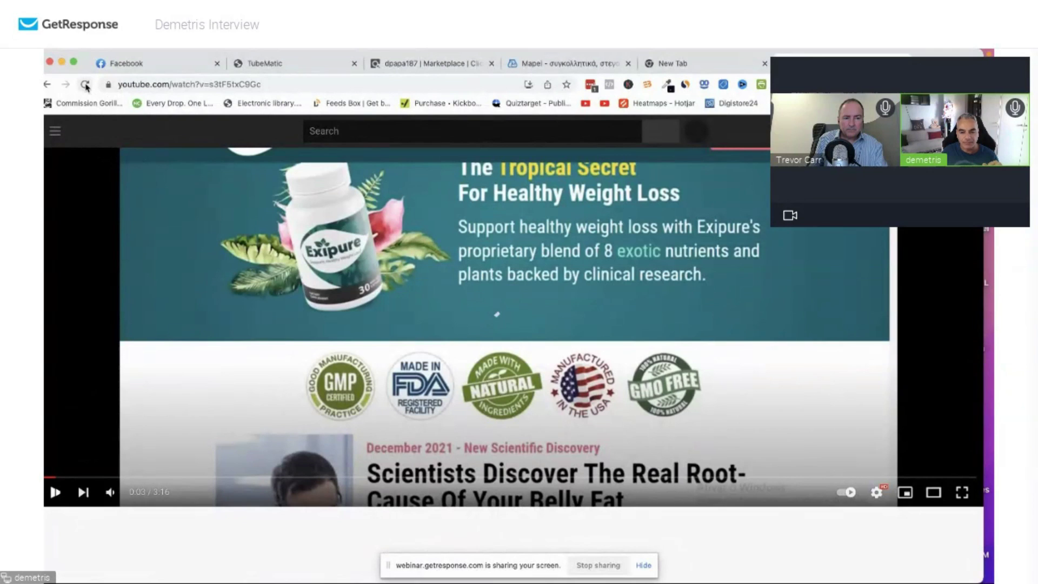
Replay the Exipure ad video on YouTube, then close the YouTube tab.
{"action": "left_click", "coordinate": [86, 85]}
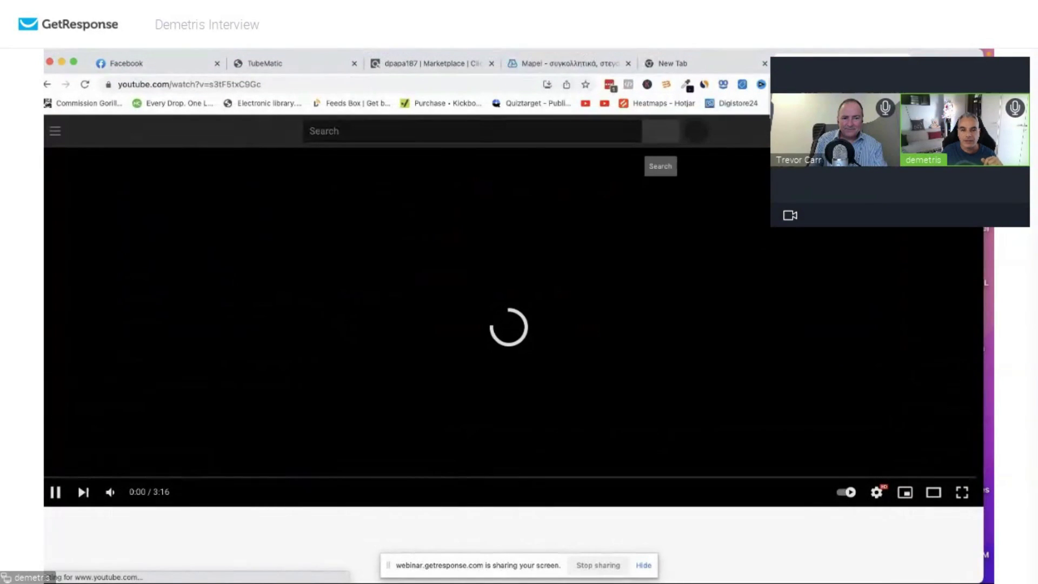
{"action": "key", "text": "super+w"}
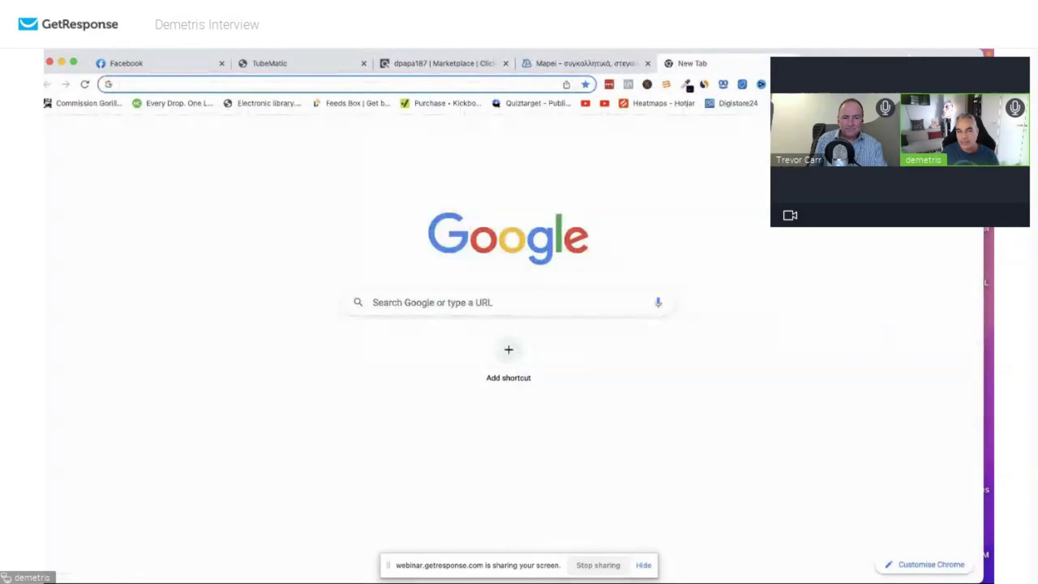
In Tubematic, run the YouTube Ads search for 'exipure', returning 234 ads.
{"action": "left_click", "coordinate": [313, 63]}
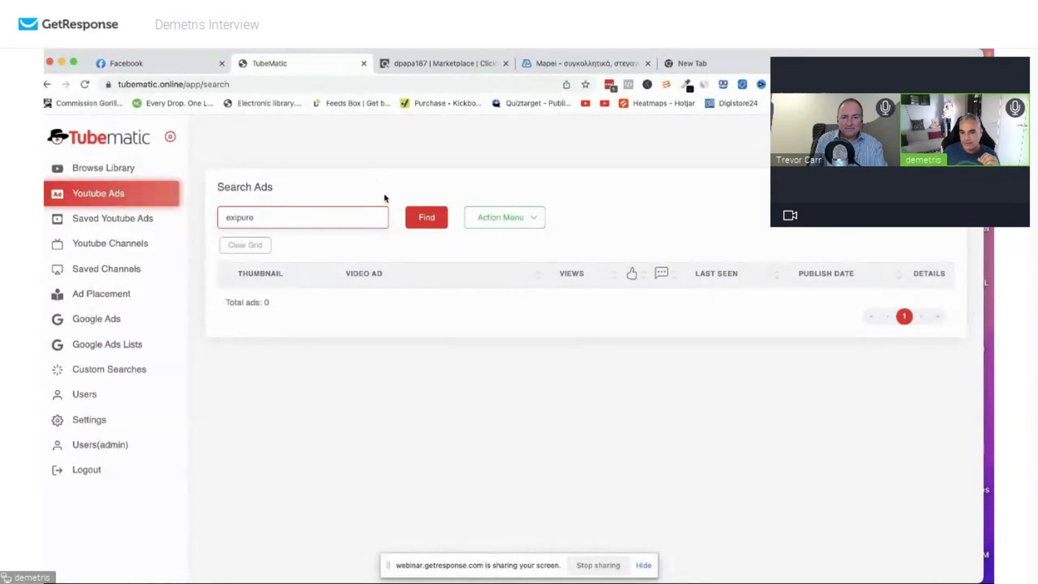
{"action": "left_click", "coordinate": [426, 218]}
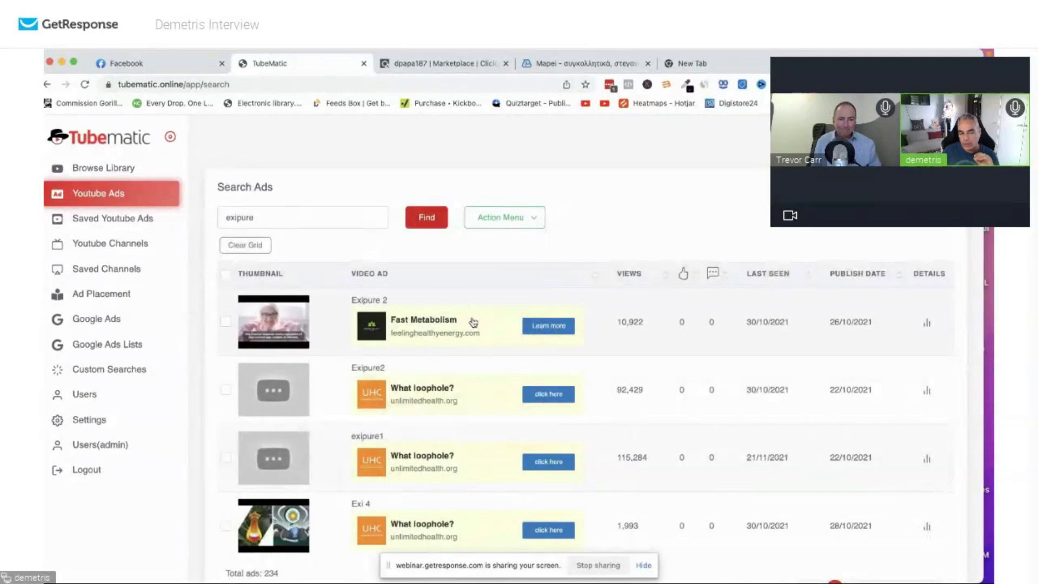
{"action": "scroll", "coordinate": [357, 286], "scroll_direction": "down", "scroll_amount": 4}
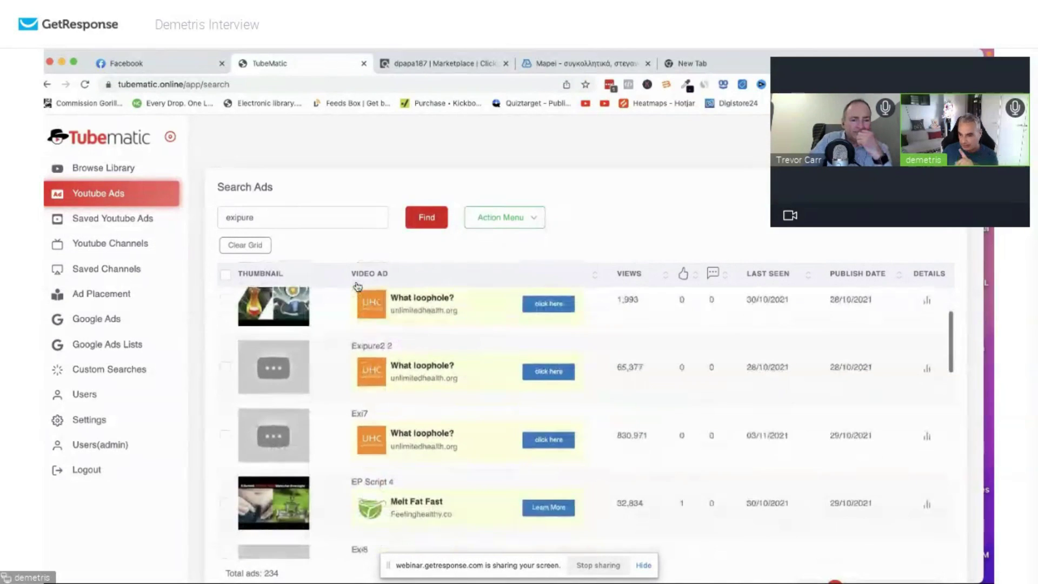
{"action": "scroll", "coordinate": [357, 287], "scroll_direction": "down", "scroll_amount": 1}
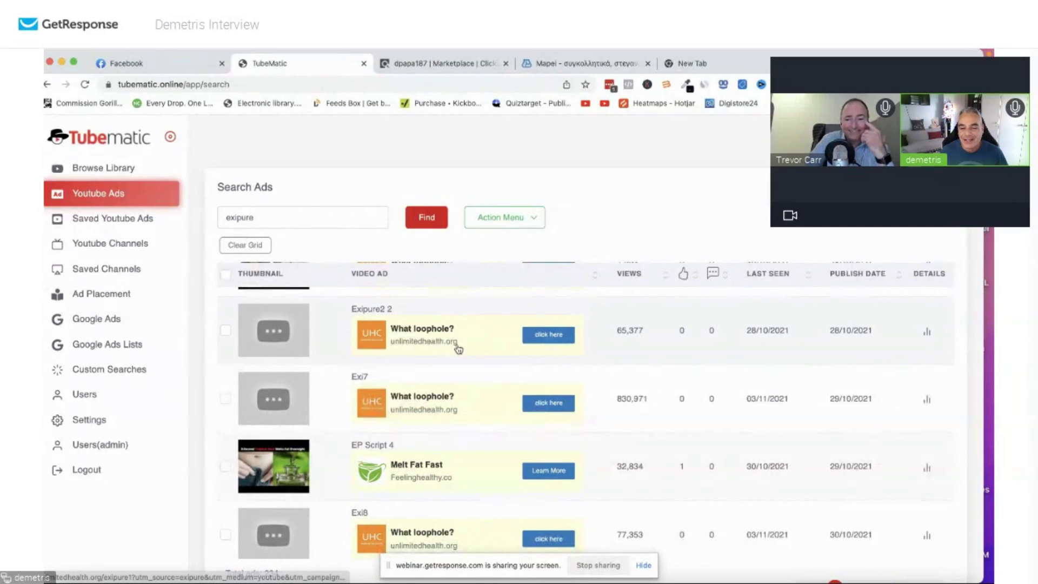
{"action": "scroll", "coordinate": [486, 350], "scroll_direction": "up", "scroll_amount": 1}
{"action": "scroll", "coordinate": [495, 350], "scroll_direction": "up", "scroll_amount": 5}
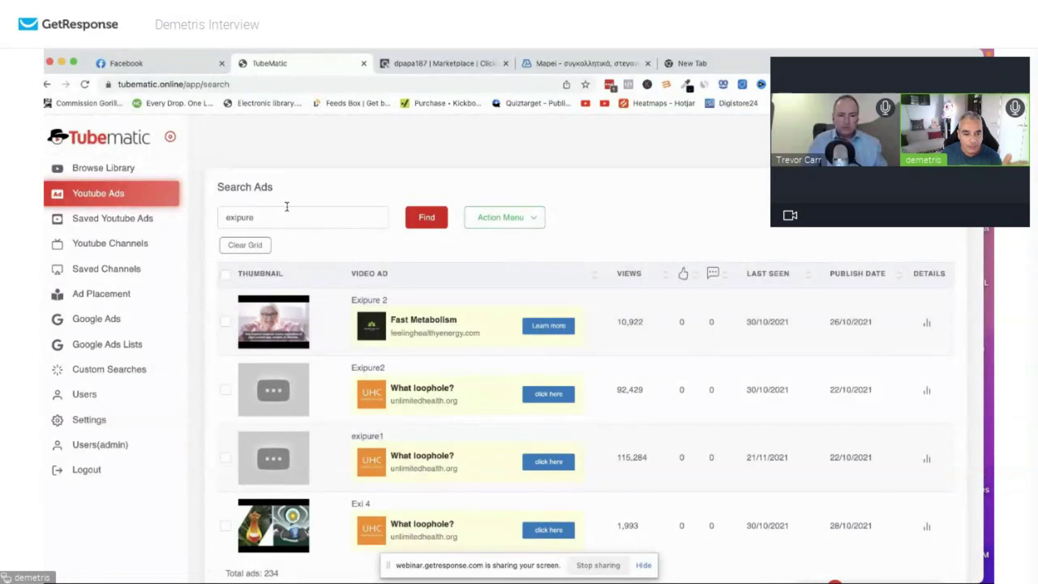
{"action": "scroll", "coordinate": [401, 361], "scroll_direction": "down", "scroll_amount": 10}
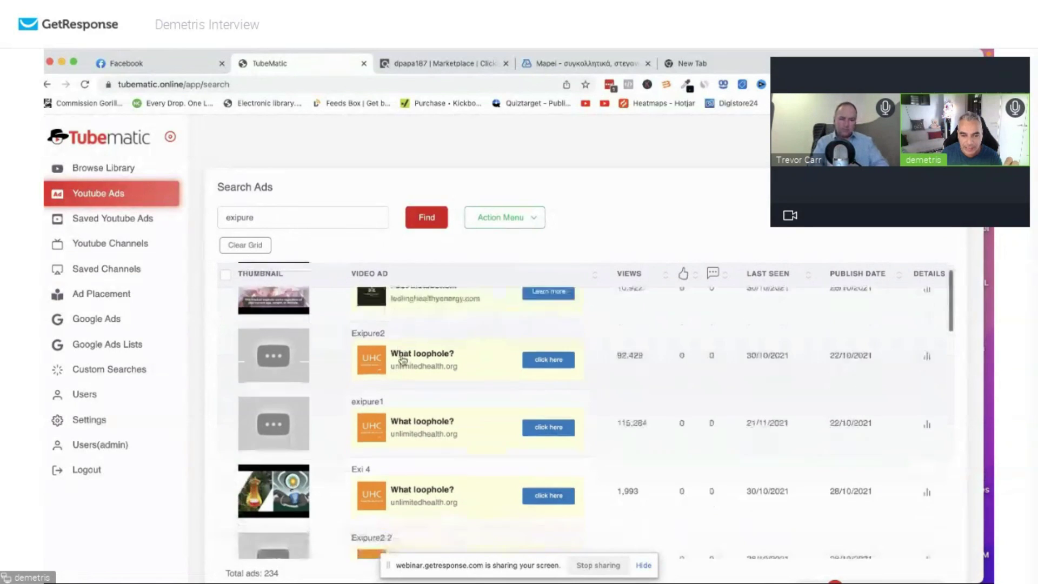
{"action": "scroll", "coordinate": [324, 390], "scroll_direction": "up", "scroll_amount": 10}
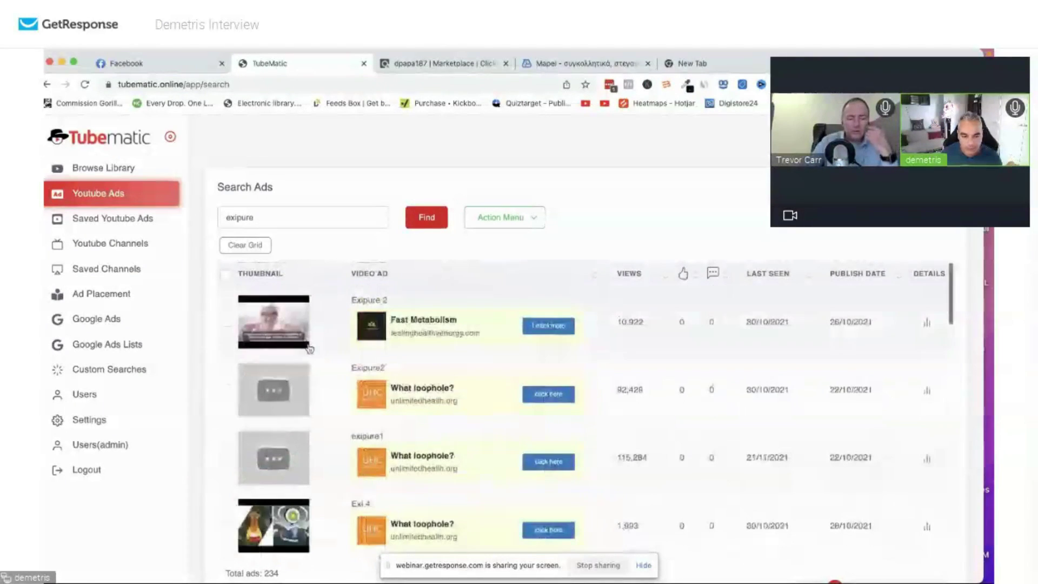
{"action": "scroll", "coordinate": [292, 399], "scroll_direction": "down", "scroll_amount": 1}
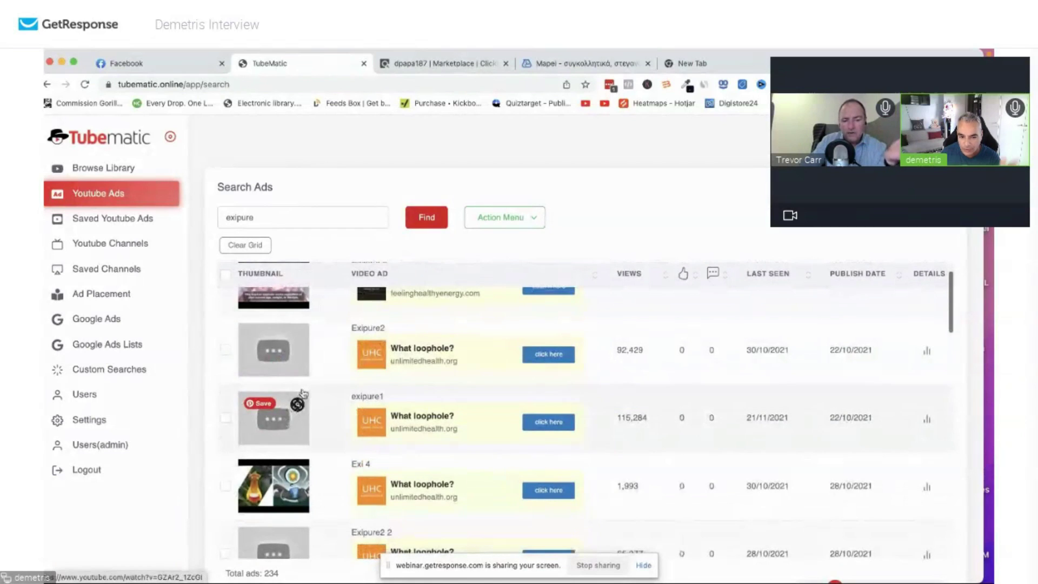
{"action": "scroll", "coordinate": [315, 388], "scroll_direction": "up", "scroll_amount": 1}
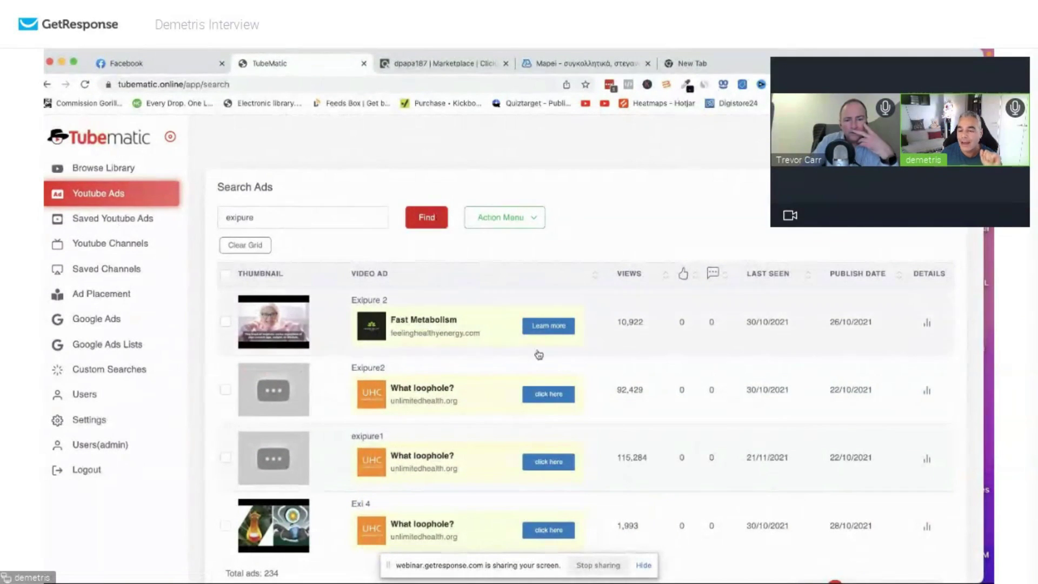
{"action": "scroll", "coordinate": [486, 348], "scroll_direction": "down", "scroll_amount": 10}
{"action": "scroll", "coordinate": [487, 348], "scroll_direction": "up", "scroll_amount": 10}
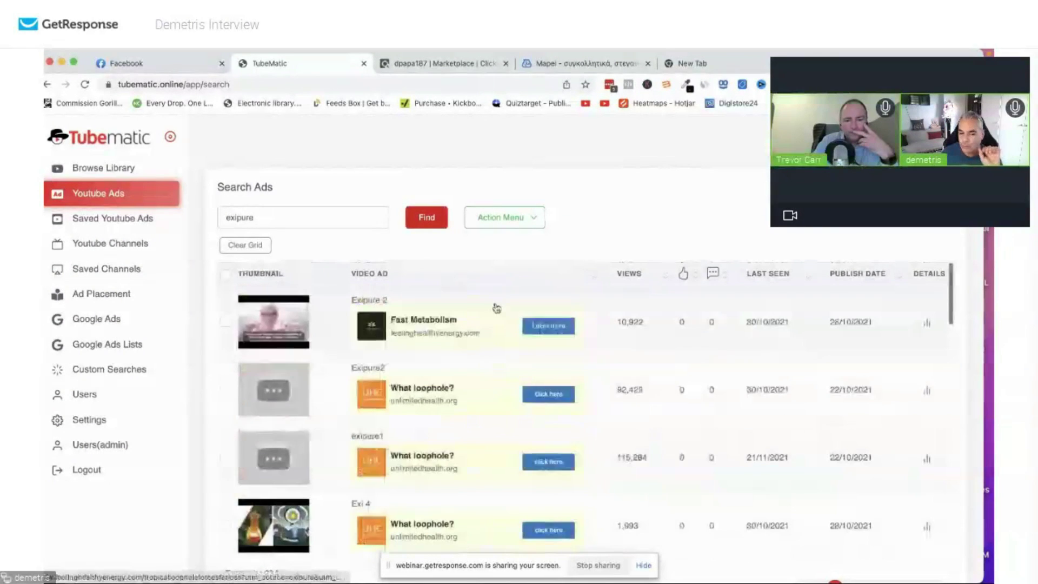
{"action": "left_click_drag", "start_coordinate": [437, 325], "coordinate": [397, 324]}
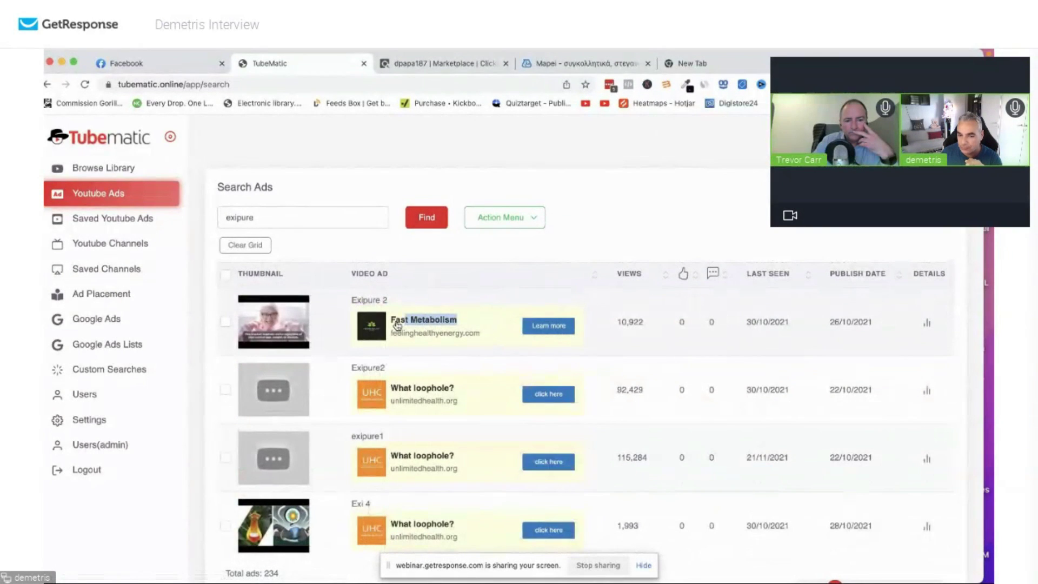
{"action": "left_click", "coordinate": [587, 324]}
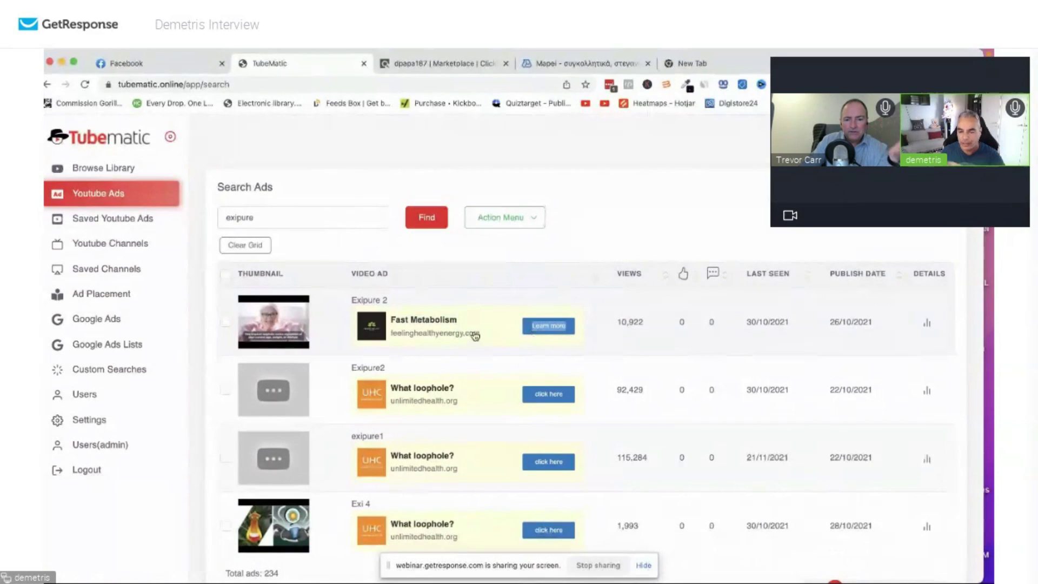
From the Fast Metabolism ad's details, list more ads from the Feeling Healthy Energy channel.
{"action": "left_click", "coordinate": [927, 327]}
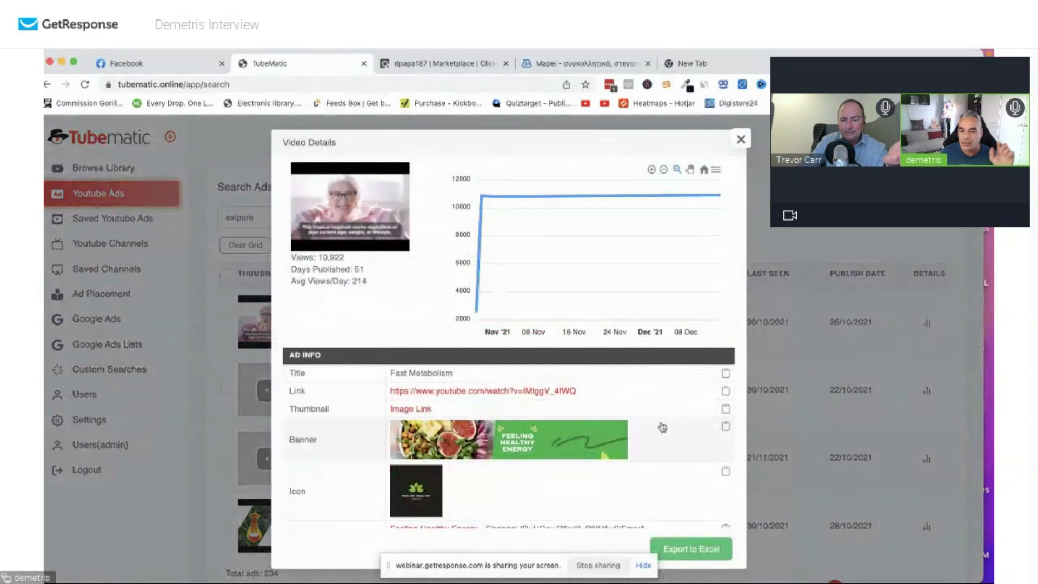
{"action": "left_click", "coordinate": [741, 143]}
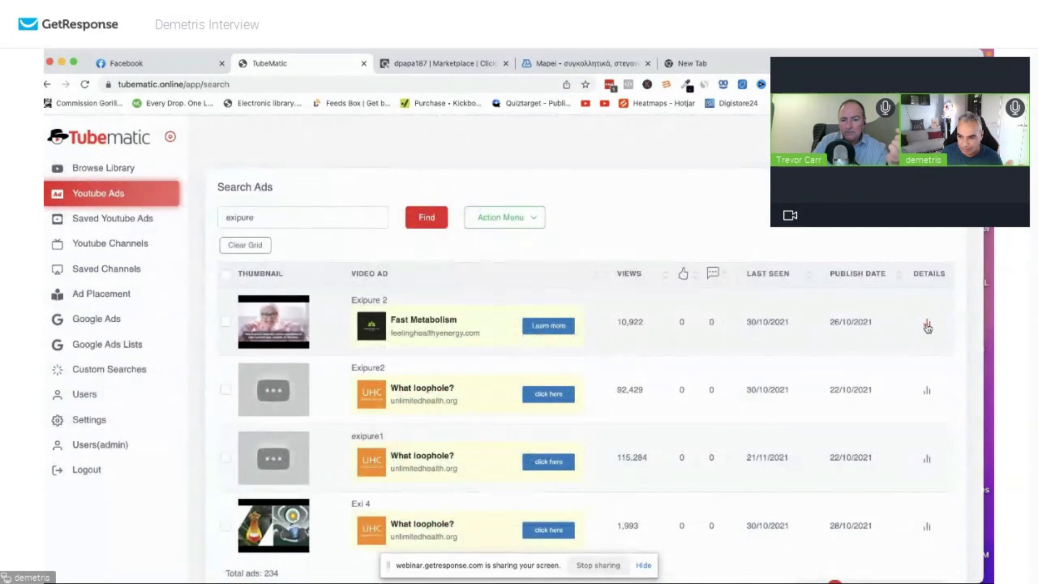
{"action": "left_click", "coordinate": [927, 327]}
{"action": "scroll", "coordinate": [621, 440], "scroll_direction": "down", "scroll_amount": 3}
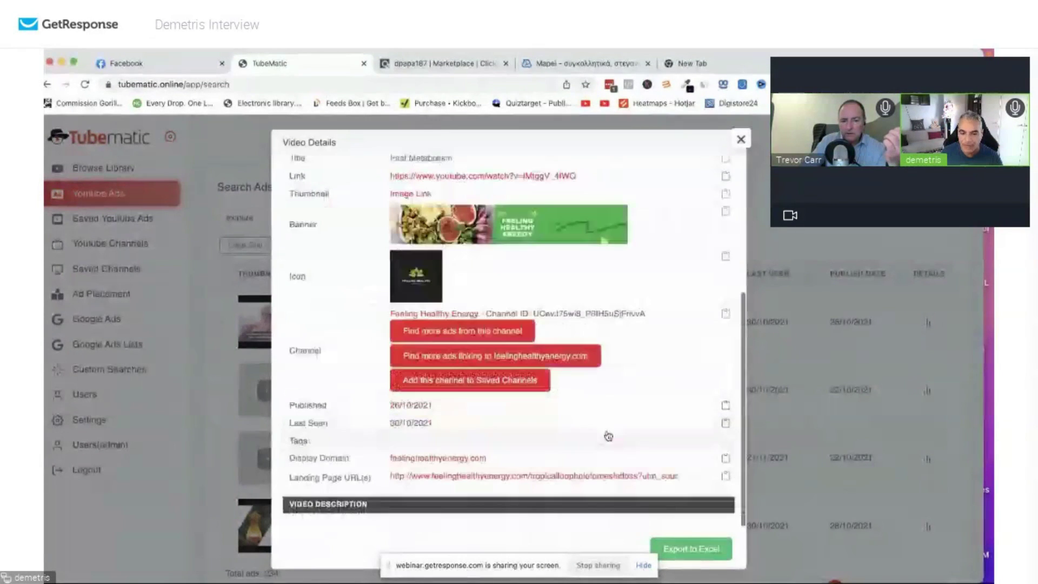
{"action": "scroll", "coordinate": [497, 265], "scroll_direction": "up", "scroll_amount": 2}
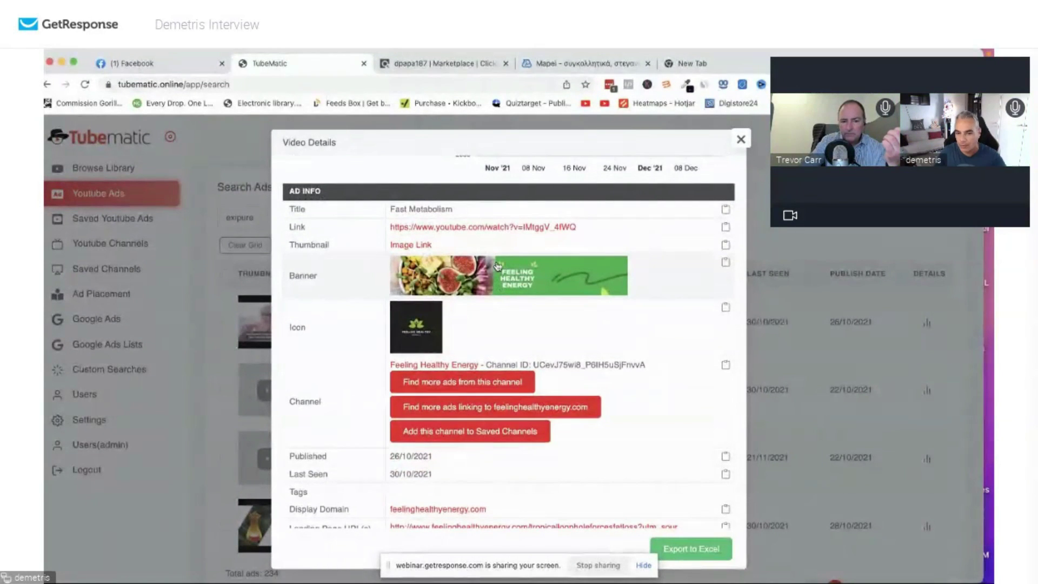
{"action": "scroll", "coordinate": [475, 360], "scroll_direction": "down", "scroll_amount": 2}
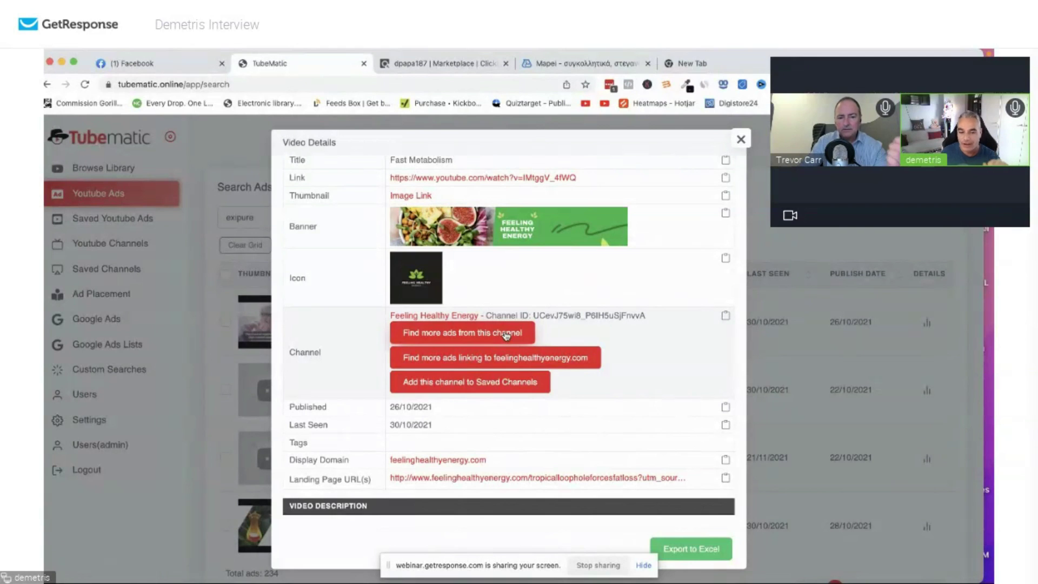
{"action": "left_click", "coordinate": [506, 336]}
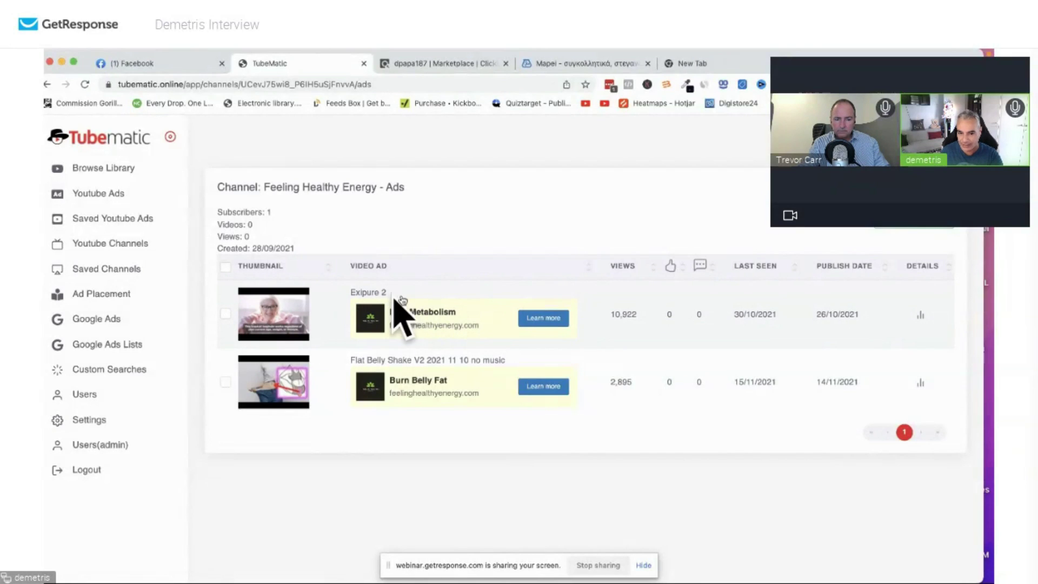
Open the Fast Metabolism ad's feelinghealthyenergy.com landing page in a new tab from its details.
{"action": "left_click_drag", "start_coordinate": [362, 293], "coordinate": [413, 294]}
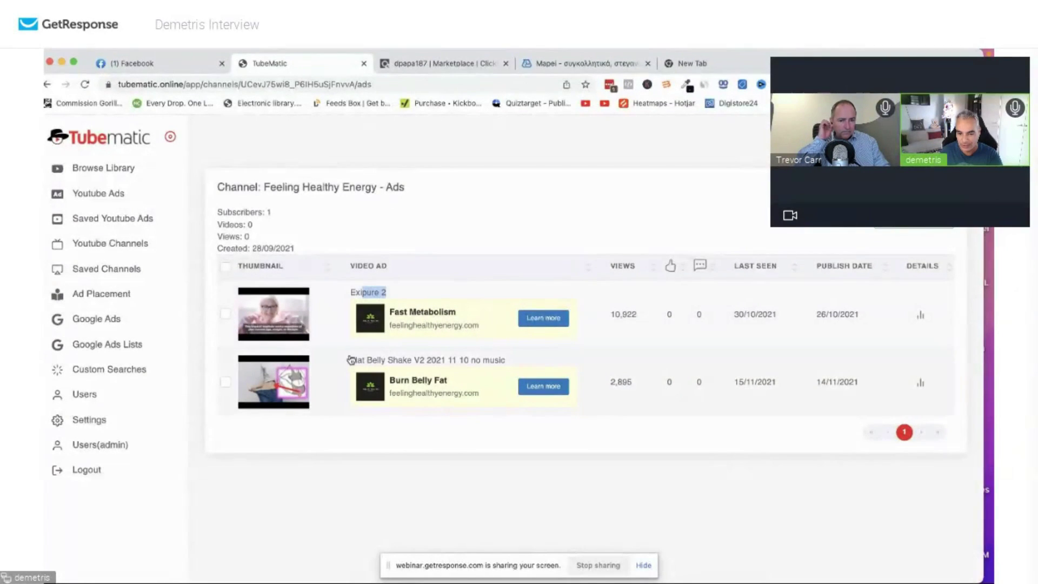
{"action": "left_click_drag", "start_coordinate": [352, 359], "coordinate": [524, 366]}
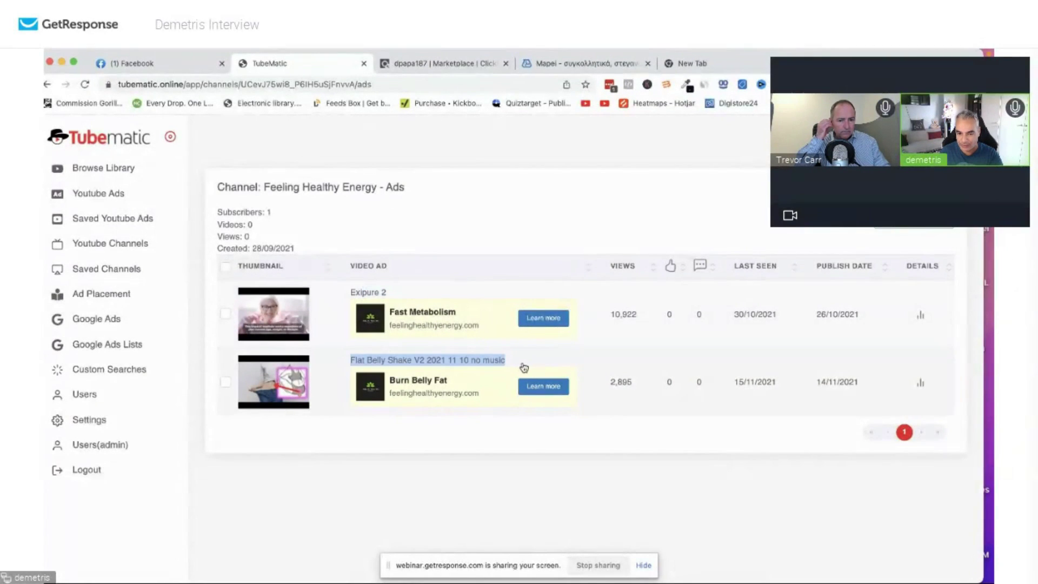
{"action": "left_click", "coordinate": [920, 318]}
{"action": "left_click", "coordinate": [557, 348]}
{"action": "scroll", "coordinate": [487, 379], "scroll_direction": "down", "scroll_amount": 5}
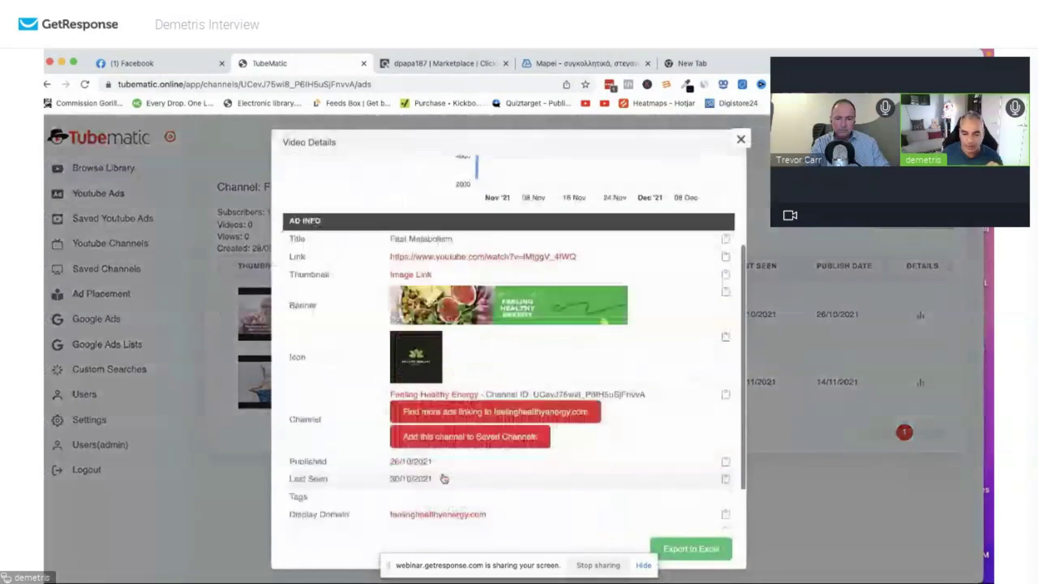
{"action": "left_click", "coordinate": [459, 478]}
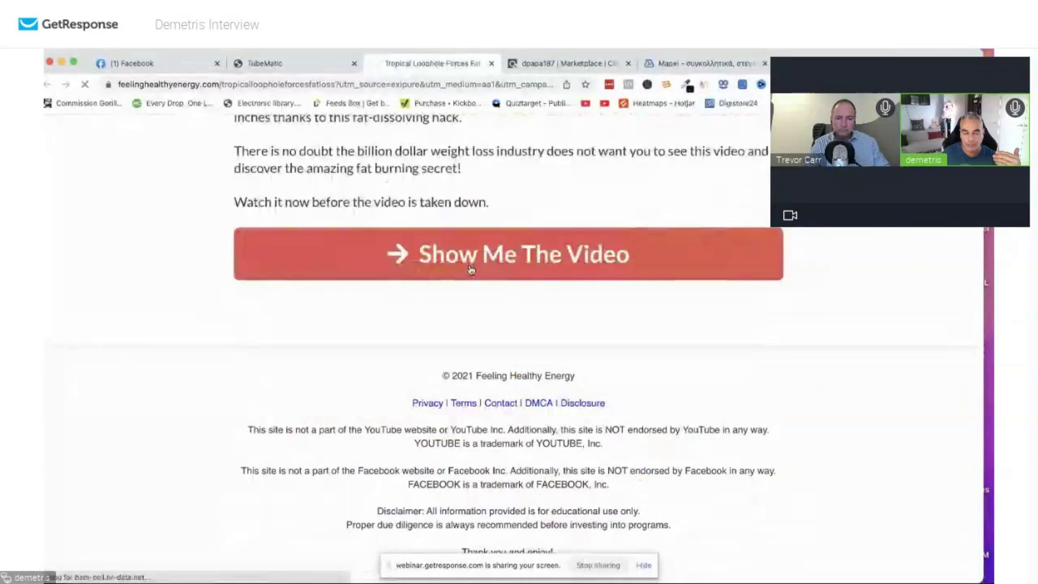
Continue from the '5-Second Tropical Ritual' page to the Exipure offer, then return to Tubematic.
{"action": "left_click", "coordinate": [471, 270]}
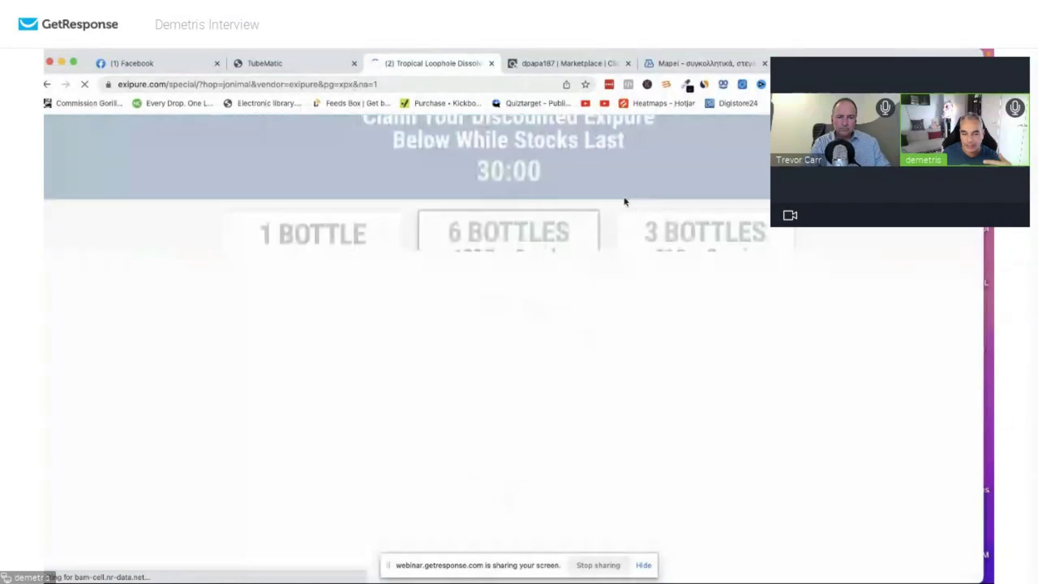
{"action": "key", "text": "ctrl+shift+Tab"}
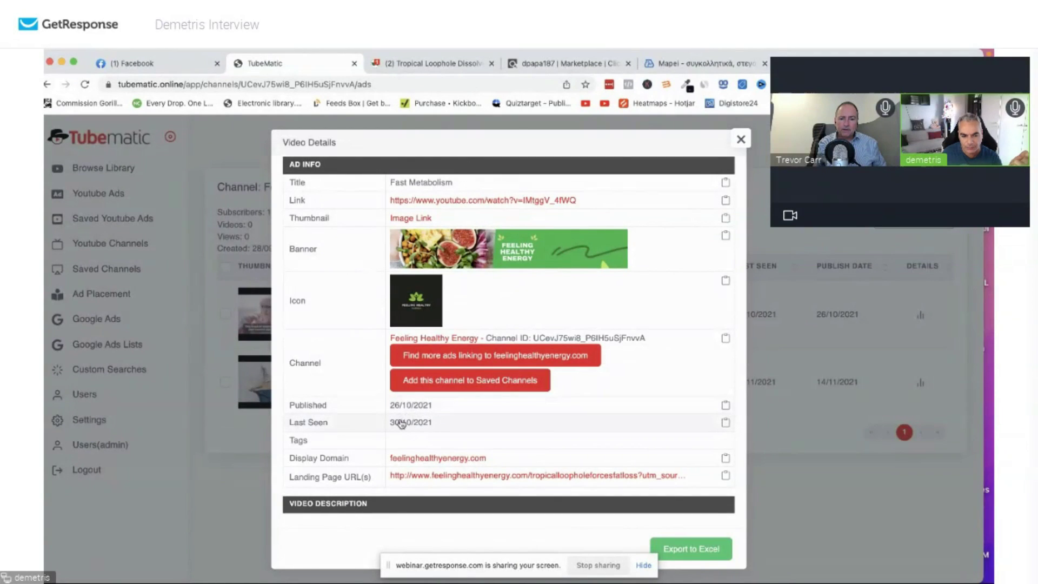
Close the Fast Metabolism ad details and dismiss the browser context menu.
{"action": "left_click", "coordinate": [738, 142]}
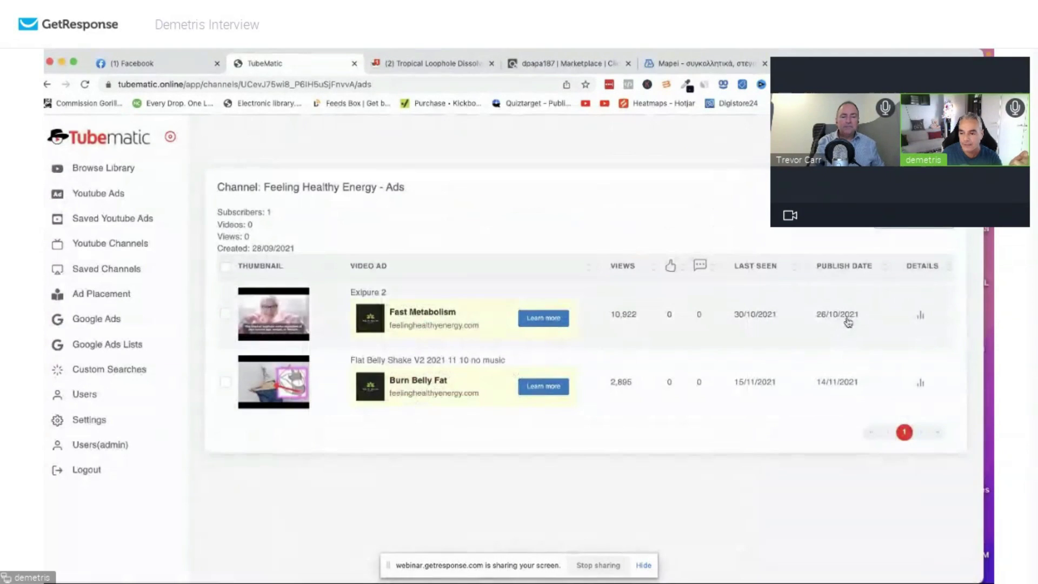
{"action": "right_click", "coordinate": [919, 385]}
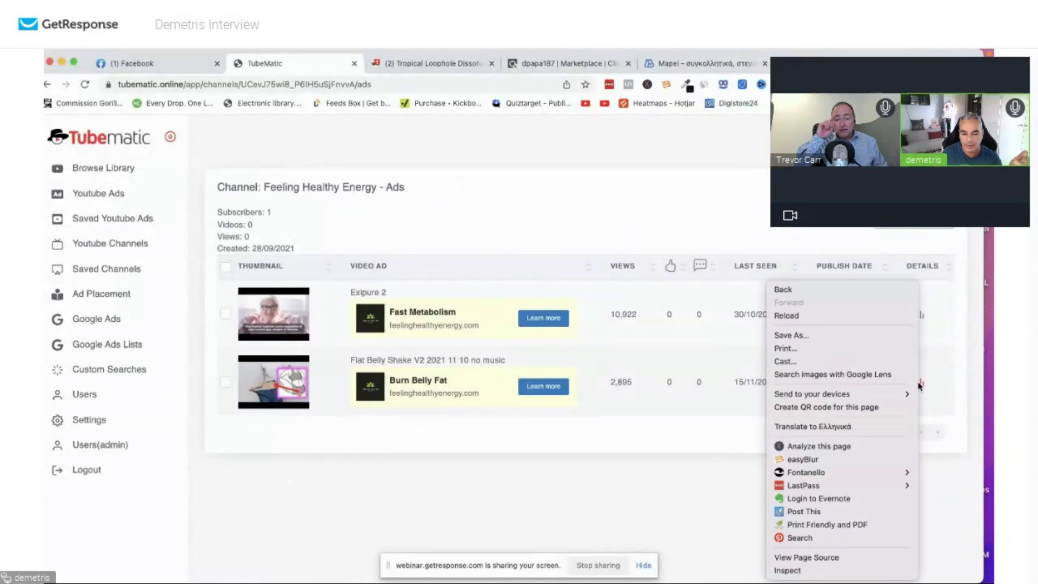
{"action": "key", "text": "Escape"}
Review the Burn Belly Fat ad's details, then go back to the exipure search results.
{"action": "left_click", "coordinate": [919, 385]}
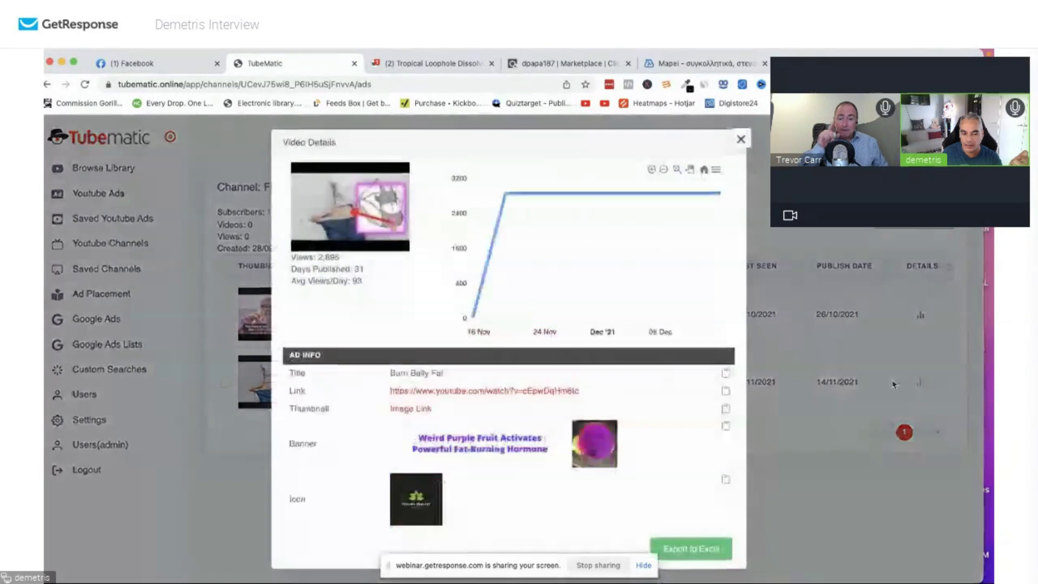
{"action": "scroll", "coordinate": [558, 395], "scroll_direction": "down", "scroll_amount": 2}
{"action": "scroll", "coordinate": [558, 395], "scroll_direction": "down", "scroll_amount": 2}
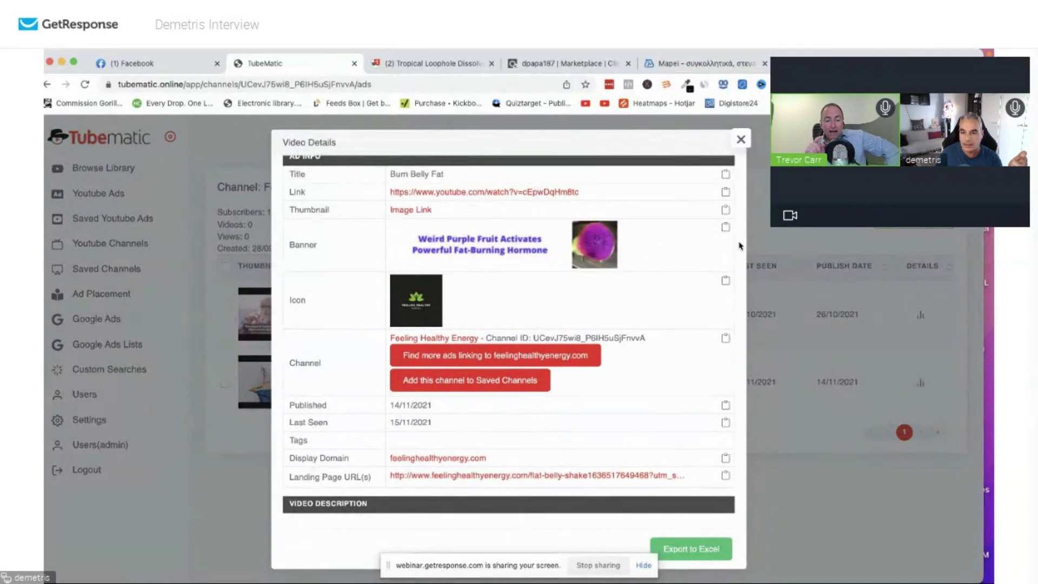
{"action": "left_click", "coordinate": [739, 142]}
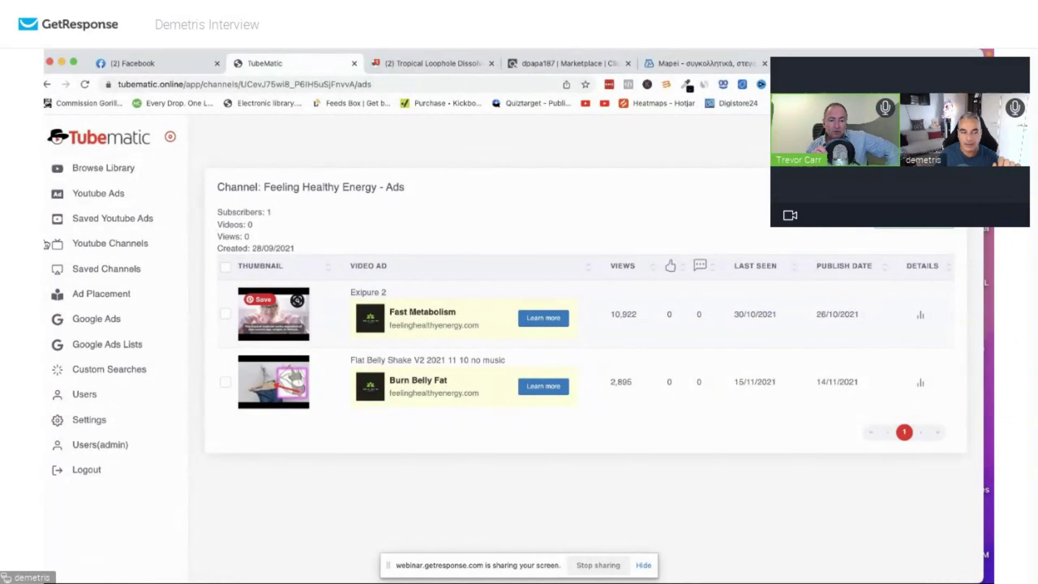
{"action": "left_click", "coordinate": [99, 195]}
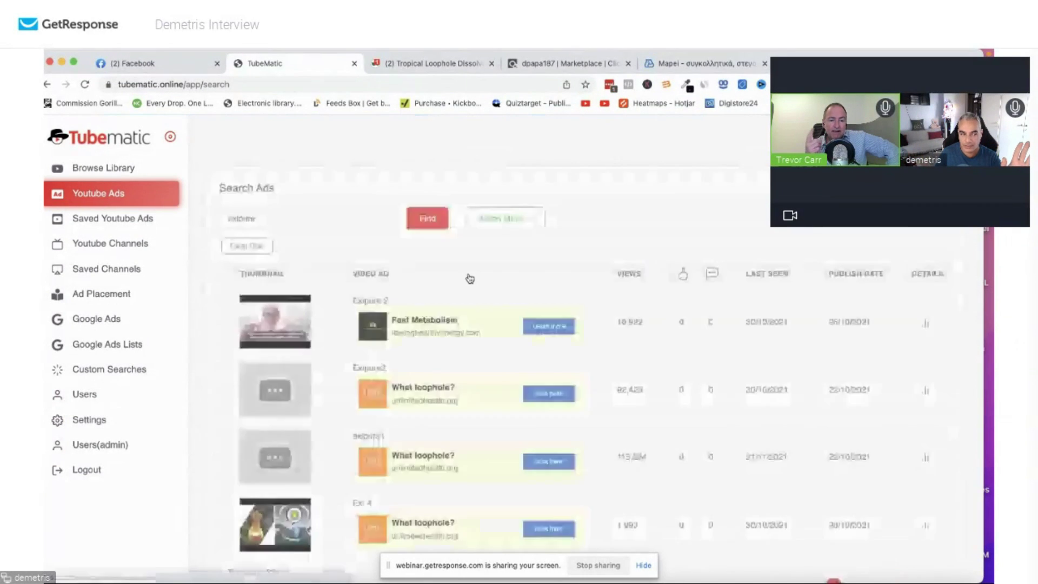
Sort the exipure ads by last seen and open the EPS2D Rev2 Dissolve Fat? ad details.
{"action": "scroll", "coordinate": [426, 451], "scroll_direction": "down", "scroll_amount": 2}
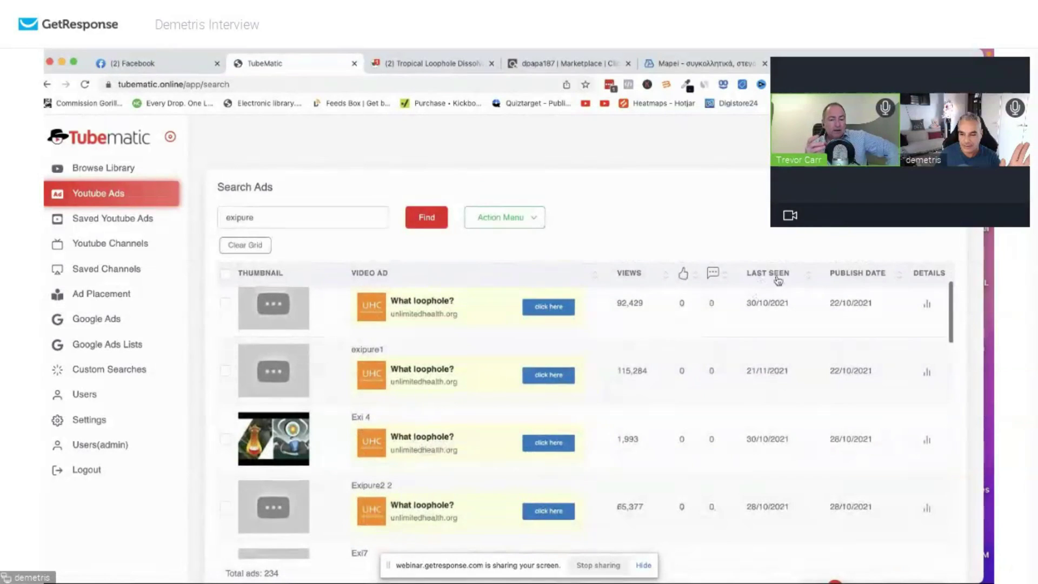
{"action": "scroll", "coordinate": [857, 366], "scroll_direction": "down", "scroll_amount": 1}
{"action": "scroll", "coordinate": [832, 373], "scroll_direction": "down", "scroll_amount": 10}
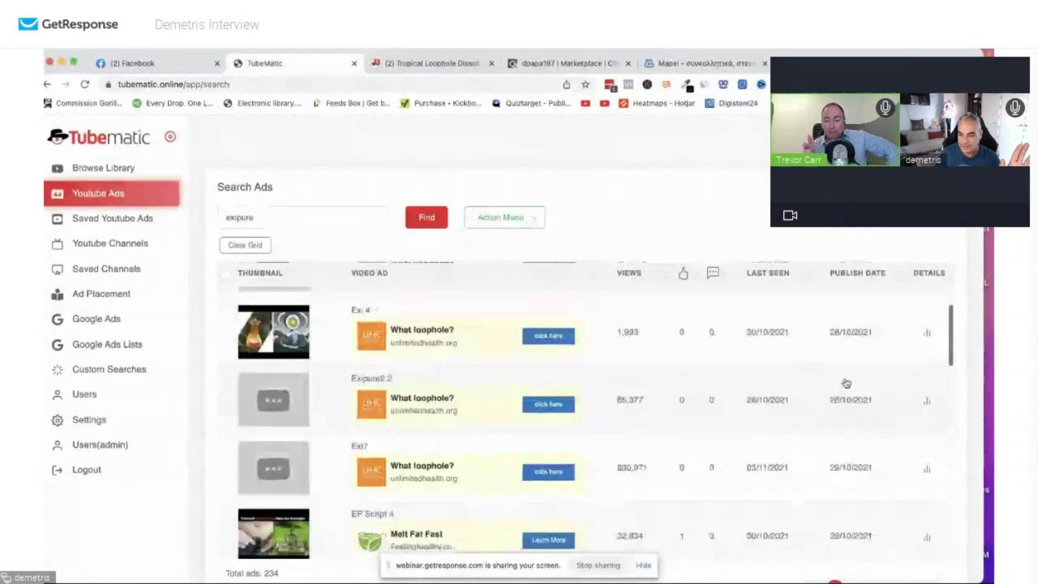
{"action": "scroll", "coordinate": [843, 377], "scroll_direction": "down", "scroll_amount": 4}
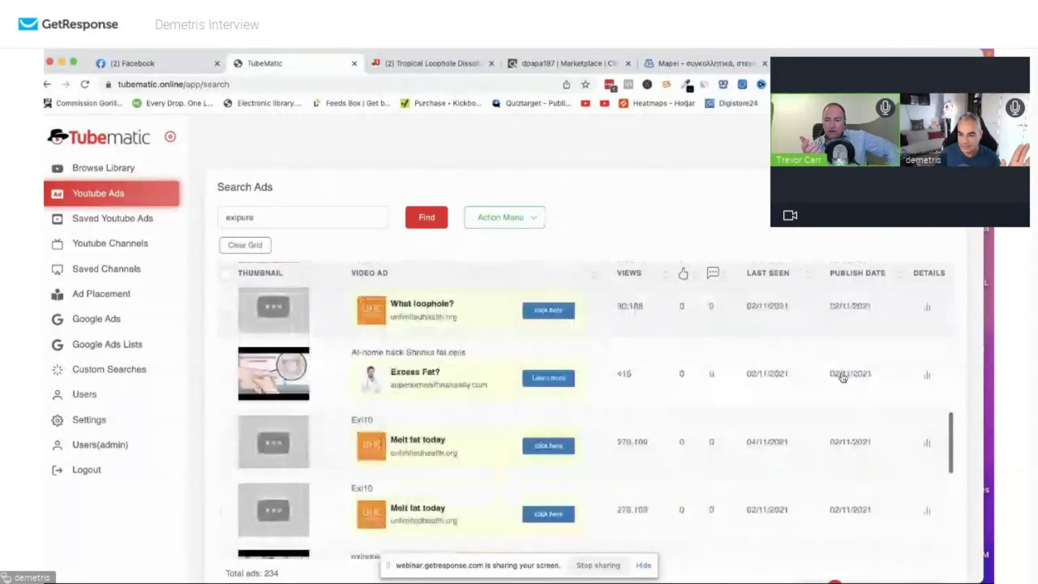
{"action": "scroll", "coordinate": [860, 325], "scroll_direction": "up", "scroll_amount": 15}
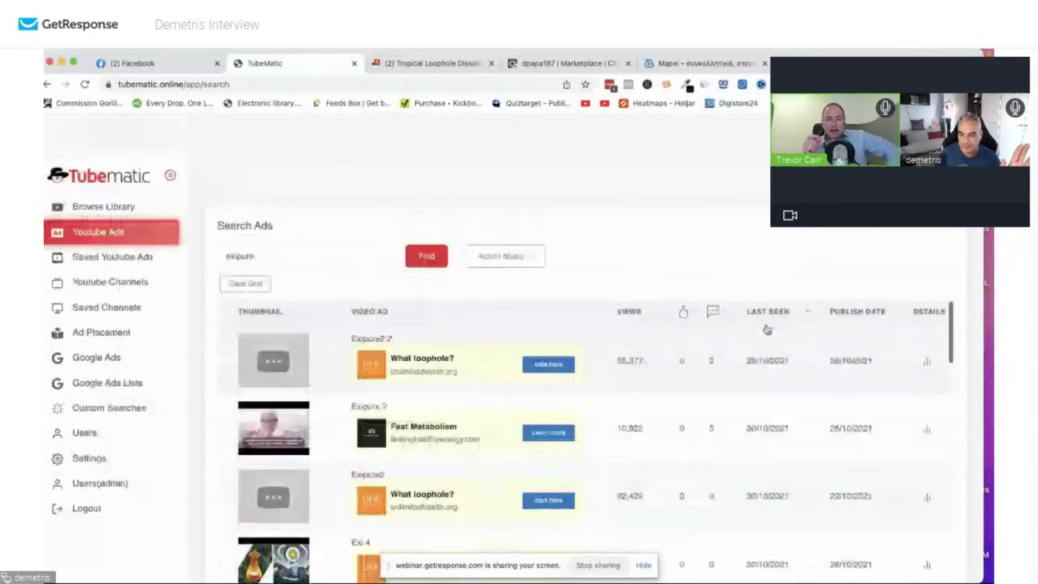
{"action": "left_click", "coordinate": [766, 274]}
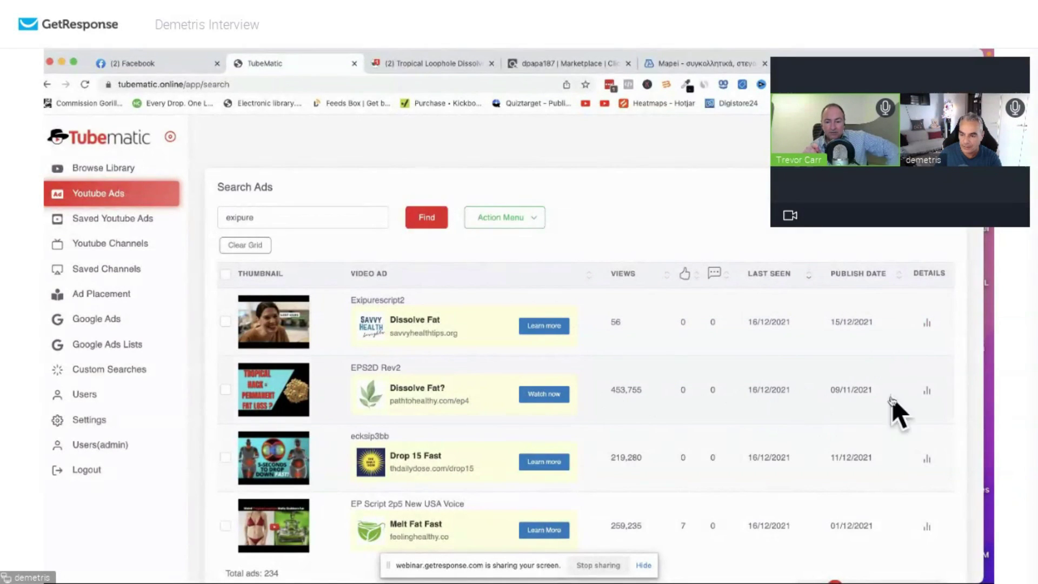
{"action": "left_click", "coordinate": [926, 389]}
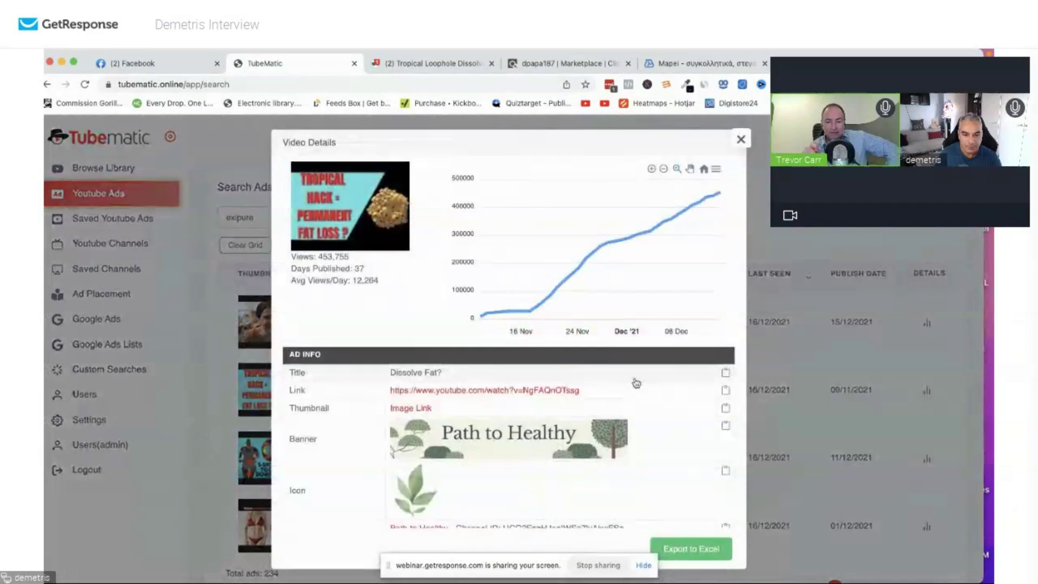
List the Path to Healthy channel's ads, including Java Melts Fat? and EPS2D Dissolve Fat?
{"action": "scroll", "coordinate": [622, 378], "scroll_direction": "down", "scroll_amount": 5}
{"action": "scroll", "coordinate": [493, 425], "scroll_direction": "down", "scroll_amount": 2}
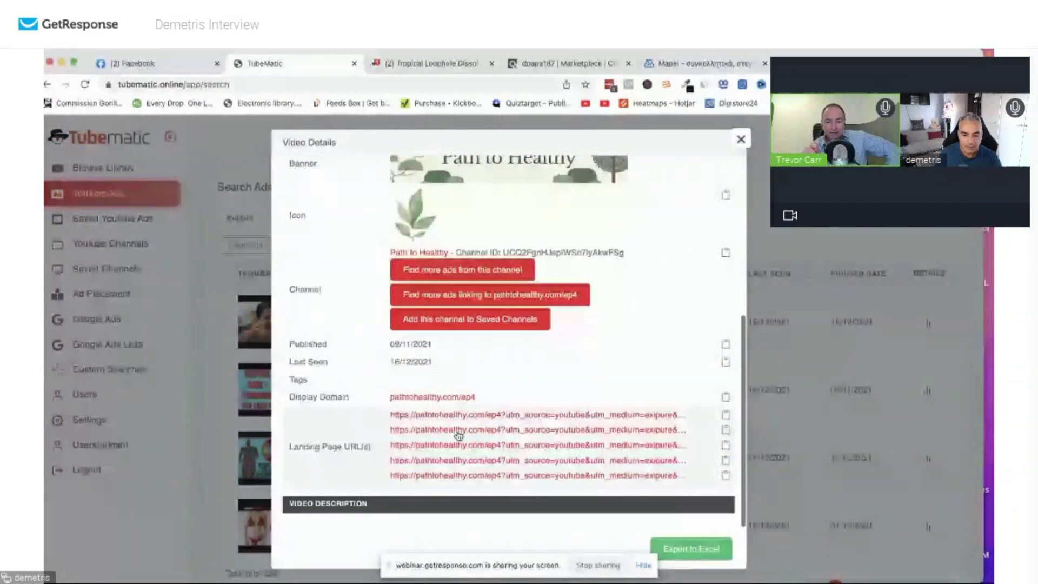
{"action": "left_click", "coordinate": [467, 270]}
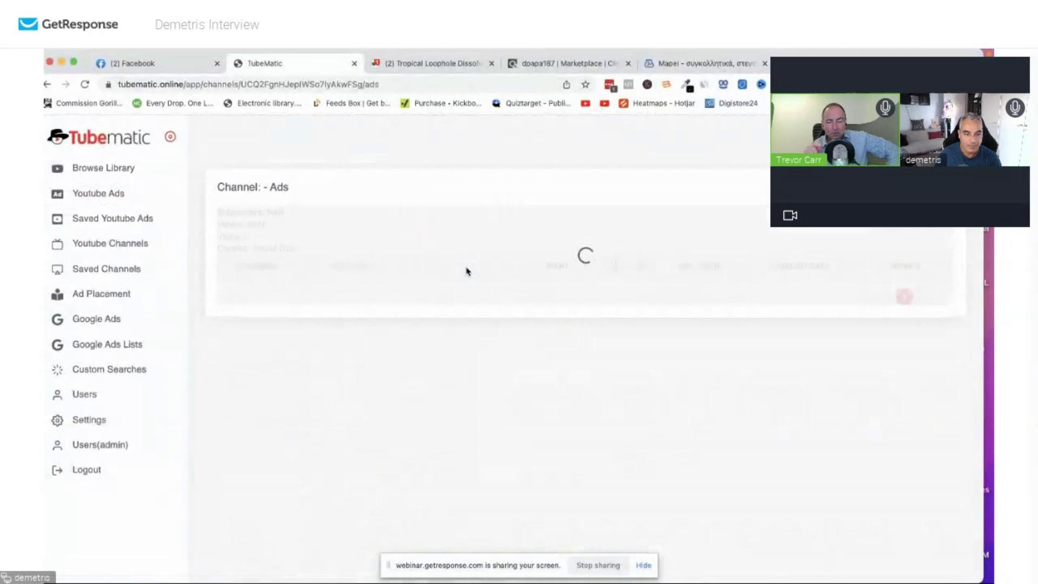
{"action": "scroll", "coordinate": [460, 303], "scroll_direction": "down", "scroll_amount": 10}
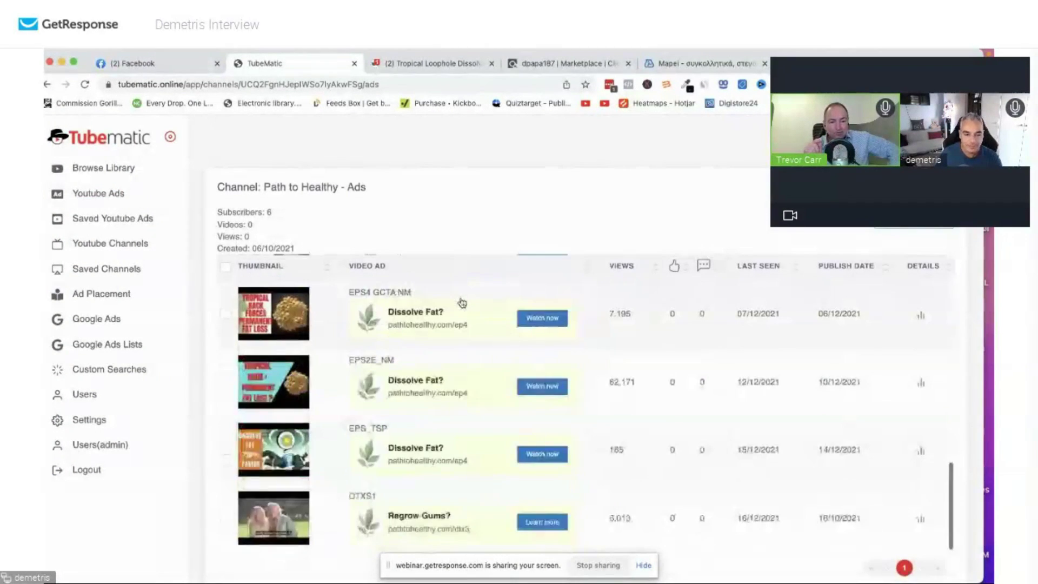
{"action": "scroll", "coordinate": [458, 312], "scroll_direction": "up", "scroll_amount": 5}
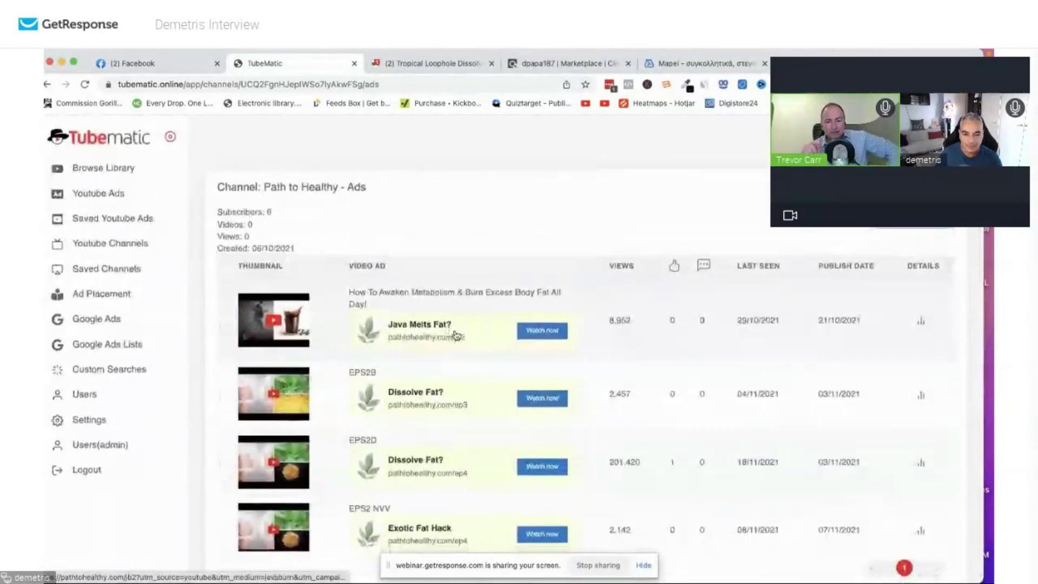
{"action": "scroll", "coordinate": [457, 330], "scroll_direction": "down", "scroll_amount": 5}
{"action": "scroll", "coordinate": [457, 330], "scroll_direction": "up", "scroll_amount": 5}
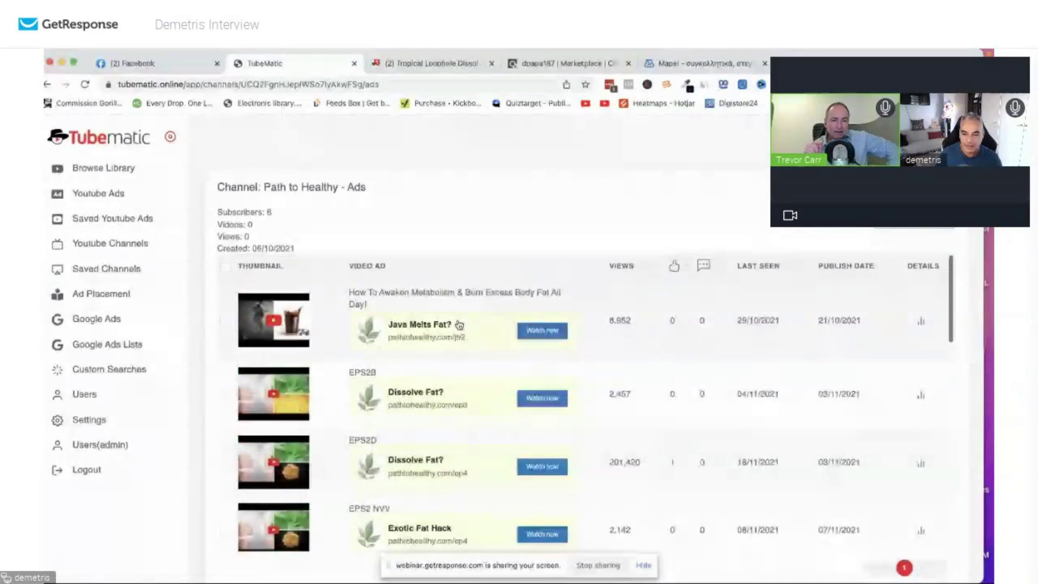
{"action": "scroll", "coordinate": [458, 326], "scroll_direction": "down", "scroll_amount": 5}
{"action": "scroll", "coordinate": [458, 327], "scroll_direction": "up", "scroll_amount": 5}
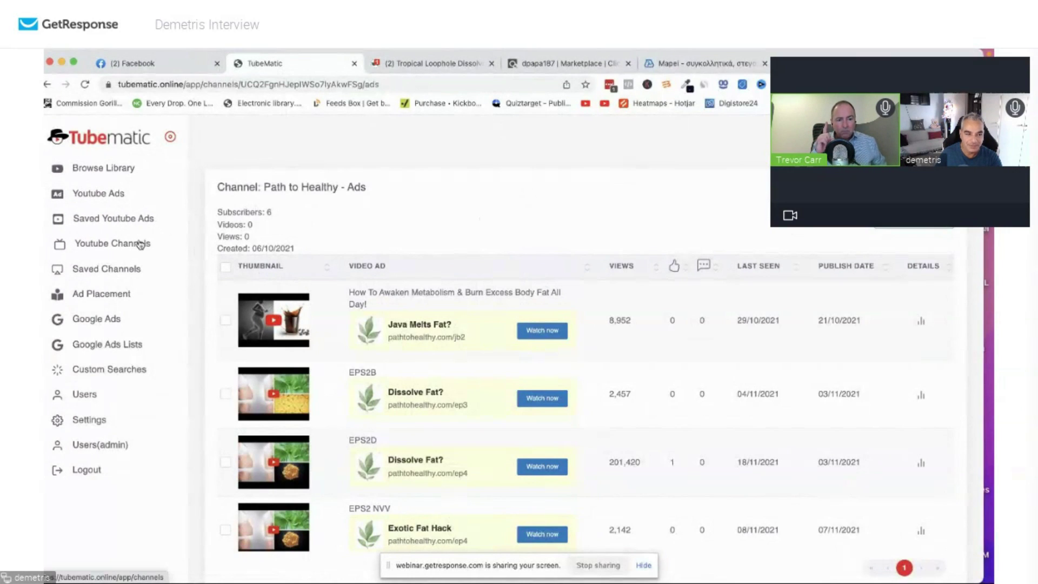
Return to the exipure results and sort them by last seen, newest first.
{"action": "left_click", "coordinate": [115, 194]}
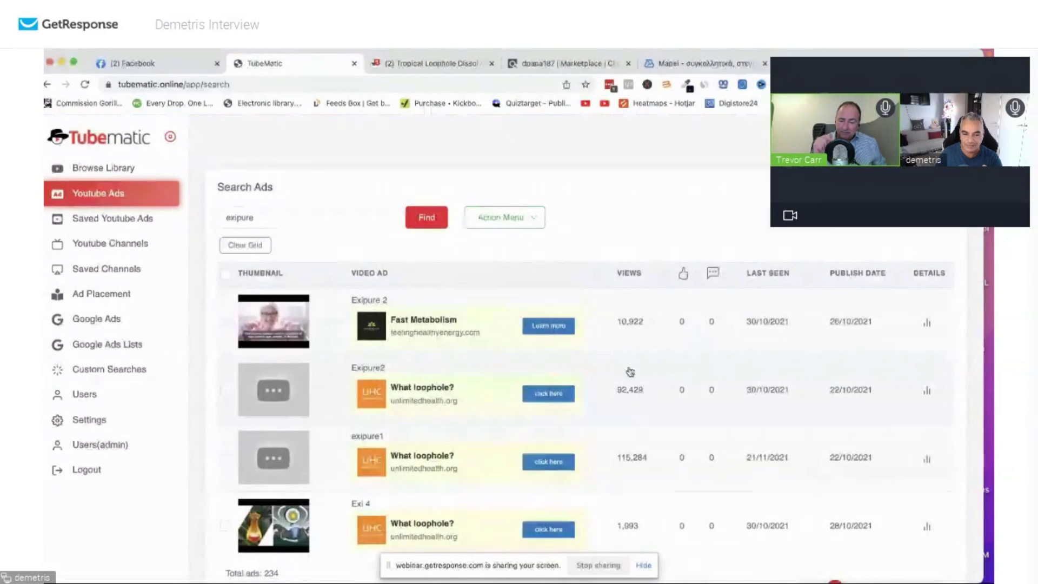
{"action": "scroll", "coordinate": [653, 358], "scroll_direction": "down", "scroll_amount": 10}
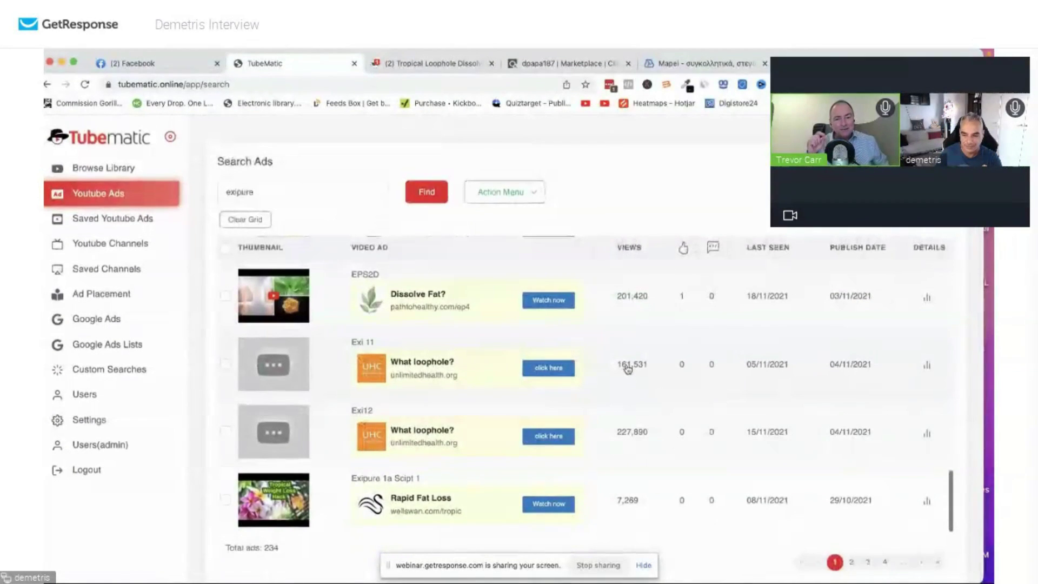
{"action": "left_click", "coordinate": [772, 249]}
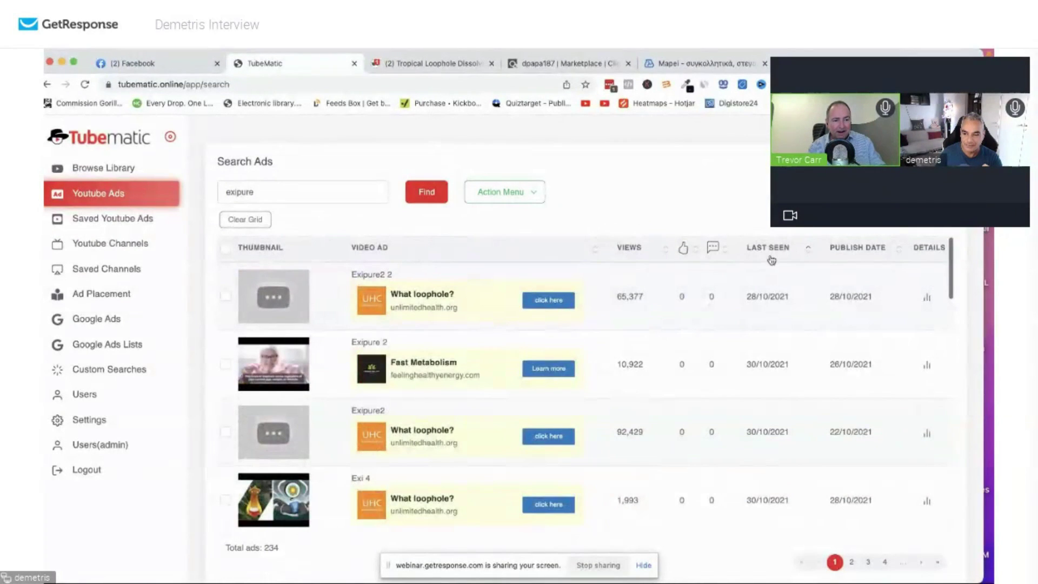
{"action": "left_click", "coordinate": [772, 258]}
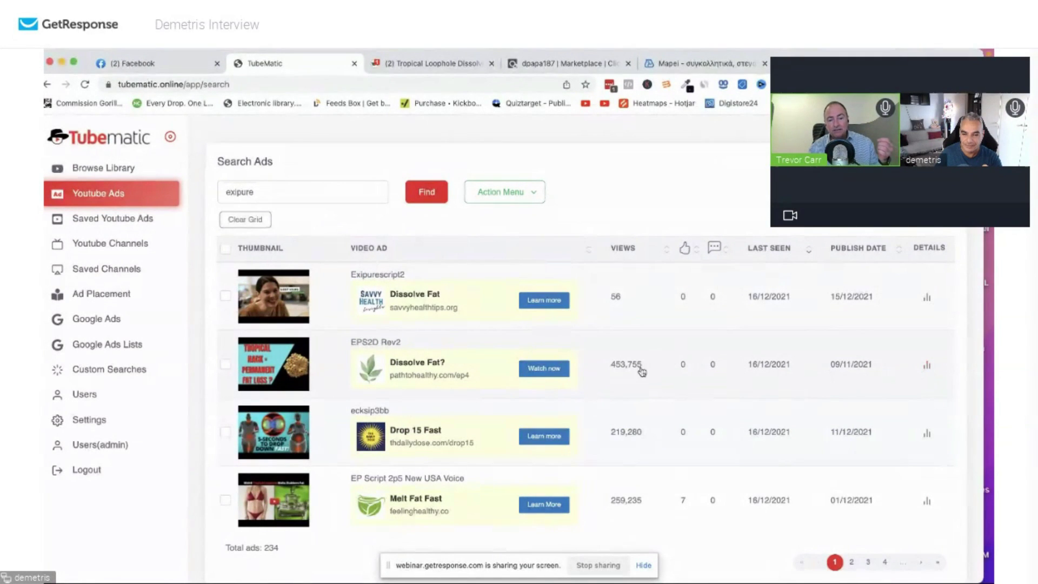
Open the EPS2D Rev2 ad's pathtohealthy.com/ep4 landing page in a new tab.
{"action": "left_click", "coordinate": [927, 365]}
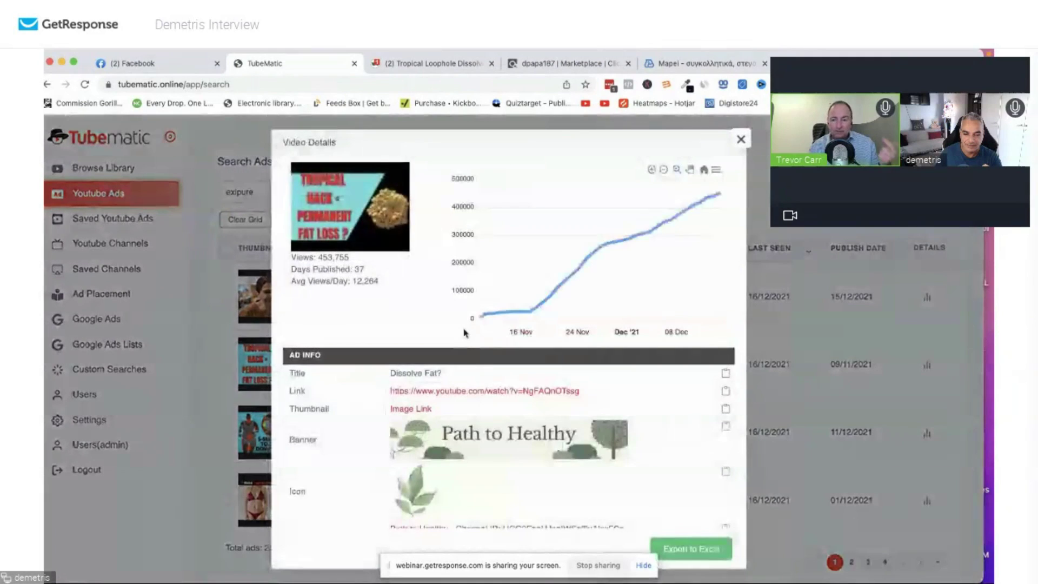
{"action": "scroll", "coordinate": [502, 381], "scroll_direction": "down", "scroll_amount": 5}
{"action": "left_click", "coordinate": [476, 415]}
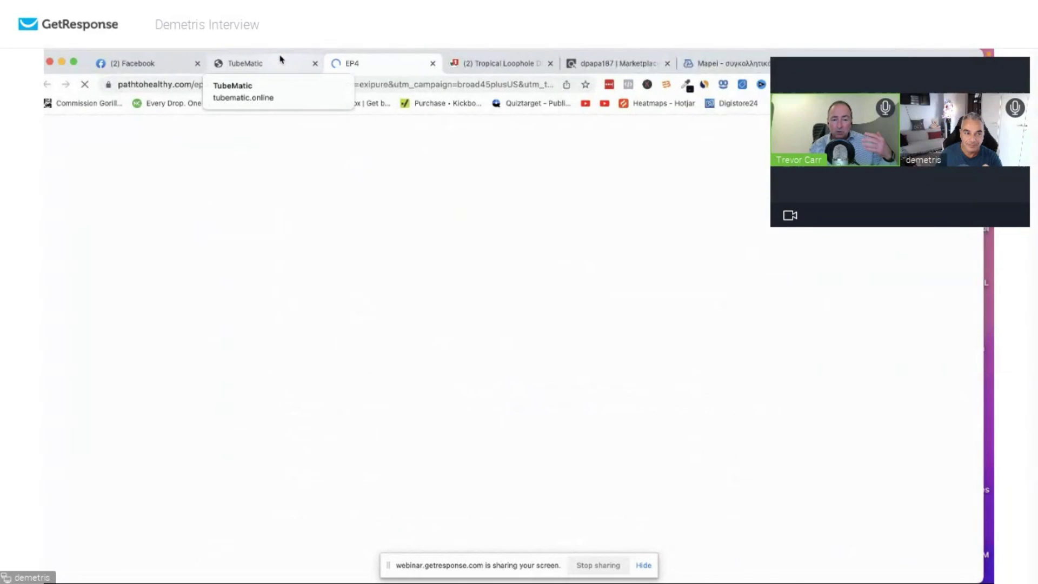
Read through the pathtohealthy.com EP4 landing page by scrolling its content.
{"action": "scroll", "coordinate": [423, 291], "scroll_direction": "down", "scroll_amount": 10}
{"action": "scroll", "coordinate": [423, 292], "scroll_direction": "up", "scroll_amount": 10}
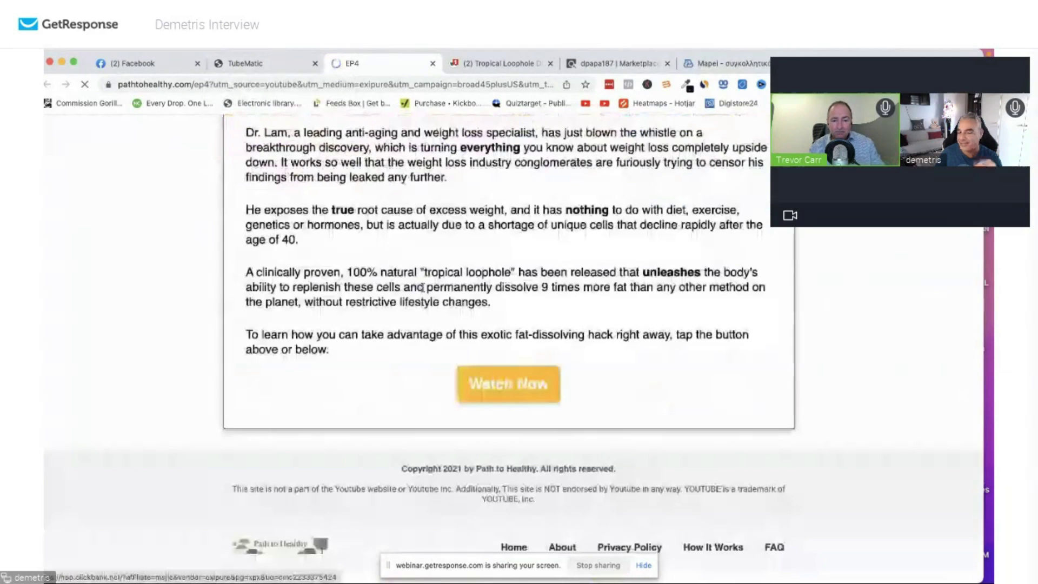
{"action": "scroll", "coordinate": [426, 293], "scroll_direction": "down", "scroll_amount": 5}
{"action": "left_click", "coordinate": [426, 293]}
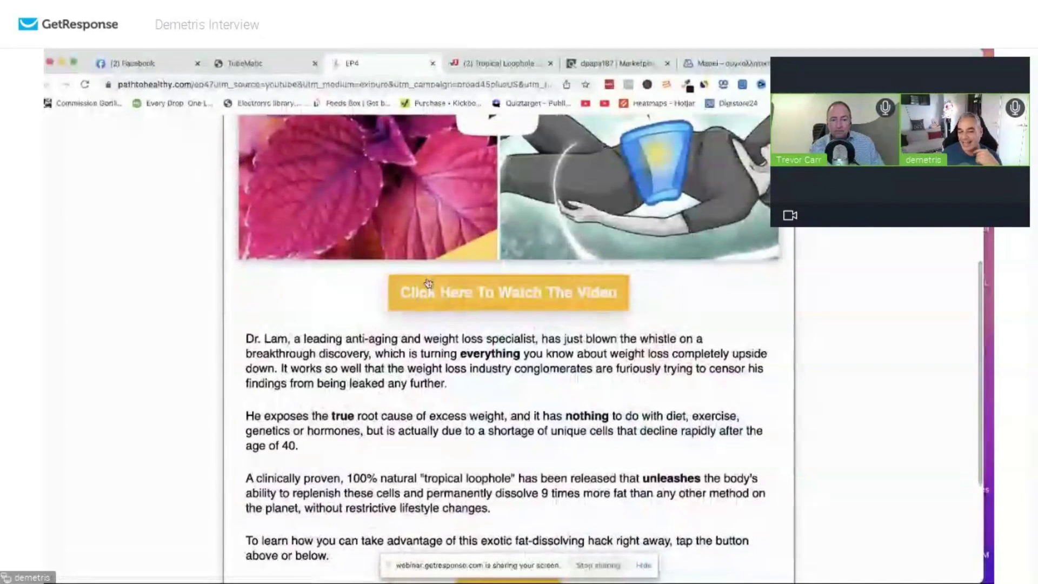
{"action": "scroll", "coordinate": [427, 284], "scroll_direction": "down", "scroll_amount": 10}
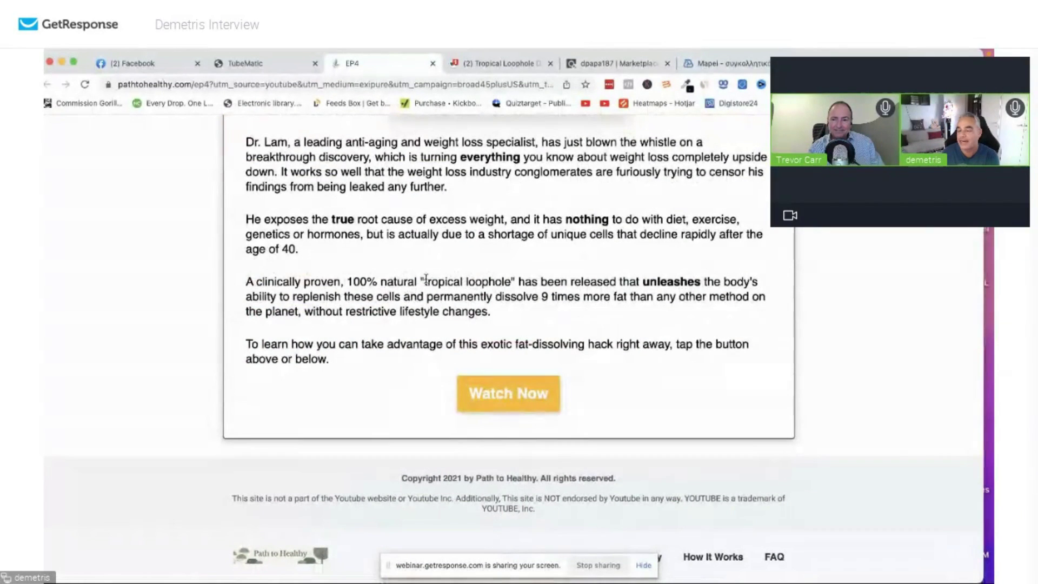
{"action": "scroll", "coordinate": [426, 278], "scroll_direction": "up", "scroll_amount": 10}
{"action": "scroll", "coordinate": [378, 311], "scroll_direction": "down", "scroll_amount": 3}
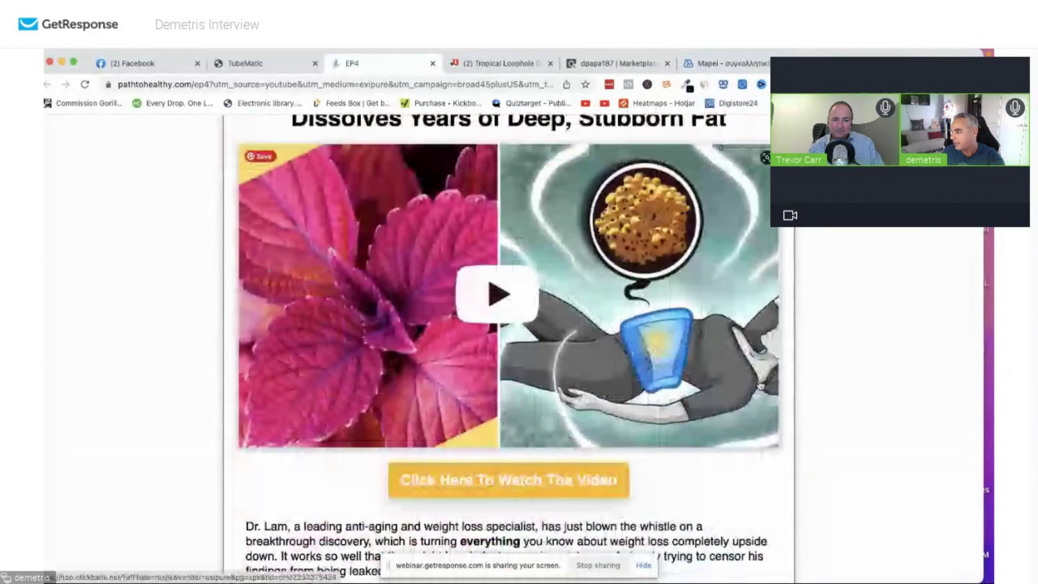
{"action": "scroll", "coordinate": [494, 336], "scroll_direction": "down", "scroll_amount": 8}
{"action": "scroll", "coordinate": [494, 336], "scroll_direction": "up", "scroll_amount": 10}
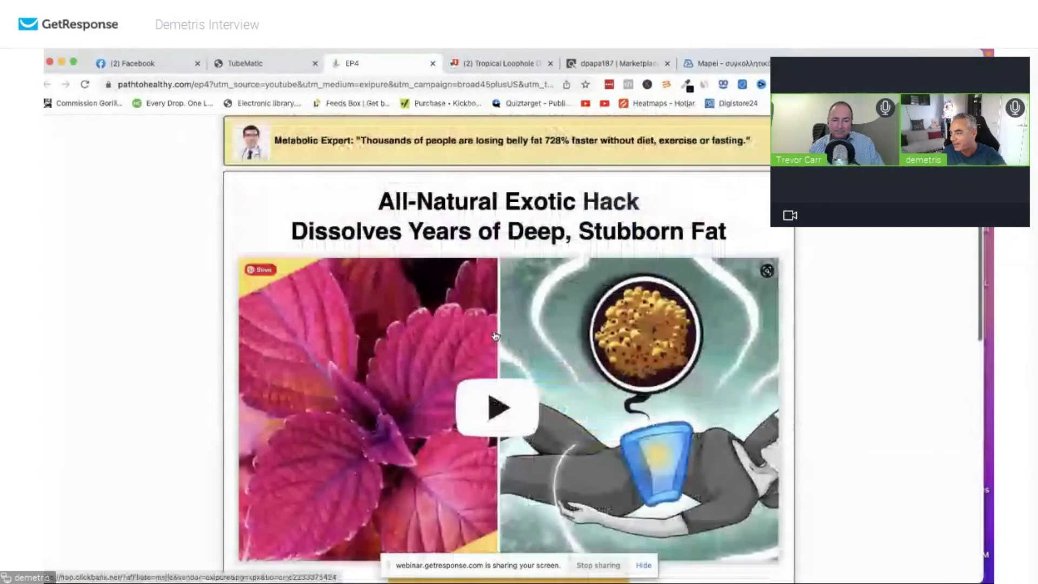
{"action": "scroll", "coordinate": [496, 336], "scroll_direction": "down", "scroll_amount": 10}
{"action": "scroll", "coordinate": [495, 336], "scroll_direction": "up", "scroll_amount": 1}
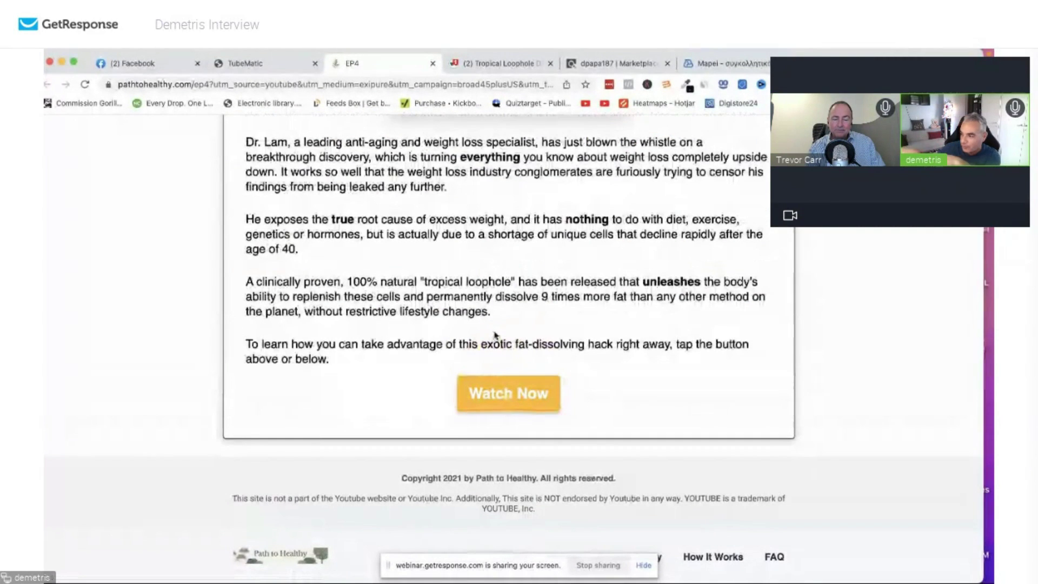
{"action": "scroll", "coordinate": [344, 313], "scroll_direction": "up", "scroll_amount": 9}
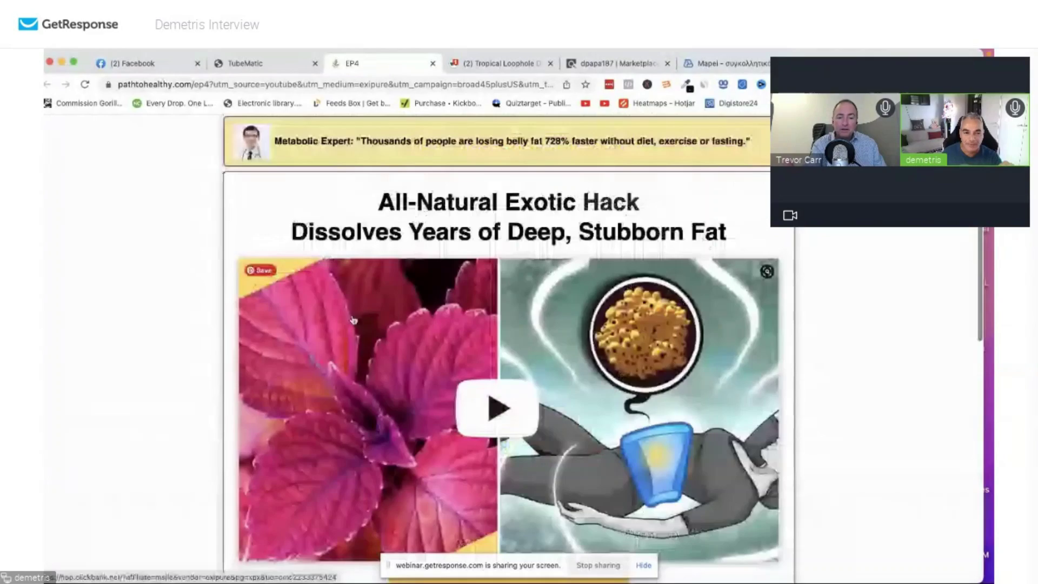
{"action": "scroll", "coordinate": [455, 255], "scroll_direction": "down", "scroll_amount": 4}
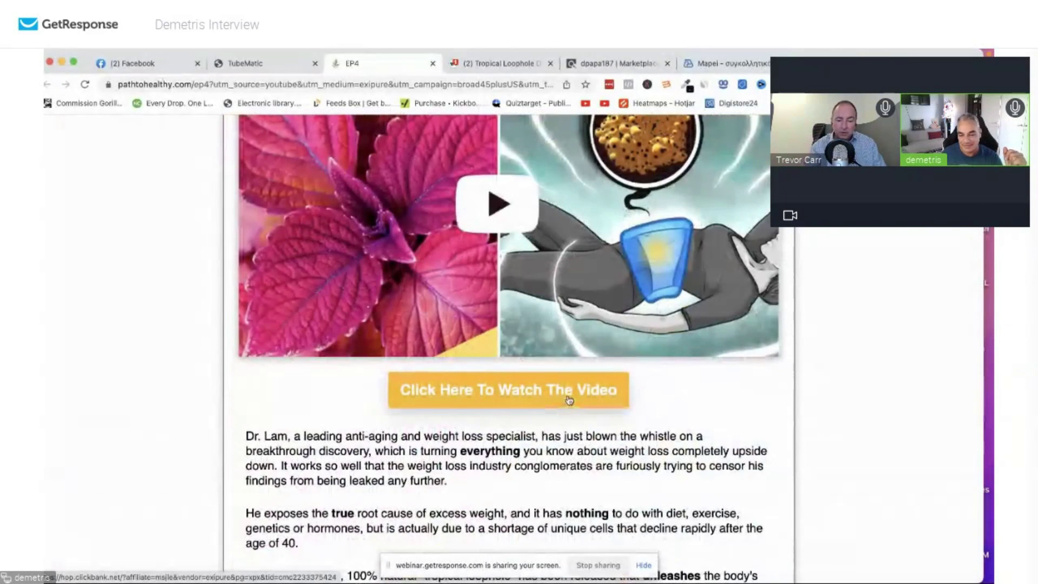
{"action": "scroll", "coordinate": [569, 399], "scroll_direction": "down", "scroll_amount": 4}
{"action": "scroll", "coordinate": [569, 399], "scroll_direction": "up", "scroll_amount": 1}
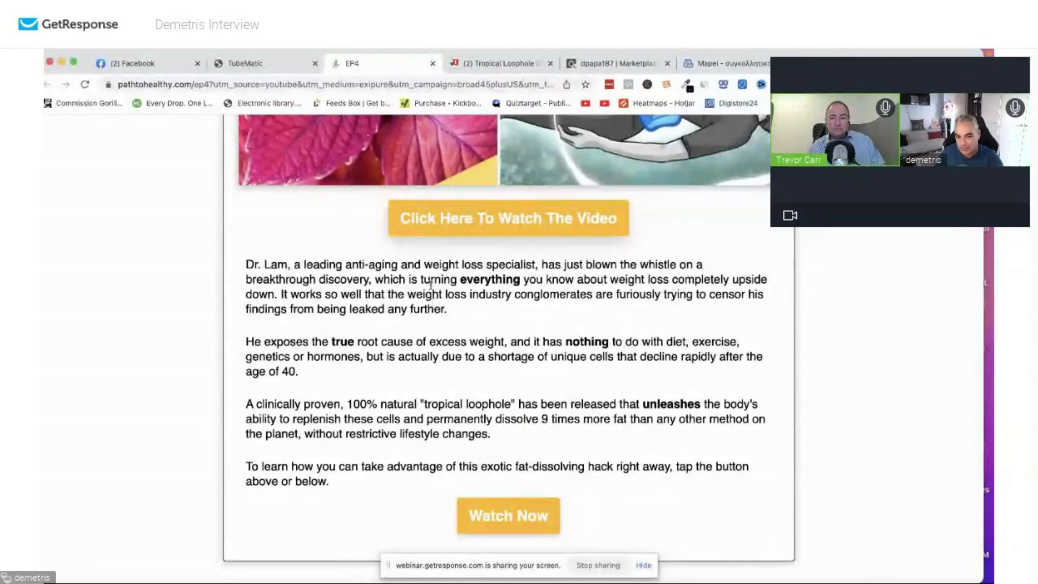
{"action": "scroll", "coordinate": [432, 287], "scroll_direction": "up", "scroll_amount": 2}
{"action": "scroll", "coordinate": [433, 287], "scroll_direction": "down", "scroll_amount": 1}
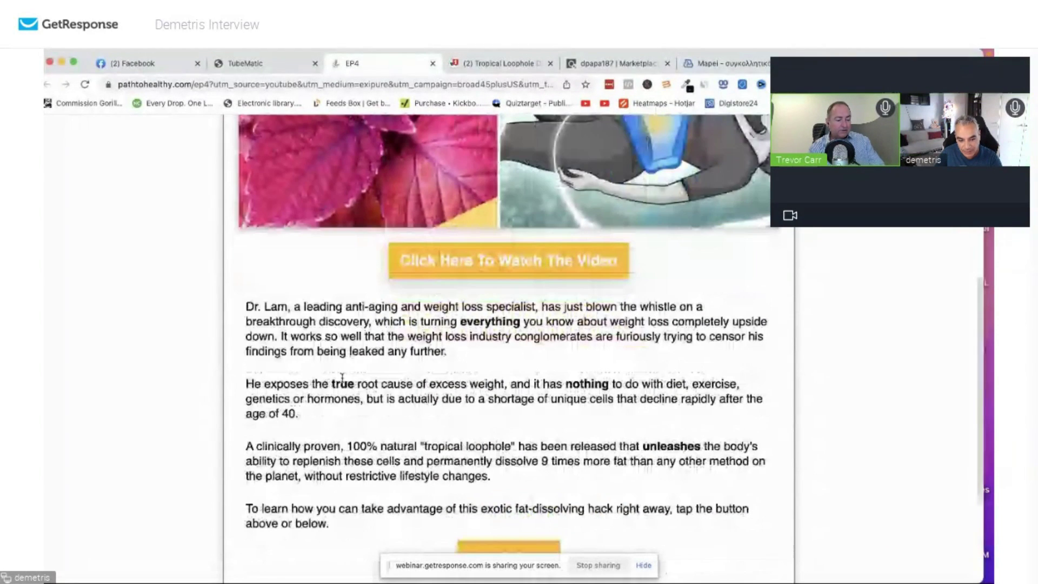
Copy the four body paragraphs from the EP4 landing page.
{"action": "left_click_drag", "start_coordinate": [245, 304], "coordinate": [429, 524]}
{"action": "right_click", "coordinate": [341, 355]}
{"action": "left_click", "coordinate": [368, 381]}
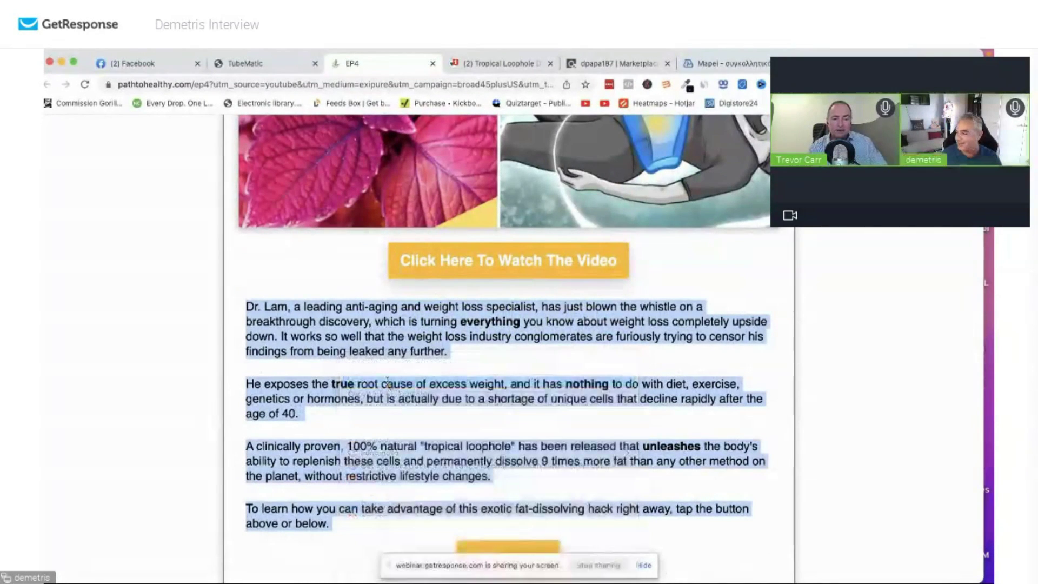
Return to the Tubematic tab showing the ep4 ad's video details.
{"action": "scroll", "coordinate": [409, 341], "scroll_direction": "up", "scroll_amount": 5}
{"action": "scroll", "coordinate": [409, 341], "scroll_direction": "up", "scroll_amount": 1}
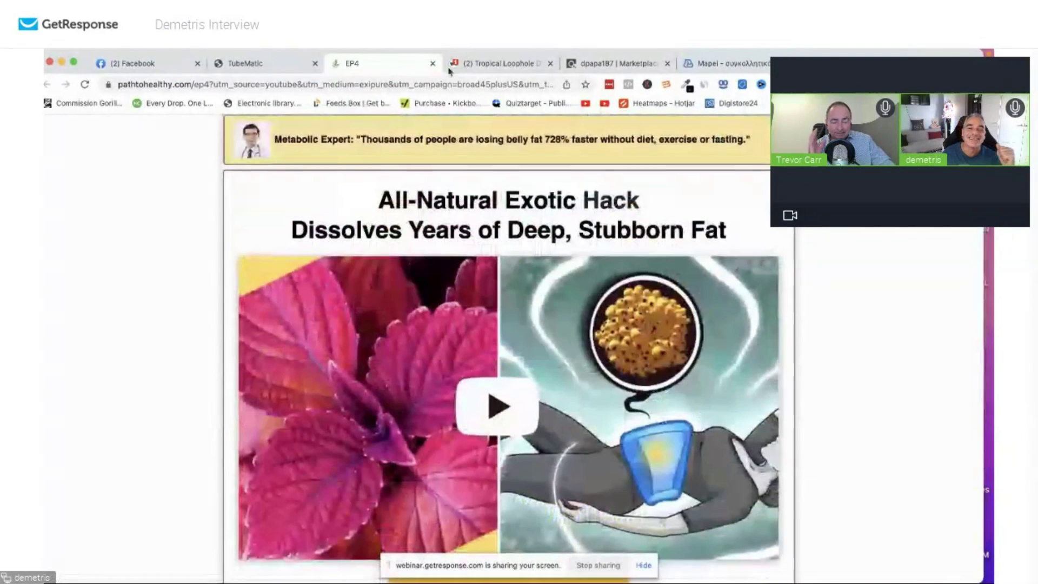
{"action": "left_click", "coordinate": [271, 63]}
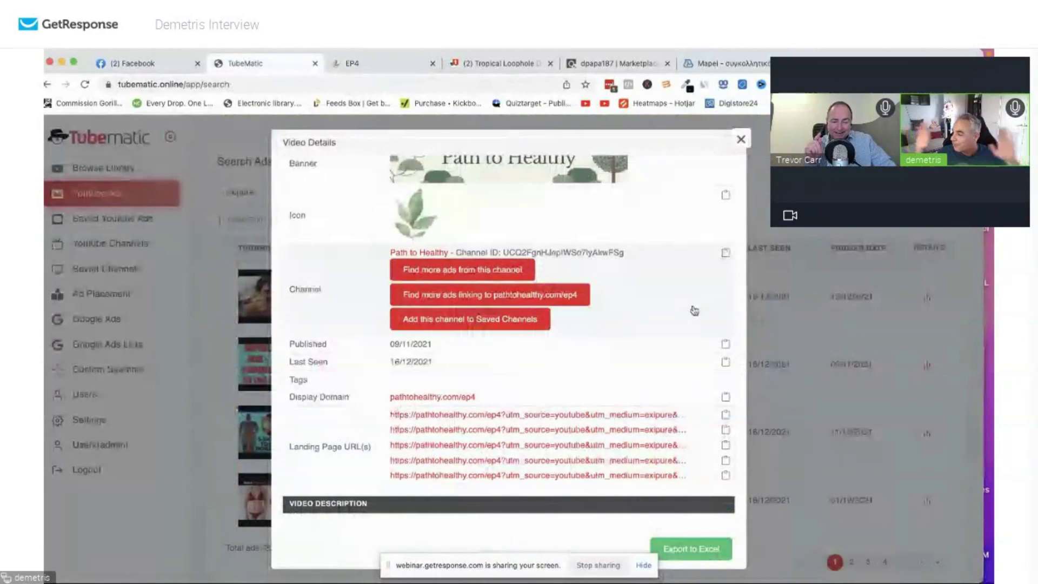
Check the ad's views chart and Published/Last Seen dates, then open its first pathtohealthy.com landing page.
{"action": "scroll", "coordinate": [559, 250], "scroll_direction": "up", "scroll_amount": 5}
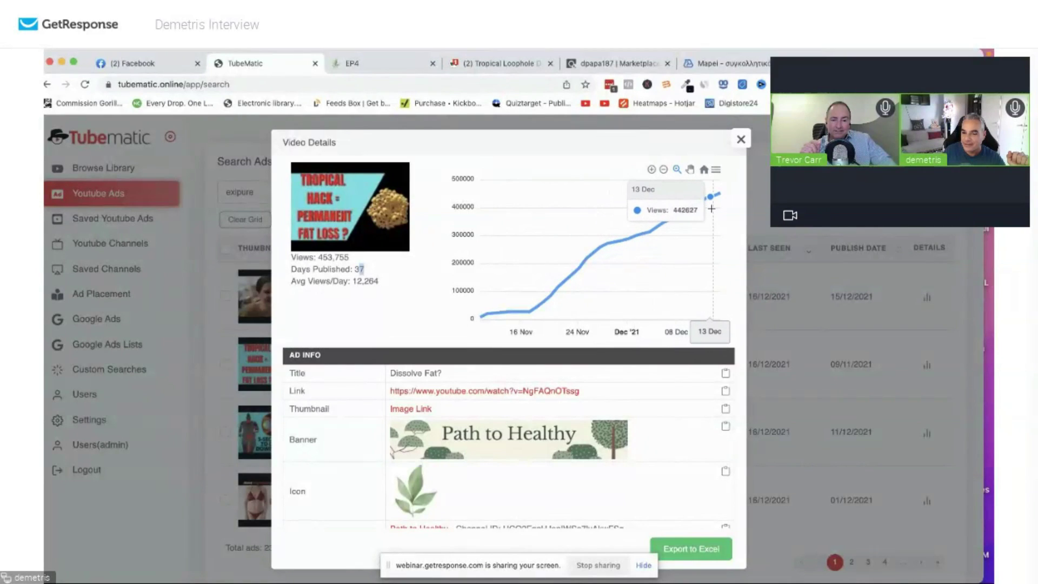
{"action": "scroll", "coordinate": [552, 453], "scroll_direction": "down", "scroll_amount": 4}
{"action": "scroll", "coordinate": [552, 453], "scroll_direction": "down", "scroll_amount": 2}
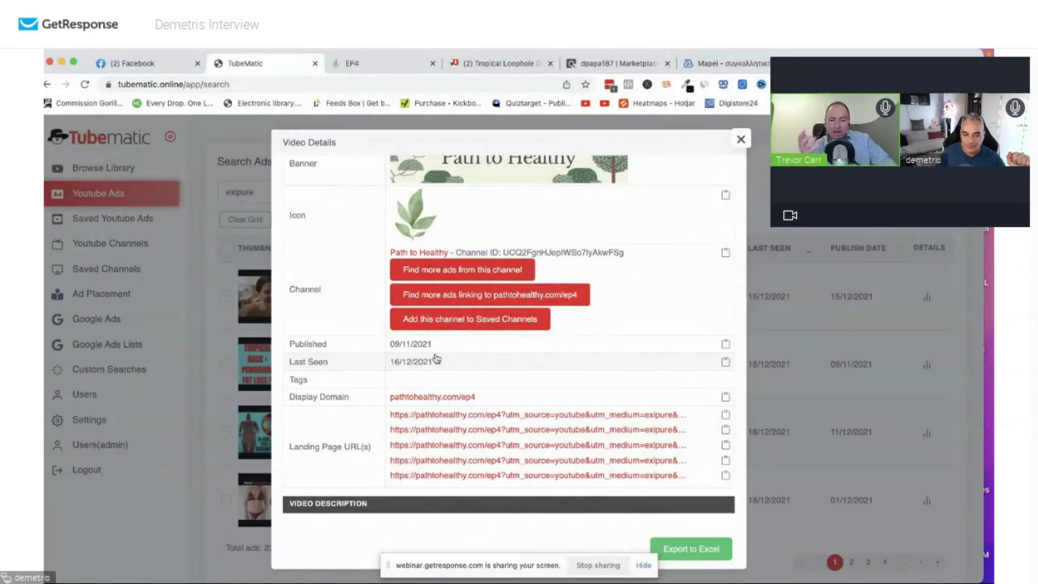
{"action": "left_click_drag", "start_coordinate": [394, 344], "coordinate": [442, 366]}
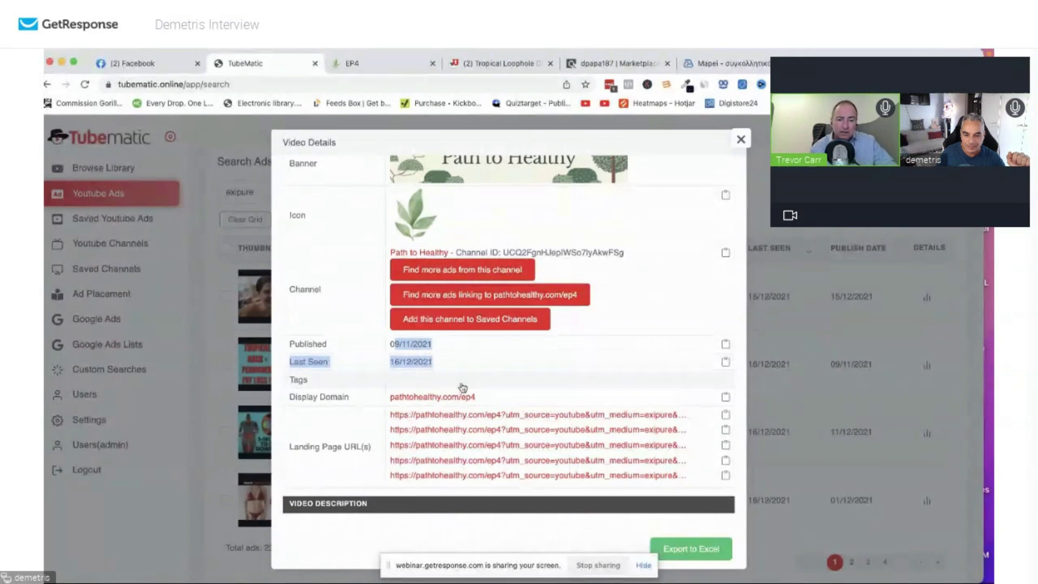
{"action": "scroll", "coordinate": [454, 381], "scroll_direction": "up", "scroll_amount": 6}
{"action": "scroll", "coordinate": [470, 398], "scroll_direction": "down", "scroll_amount": 6}
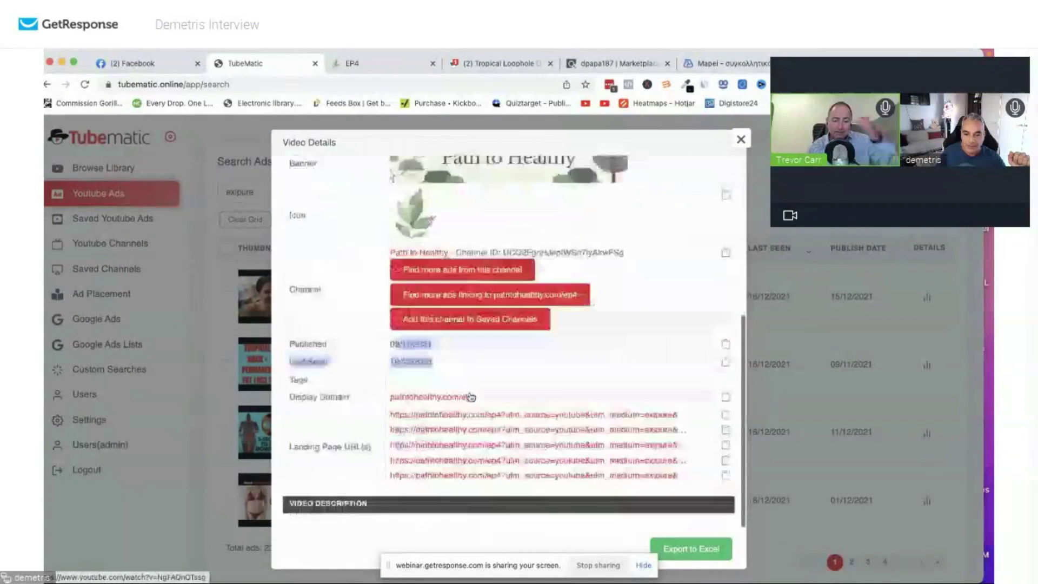
{"action": "left_click", "coordinate": [549, 420]}
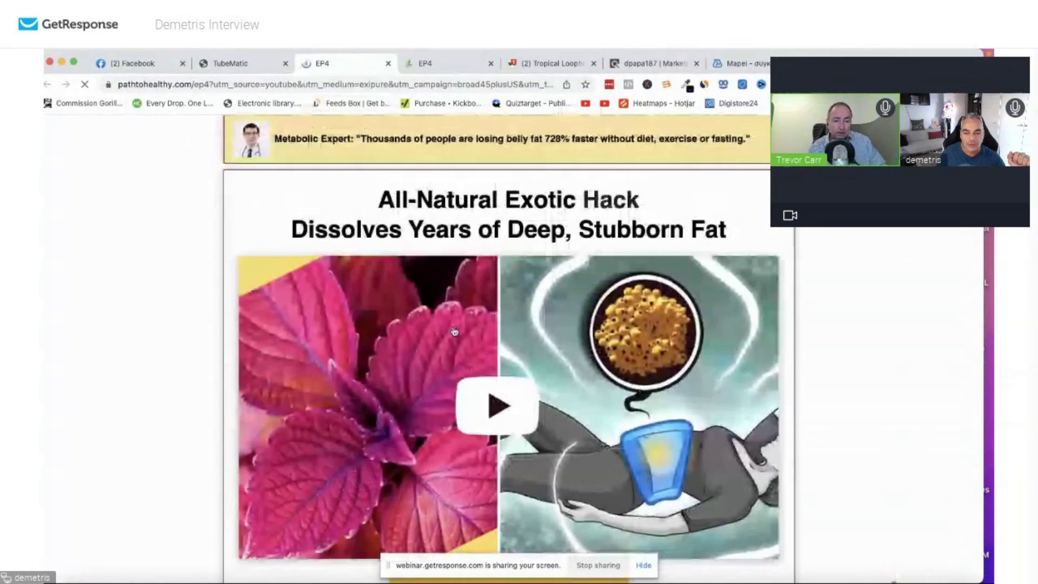
Follow 'Click Here To Watch The Video' to the exipure.com sales page, then return to Tubematic.
{"action": "scroll", "coordinate": [504, 301], "scroll_direction": "down", "scroll_amount": 5}
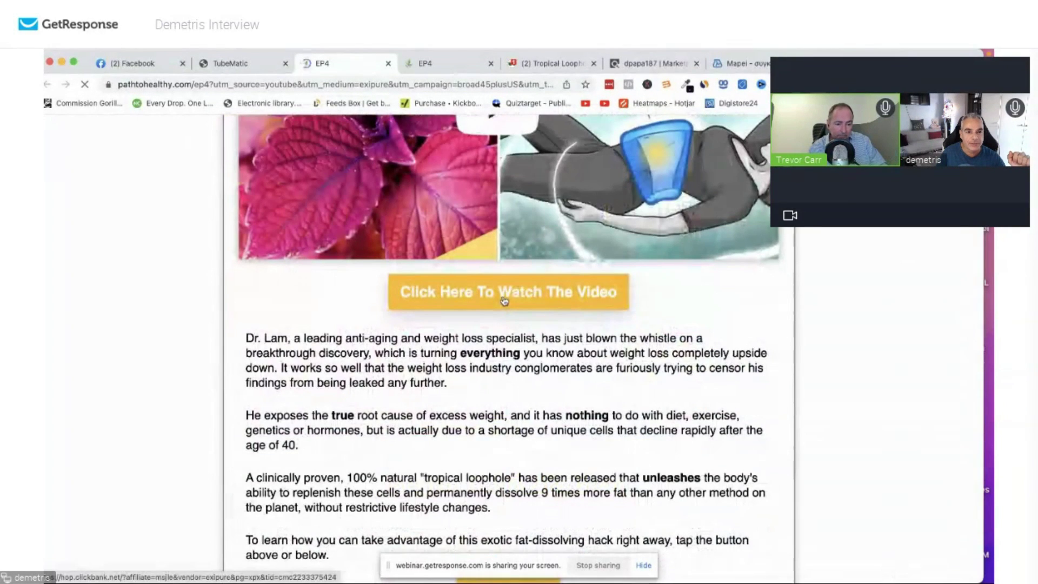
{"action": "left_click", "coordinate": [504, 301]}
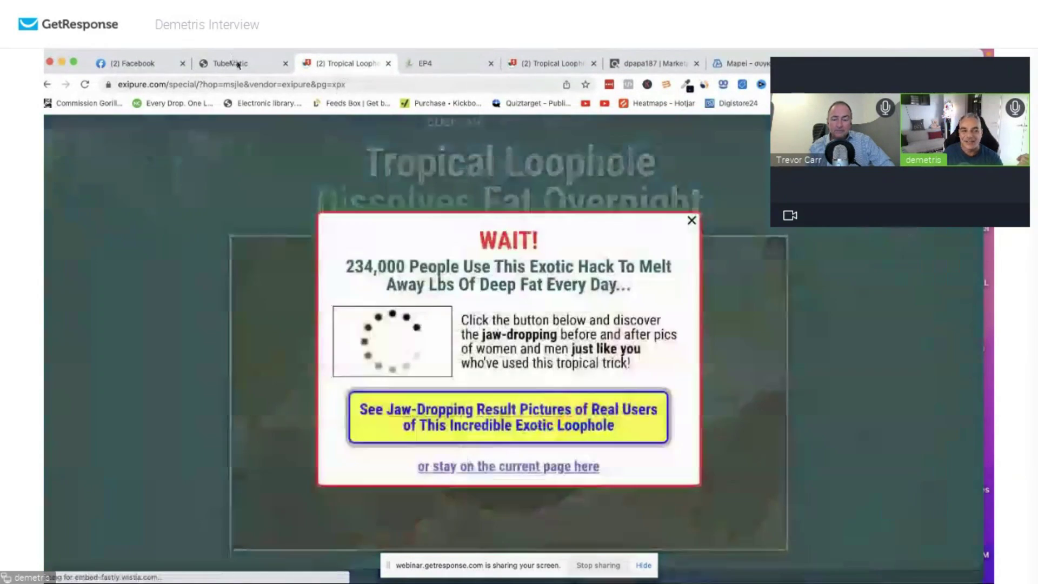
{"action": "left_click", "coordinate": [238, 64]}
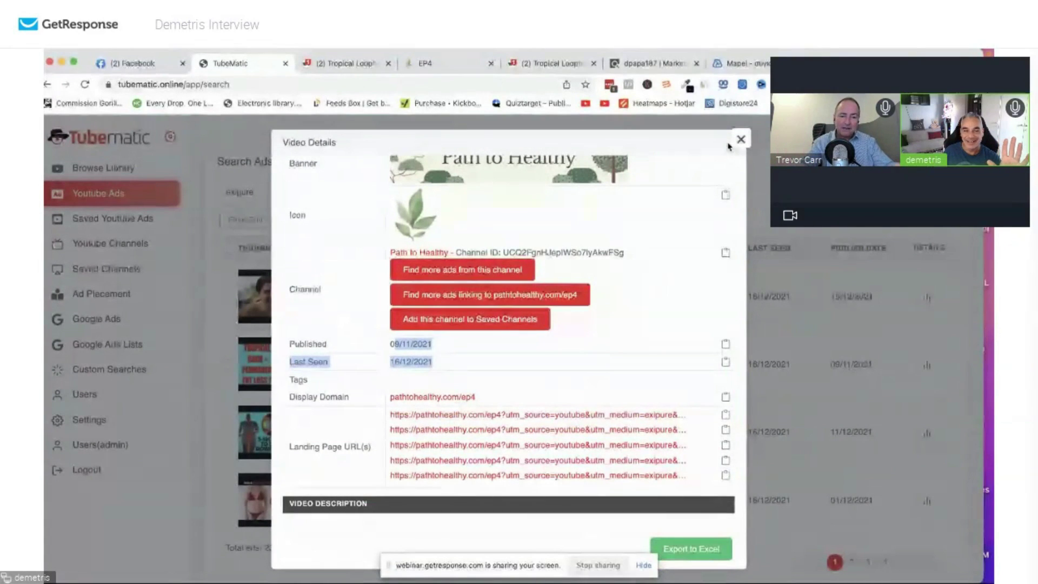
Open the ClickBank dashboard and the Dec04 transactions: 4 results totalling $249.93.
{"action": "left_click", "coordinate": [651, 63]}
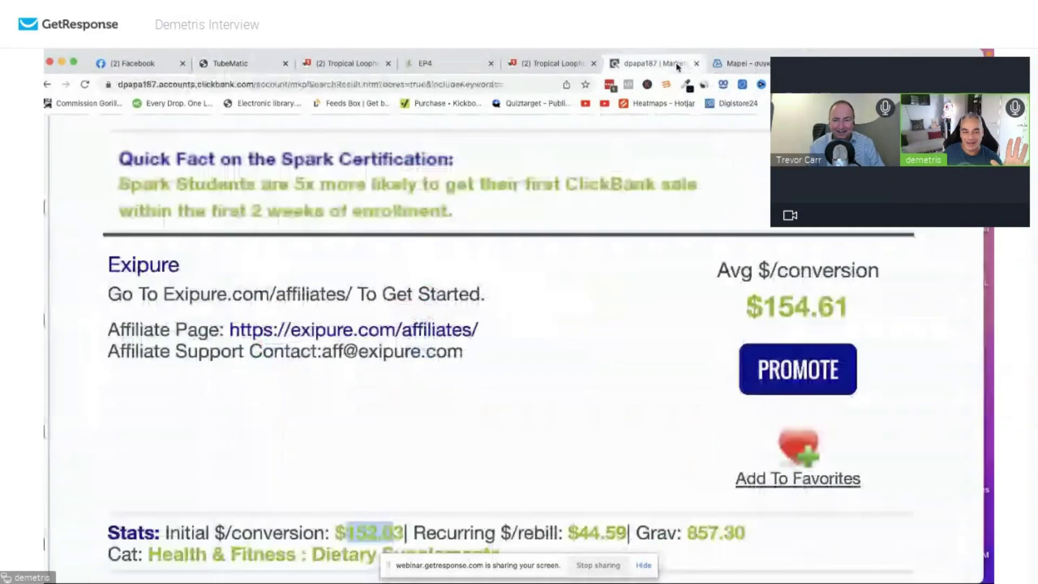
{"action": "scroll", "coordinate": [433, 173], "scroll_direction": "up", "scroll_amount": 10}
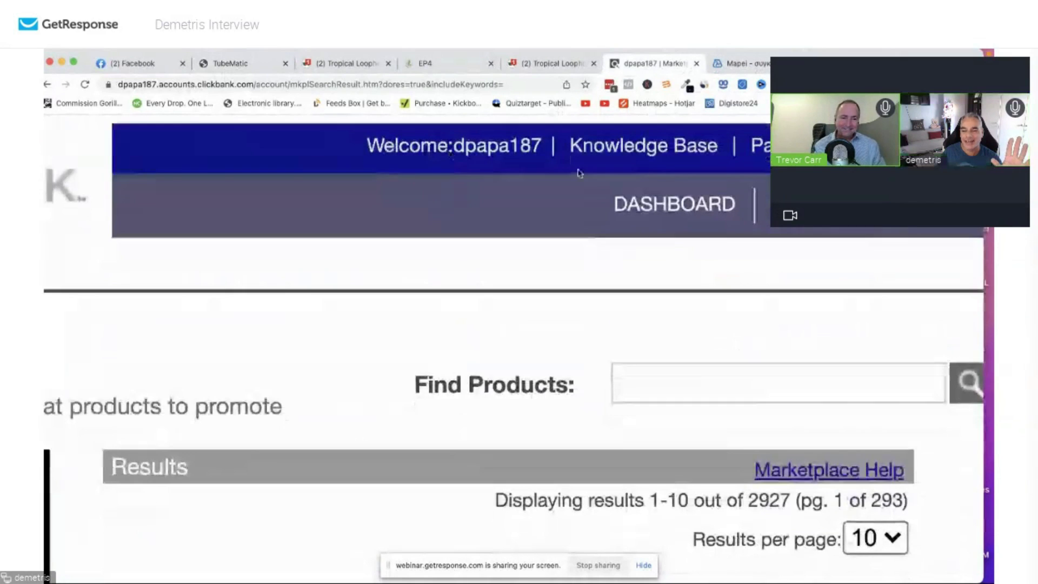
{"action": "left_click", "coordinate": [640, 195]}
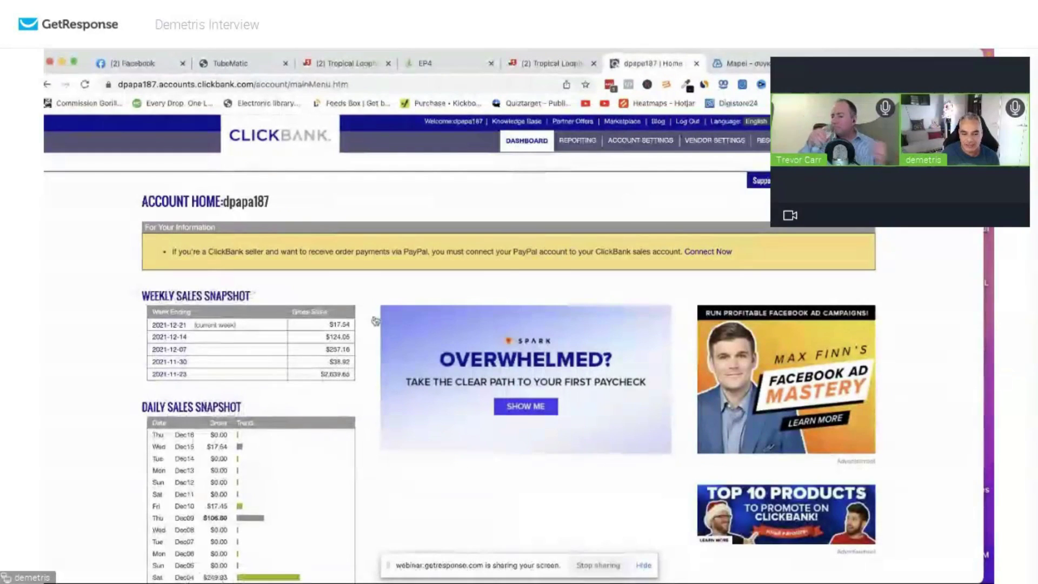
{"action": "scroll", "coordinate": [244, 470], "scroll_direction": "down", "scroll_amount": 3}
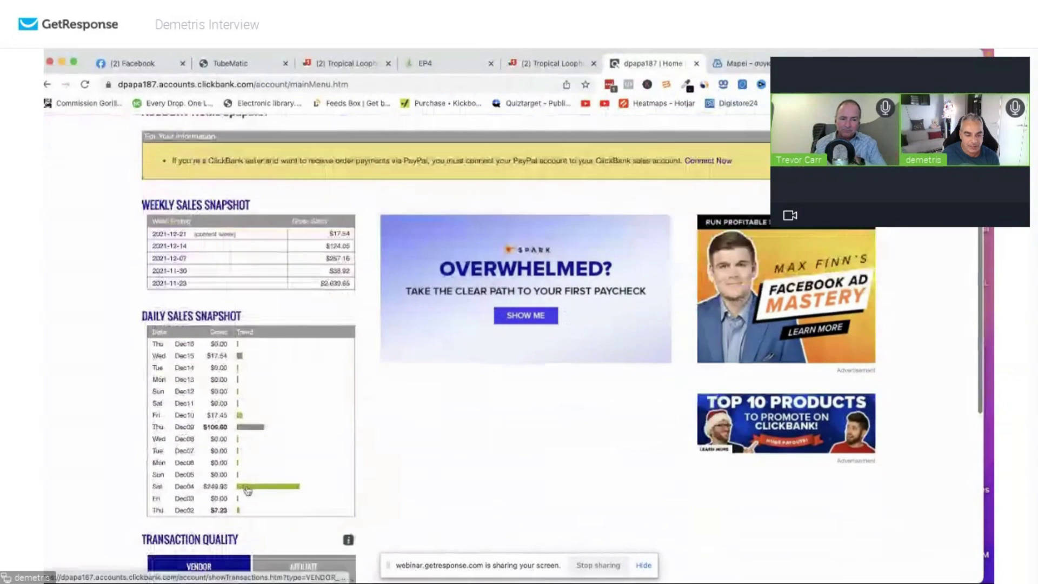
{"action": "left_click", "coordinate": [255, 486]}
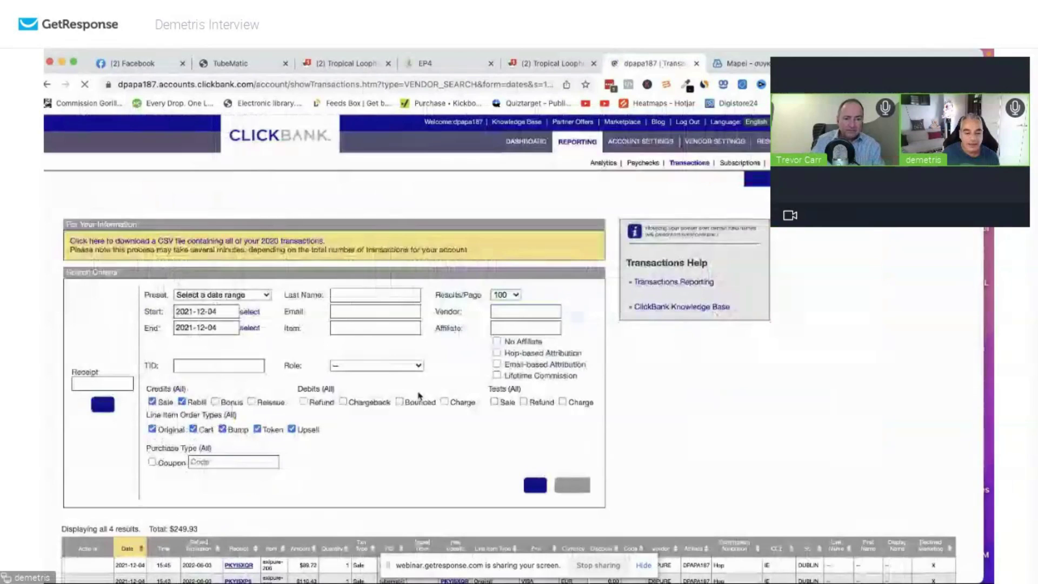
{"action": "scroll", "coordinate": [563, 389], "scroll_direction": "up", "scroll_amount": 5}
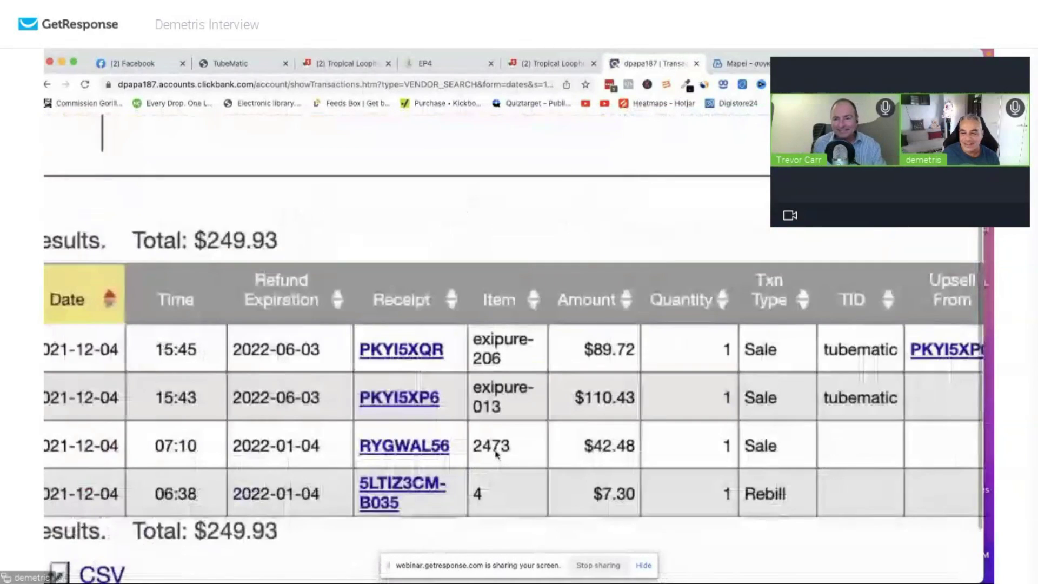
{"action": "scroll", "coordinate": [706, 385], "scroll_direction": "right", "scroll_amount": 5}
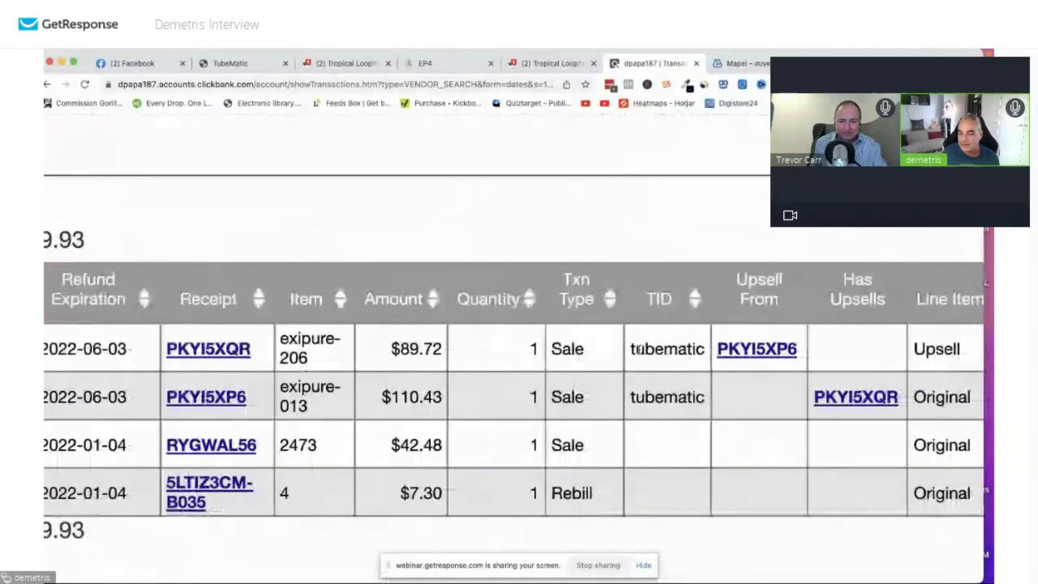
{"action": "double_click", "coordinate": [701, 352]}
{"action": "scroll", "coordinate": [700, 360], "scroll_direction": "right", "scroll_amount": 2}
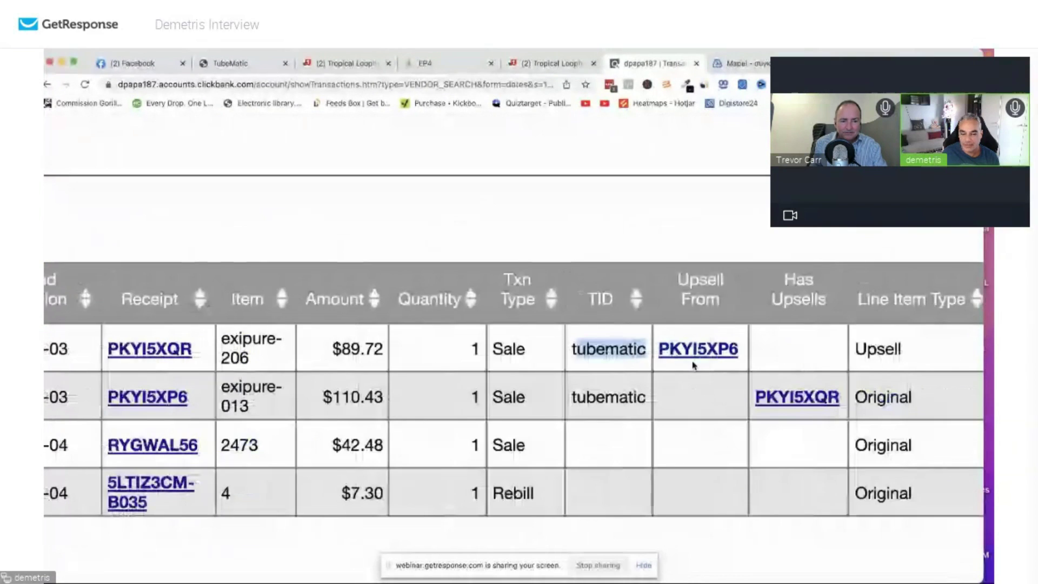
{"action": "scroll", "coordinate": [694, 368], "scroll_direction": "left", "scroll_amount": 1}
{"action": "scroll", "coordinate": [694, 365], "scroll_direction": "left", "scroll_amount": 3}
{"action": "left_click_drag", "start_coordinate": [539, 397], "coordinate": [482, 346]}
{"action": "scroll", "coordinate": [727, 378], "scroll_direction": "right", "scroll_amount": 1}
{"action": "scroll", "coordinate": [728, 378], "scroll_direction": "right", "scroll_amount": 20}
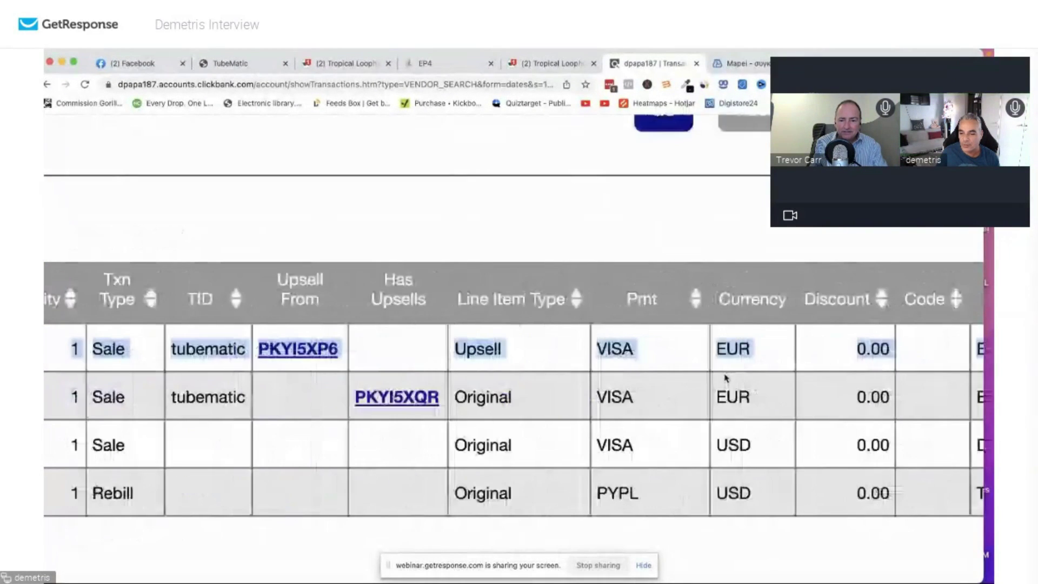
{"action": "left_click_drag", "start_coordinate": [651, 348], "coordinate": [730, 394]}
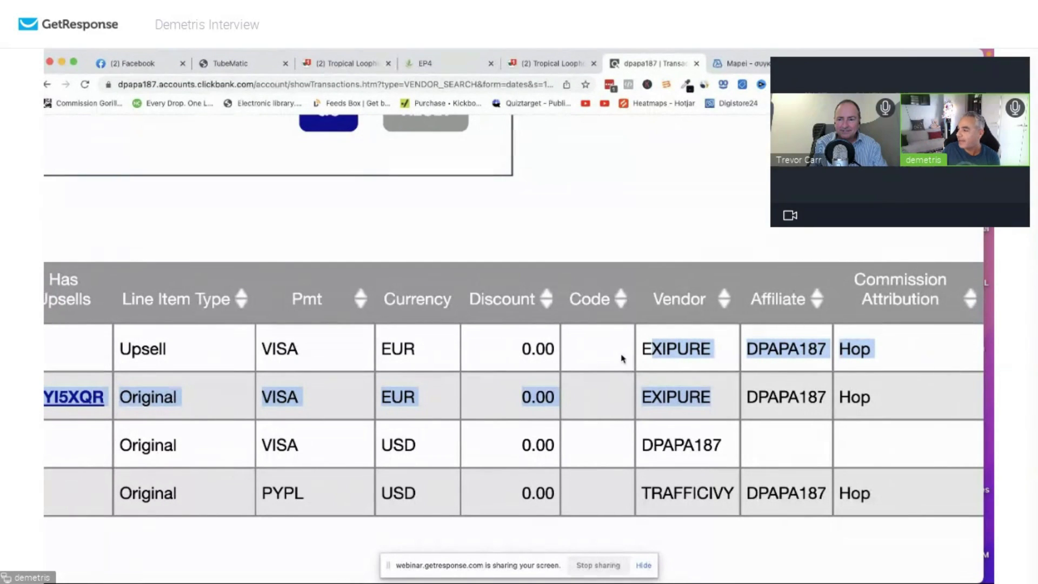
{"action": "scroll", "coordinate": [466, 349], "scroll_direction": "left", "scroll_amount": 20}
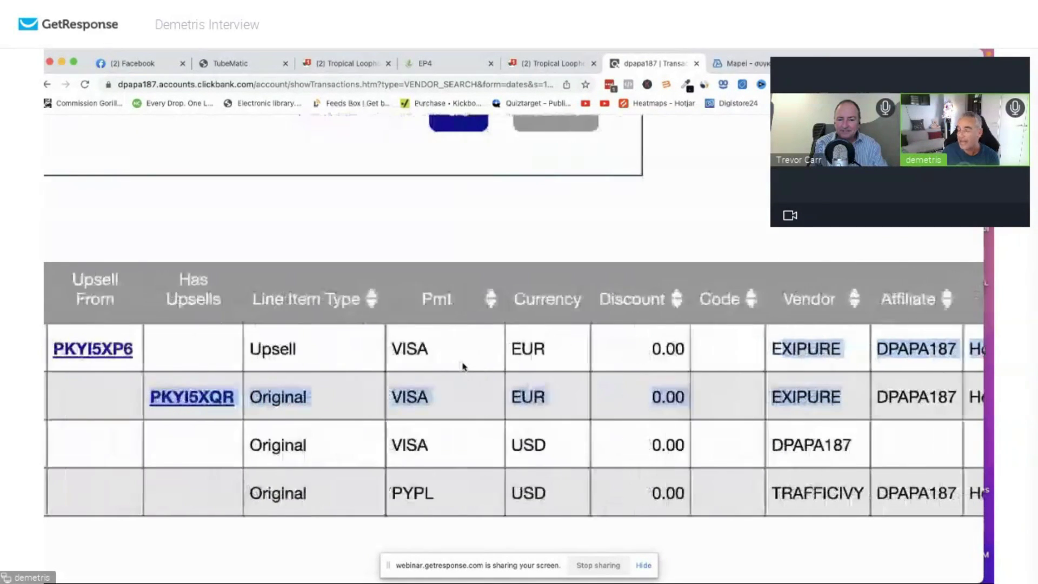
{"action": "scroll", "coordinate": [463, 366], "scroll_direction": "left", "scroll_amount": 10}
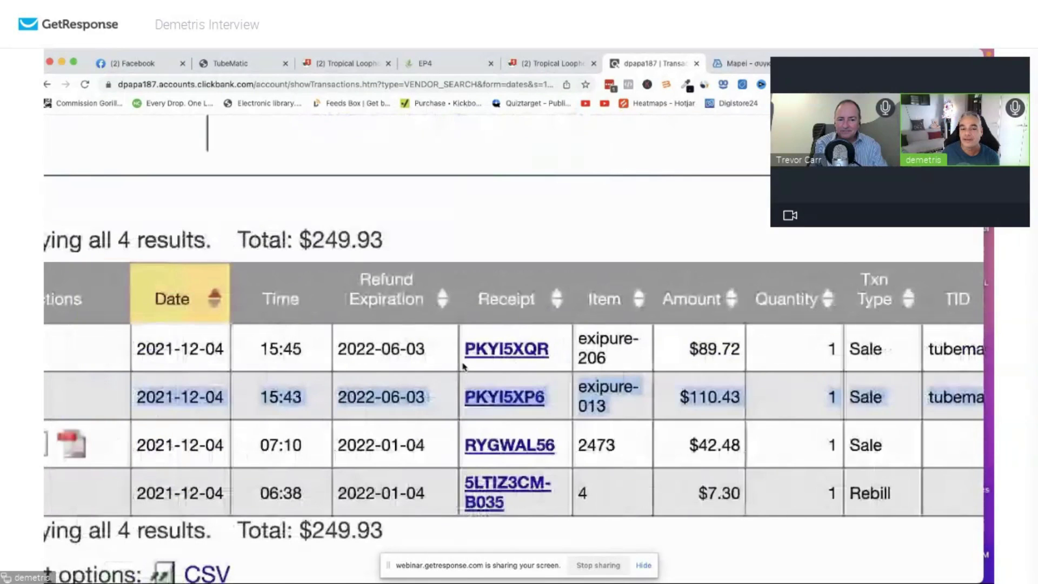
{"action": "scroll", "coordinate": [468, 364], "scroll_direction": "up", "scroll_amount": 10}
{"action": "scroll", "coordinate": [468, 364], "scroll_direction": "down", "scroll_amount": 1}
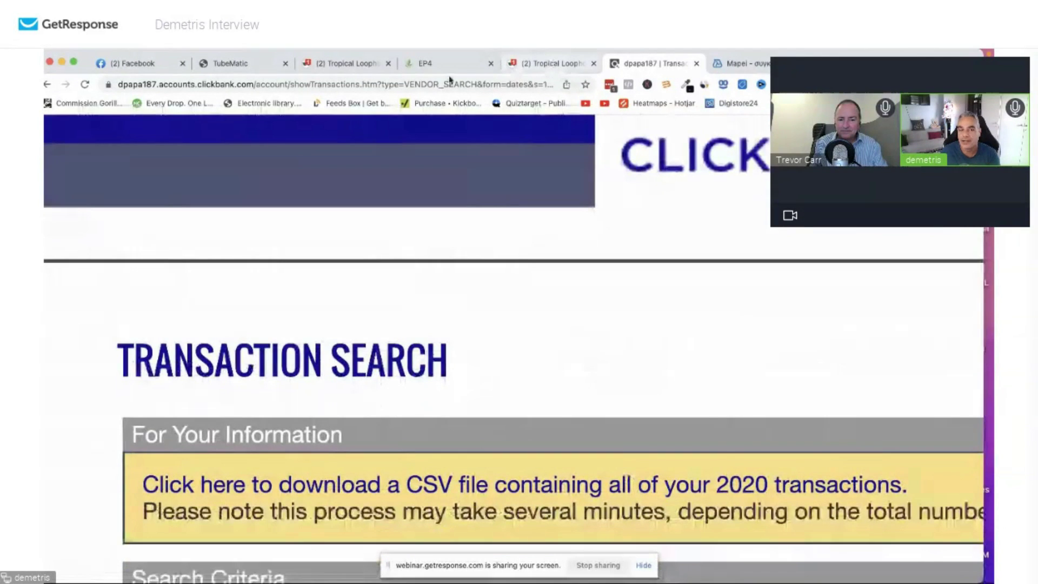
Reopen the Dissolve Fat? ad's details from row two and copy its YouTube video link.
{"action": "left_click", "coordinate": [232, 63]}
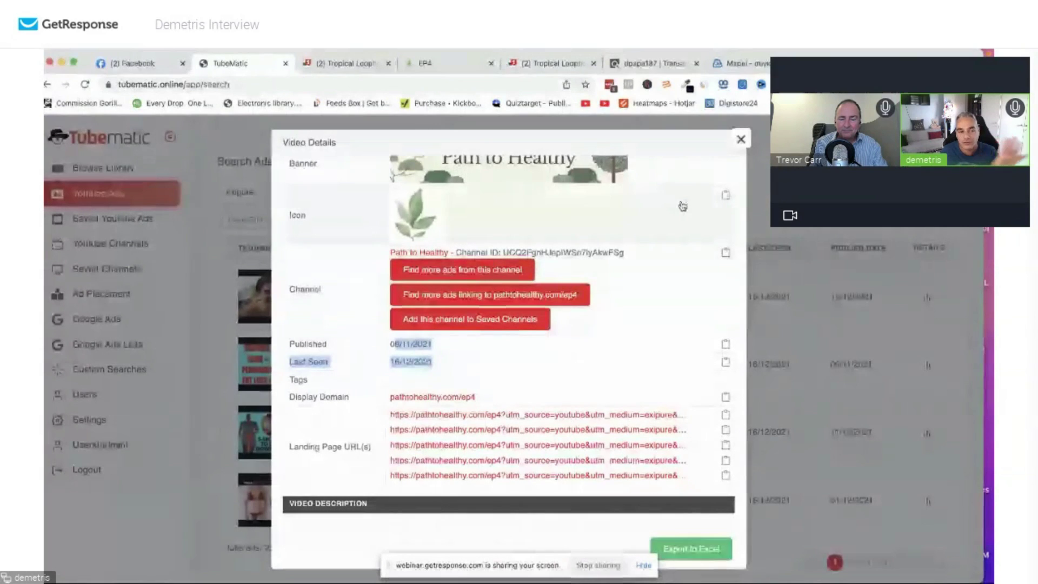
{"action": "left_click", "coordinate": [739, 142]}
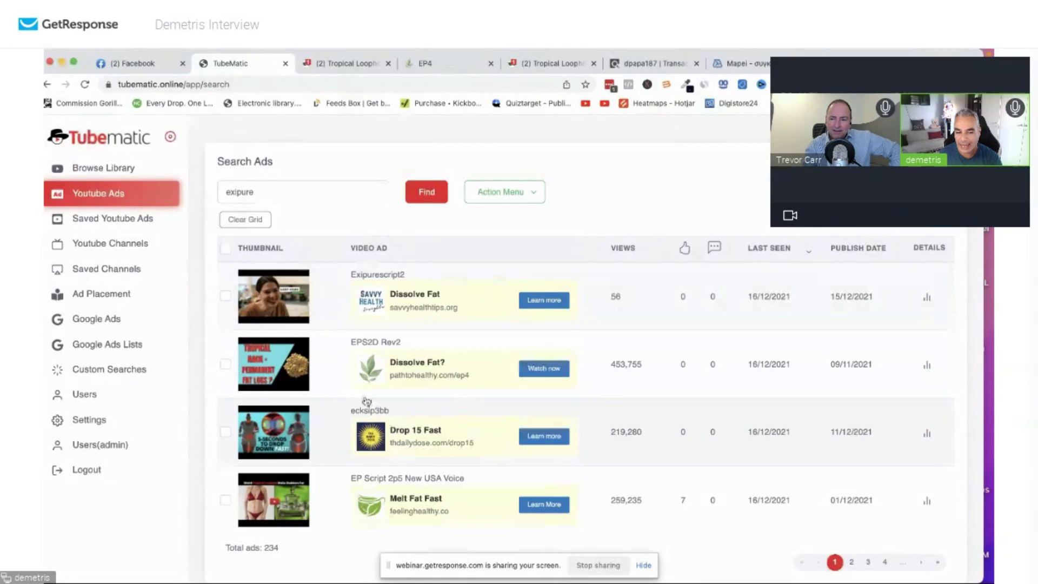
{"action": "left_click", "coordinate": [927, 368]}
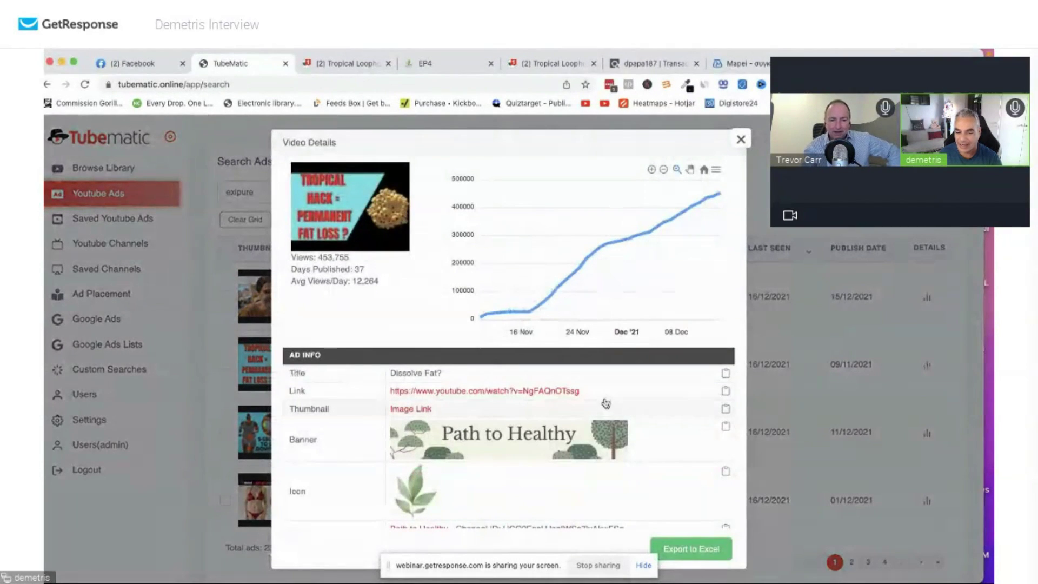
{"action": "left_click_drag", "start_coordinate": [583, 391], "coordinate": [473, 391]}
{"action": "left_click", "coordinate": [723, 391]}
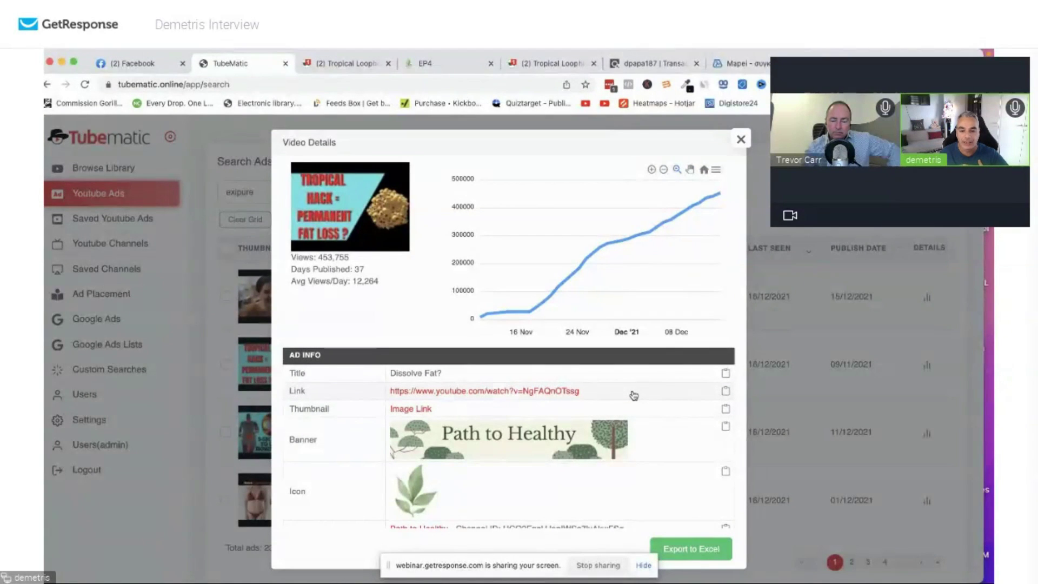
{"action": "left_click_drag", "start_coordinate": [634, 396], "coordinate": [382, 397]}
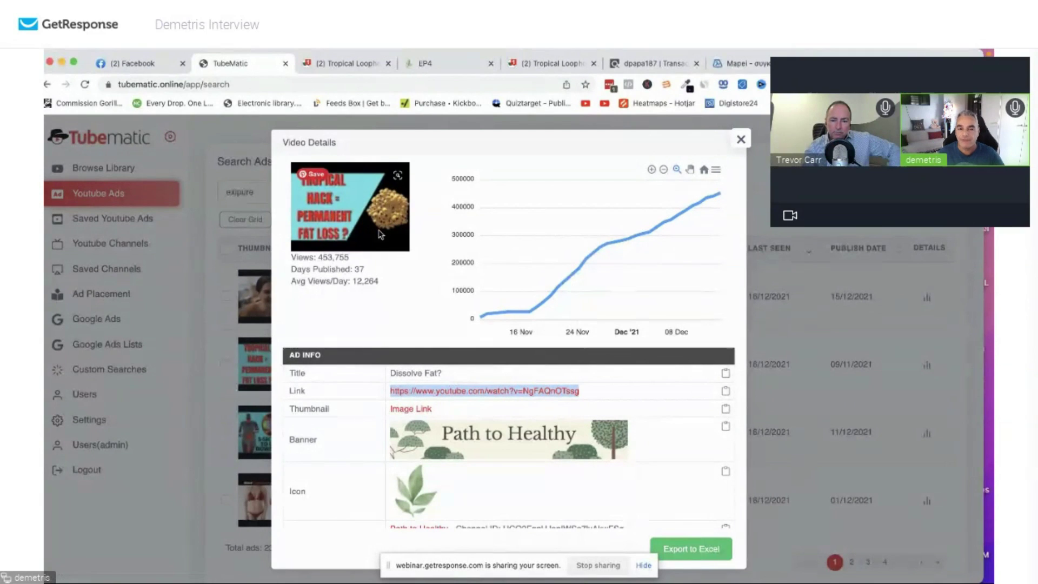
Play the EPS2D Rev2 YouTube video, pause it at 2:12 on the countdown screen, then return to Tubematic.
{"action": "left_click", "coordinate": [484, 390]}
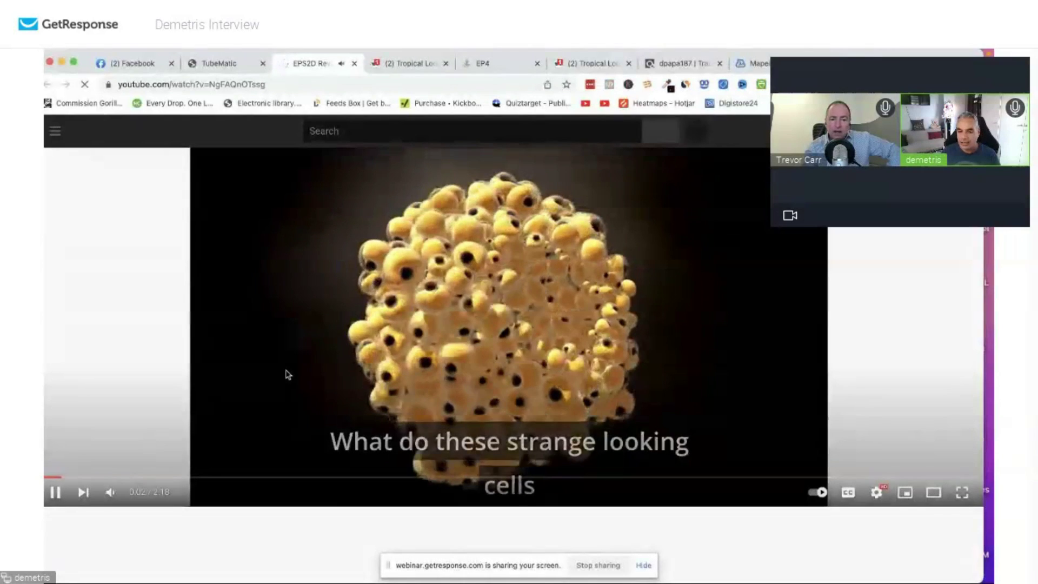
{"action": "left_click", "coordinate": [938, 479]}
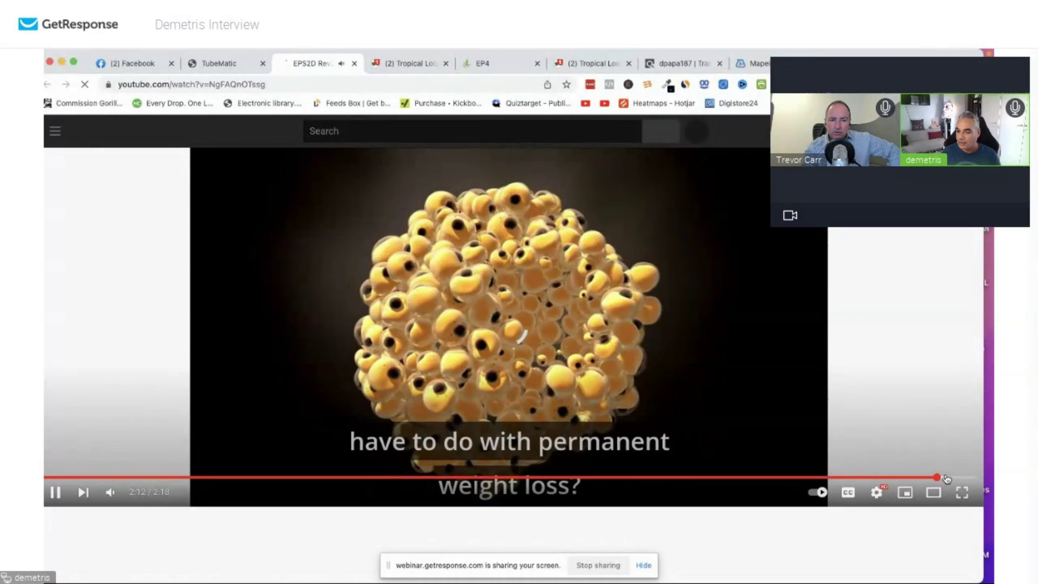
{"action": "left_click", "coordinate": [54, 492]}
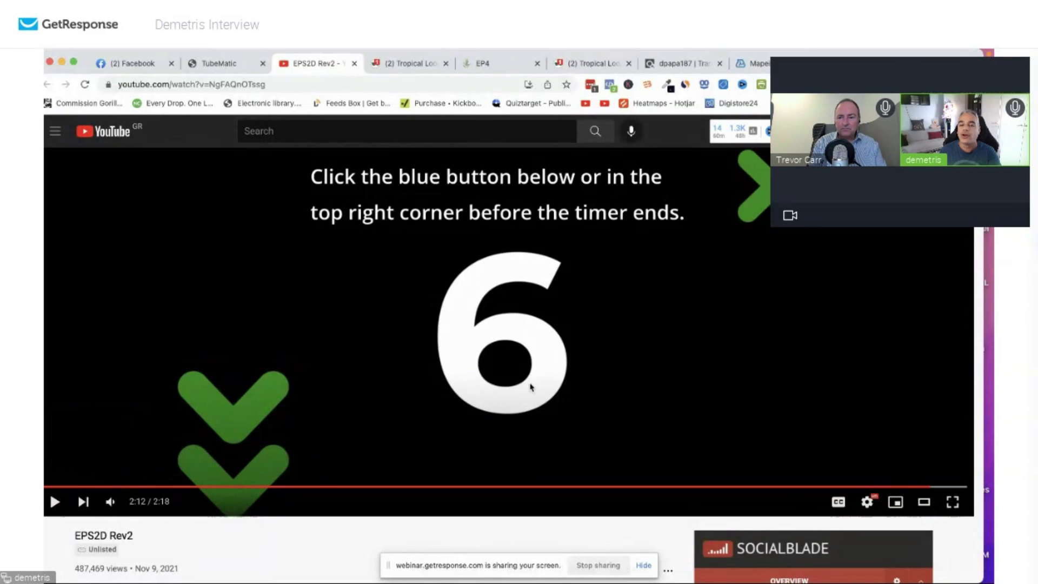
{"action": "scroll", "coordinate": [498, 512], "scroll_direction": "down", "scroll_amount": 2}
{"action": "scroll", "coordinate": [473, 433], "scroll_direction": "up", "scroll_amount": 2}
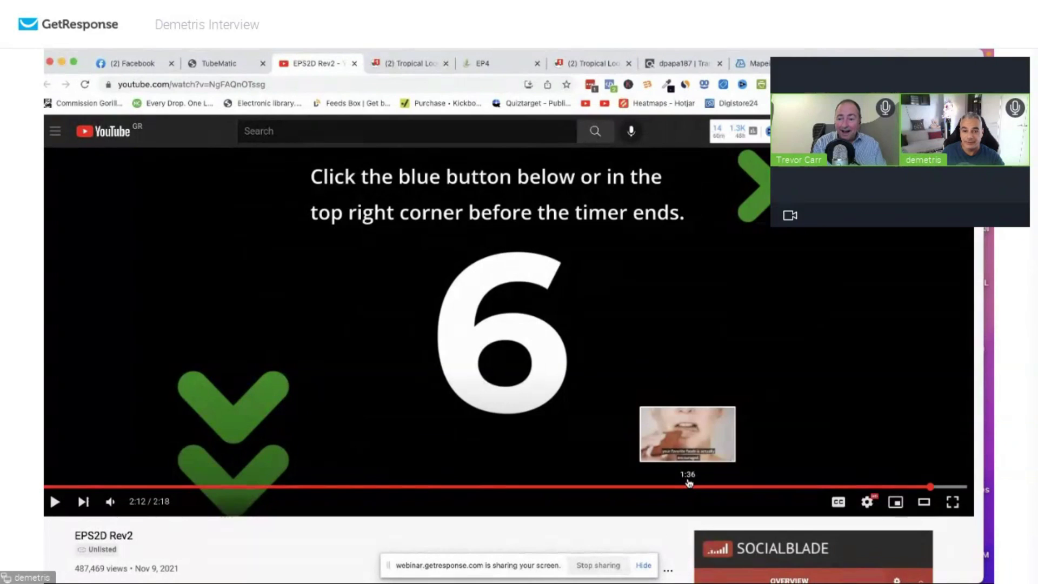
{"action": "left_click", "coordinate": [221, 64]}
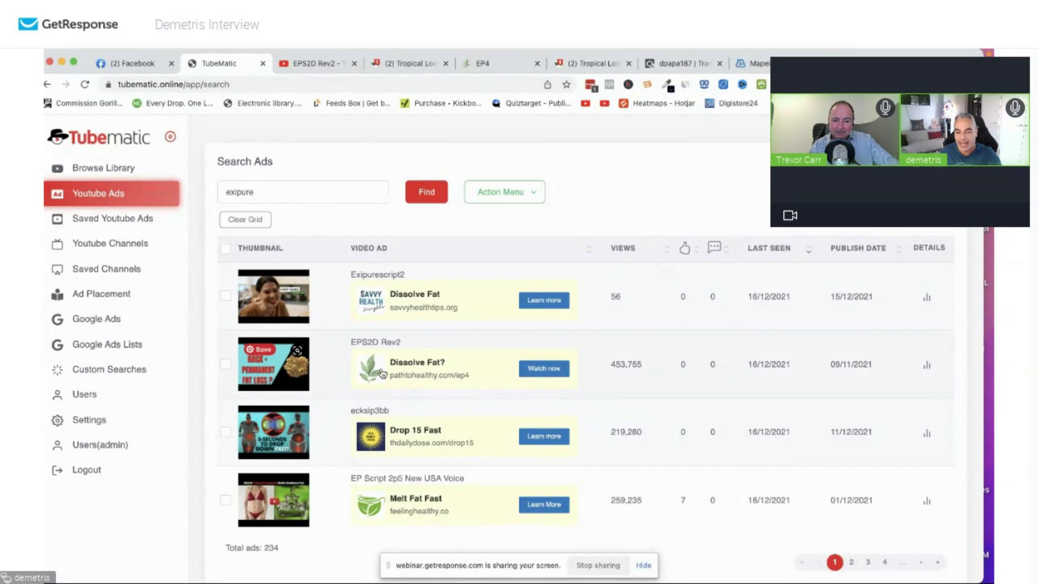
Select the EPS2D Rev2 ad's 'Dissolve Fat?' headline and open a new browser tab.
{"action": "left_click_drag", "start_coordinate": [447, 363], "coordinate": [393, 368]}
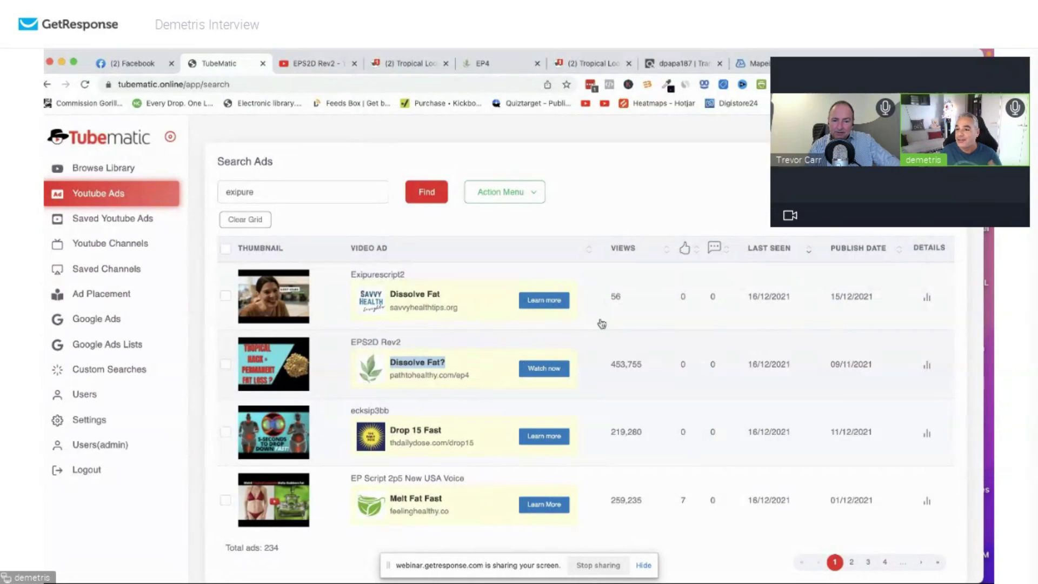
{"action": "key", "text": "super+t"}
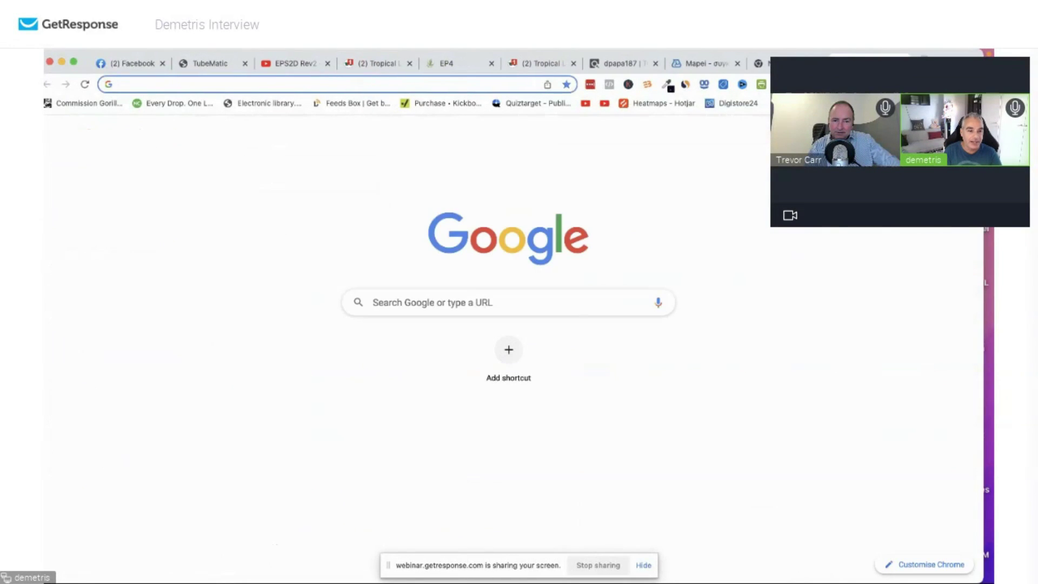
Search 'google ads', open the Campaigns – Google Ads suggestion, then minimize the window.
{"action": "type", "text": "google ad"}
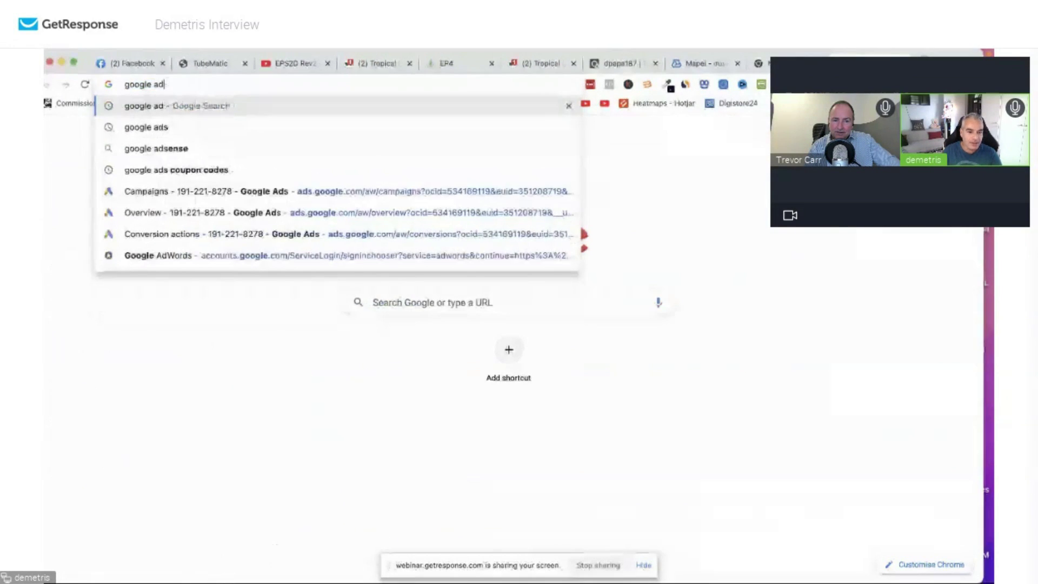
{"action": "key", "text": "BackSpace"}
{"action": "key", "text": "BackSpace"}
{"action": "key", "text": "BackSpace"}
{"action": "type", "text": "ad"}
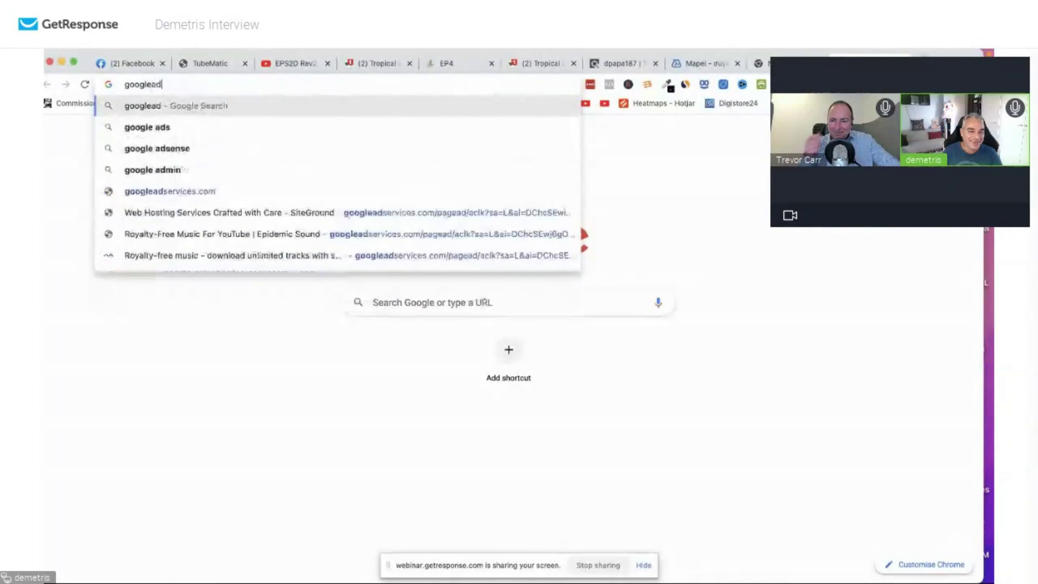
{"action": "key", "text": "BackSpace"}
{"action": "key", "text": "BackSpace"}
{"action": "type", "text": "ads"}
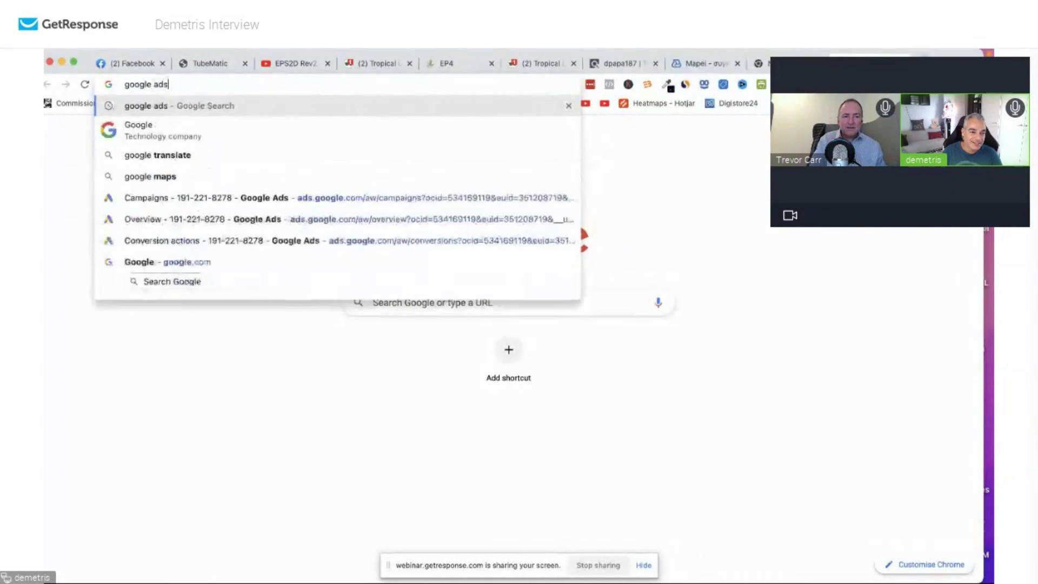
{"action": "key", "text": "Down"}
{"action": "key", "text": "Down"}
{"action": "key", "text": "Down"}
{"action": "key", "text": "Down"}
{"action": "key", "text": "Return"}
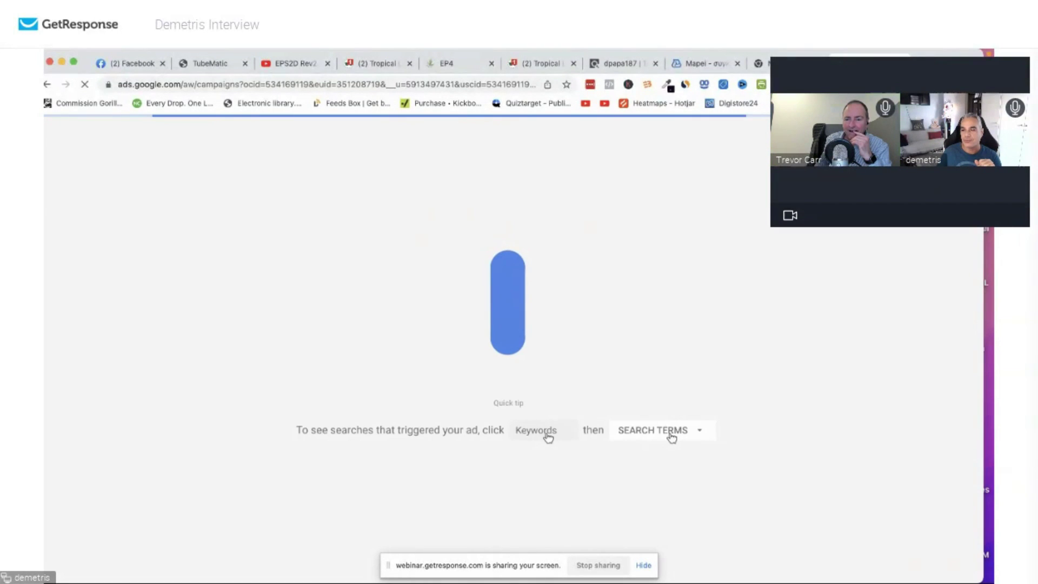
{"action": "key", "text": "super+m"}
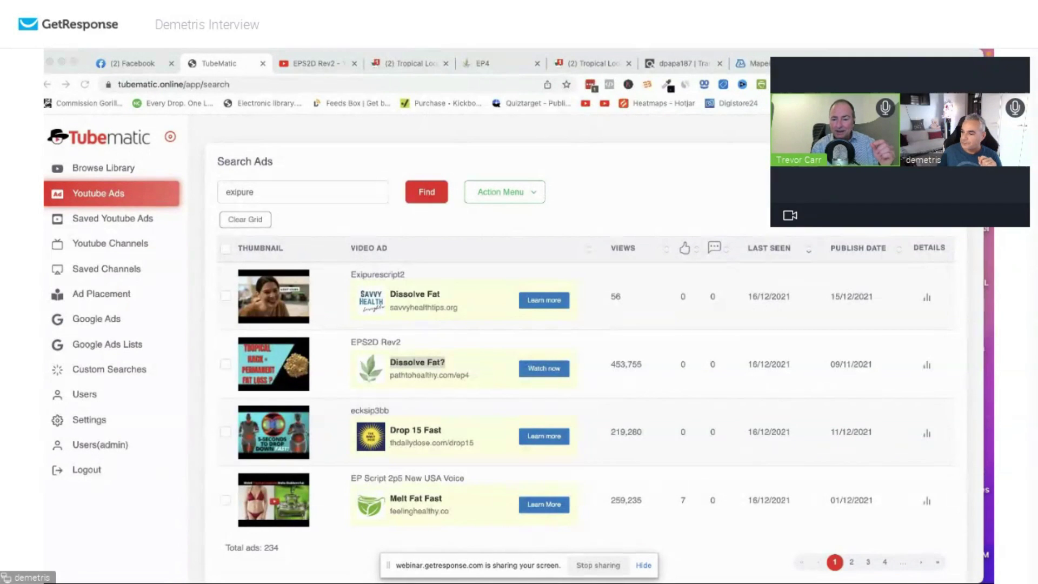
Switch to the Google Ads window and create a campaign without a goal's guidance.
{"action": "key", "text": "super+grave"}
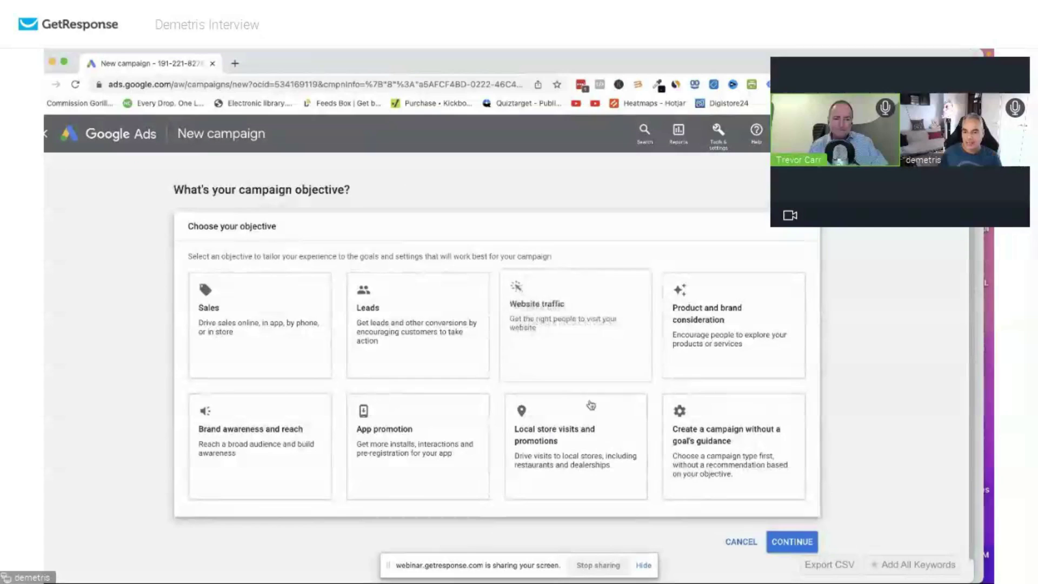
{"action": "left_click", "coordinate": [716, 445]}
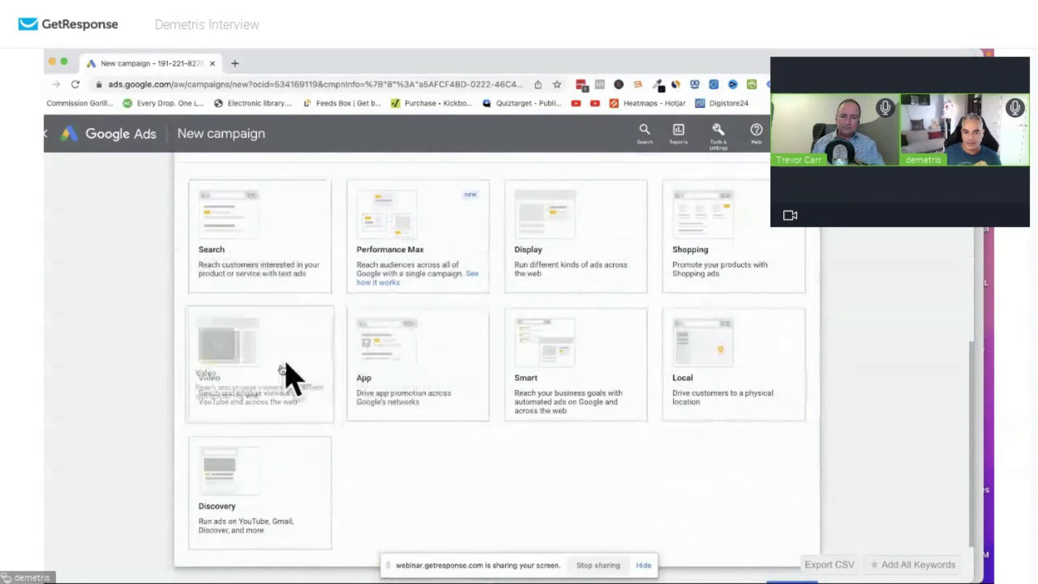
Choose the Video campaign type with the Custom video campaign subtype and continue.
{"action": "left_click", "coordinate": [241, 368]}
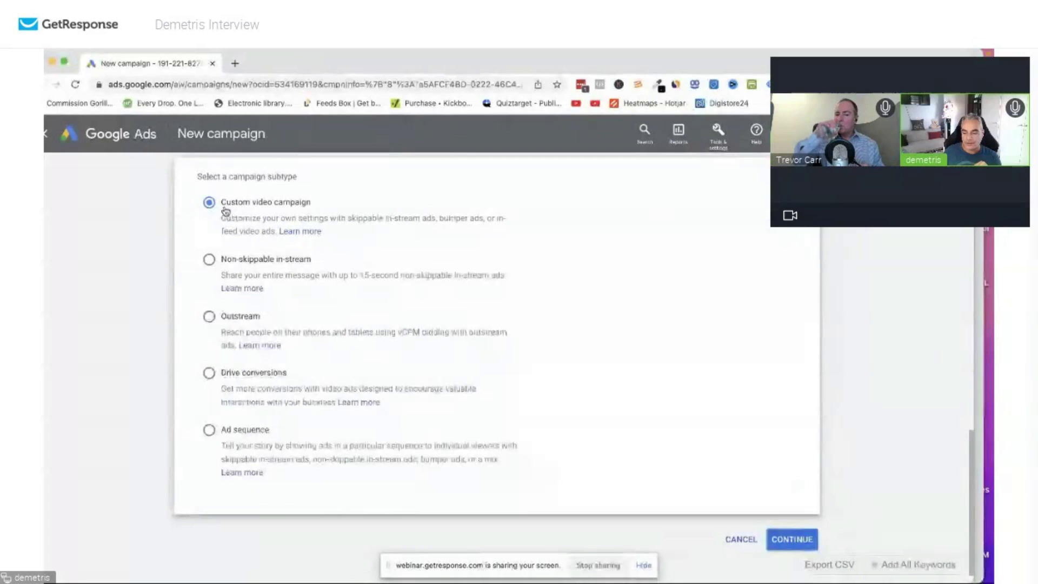
{"action": "left_click", "coordinate": [801, 539]}
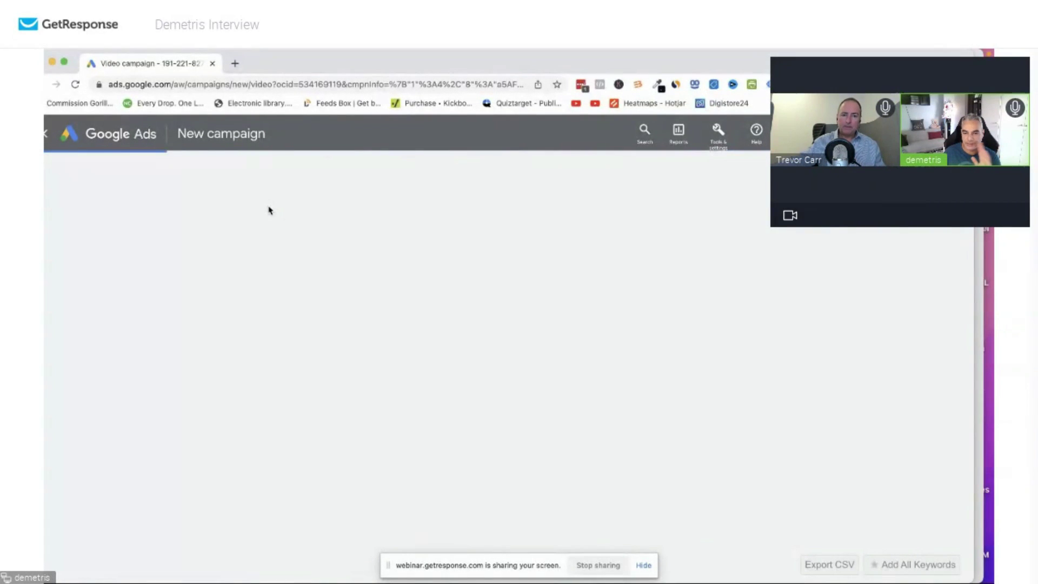
{"action": "mouse_move", "coordinate": [329, 59]}
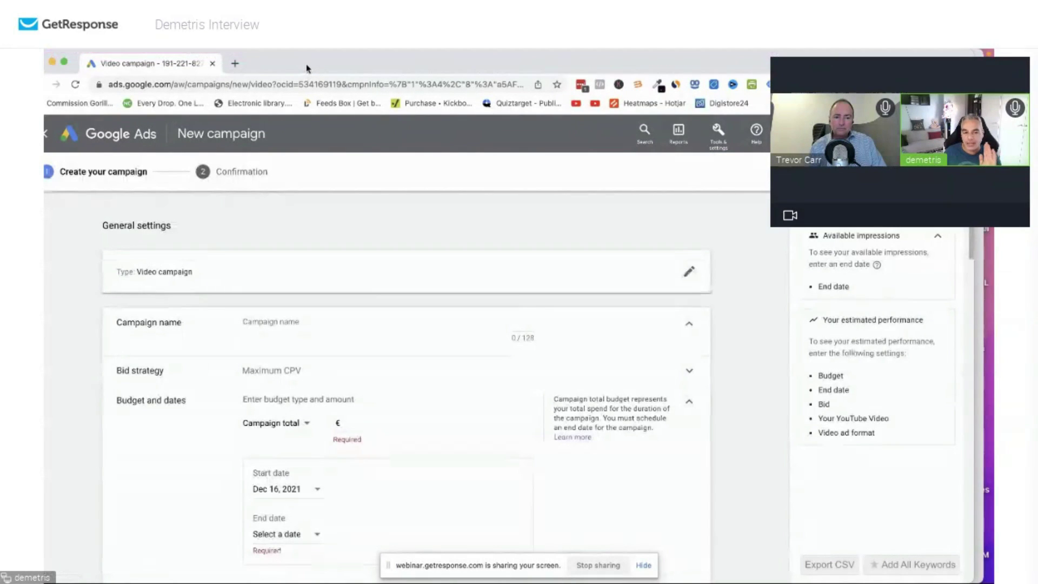
Name the campaign 'Exipure'.
{"action": "left_click", "coordinate": [293, 321]}
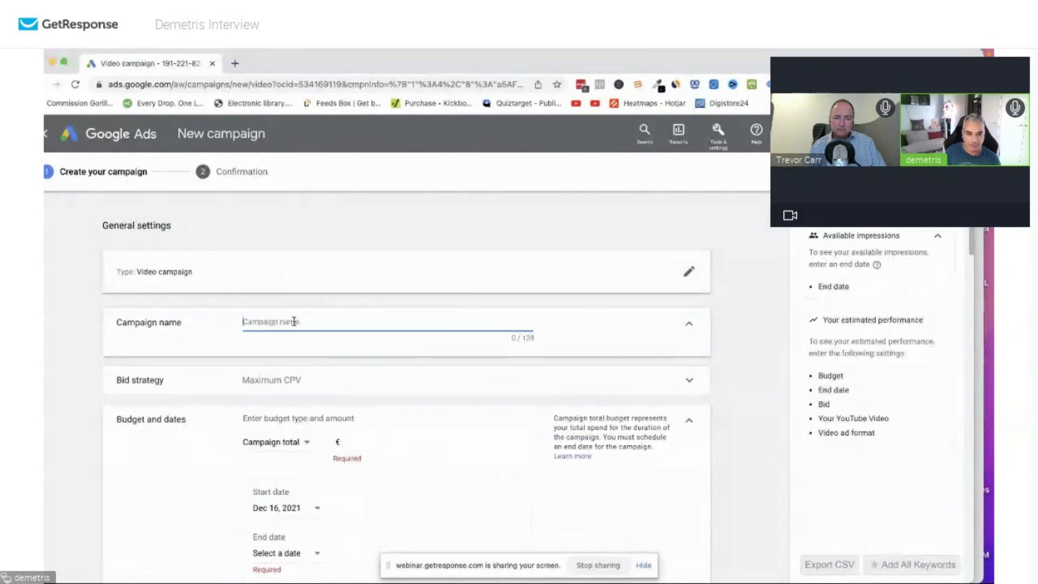
{"action": "type", "text": "Video Custom 2021-12-16"}
{"action": "type", "text": "Exipu"}
{"action": "left_click_drag", "start_coordinate": [416, 322], "coordinate": [226, 308]}
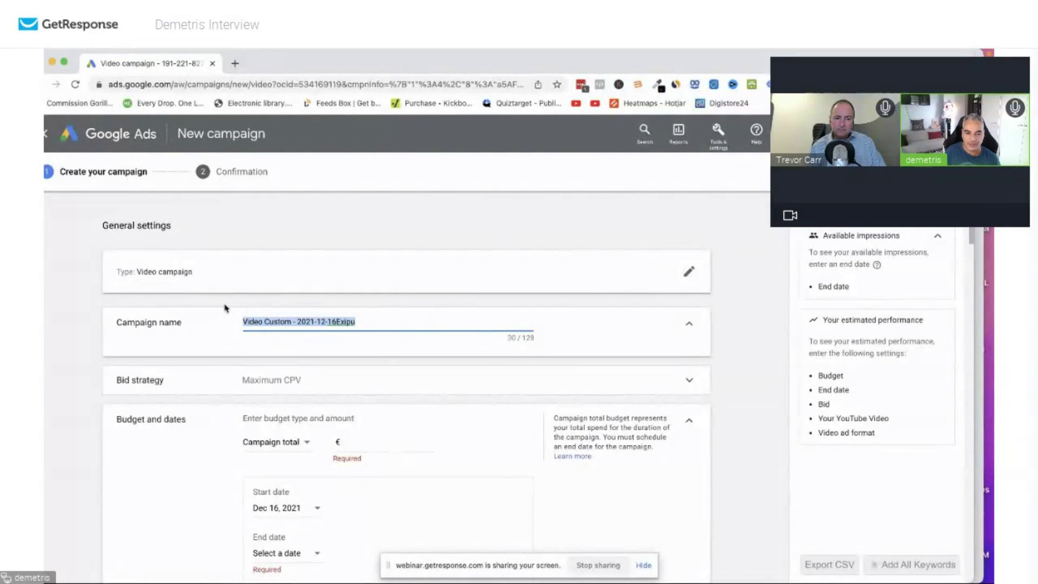
{"action": "type", "text": "\\Ex"}
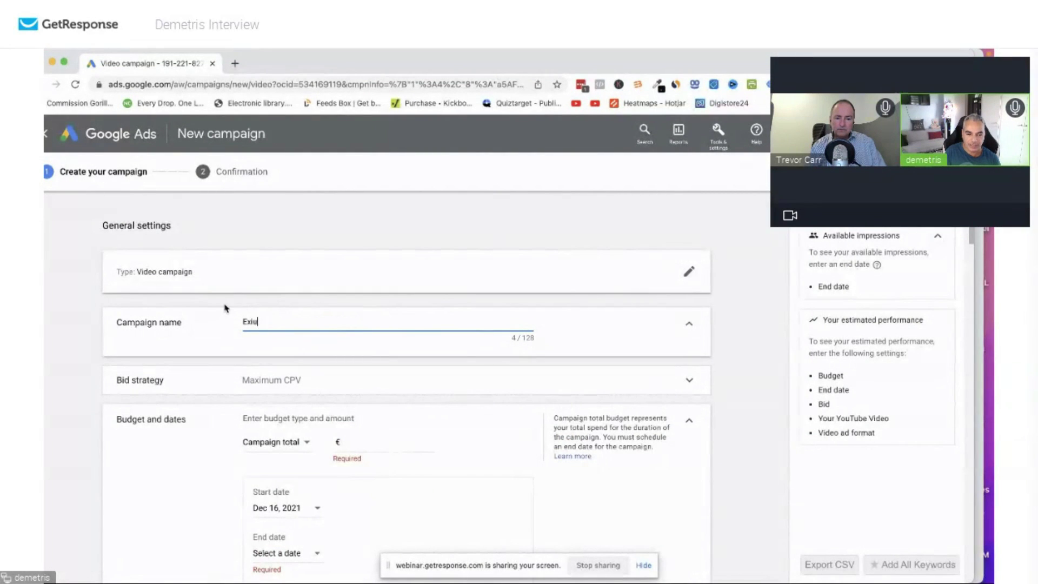
Set the campaign budget to a daily amount of 5.00.
{"action": "scroll", "coordinate": [417, 385], "scroll_direction": "down", "scroll_amount": 3}
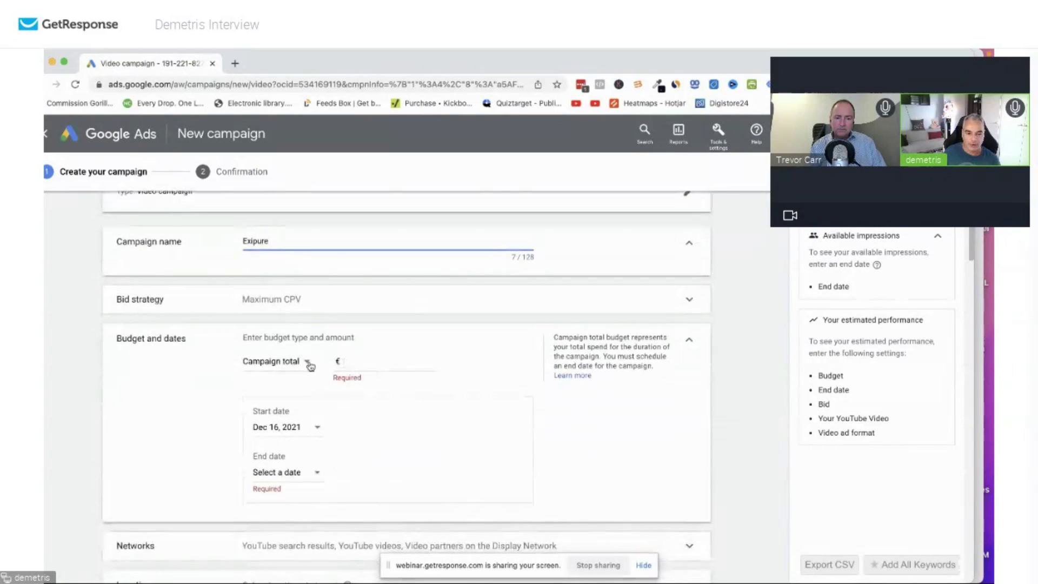
{"action": "left_click", "coordinate": [304, 363]}
{"action": "left_click", "coordinate": [305, 375]}
{"action": "left_click", "coordinate": [381, 371]}
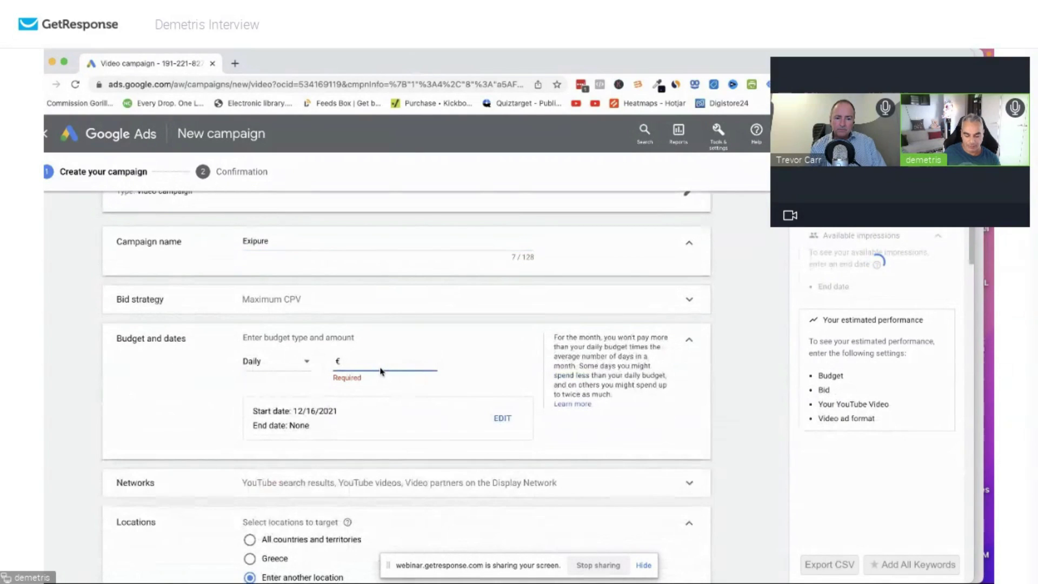
{"action": "type", "text": "10.00"}
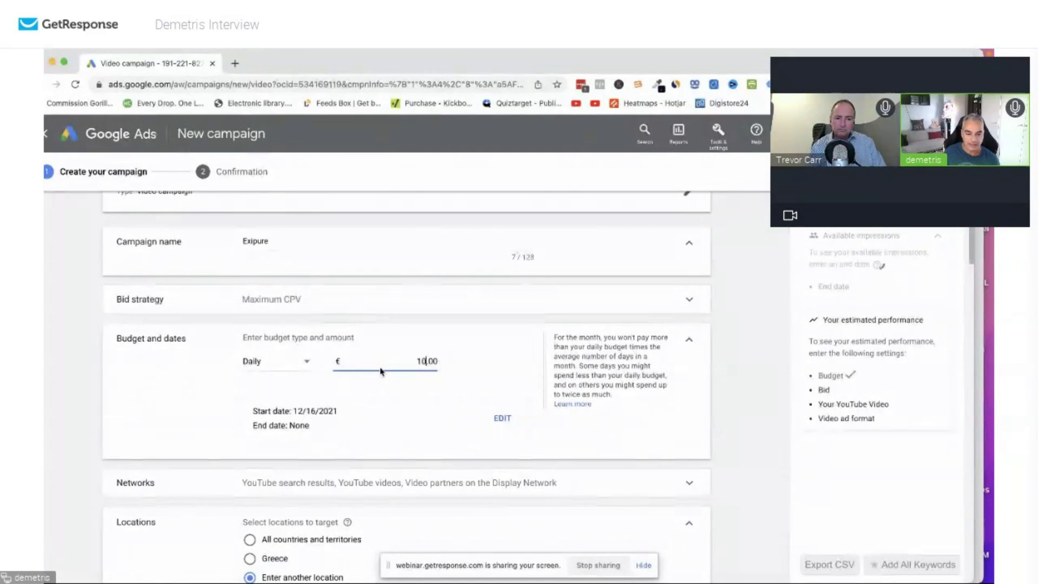
{"action": "scroll", "coordinate": [438, 350], "scroll_direction": "down", "scroll_amount": 2}
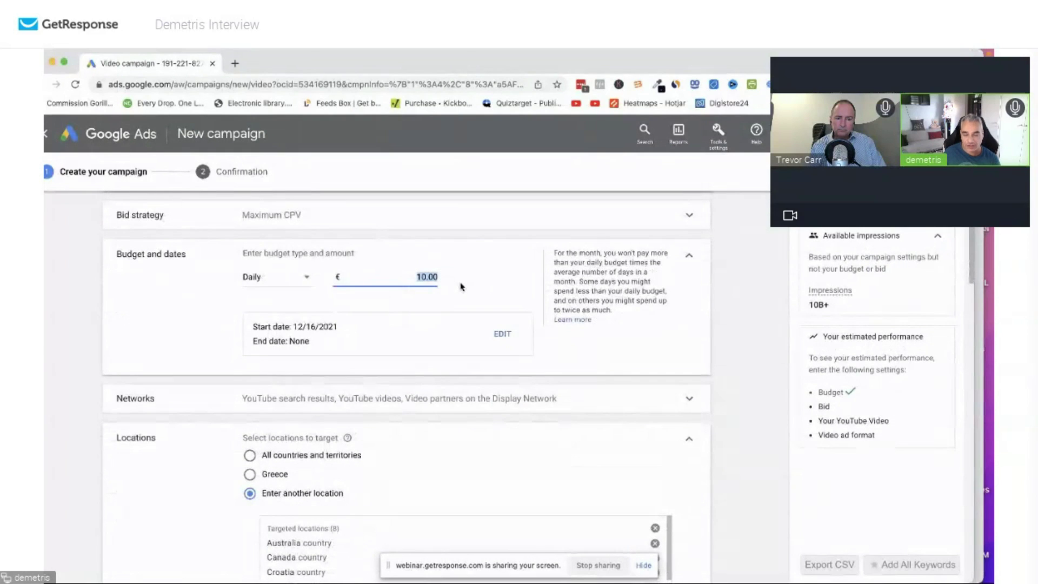
{"action": "type", "text": "5.00"}
{"action": "left_click", "coordinate": [483, 272]}
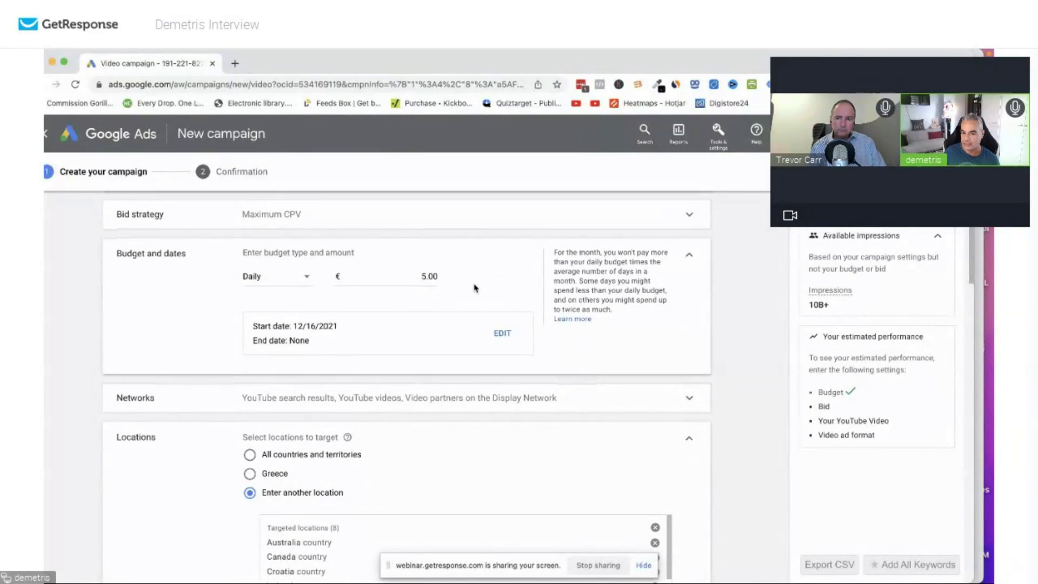
Exclude embedded YouTube videos and live-streaming videos from the campaign's content types.
{"action": "scroll", "coordinate": [465, 292], "scroll_direction": "down", "scroll_amount": 4}
{"action": "scroll", "coordinate": [325, 368], "scroll_direction": "down", "scroll_amount": 3}
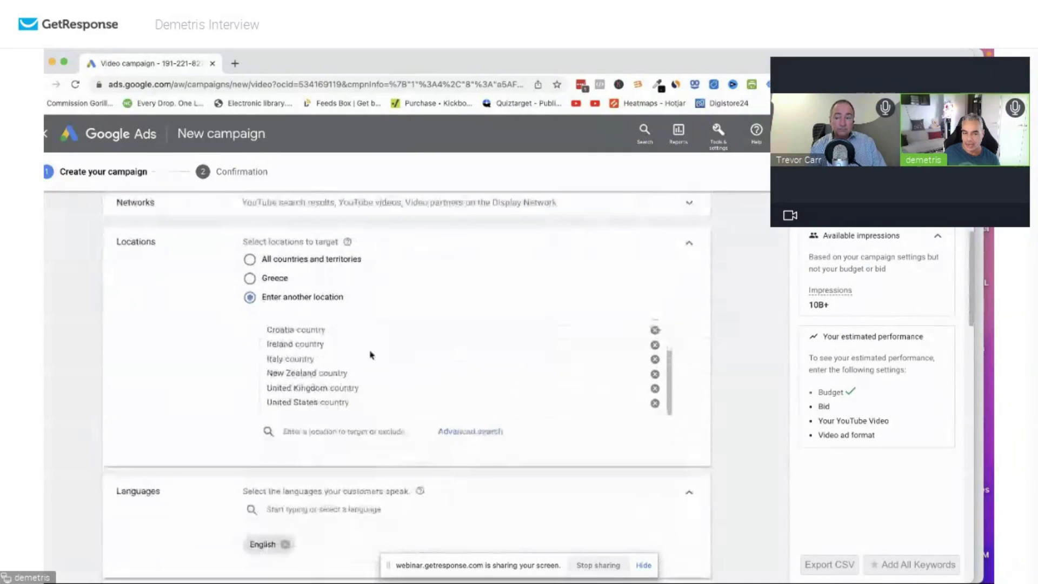
{"action": "scroll", "coordinate": [303, 368], "scroll_direction": "up", "scroll_amount": 2}
{"action": "scroll", "coordinate": [295, 369], "scroll_direction": "down", "scroll_amount": 3}
{"action": "scroll", "coordinate": [296, 367], "scroll_direction": "down", "scroll_amount": 2}
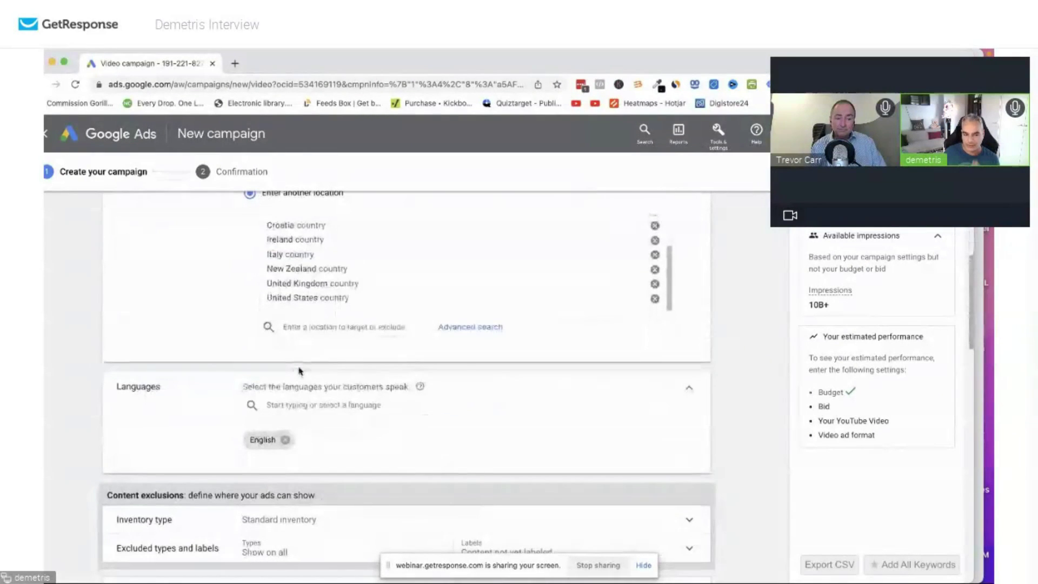
{"action": "scroll", "coordinate": [332, 290], "scroll_direction": "up", "scroll_amount": 2}
{"action": "scroll", "coordinate": [341, 324], "scroll_direction": "down", "scroll_amount": 4}
{"action": "scroll", "coordinate": [349, 368], "scroll_direction": "down", "scroll_amount": 3}
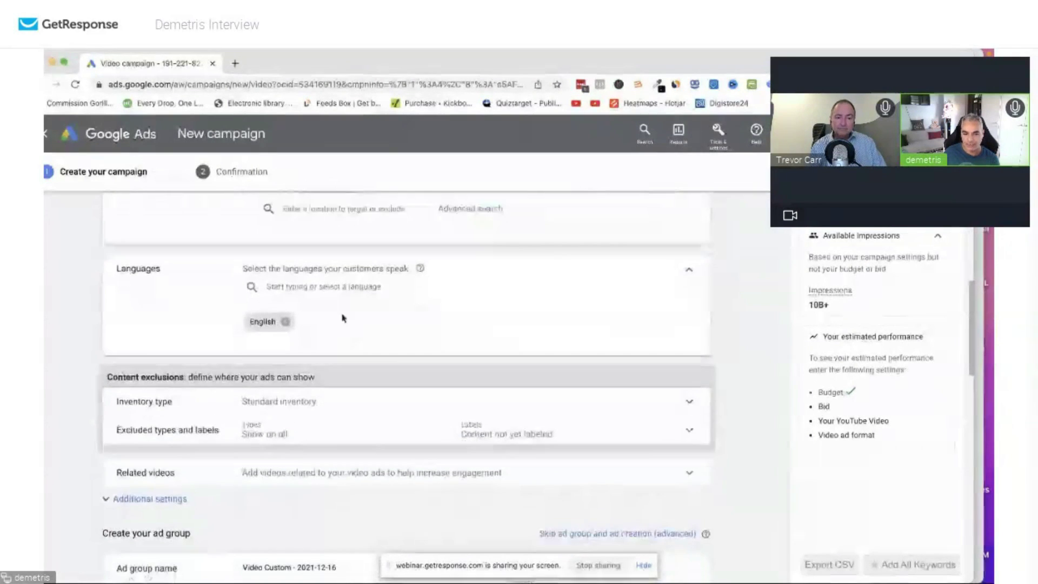
{"action": "left_click", "coordinate": [669, 314]}
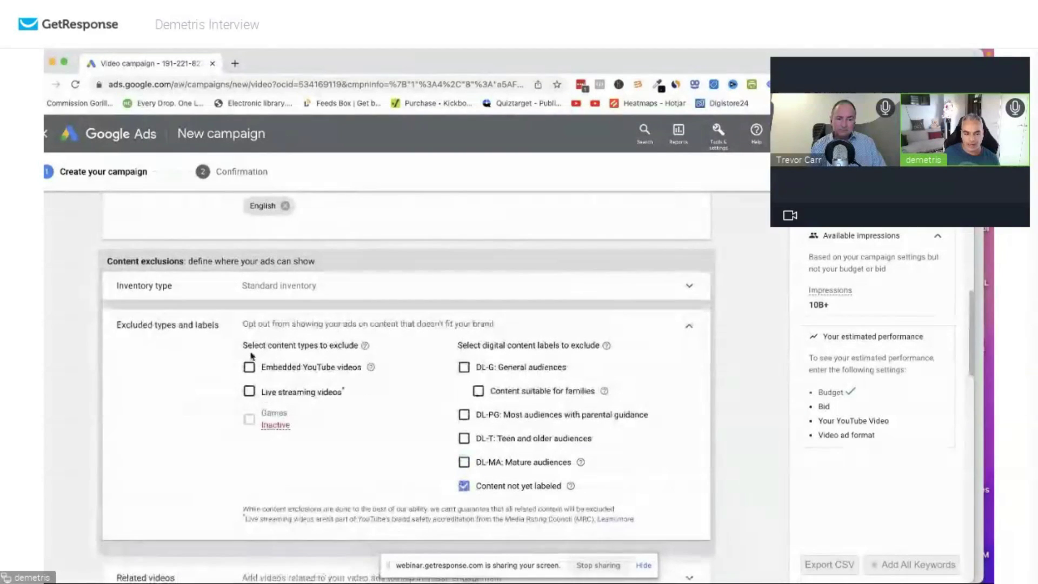
{"action": "left_click", "coordinate": [250, 367]}
{"action": "left_click", "coordinate": [249, 392]}
Rename the ad group to 'Exipure New'.
{"action": "scroll", "coordinate": [335, 388], "scroll_direction": "down", "scroll_amount": 2}
{"action": "scroll", "coordinate": [335, 388], "scroll_direction": "down", "scroll_amount": 6}
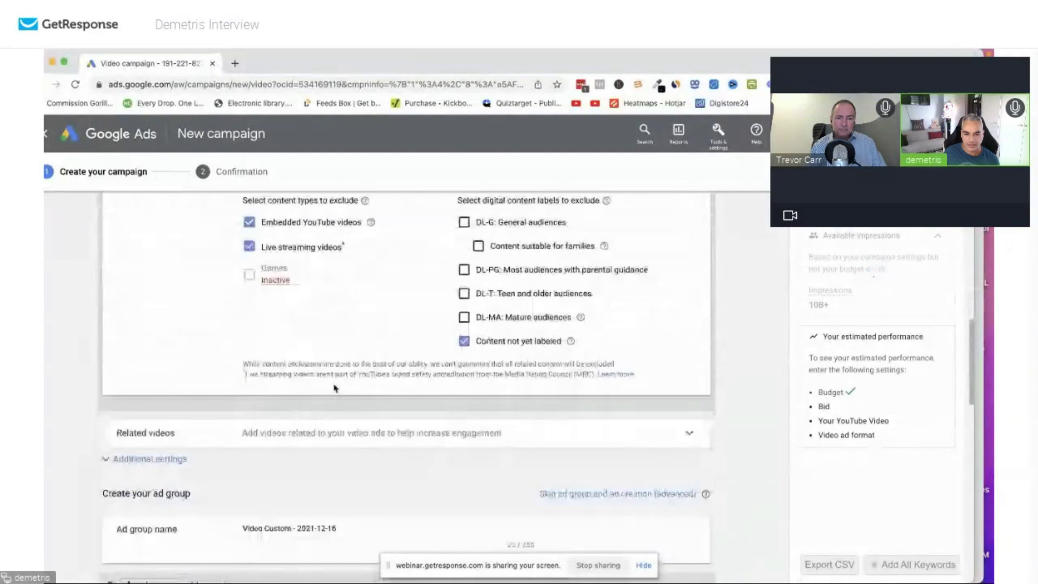
{"action": "left_click", "coordinate": [394, 305]}
{"action": "key", "text": "super+a"}
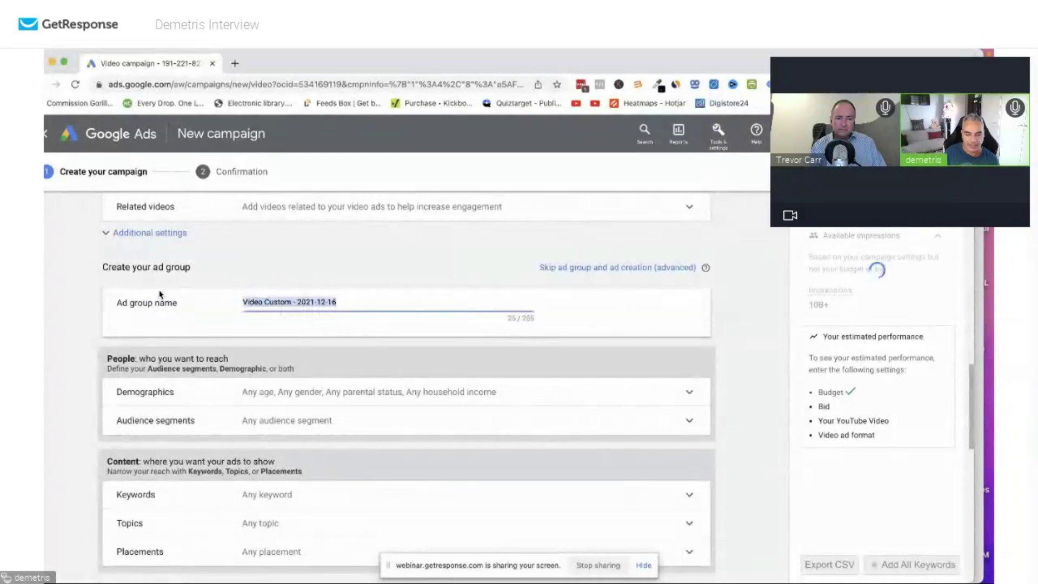
{"action": "key", "text": "BackSpace"}
{"action": "type", "text": "Ex"}
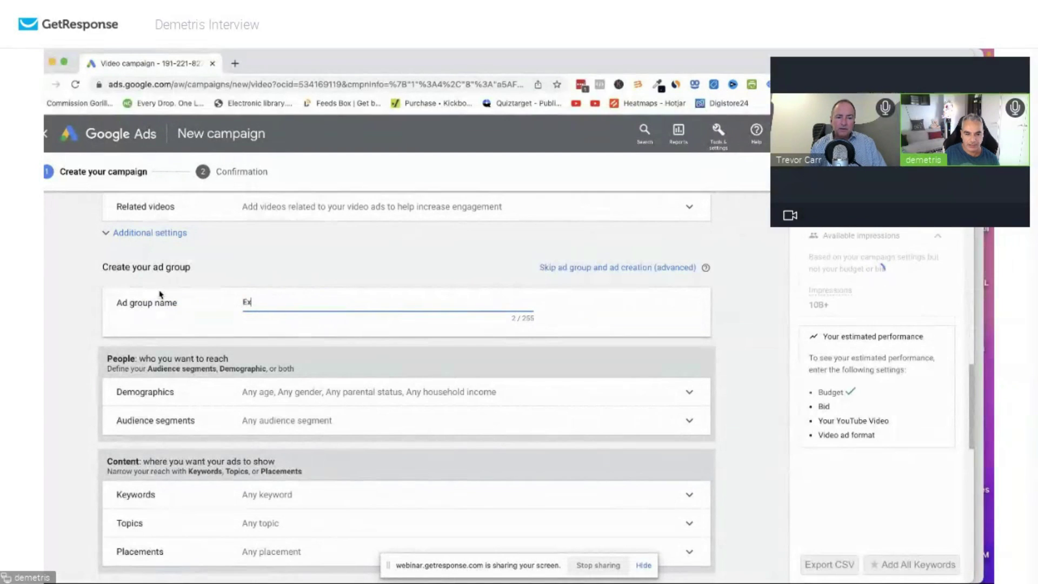
{"action": "type", "text": "ipure 2"}
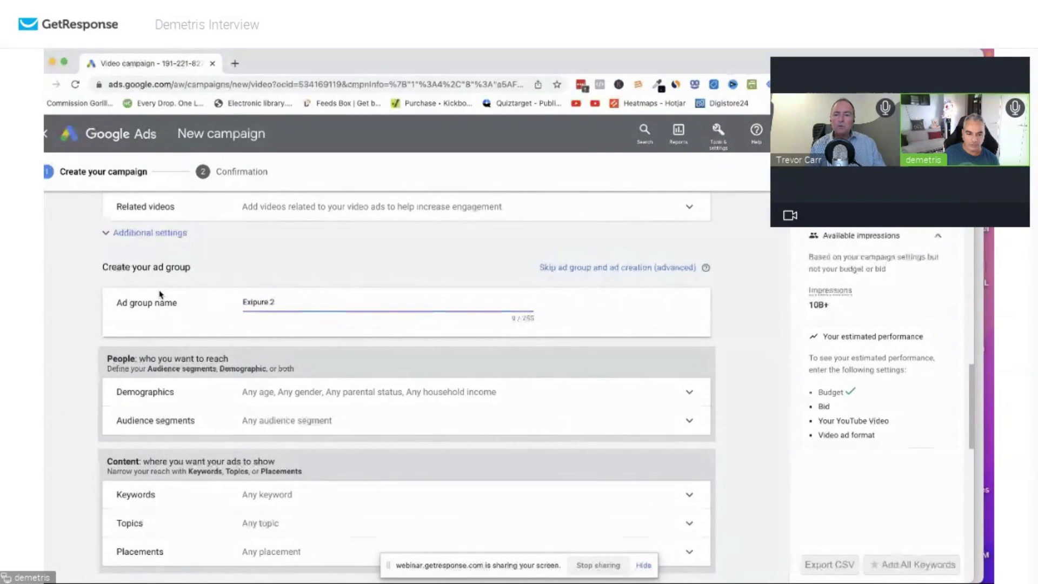
{"action": "key", "text": "BackSpace"}
{"action": "type", "text": "New"}
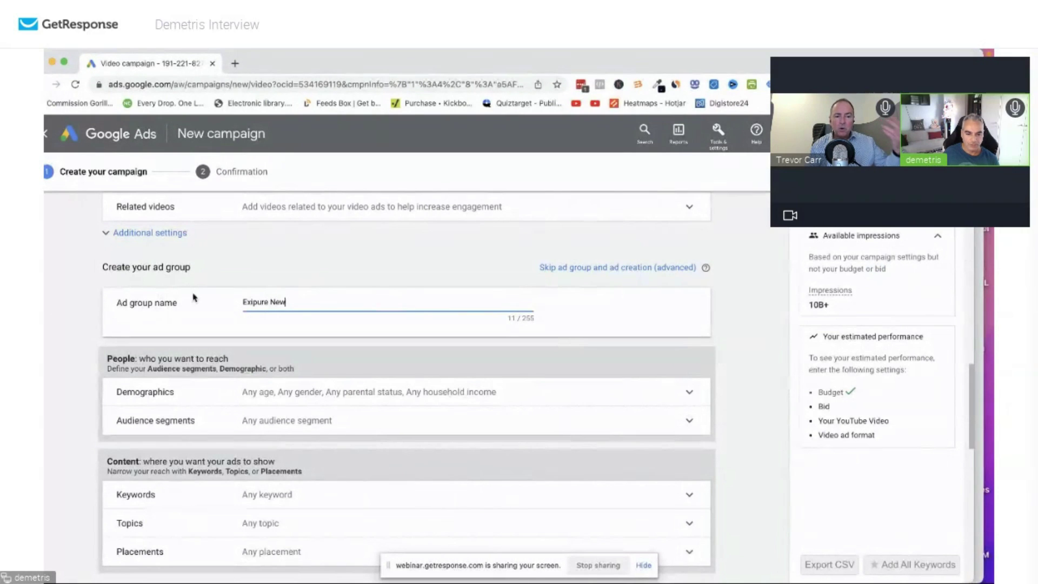
{"action": "scroll", "coordinate": [349, 307], "scroll_direction": "down", "scroll_amount": 2}
Target only women, dropping ages 18-24 and 25-34 and Lower 50% and unknown household incomes.
{"action": "left_click", "coordinate": [522, 298]}
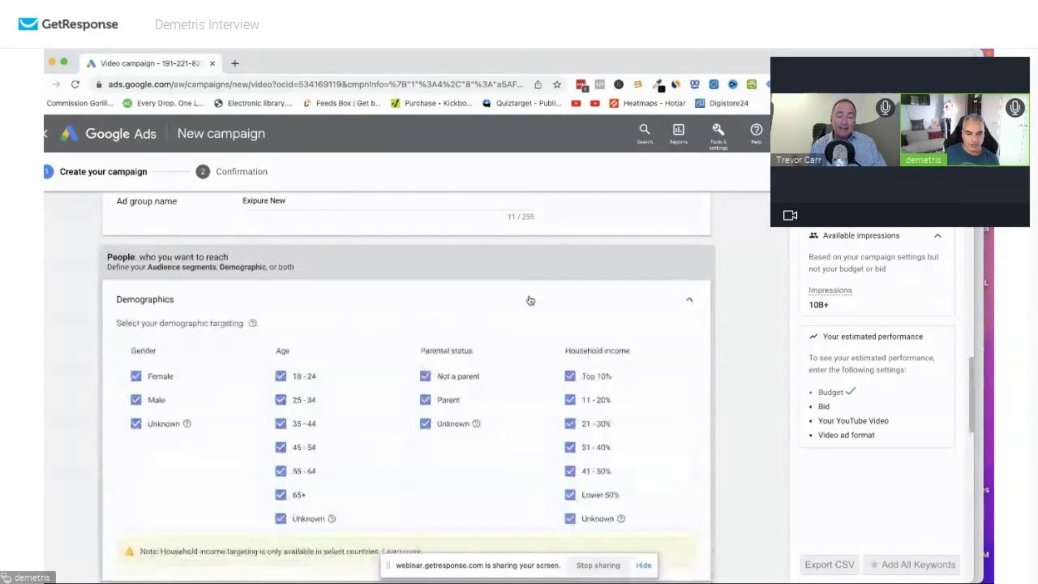
{"action": "left_click", "coordinate": [136, 311]}
{"action": "left_click", "coordinate": [136, 335]}
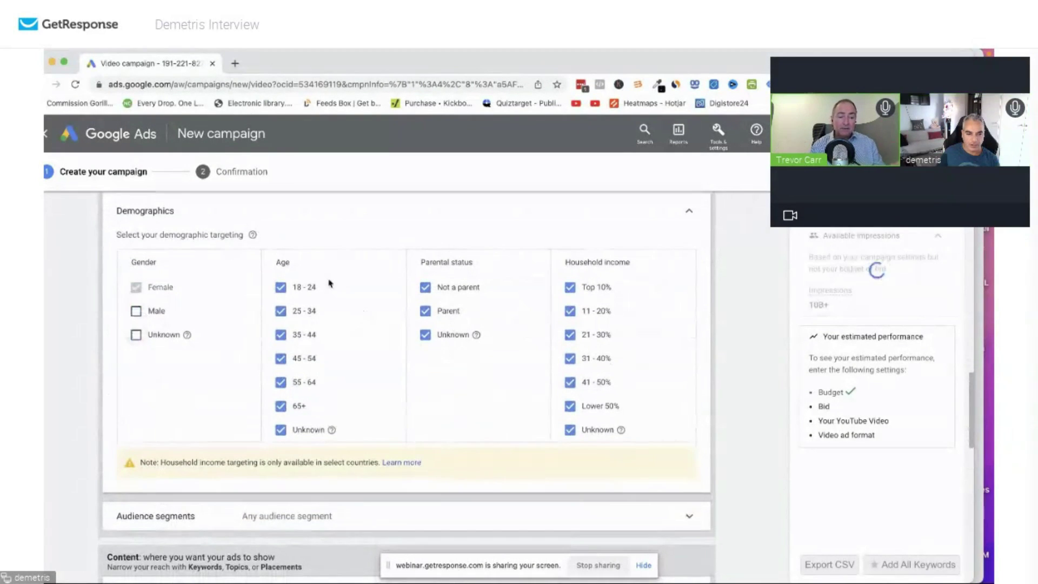
{"action": "left_click", "coordinate": [279, 289]}
{"action": "left_click", "coordinate": [280, 312]}
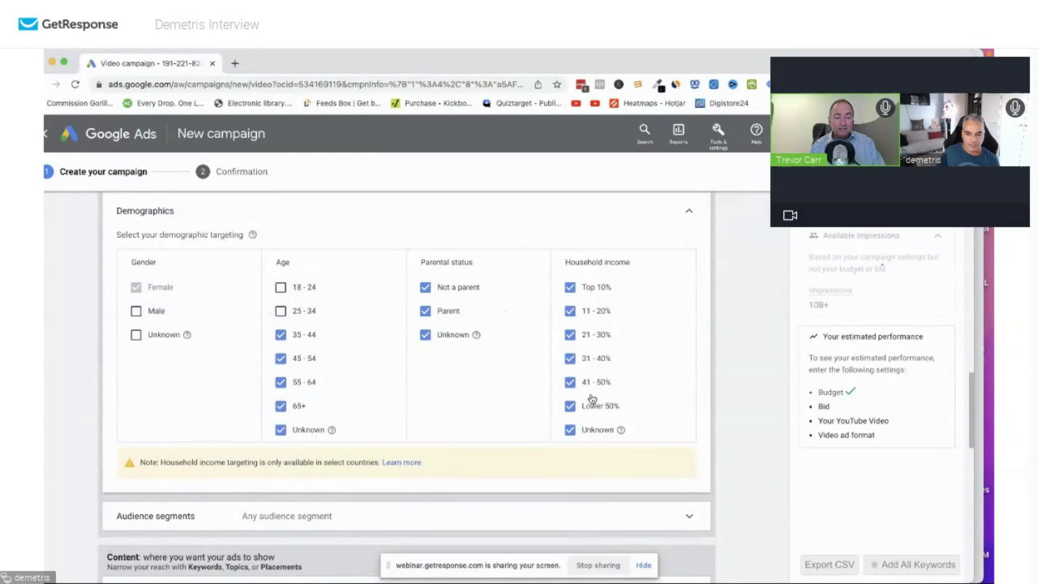
{"action": "left_click", "coordinate": [570, 430]}
{"action": "left_click", "coordinate": [570, 406]}
Expand the Audience segments and Placements targeting sections and browse the placement options.
{"action": "scroll", "coordinate": [417, 391], "scroll_direction": "down", "scroll_amount": 4}
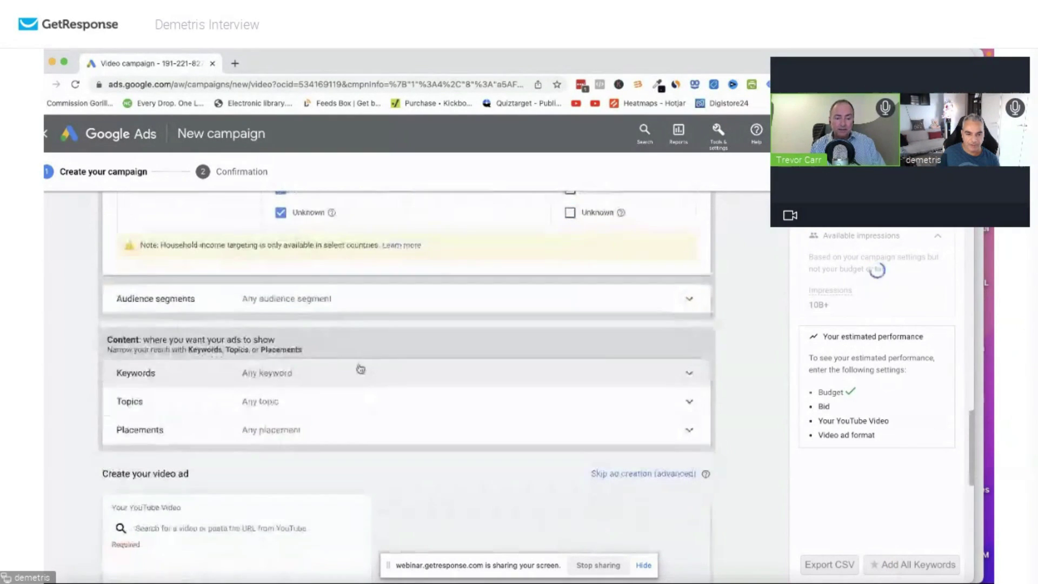
{"action": "left_click", "coordinate": [443, 308]}
{"action": "scroll", "coordinate": [382, 336], "scroll_direction": "down", "scroll_amount": 5}
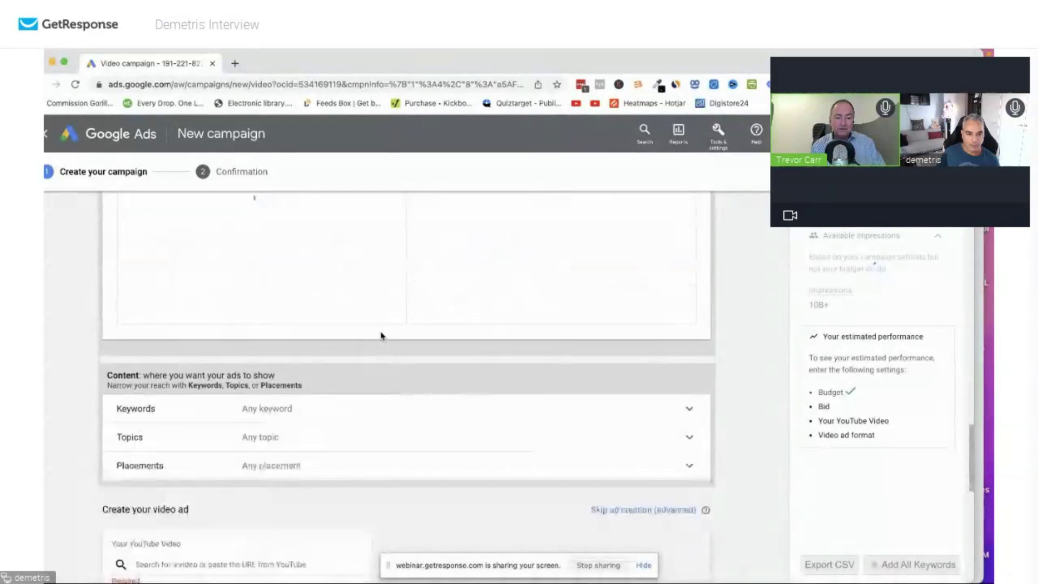
{"action": "scroll", "coordinate": [382, 336], "scroll_direction": "down", "scroll_amount": 2}
{"action": "left_click", "coordinate": [435, 295]}
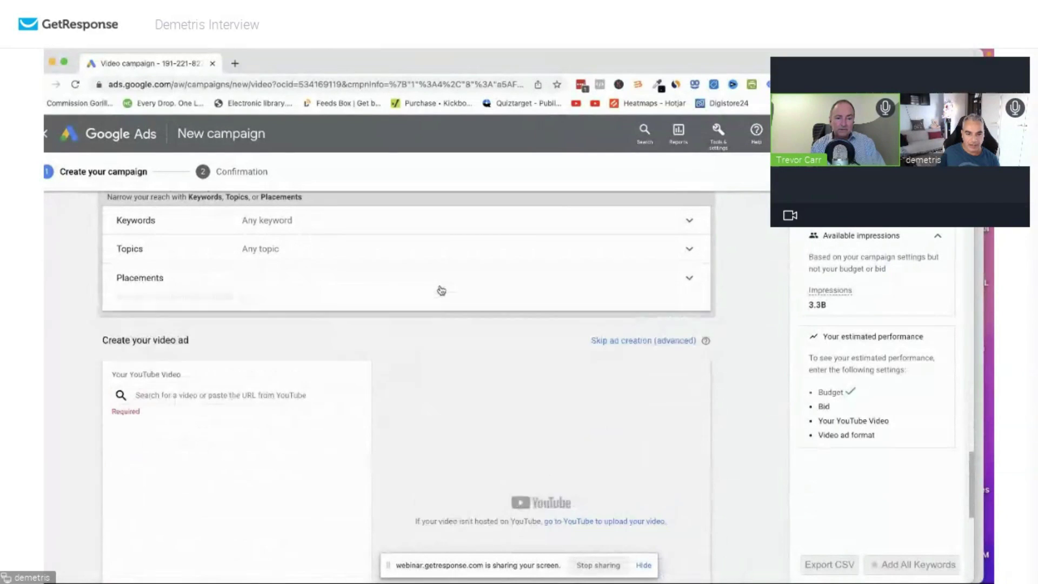
{"action": "scroll", "coordinate": [287, 308], "scroll_direction": "down", "scroll_amount": 2}
{"action": "scroll", "coordinate": [343, 303], "scroll_direction": "up", "scroll_amount": 8}
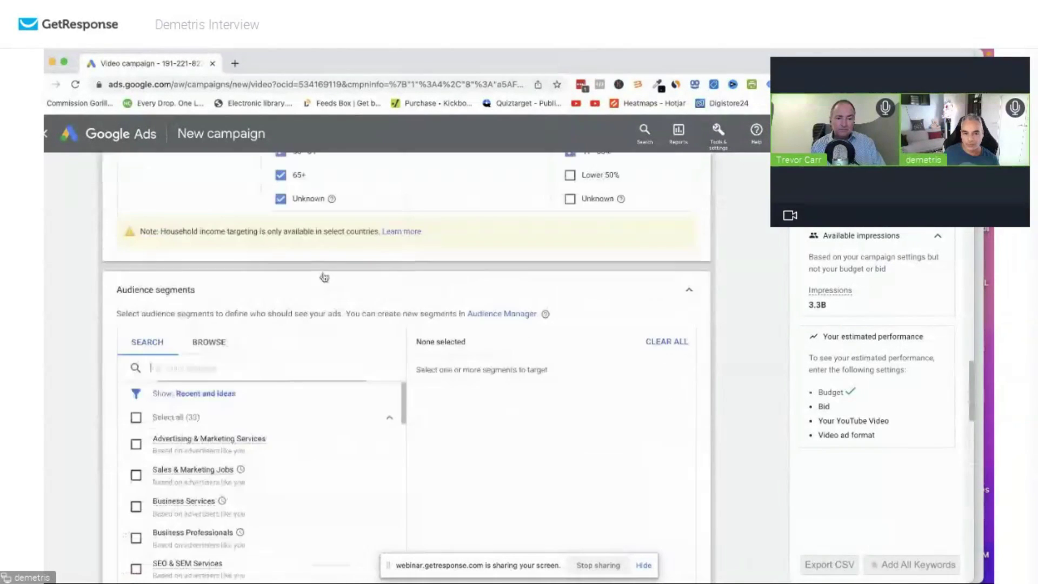
{"action": "scroll", "coordinate": [305, 351], "scroll_direction": "down", "scroll_amount": 1}
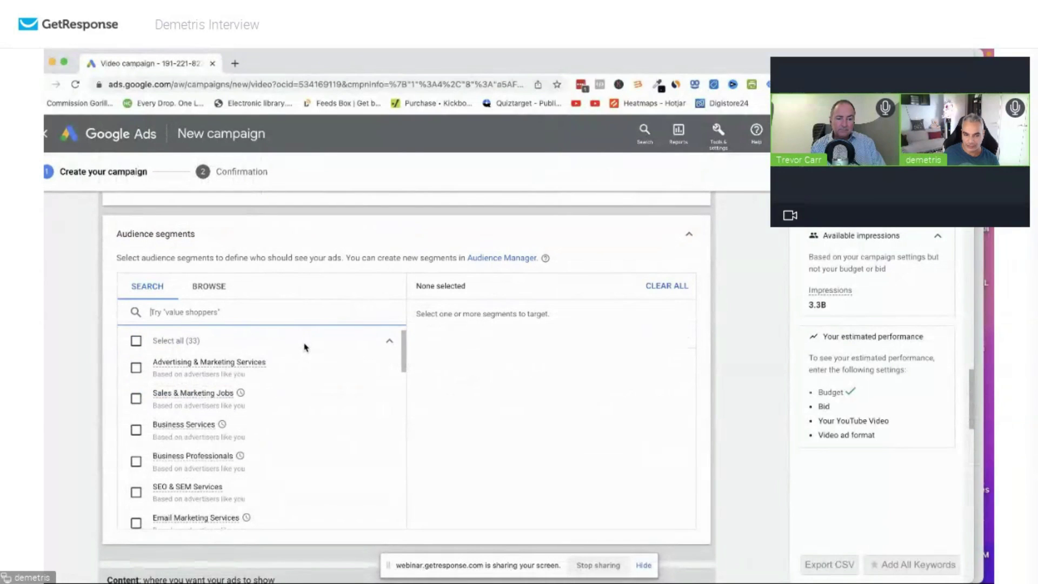
{"action": "scroll", "coordinate": [305, 348], "scroll_direction": "down", "scroll_amount": 1}
{"action": "scroll", "coordinate": [166, 396], "scroll_direction": "up", "scroll_amount": 2}
{"action": "scroll", "coordinate": [582, 388], "scroll_direction": "down", "scroll_amount": 6}
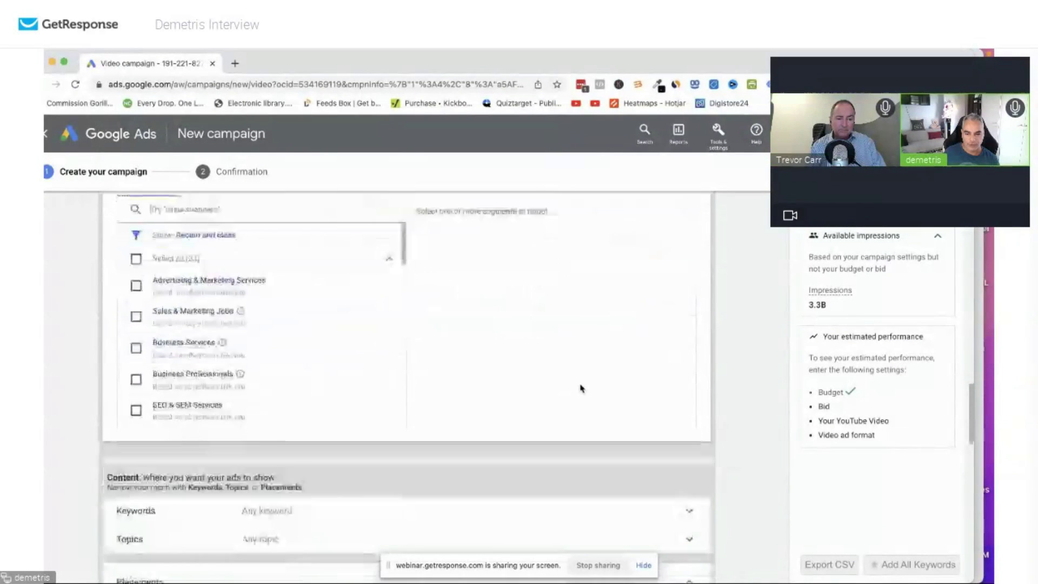
{"action": "scroll", "coordinate": [375, 390], "scroll_direction": "down", "scroll_amount": 3}
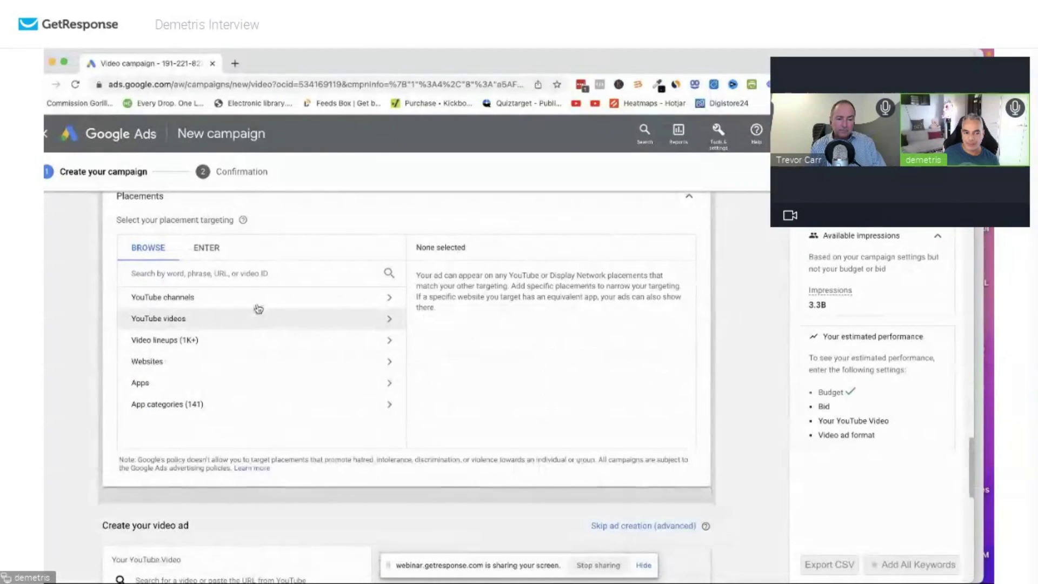
Search placements for 'exipure review', then trim the query to just 'exipure'.
{"action": "left_click", "coordinate": [272, 273]}
{"action": "type", "text": "exipure review"}
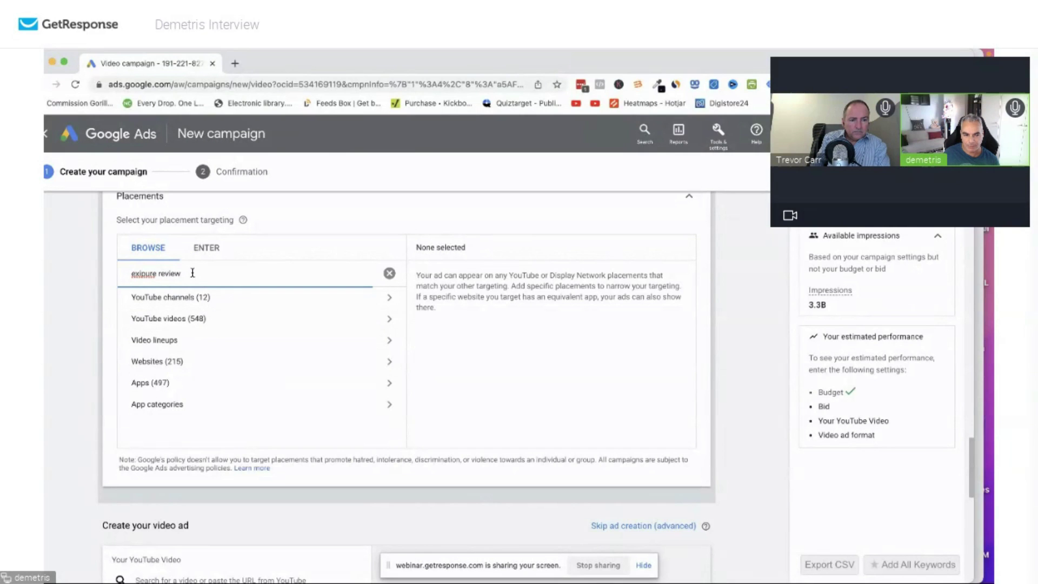
{"action": "key", "text": "BackSpace"}
{"action": "key", "text": "BackSpace"}
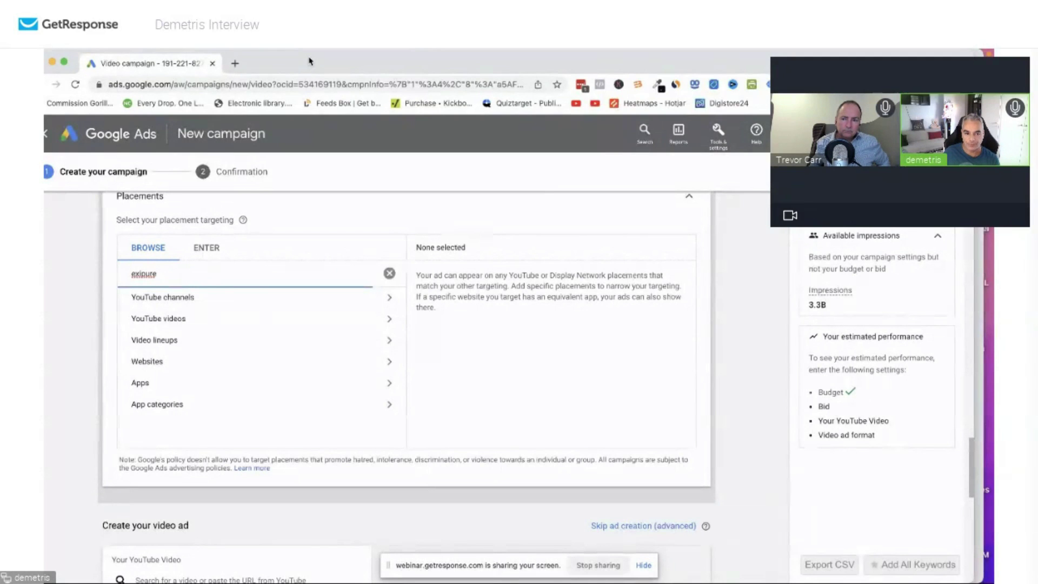
In Tubematic's Ad Placement, clear the old Java Burn results and search Channels for 'exipure'.
{"action": "left_click_drag", "start_coordinate": [309, 61], "coordinate": [295, 97]}
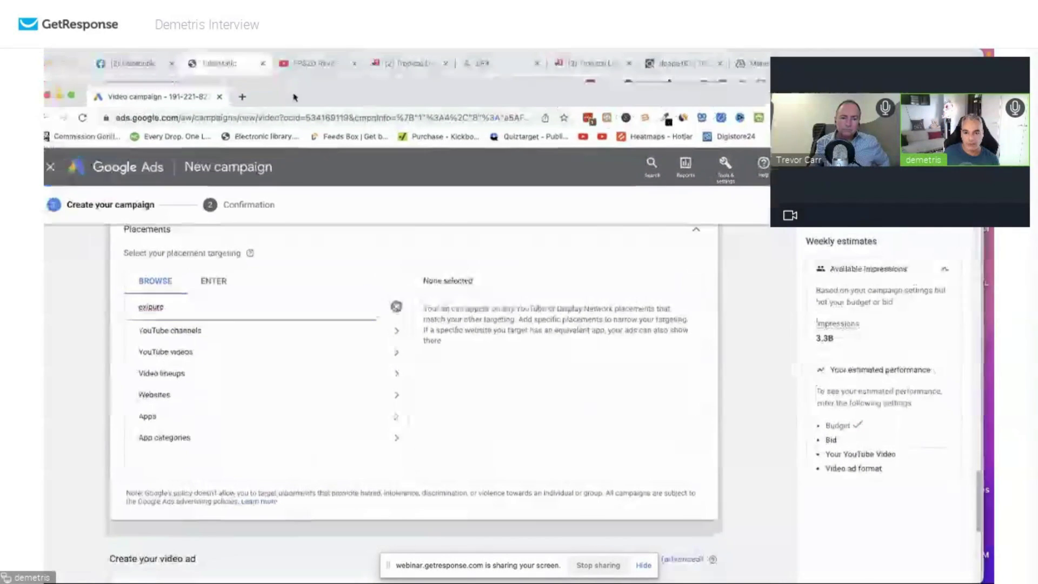
{"action": "left_click", "coordinate": [219, 63]}
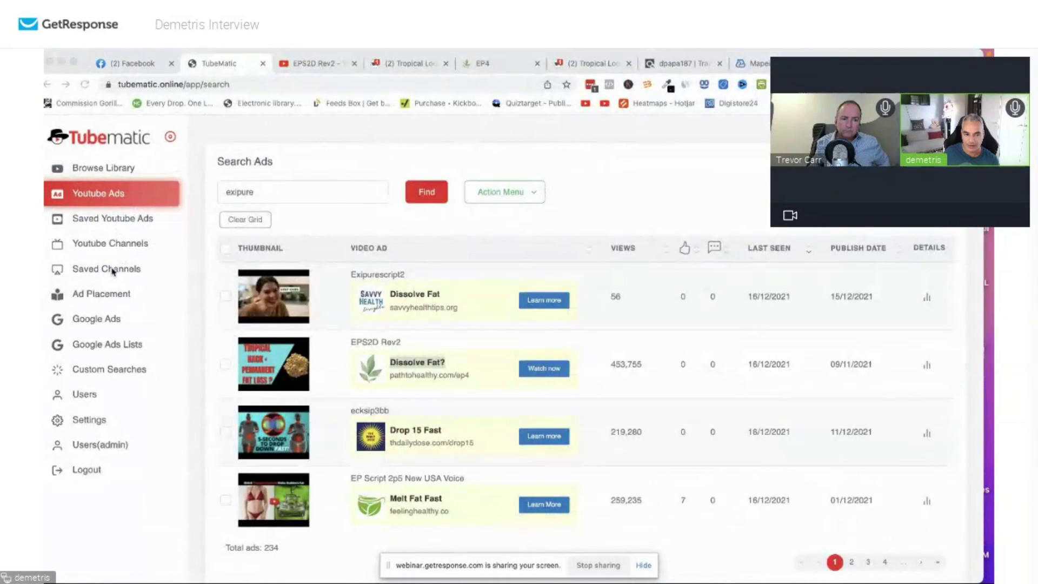
{"action": "left_click", "coordinate": [127, 243]}
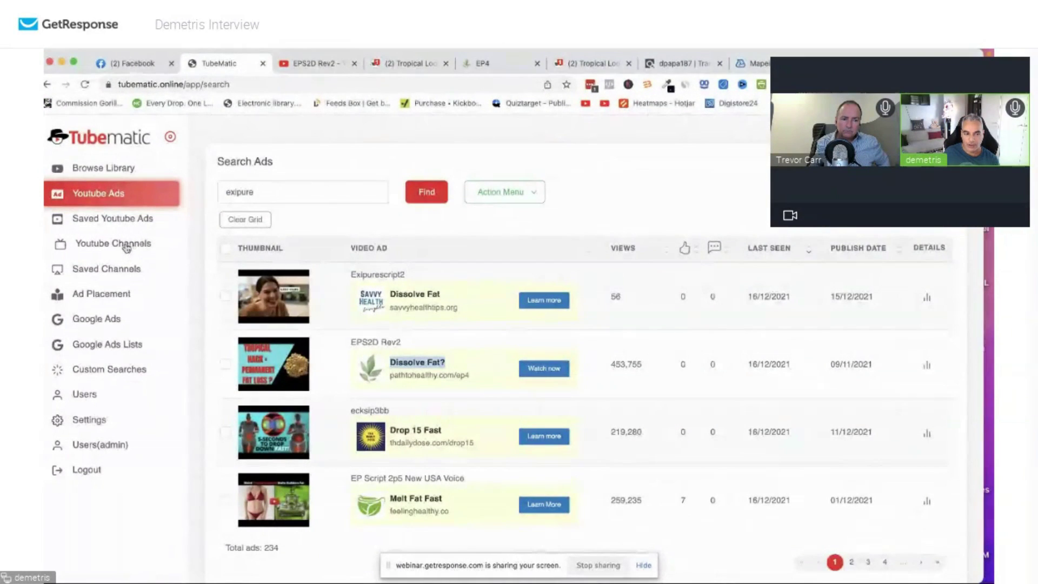
{"action": "left_click", "coordinate": [102, 294]}
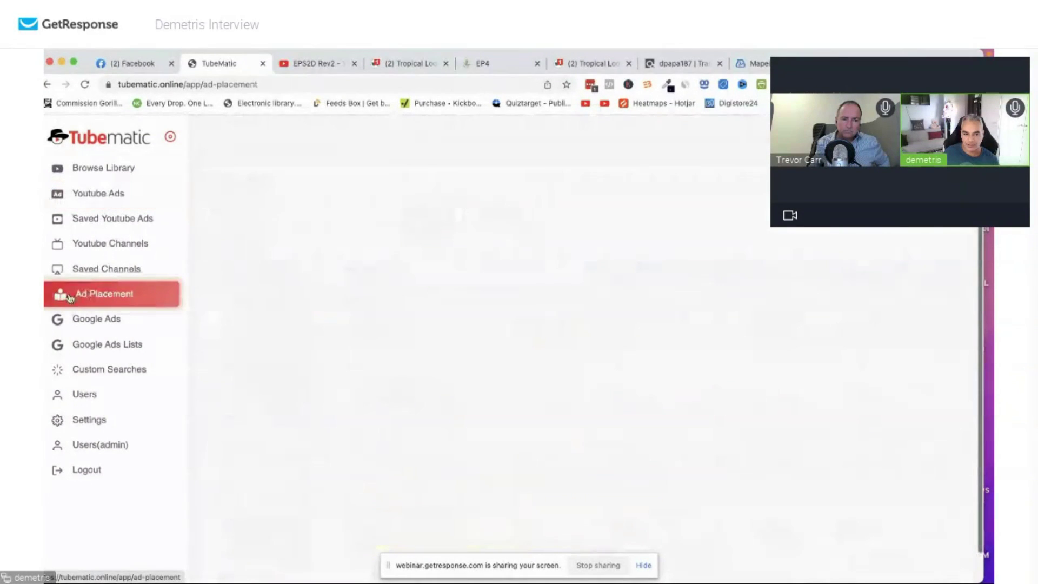
{"action": "left_click_drag", "start_coordinate": [362, 222], "coordinate": [223, 208]}
{"action": "type", "text": "exipure"}
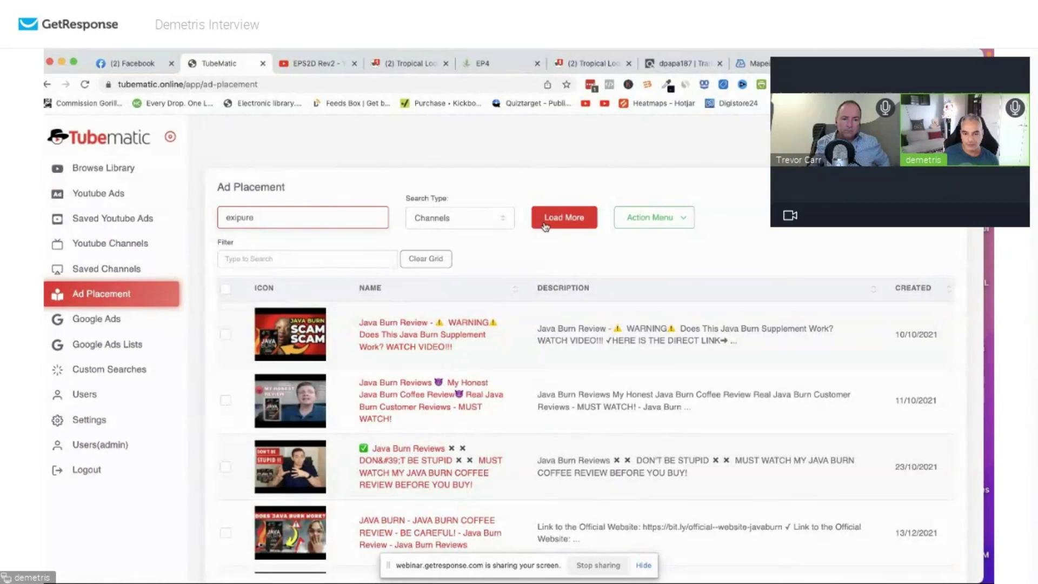
{"action": "left_click", "coordinate": [545, 223]}
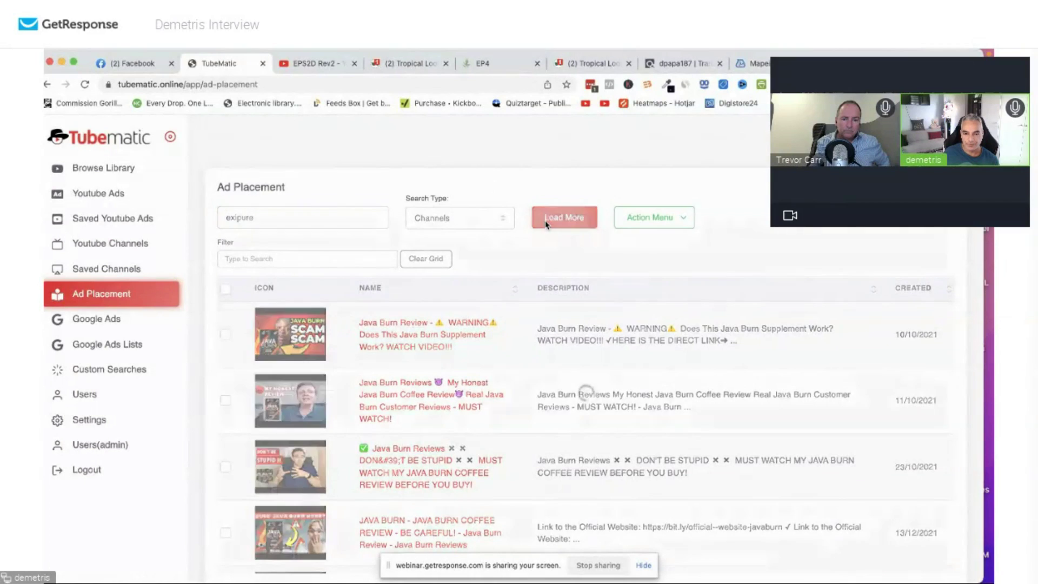
{"action": "left_click", "coordinate": [438, 258]}
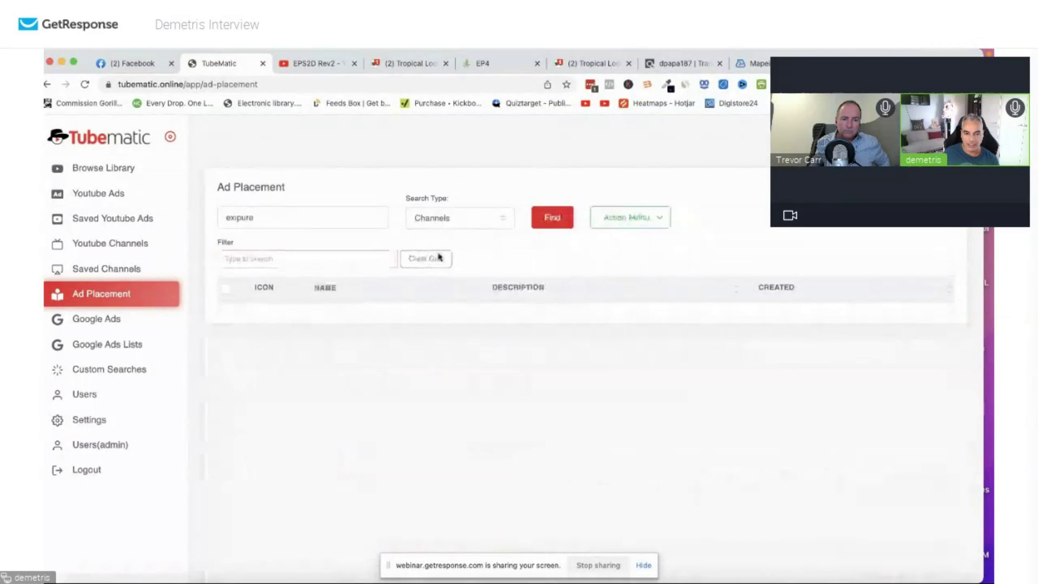
{"action": "left_click", "coordinate": [552, 218]}
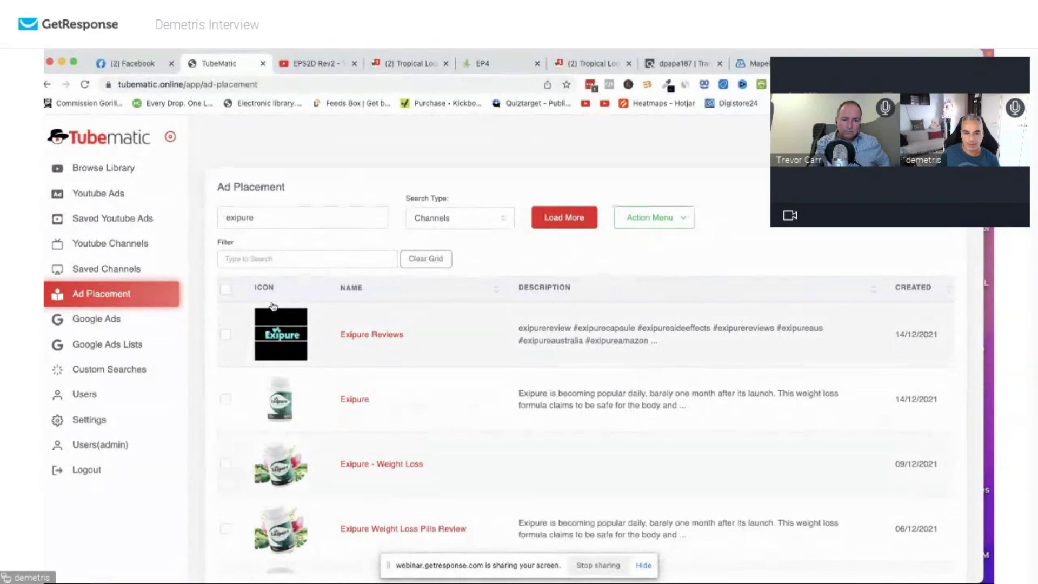
Select all exipure channel results, load more, copy them to the clipboard, and return to Google Ads.
{"action": "left_click", "coordinate": [225, 290]}
{"action": "left_click", "coordinate": [574, 222]}
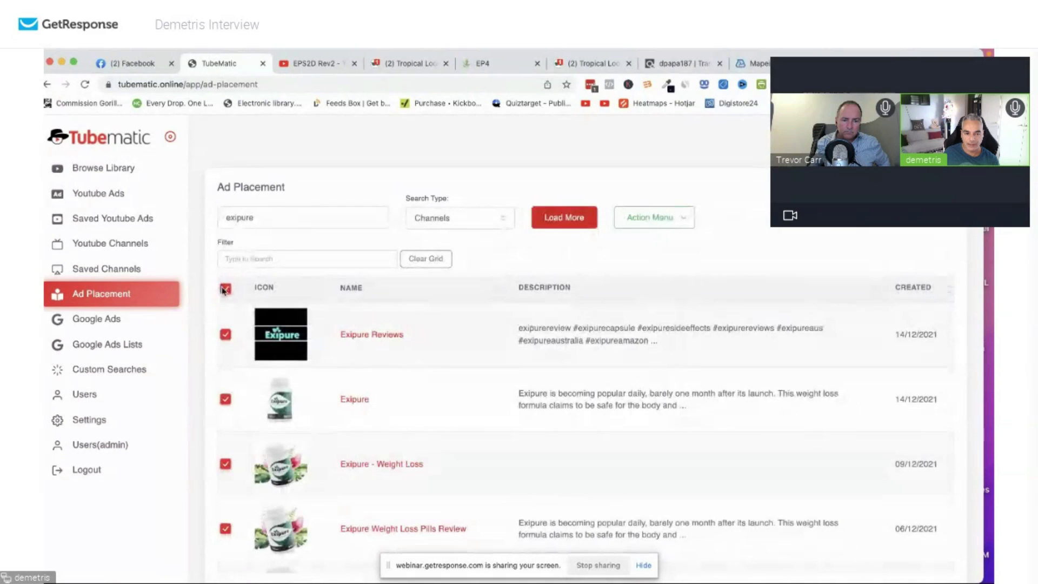
{"action": "left_click", "coordinate": [650, 217]}
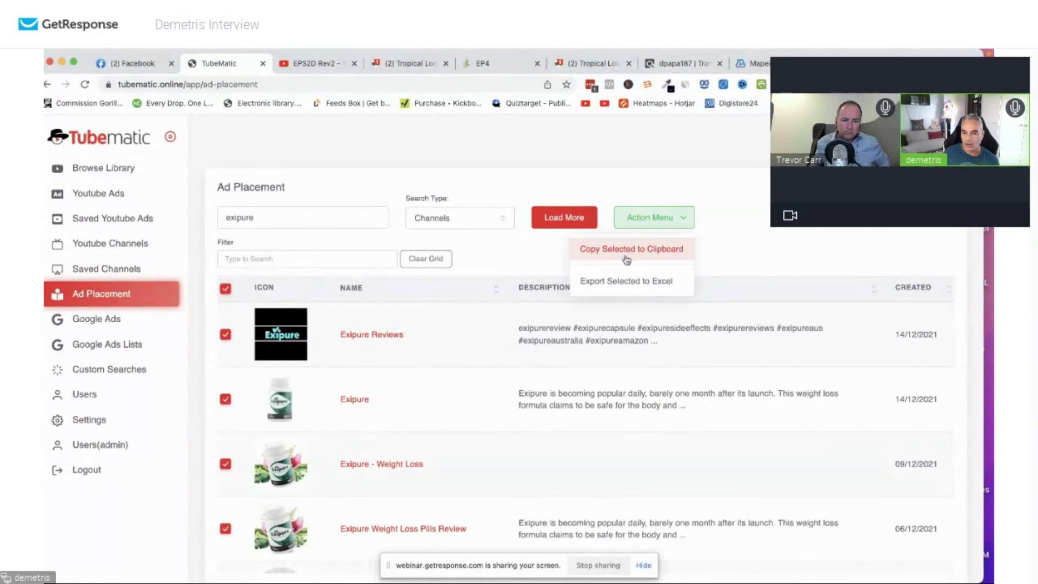
{"action": "left_click", "coordinate": [626, 253]}
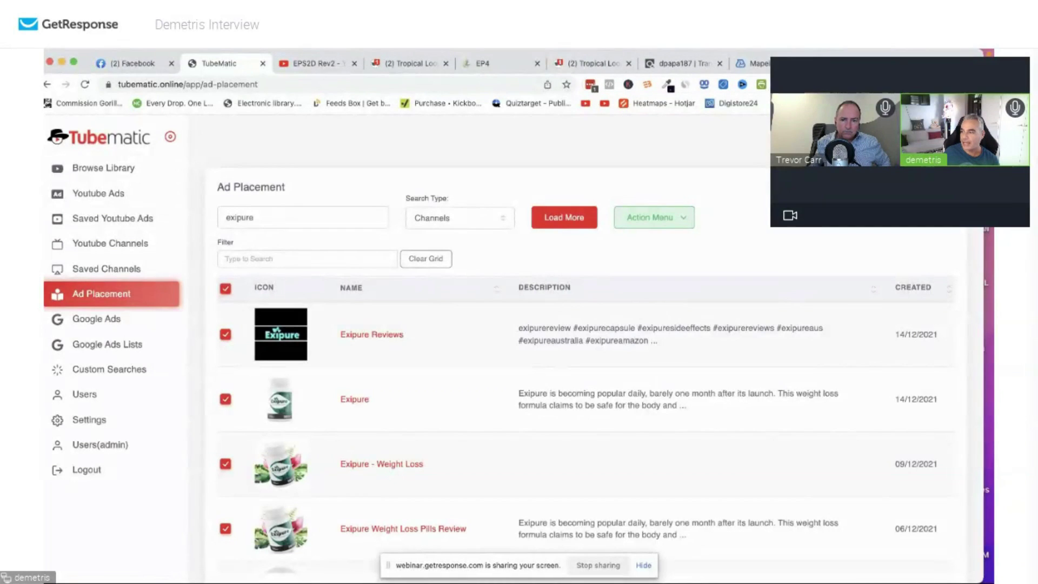
{"action": "key", "text": "super+Tab"}
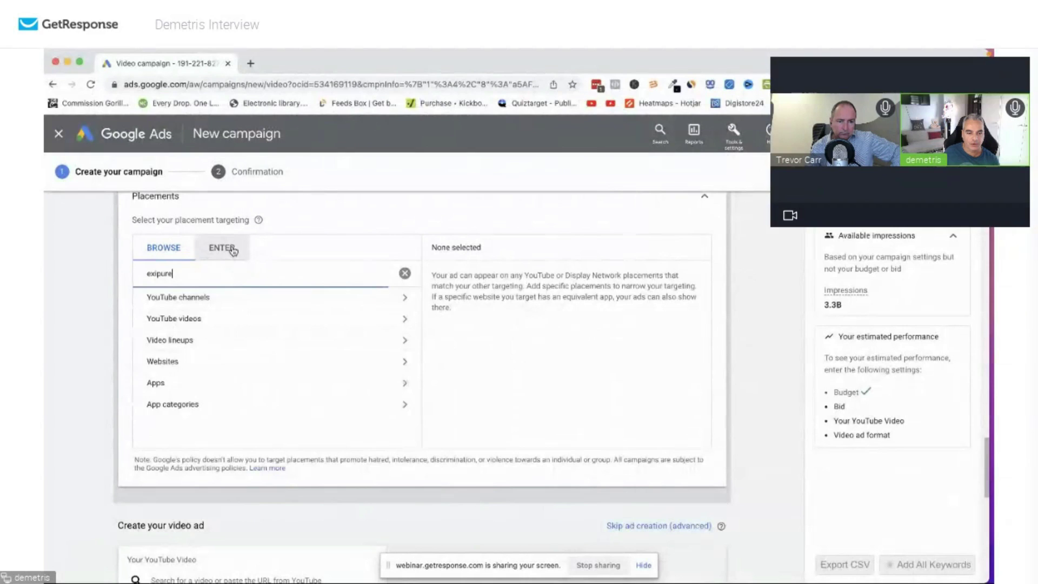
Paste the copied channel URLs into Placements and add them as 100 placements.
{"action": "left_click", "coordinate": [224, 249]}
{"action": "key", "text": "super+v"}
{"action": "left_click", "coordinate": [202, 437]}
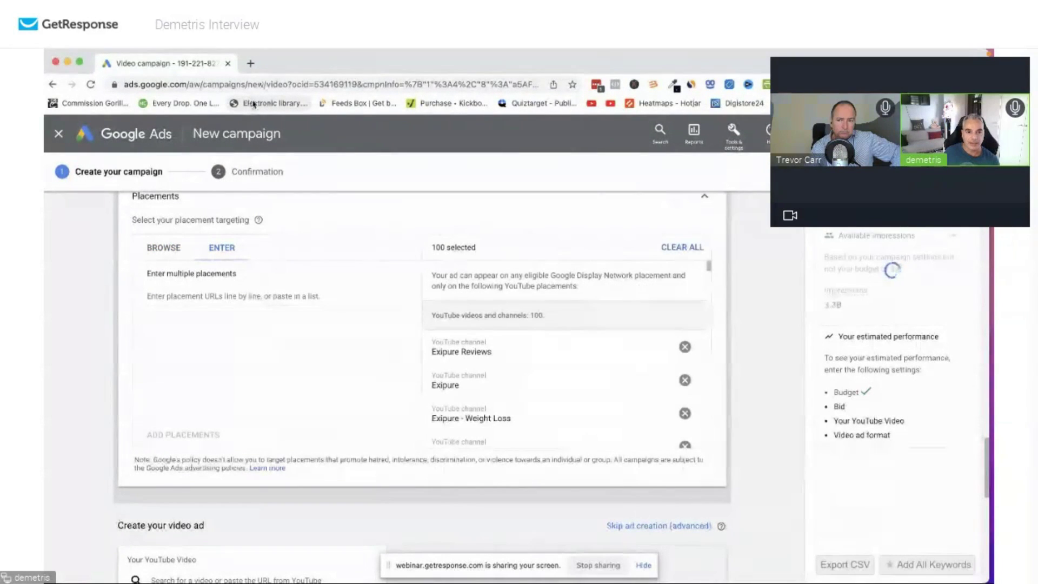
Load three more batches of exipure channels in Tubematic and copy the selection.
{"action": "left_click", "coordinate": [163, 247]}
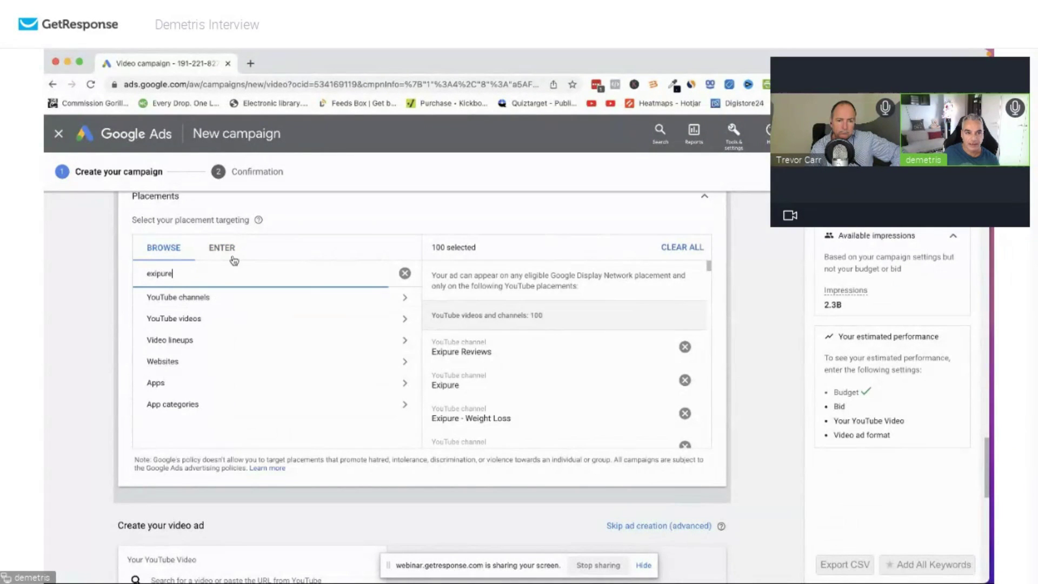
{"action": "left_click_drag", "start_coordinate": [269, 77], "coordinate": [1035, 254]}
{"action": "left_click", "coordinate": [565, 227]}
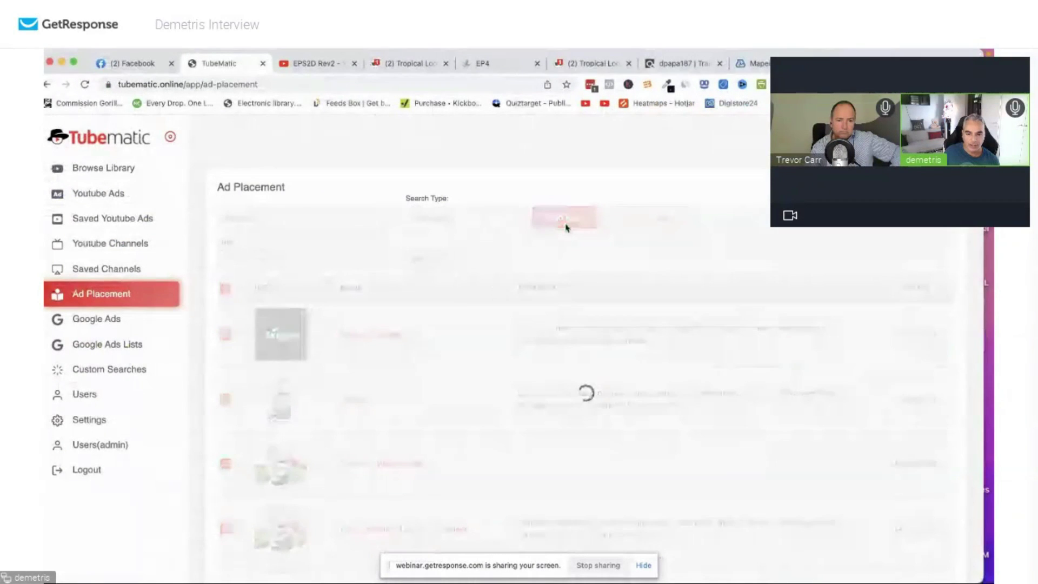
{"action": "left_click", "coordinate": [566, 227]}
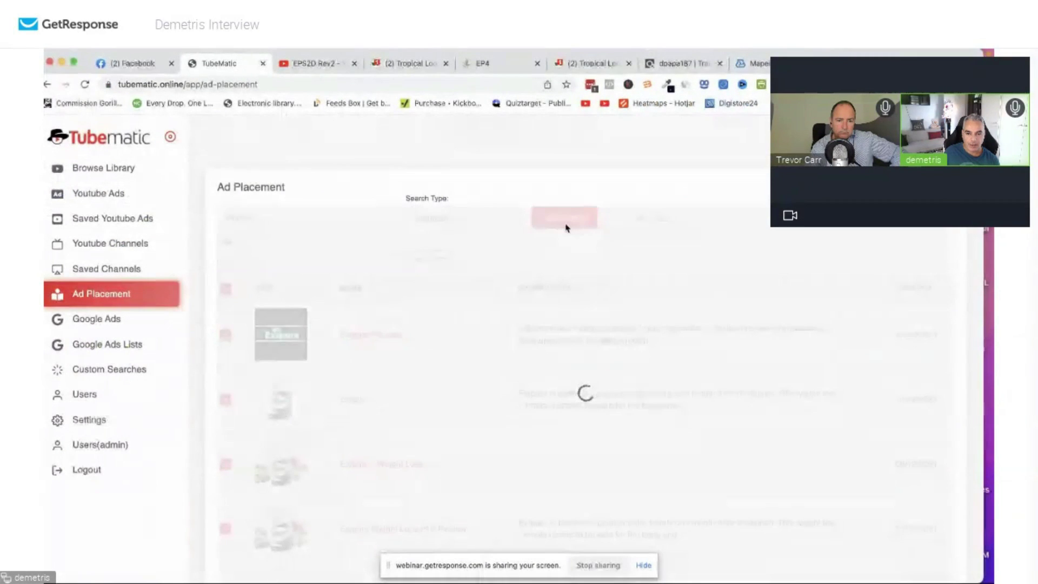
{"action": "left_click", "coordinate": [567, 227]}
{"action": "left_click", "coordinate": [654, 218]}
{"action": "left_click", "coordinate": [627, 248]}
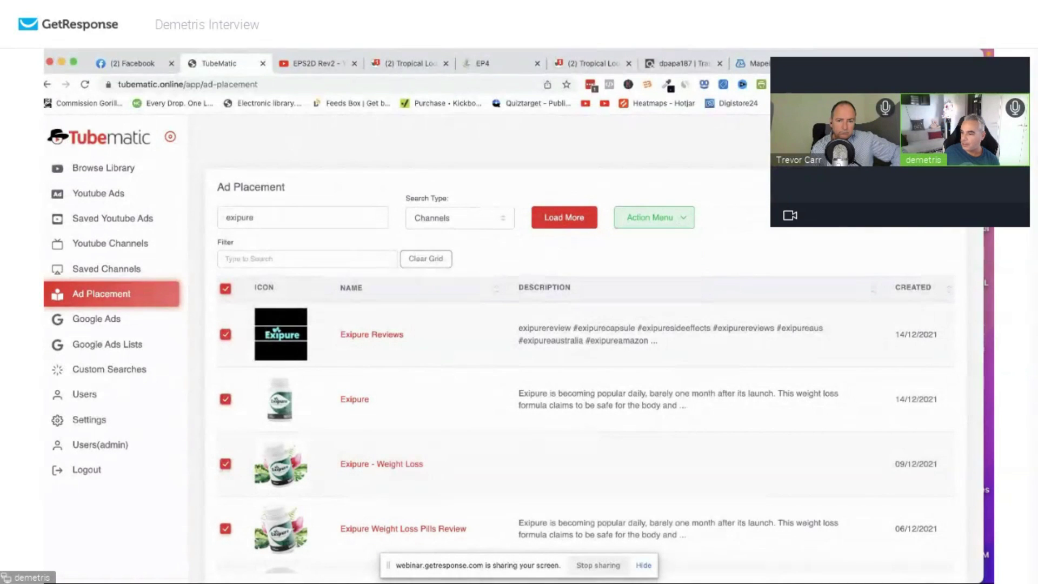
{"action": "key", "text": "super+grave"}
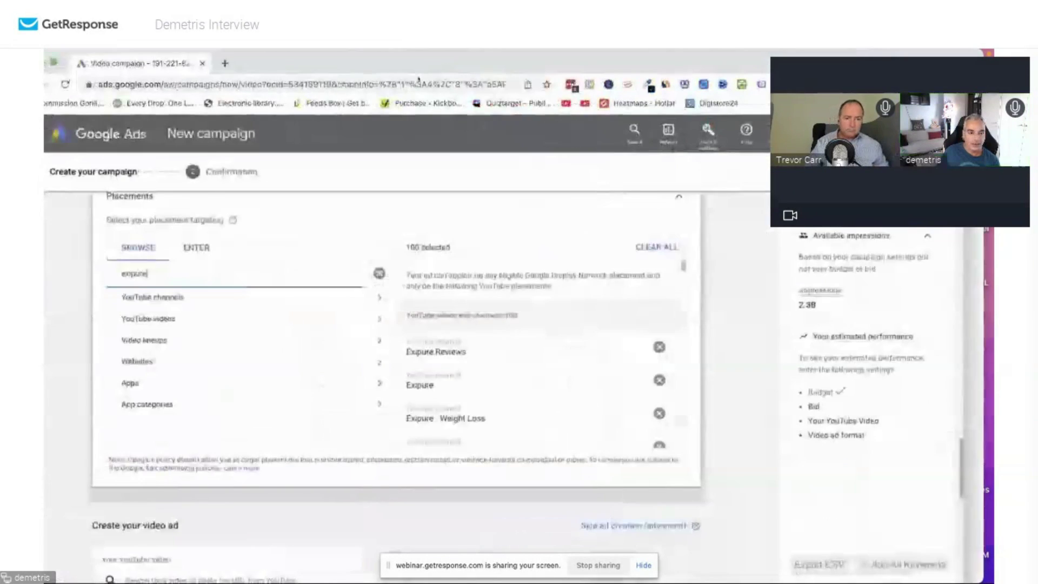
Paste the new channel list into Placements and add another 100 placements.
{"action": "left_click", "coordinate": [271, 247]}
{"action": "key", "text": "ctrl+v"}
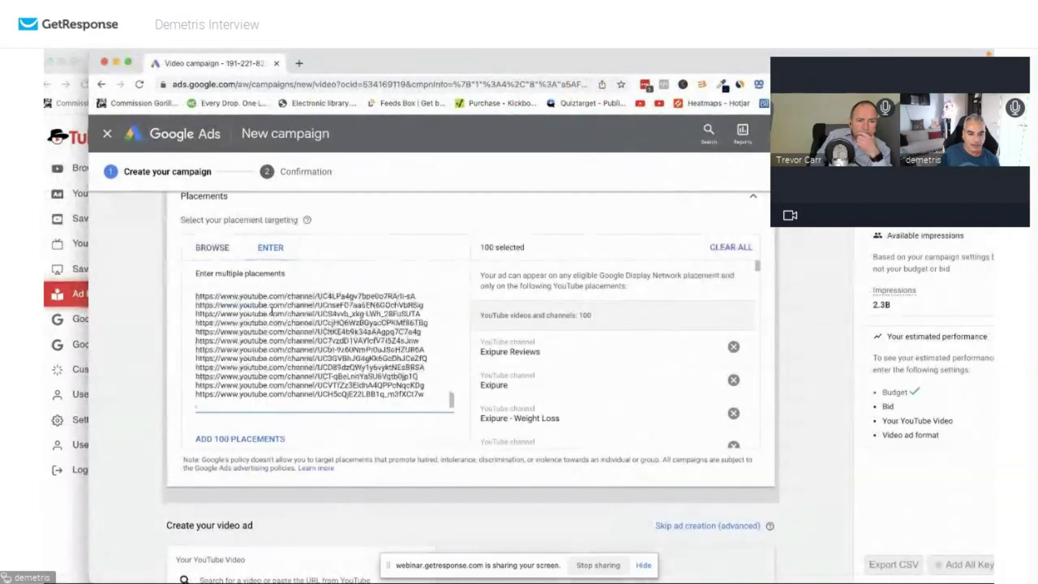
{"action": "scroll", "coordinate": [256, 319], "scroll_direction": "down", "scroll_amount": 5}
{"action": "left_click", "coordinate": [244, 437]}
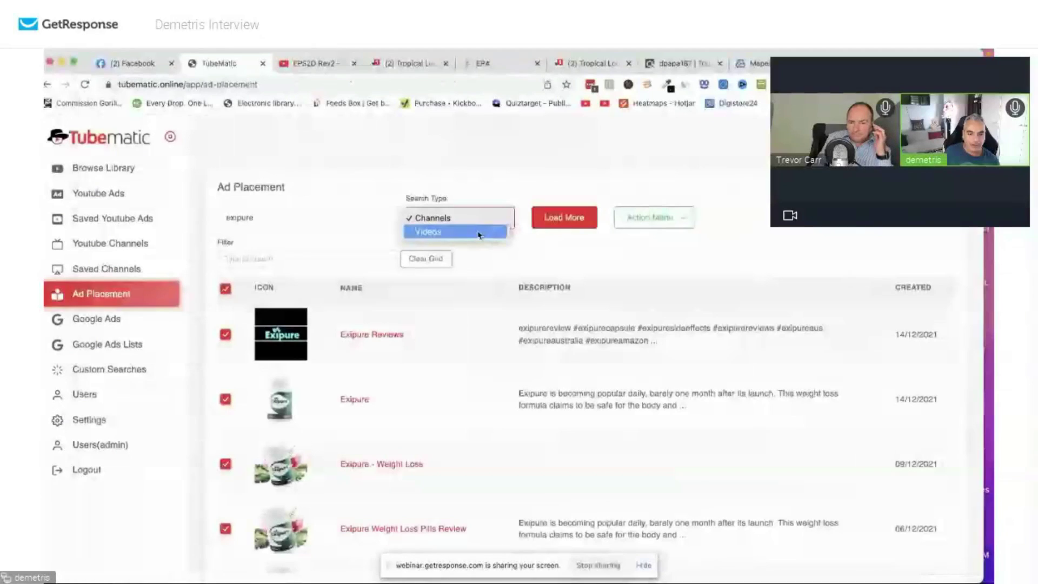
{"action": "left_click", "coordinate": [465, 232]}
Switch Tubematic's search to Videos, clear the grid, find exipure videos and select all.
{"action": "left_click", "coordinate": [437, 260]}
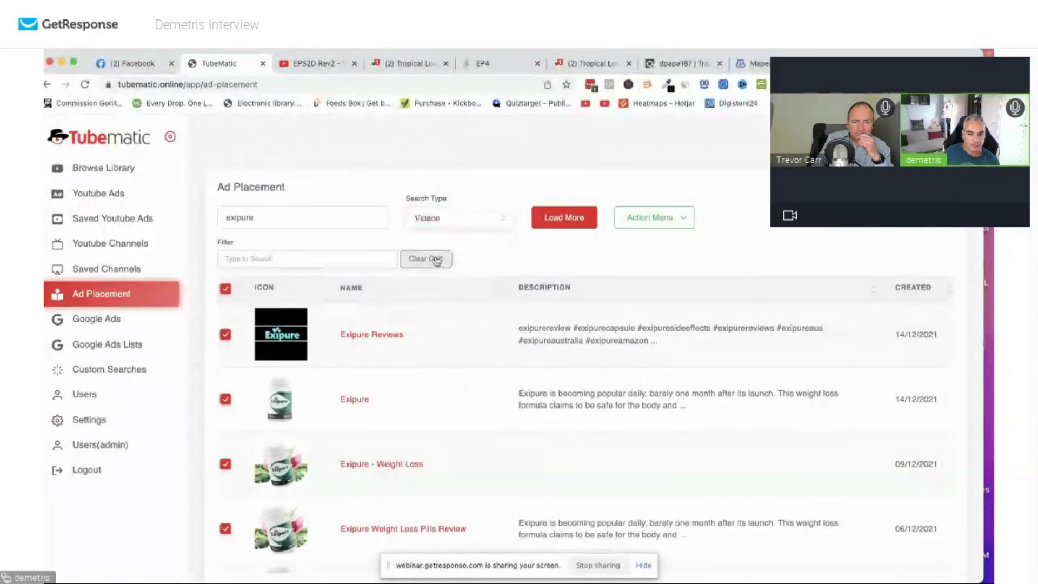
{"action": "left_click", "coordinate": [437, 259]}
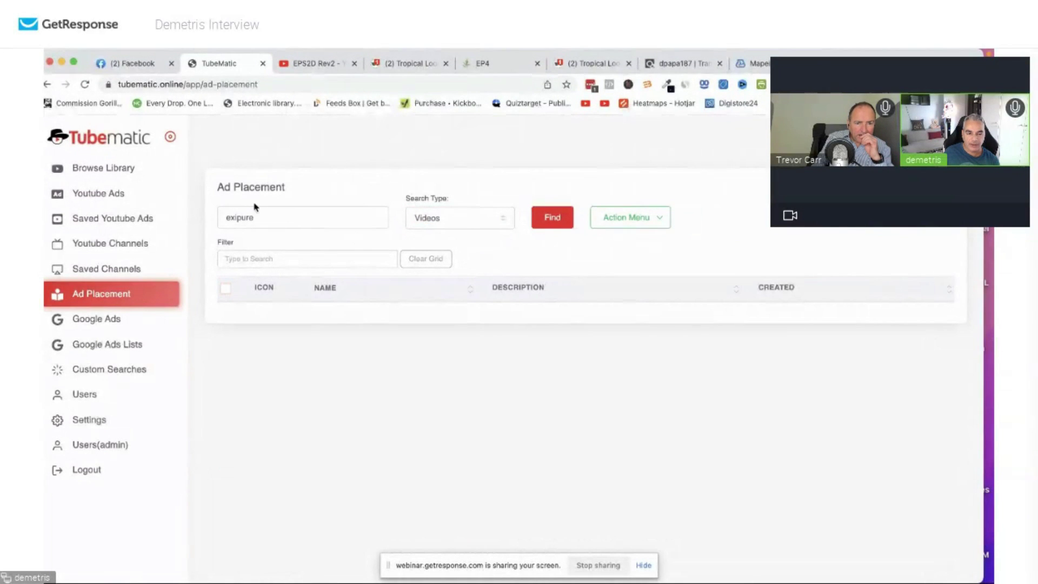
{"action": "left_click", "coordinate": [551, 218]}
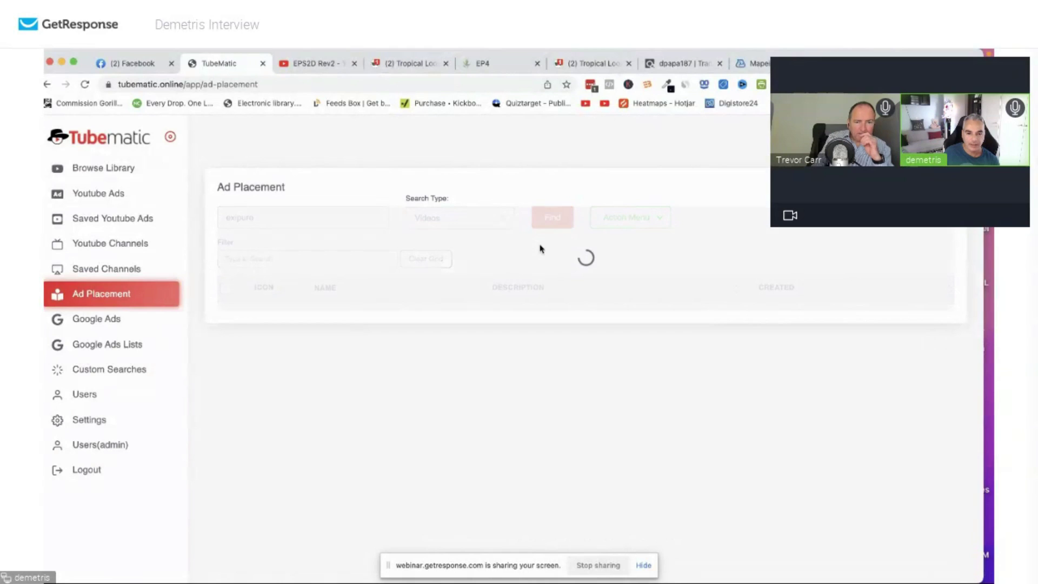
{"action": "left_click", "coordinate": [226, 288]}
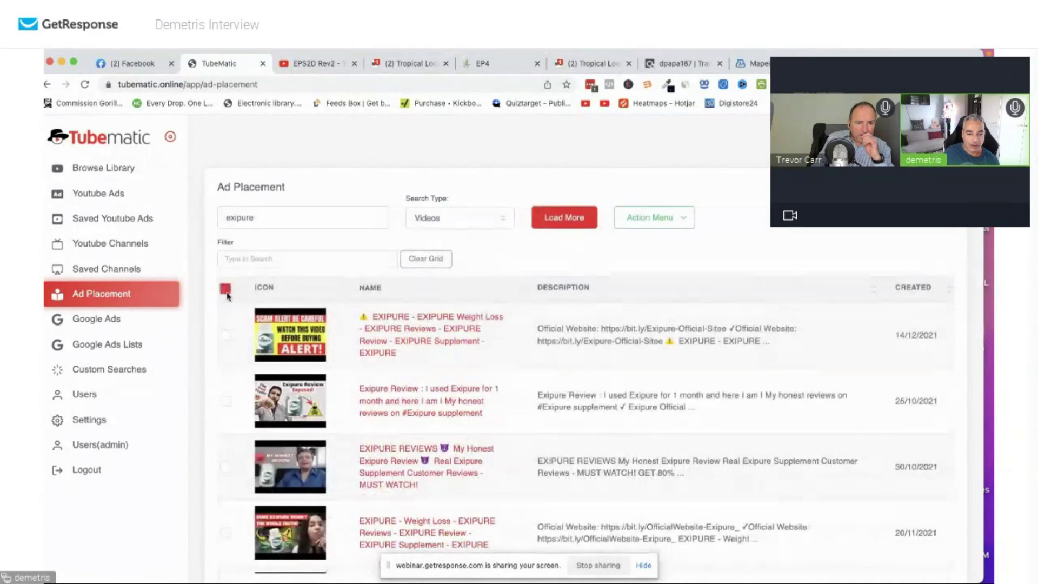
Load seven more batches of exipure video results.
{"action": "left_click", "coordinate": [570, 229]}
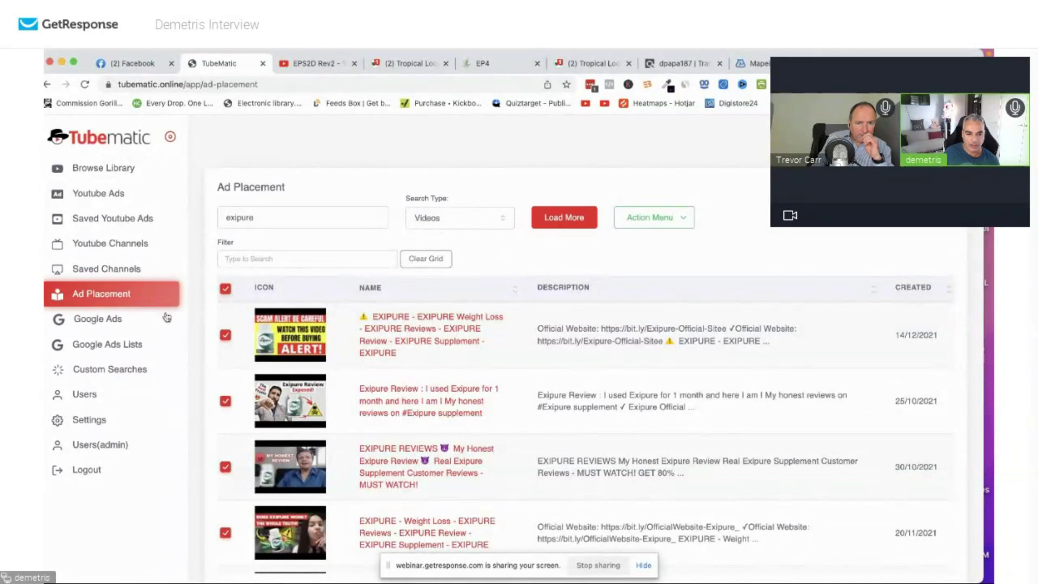
{"action": "left_click", "coordinate": [565, 227]}
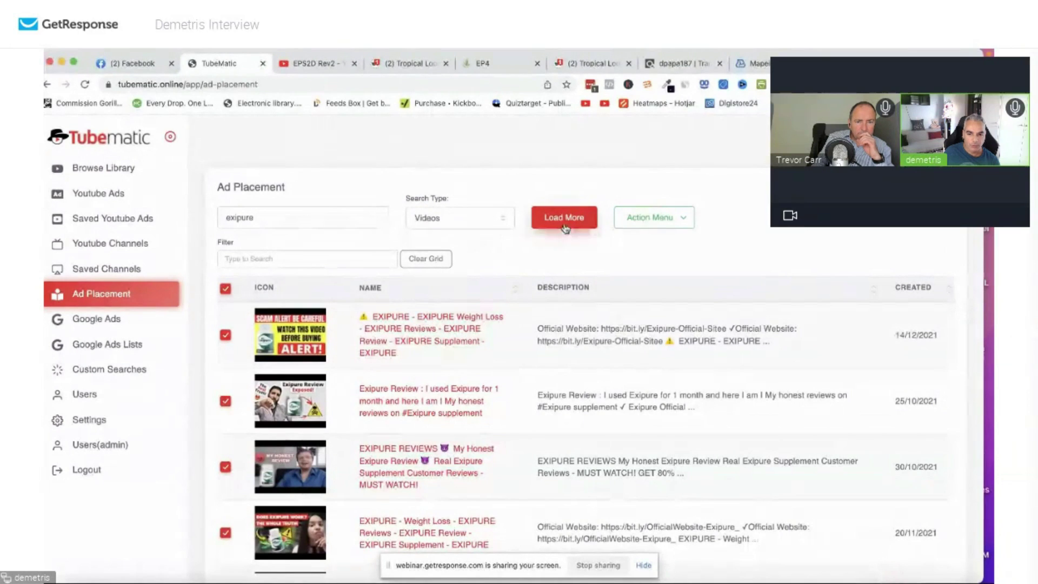
{"action": "left_click", "coordinate": [565, 226]}
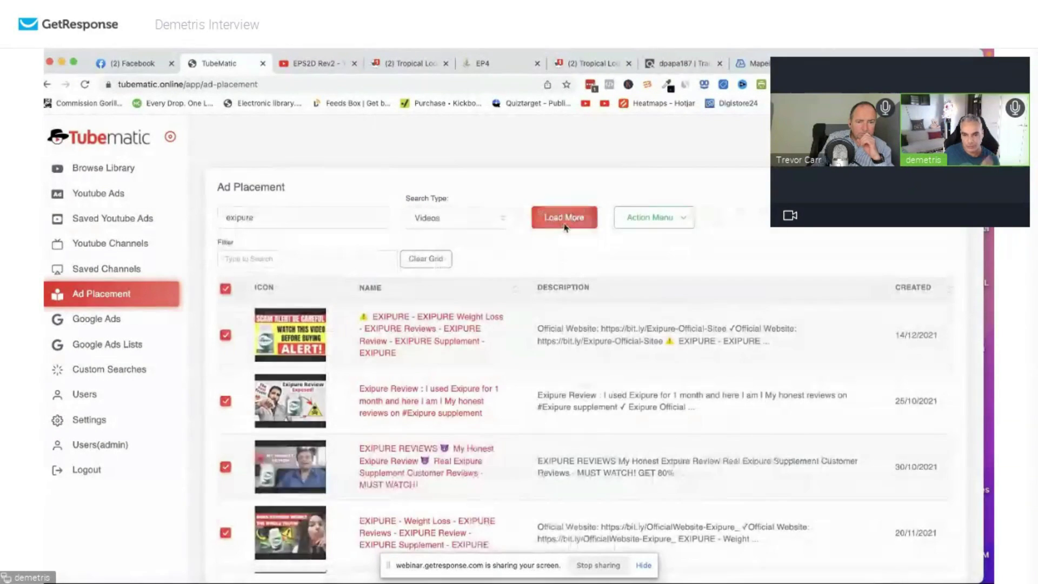
{"action": "key", "text": "super+equal"}
{"action": "scroll", "coordinate": [548, 240], "scroll_direction": "down", "scroll_amount": 3}
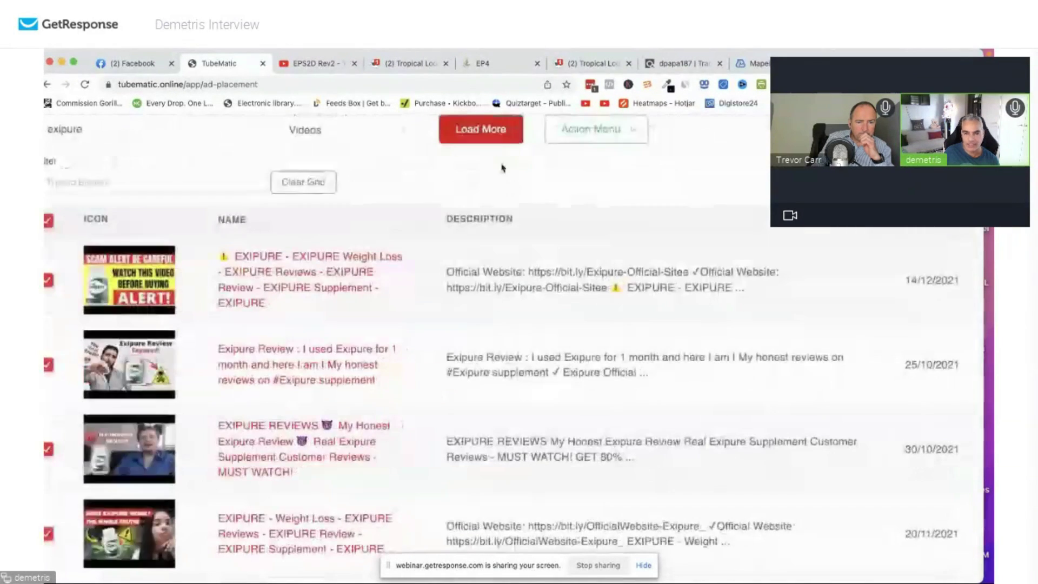
{"action": "key", "text": "super+minus"}
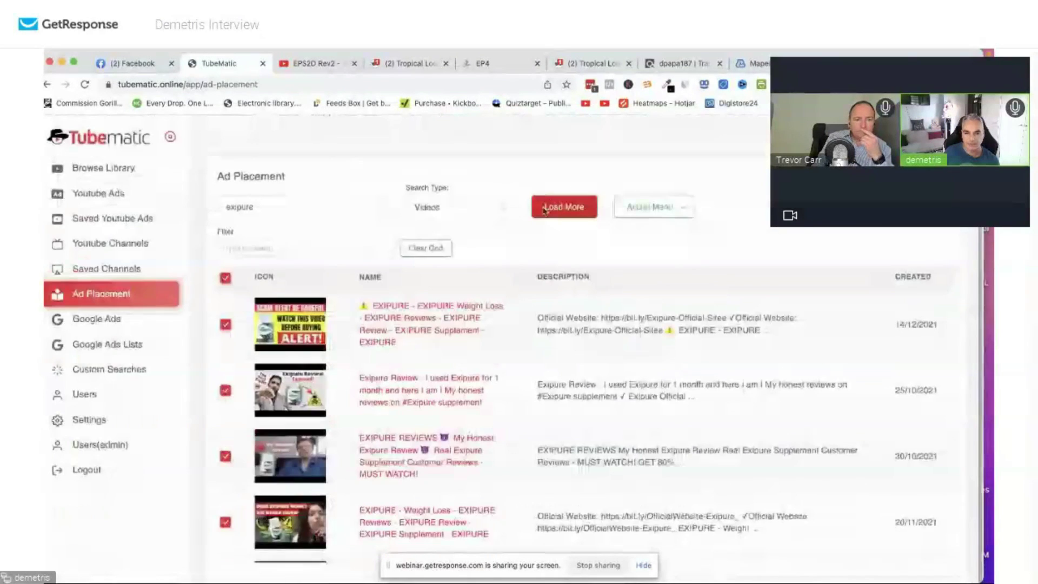
{"action": "left_click", "coordinate": [545, 210]}
{"action": "left_click", "coordinate": [544, 210]}
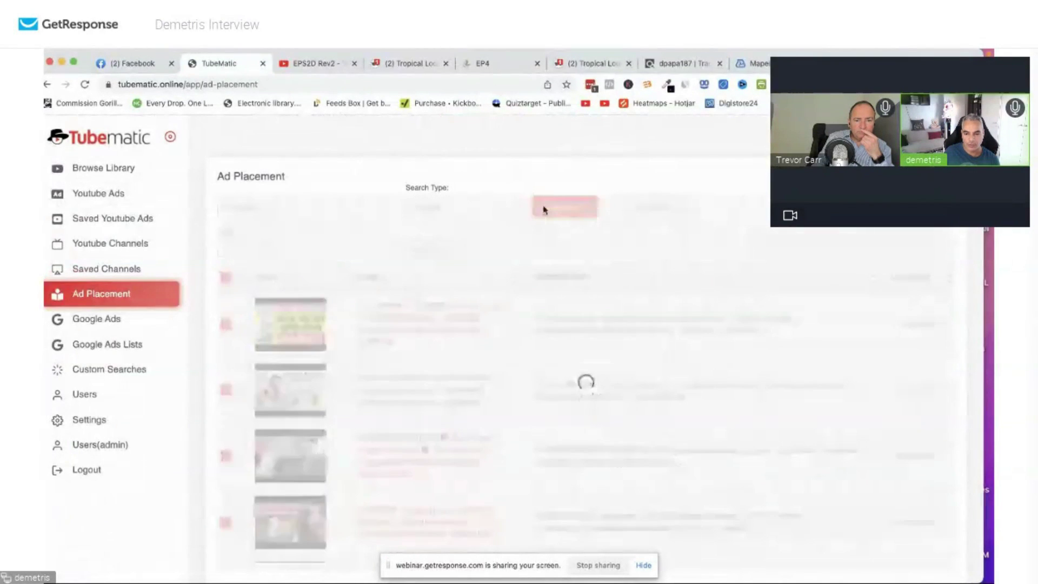
{"action": "left_click", "coordinate": [544, 211]}
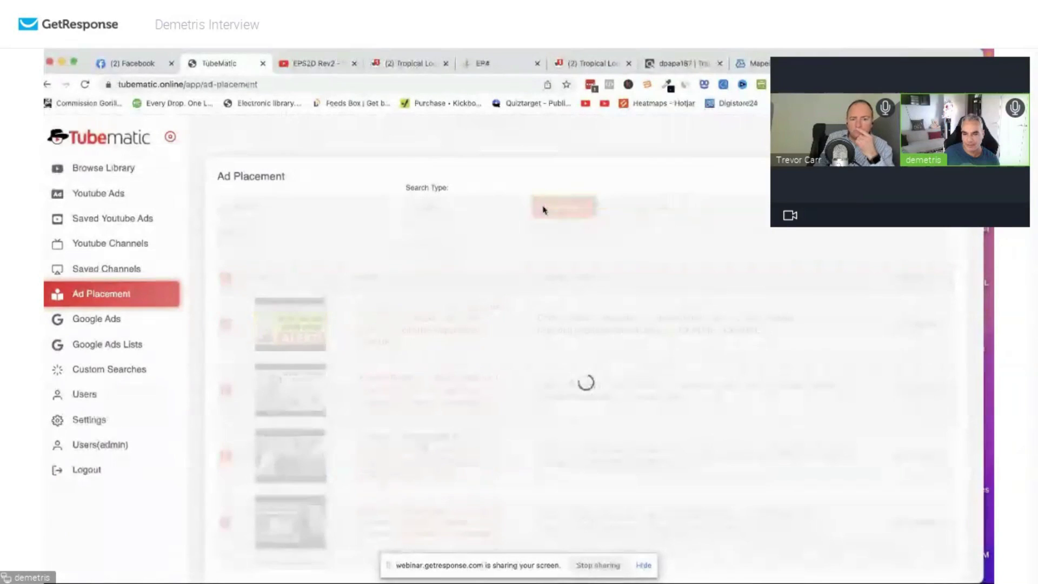
{"action": "left_click", "coordinate": [544, 211]}
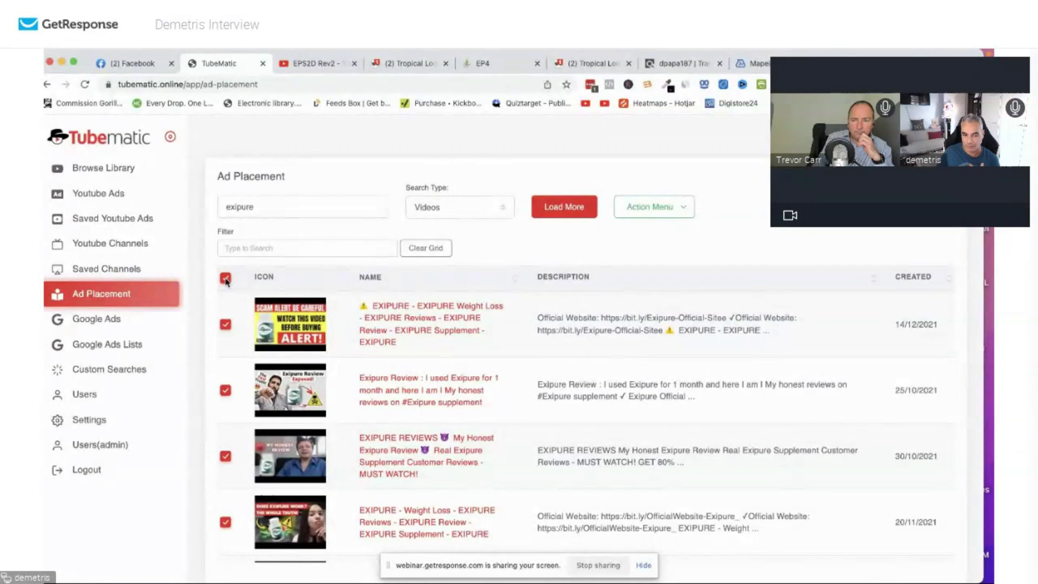
Reselect all video results, copy them to the clipboard, and return to Google Ads.
{"action": "left_click", "coordinate": [226, 279]}
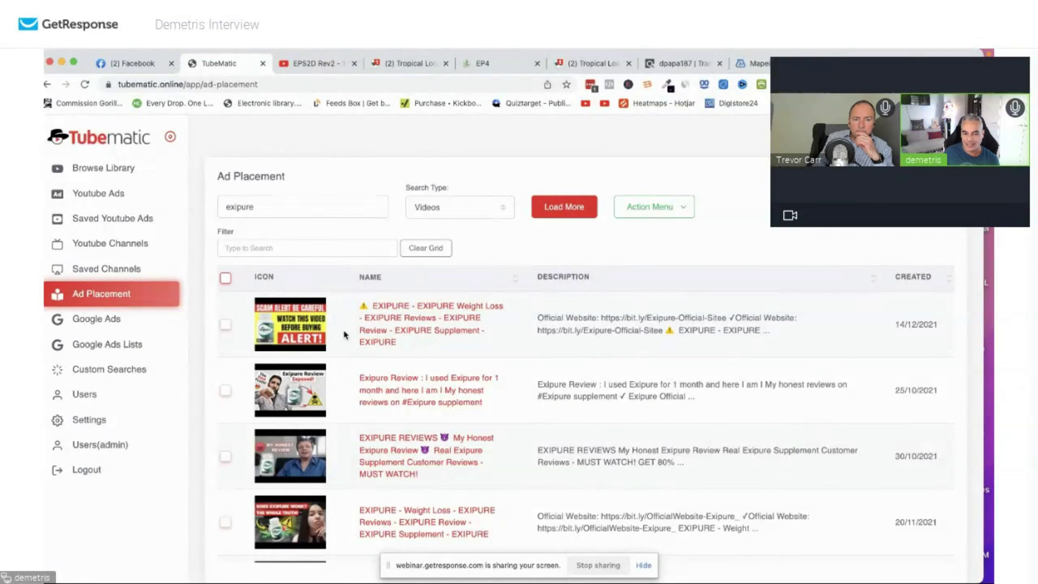
{"action": "left_click", "coordinate": [225, 279]}
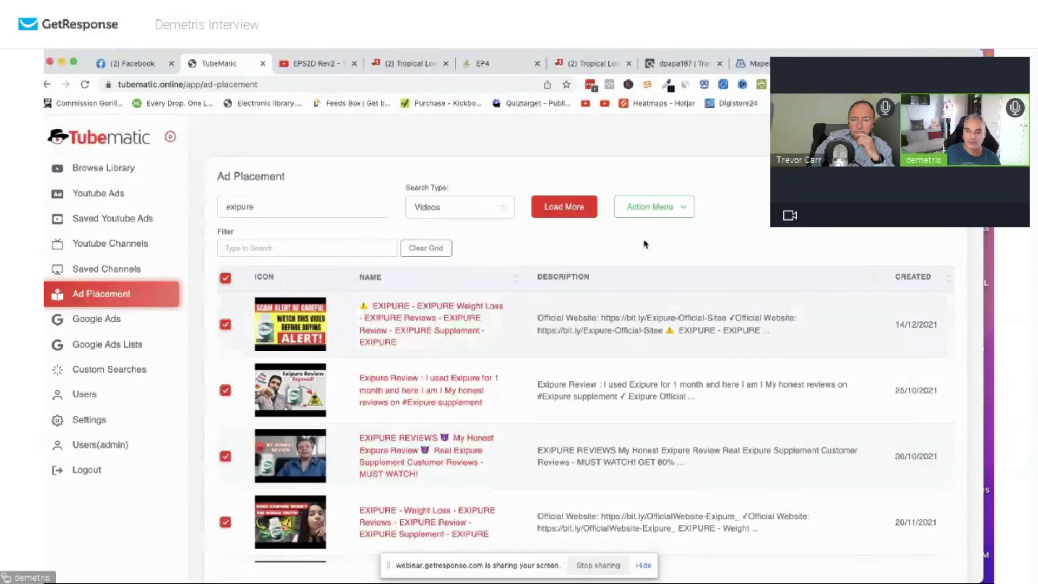
{"action": "left_click", "coordinate": [674, 215]}
{"action": "left_click", "coordinate": [670, 239]}
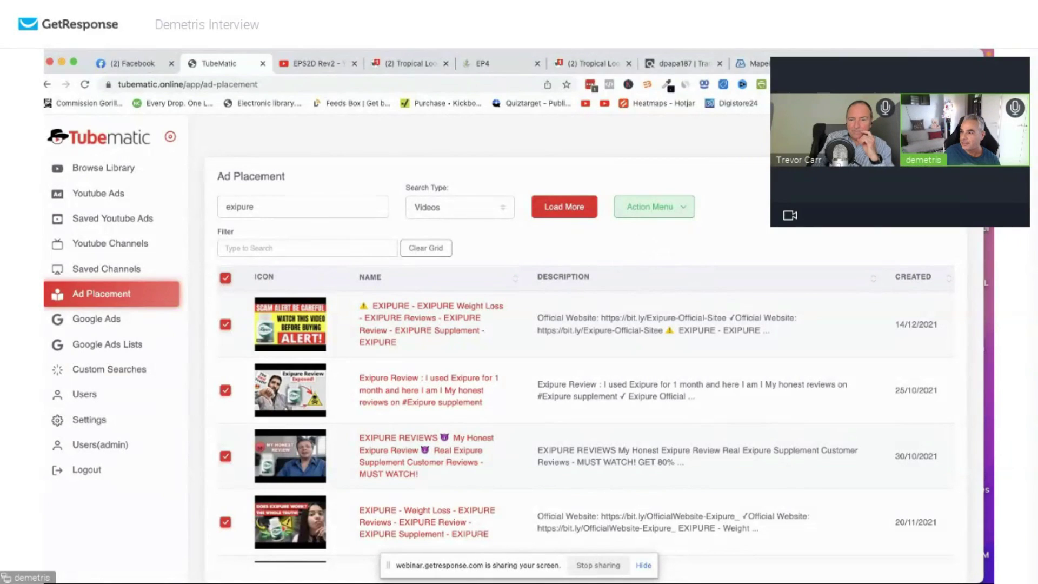
{"action": "key", "text": "super+grave"}
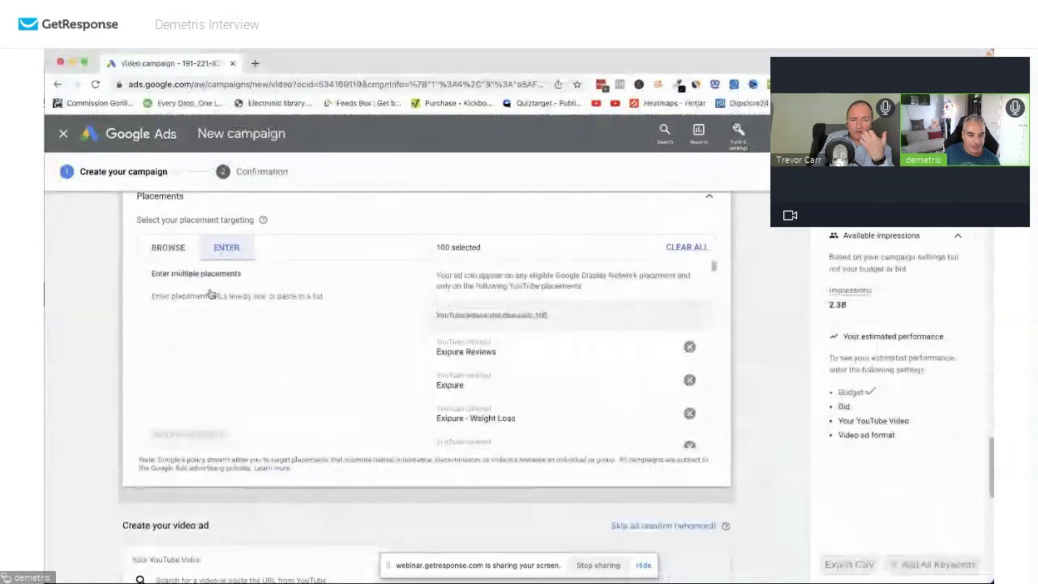
Paste the copied video URLs into Placements and add all 350 placements.
{"action": "left_click", "coordinate": [206, 293]}
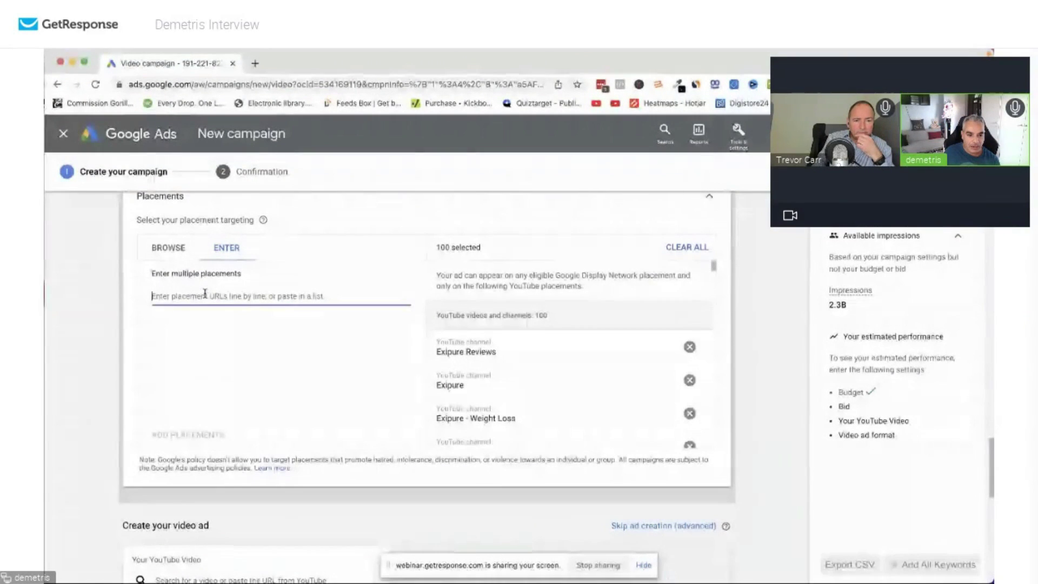
{"action": "key", "text": "super+v"}
{"action": "left_click", "coordinate": [198, 441]}
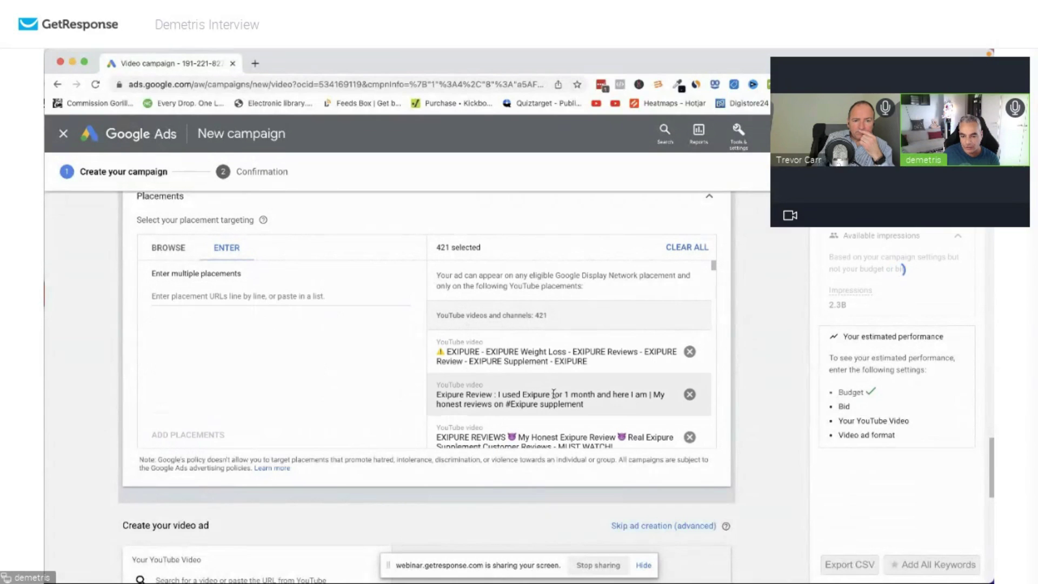
Scroll to Create your video ad, start choosing the YouTube video, then bring Tubematic forward.
{"action": "scroll", "coordinate": [546, 381], "scroll_direction": "down", "scroll_amount": 5}
{"action": "scroll", "coordinate": [579, 401], "scroll_direction": "down", "scroll_amount": 6}
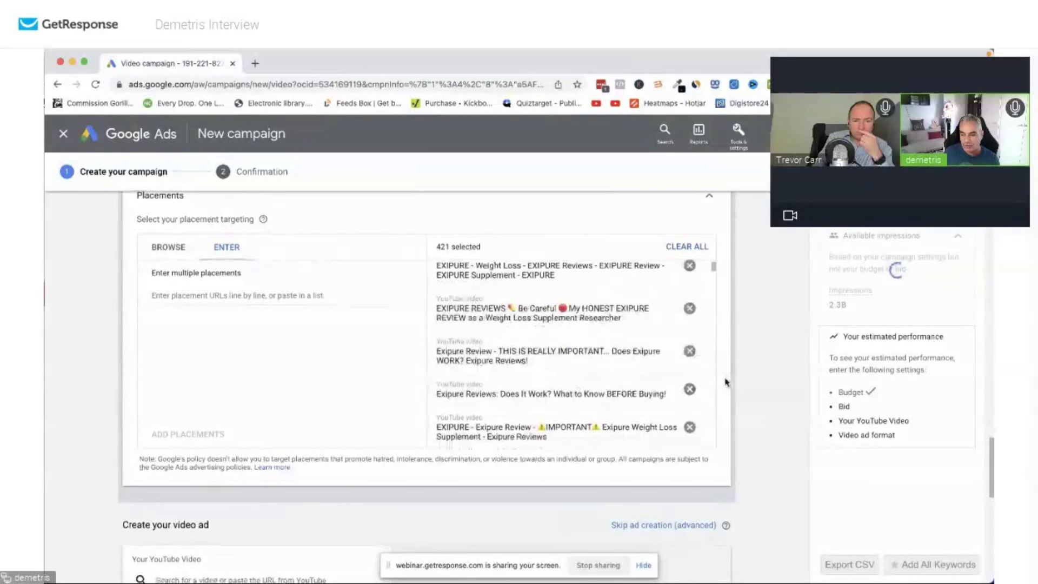
{"action": "scroll", "coordinate": [604, 320], "scroll_direction": "down", "scroll_amount": 5}
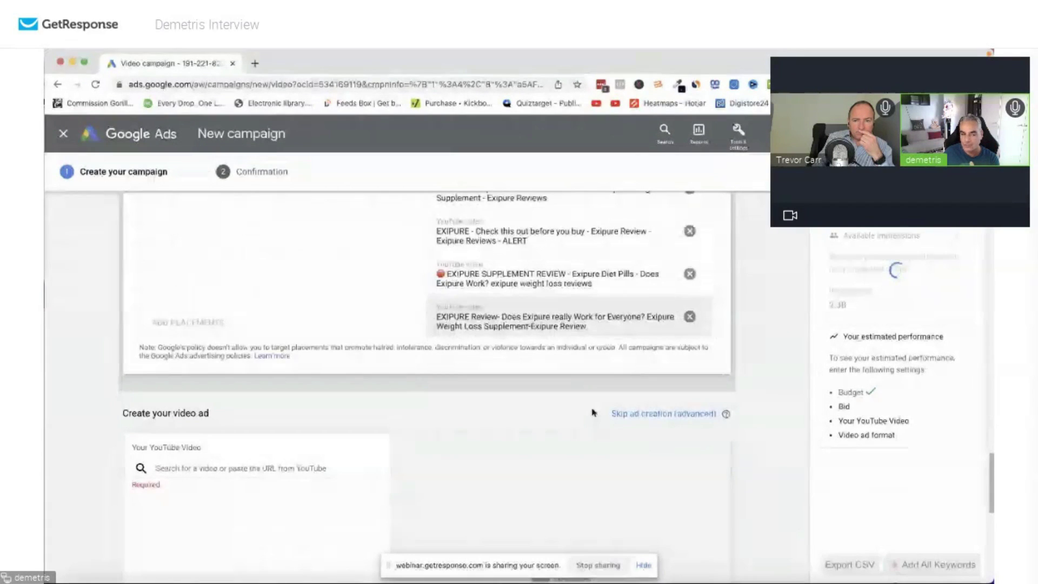
{"action": "left_click", "coordinate": [221, 323]}
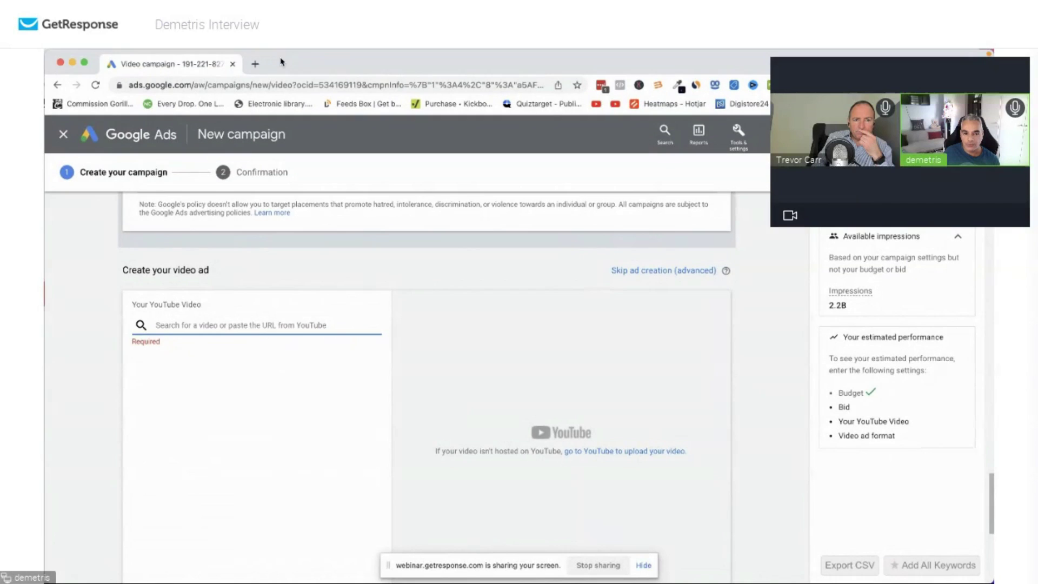
{"action": "left_click_drag", "start_coordinate": [280, 61], "coordinate": [378, 297]}
{"action": "left_click", "coordinate": [378, 162]}
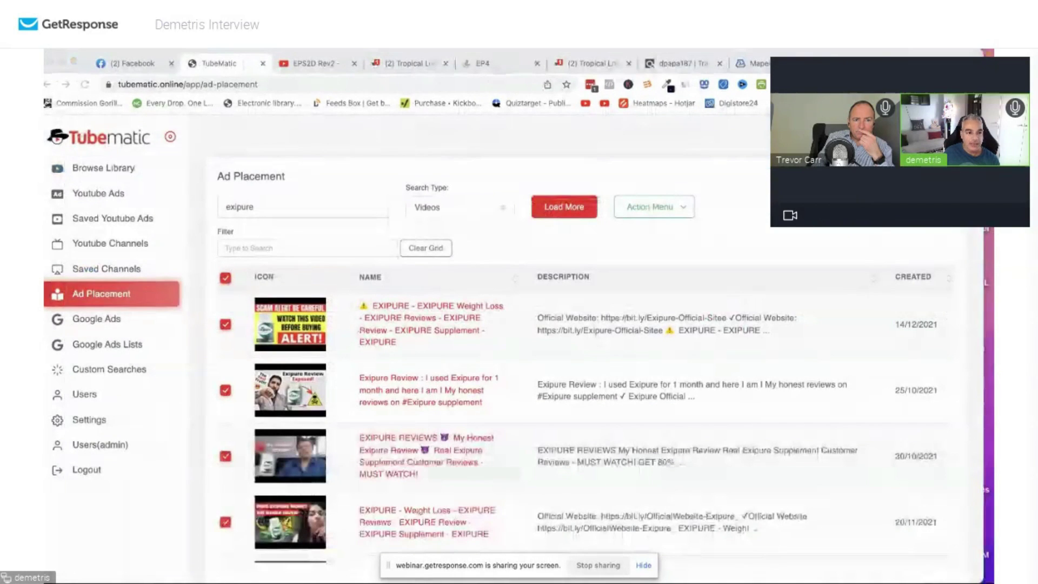
Open Tubematic's YouTube ads search and browse the listed ads.
{"action": "left_click", "coordinate": [111, 200]}
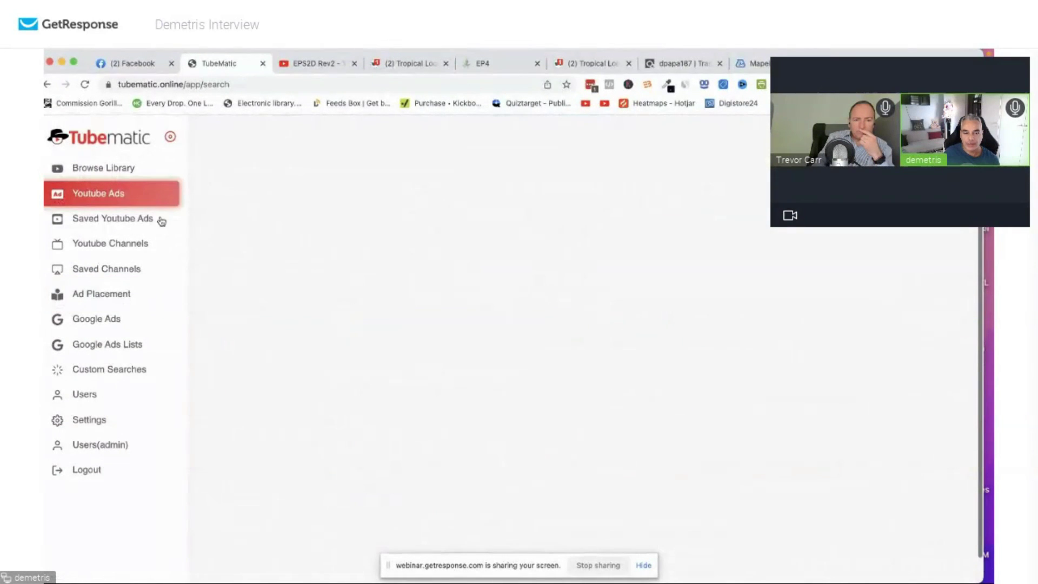
{"action": "scroll", "coordinate": [241, 346], "scroll_direction": "down", "scroll_amount": 5}
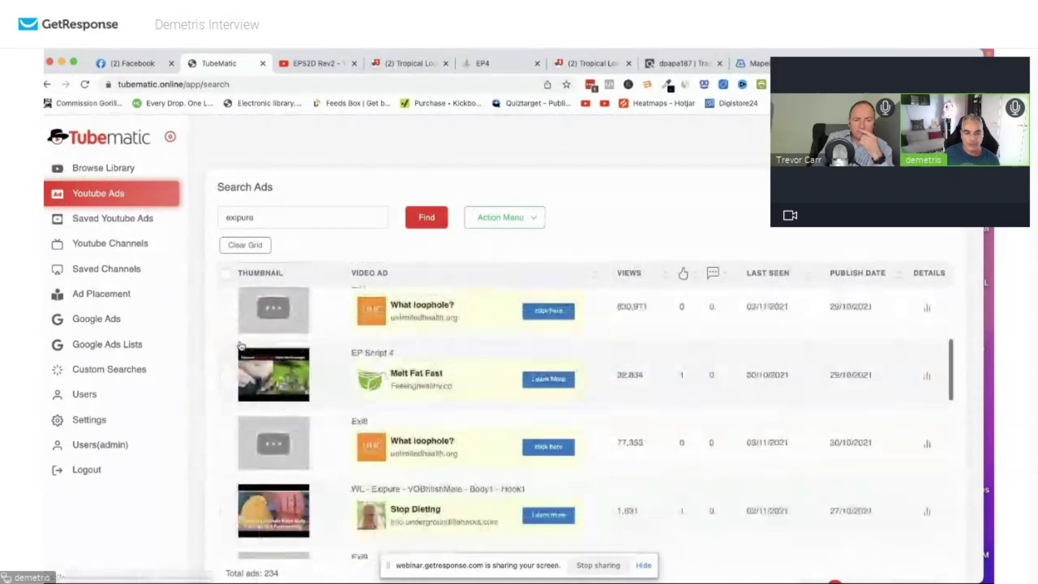
{"action": "scroll", "coordinate": [241, 346], "scroll_direction": "down", "scroll_amount": 5}
{"action": "scroll", "coordinate": [242, 347], "scroll_direction": "up", "scroll_amount": 7}
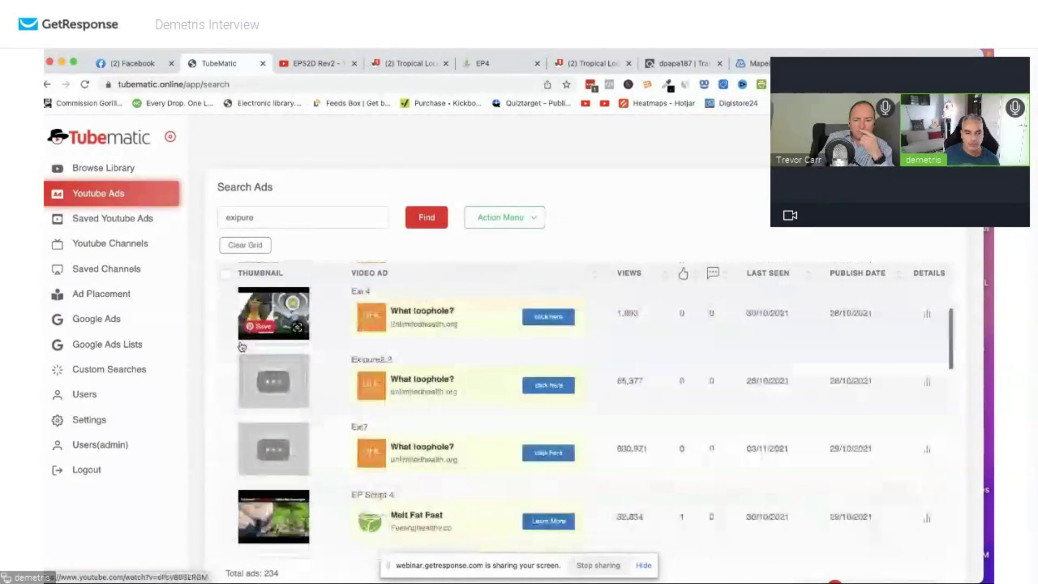
{"action": "scroll", "coordinate": [241, 347], "scroll_direction": "up", "scroll_amount": 3}
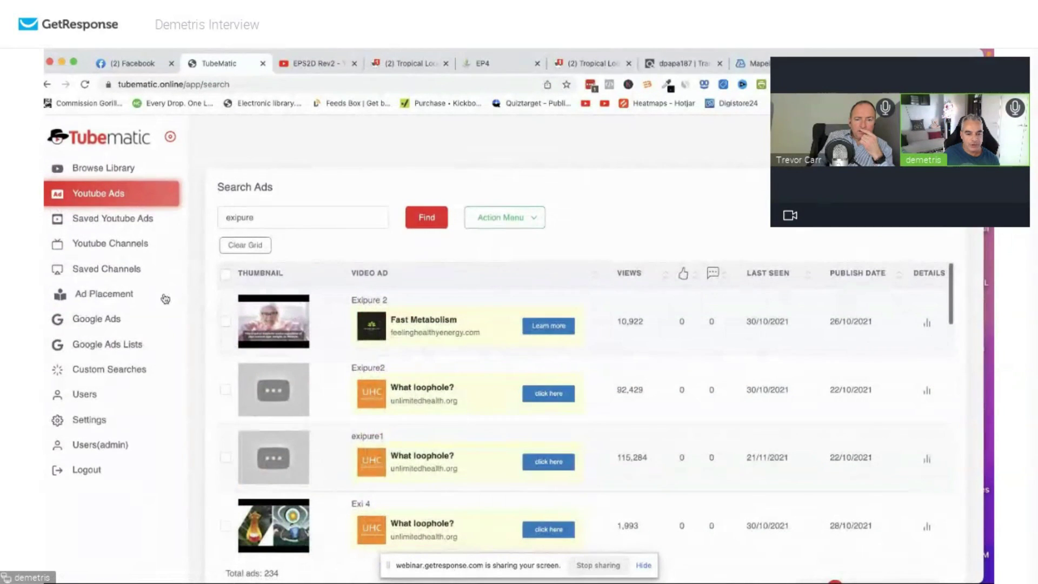
{"action": "scroll", "coordinate": [426, 350], "scroll_direction": "down", "scroll_amount": 2}
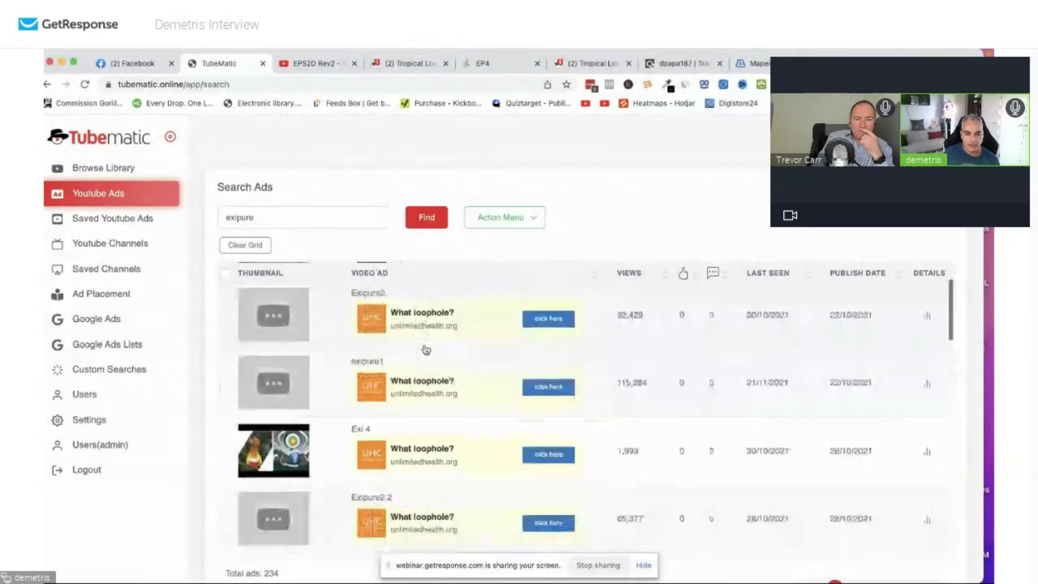
{"action": "scroll", "coordinate": [426, 349], "scroll_direction": "down", "scroll_amount": 8}
{"action": "scroll", "coordinate": [434, 351], "scroll_direction": "up", "scroll_amount": 3}
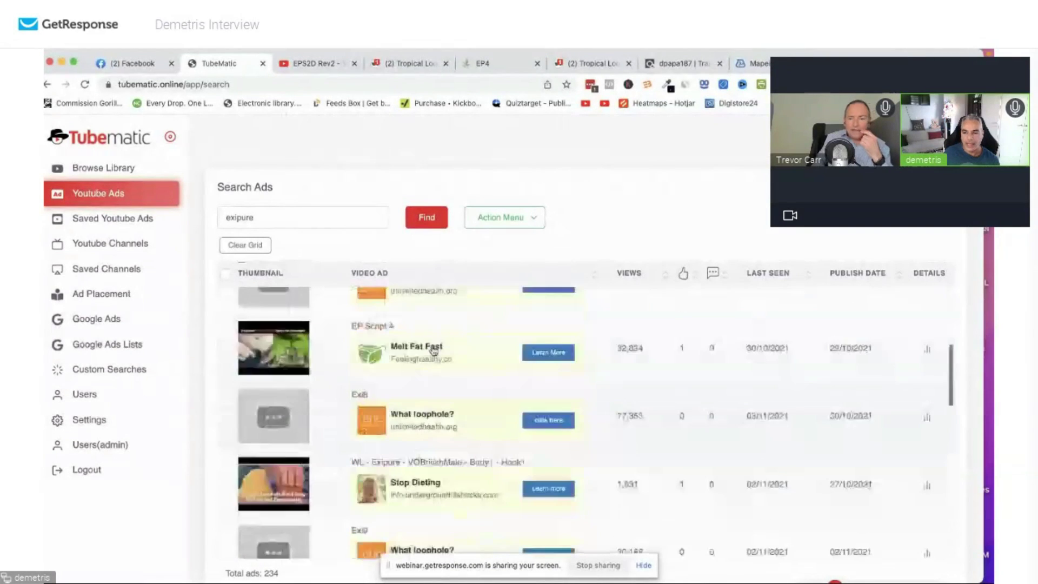
{"action": "scroll", "coordinate": [434, 351], "scroll_direction": "up", "scroll_amount": 5}
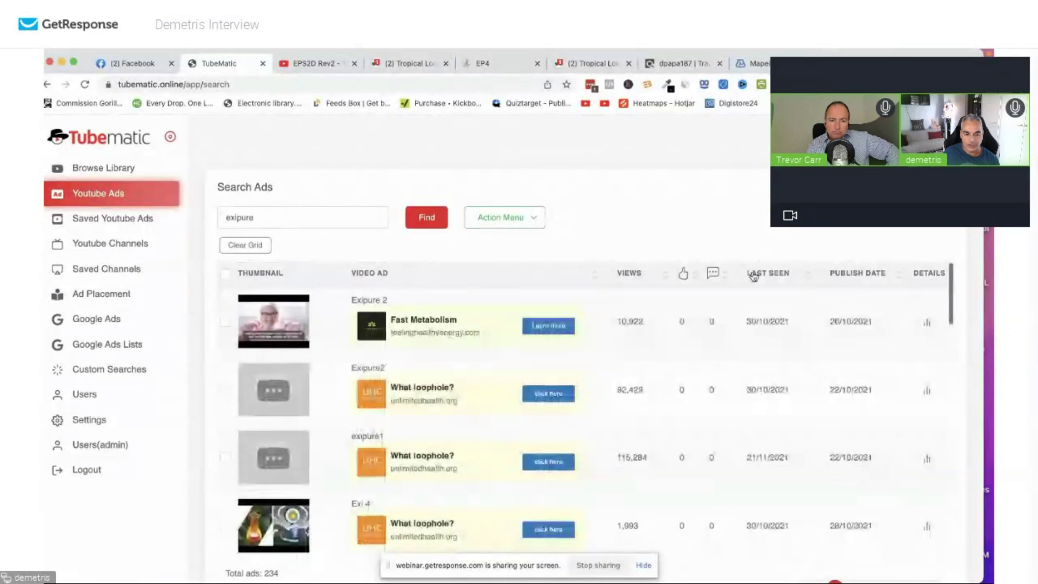
Sort ads by most recently seen and copy the EPS2D Rev2 ad's YouTube link.
{"action": "left_click", "coordinate": [753, 276]}
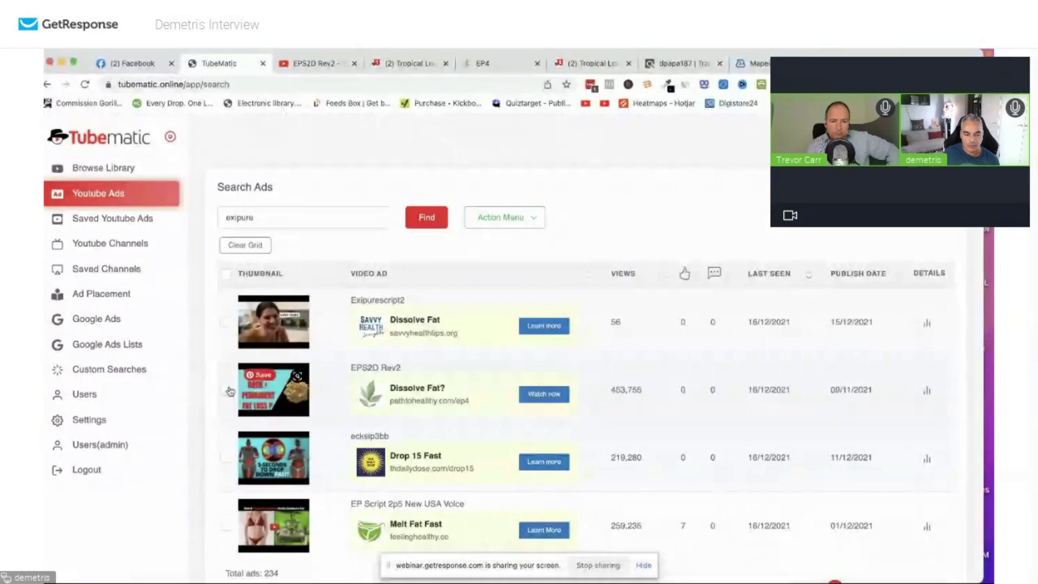
{"action": "left_click", "coordinate": [927, 391]}
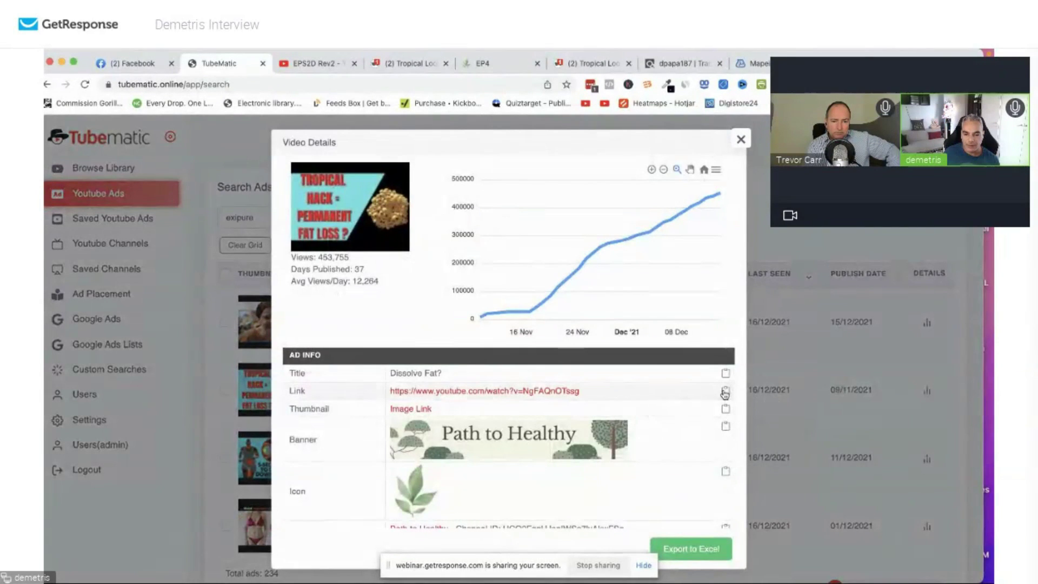
{"action": "left_click", "coordinate": [725, 390]}
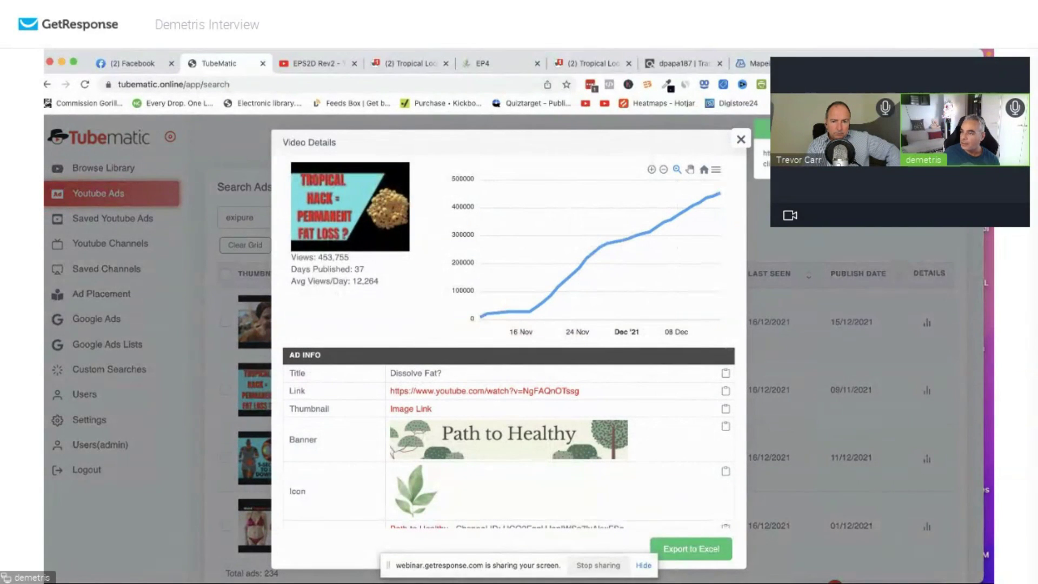
{"action": "key", "text": "super+grave"}
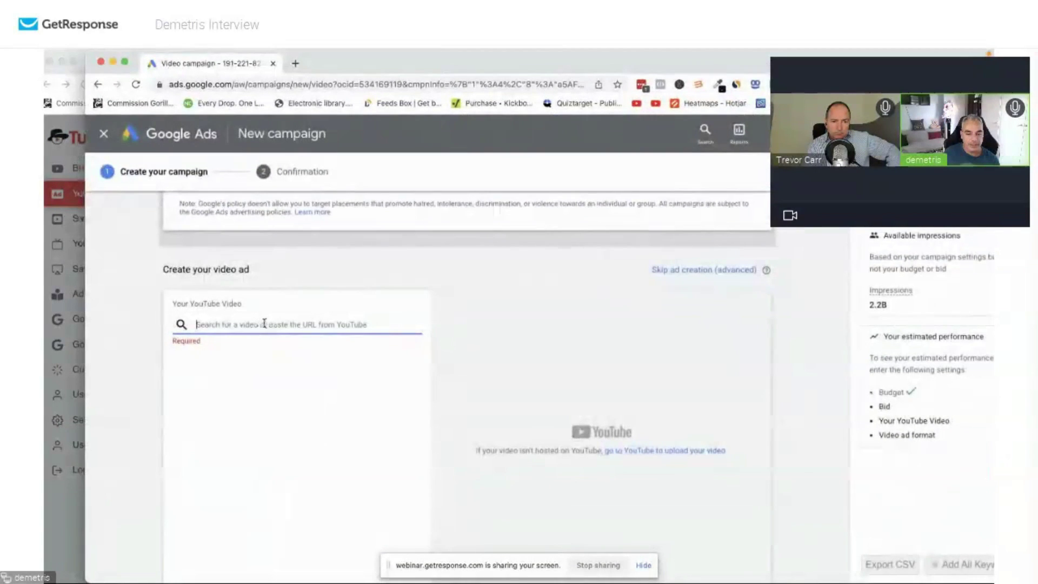
Paste the EPS2D Rev2 YouTube link as the ad video and choose Skippable in-stream ad.
{"action": "key", "text": "super+v"}
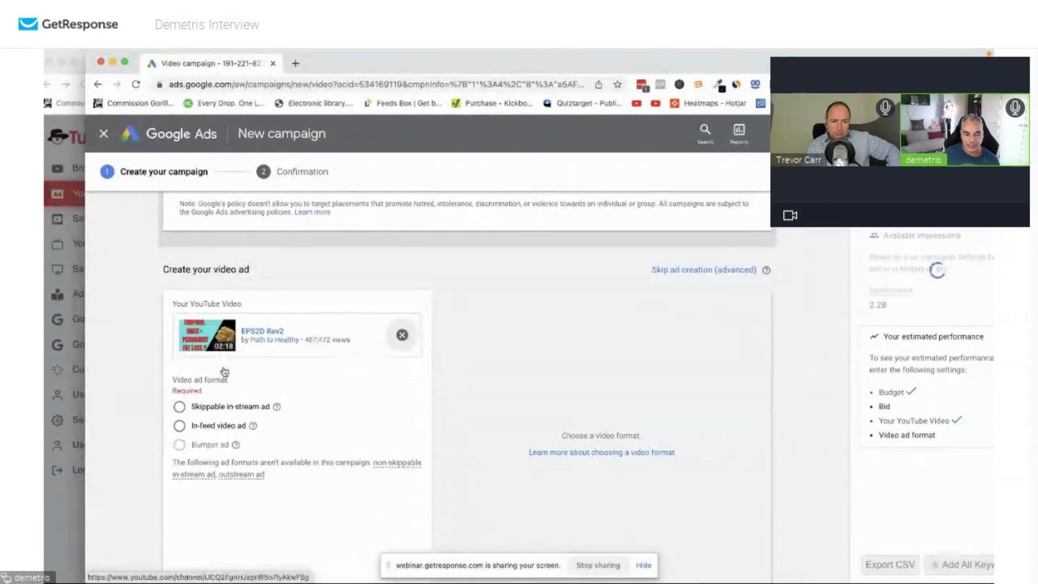
{"action": "left_click", "coordinate": [227, 406]}
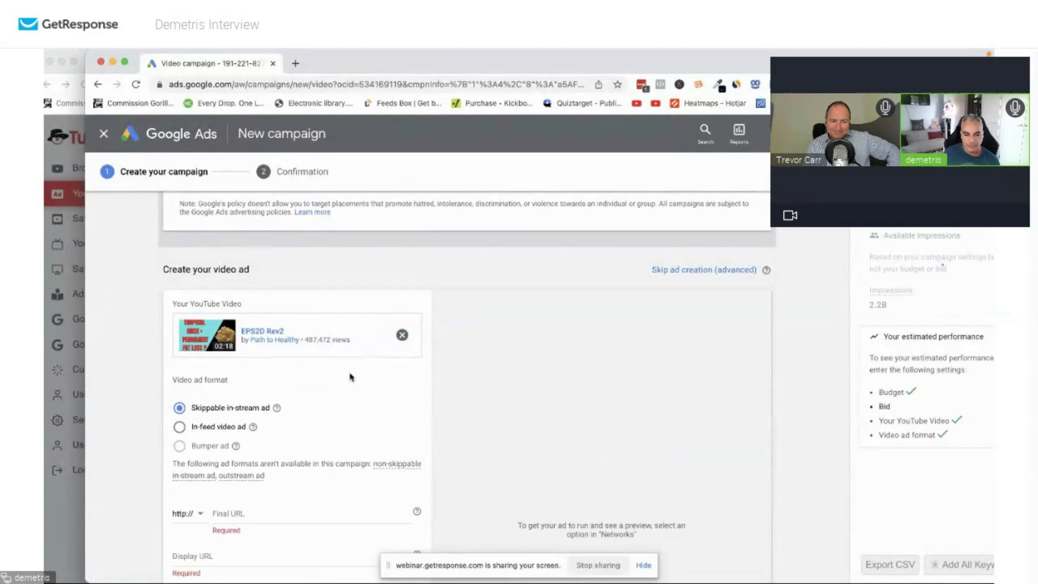
{"action": "scroll", "coordinate": [352, 382], "scroll_direction": "down", "scroll_amount": 3}
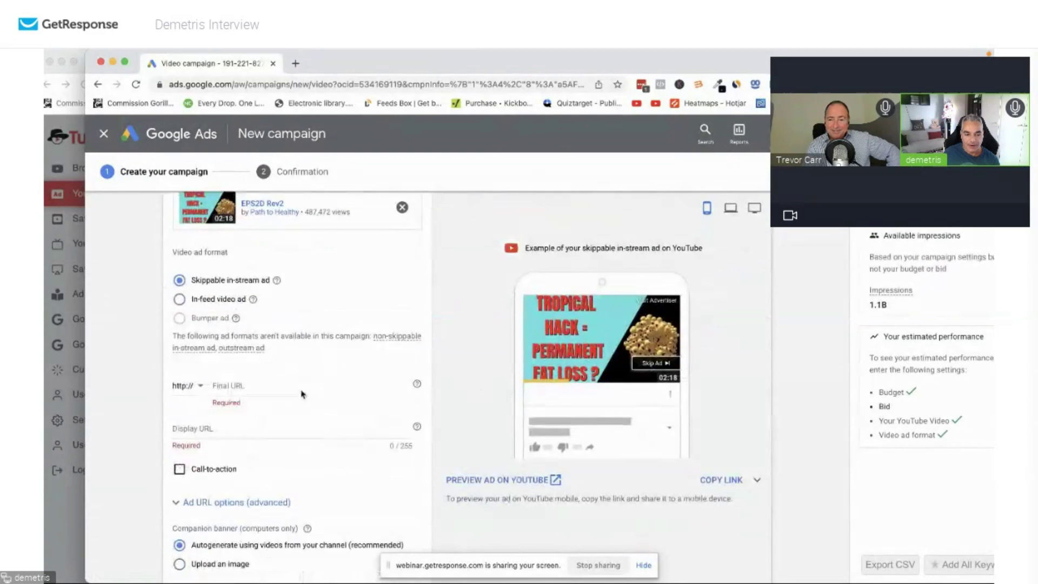
{"action": "left_click", "coordinate": [302, 387]}
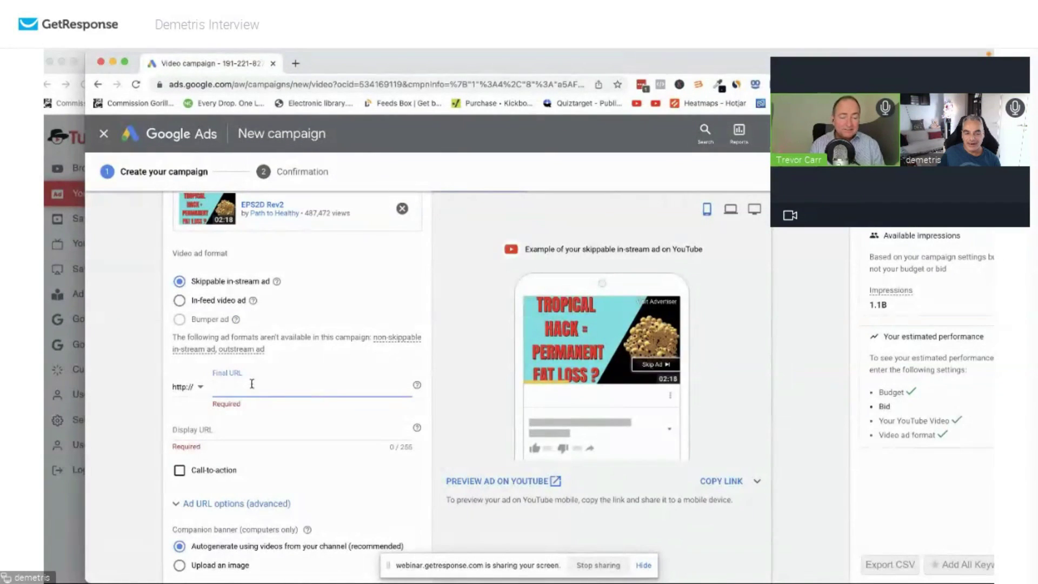
{"action": "double_click", "coordinate": [335, 59]}
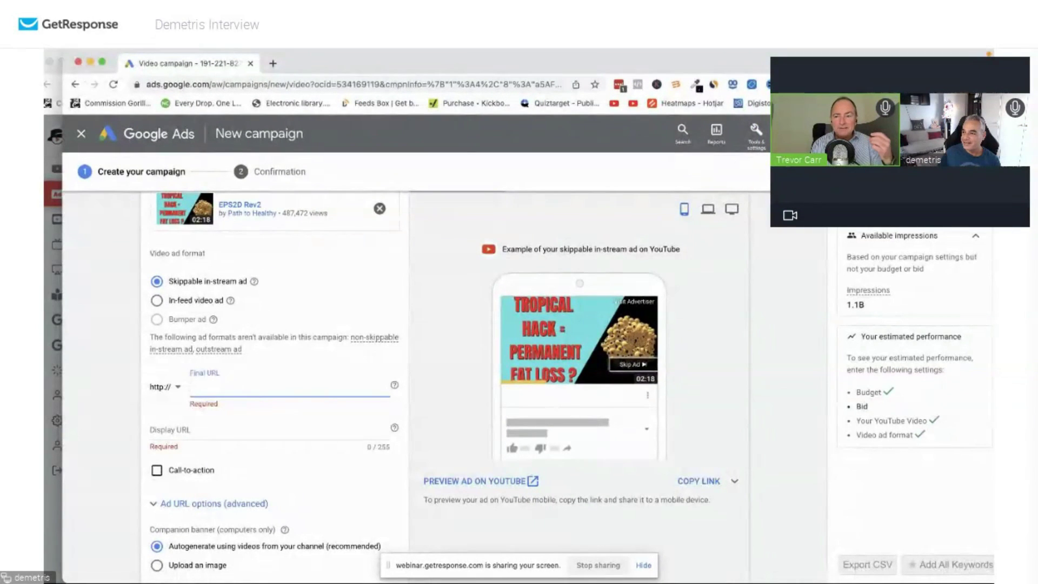
{"action": "key", "text": "super+Tab"}
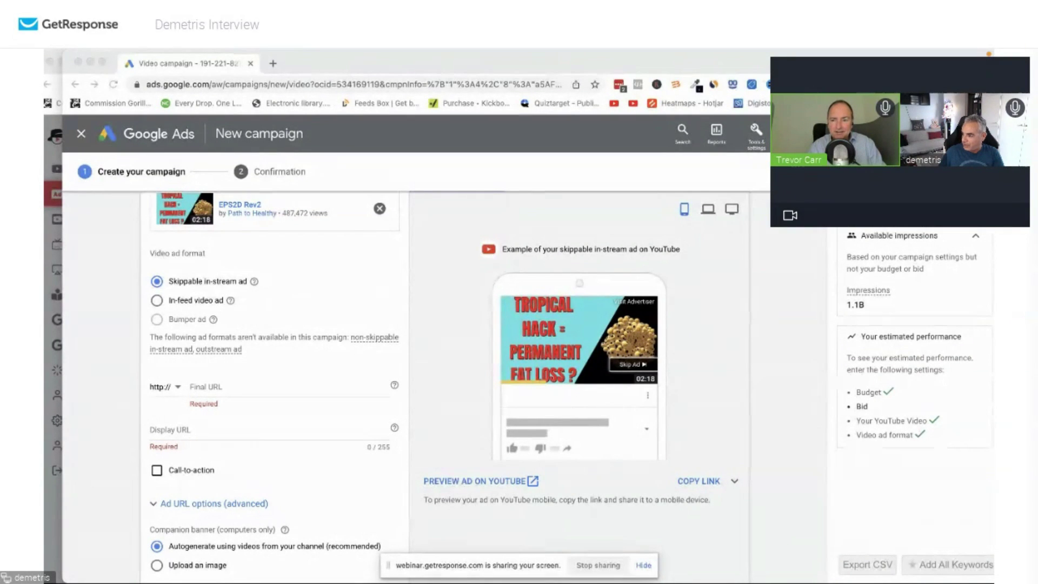
Paste fatlossadvices.com into Final URL and leave the Display URL field empty.
{"action": "left_click", "coordinate": [267, 388]}
{"action": "key", "text": "super+v"}
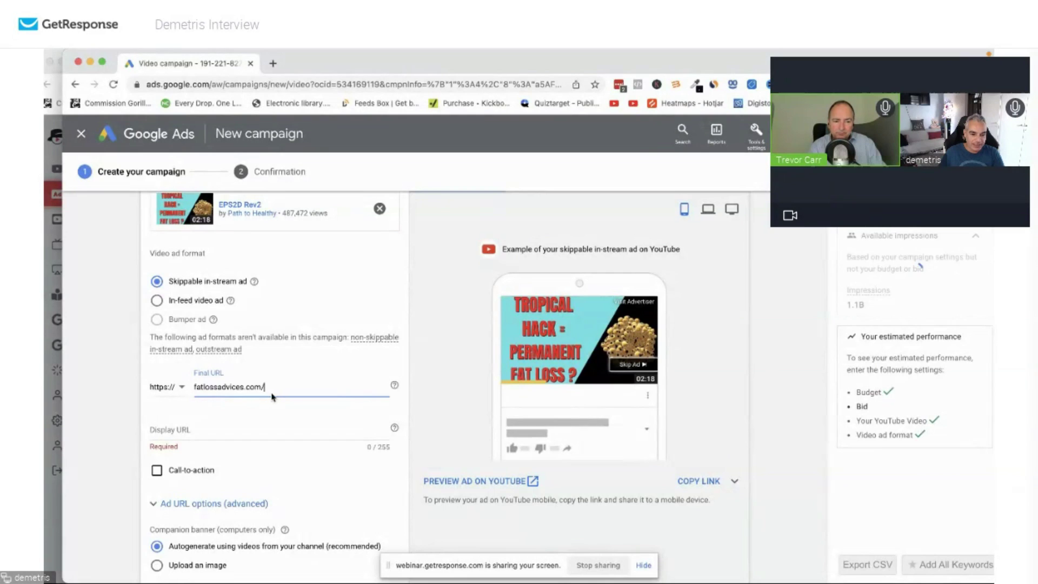
{"action": "left_click", "coordinate": [234, 425]}
{"action": "key", "text": "super+v"}
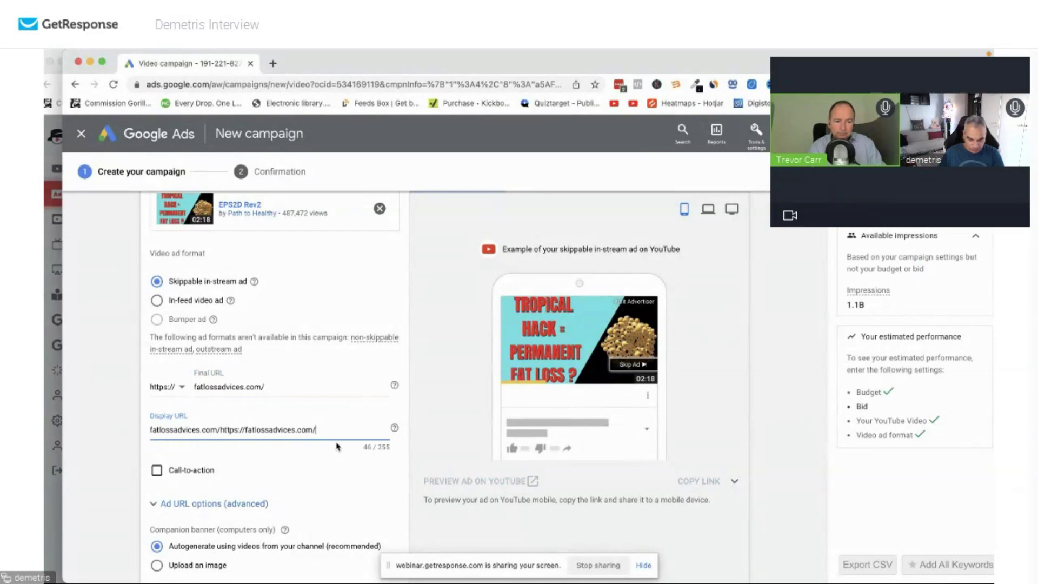
{"action": "left_click_drag", "start_coordinate": [350, 432], "coordinate": [155, 424]}
{"action": "key", "text": "BackSpace"}
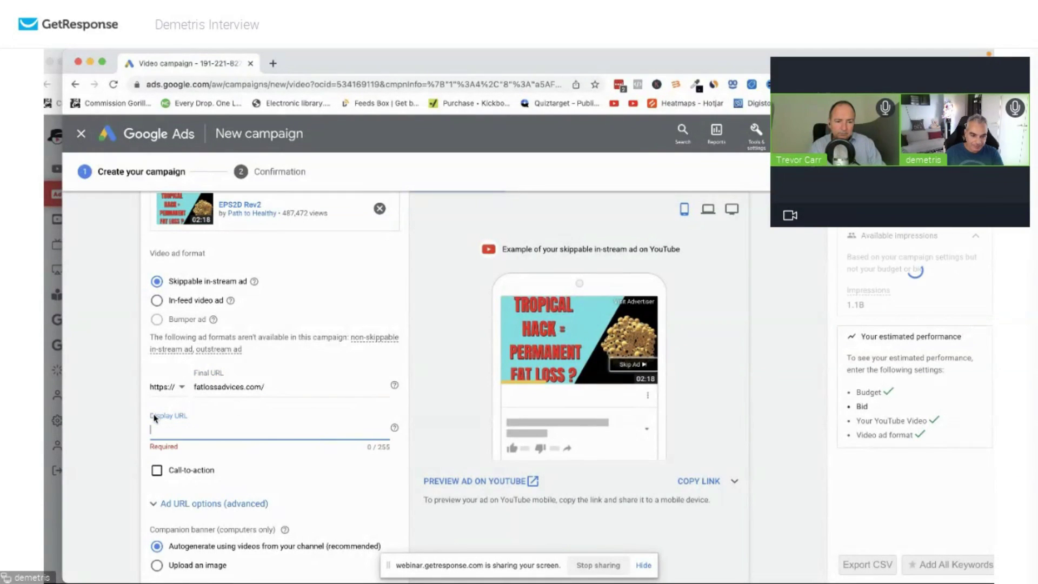
{"action": "key", "text": "super+v"}
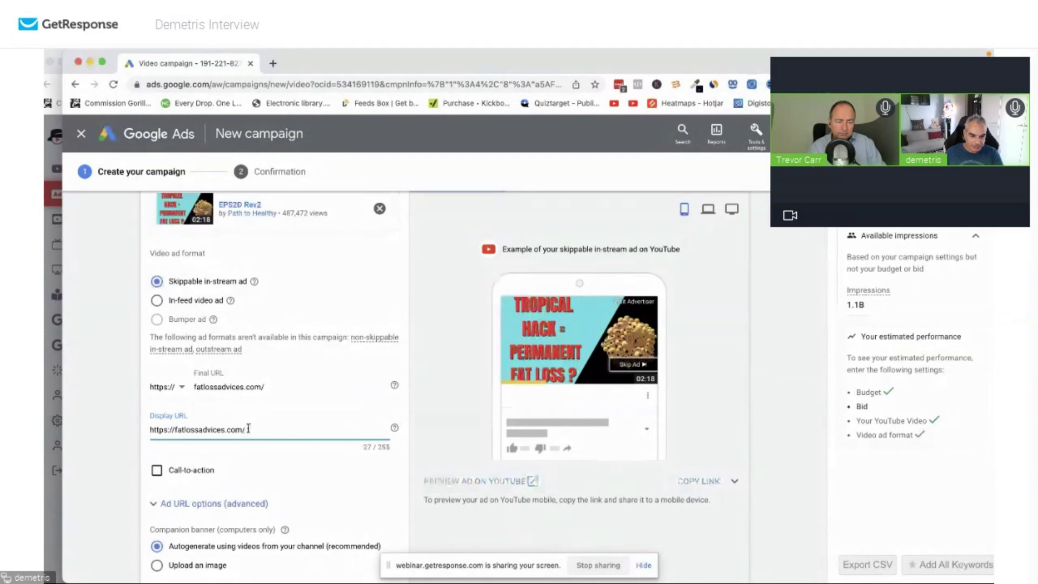
{"action": "left_click_drag", "start_coordinate": [249, 430], "coordinate": [46, 372]}
{"action": "key", "text": "BackSpace"}
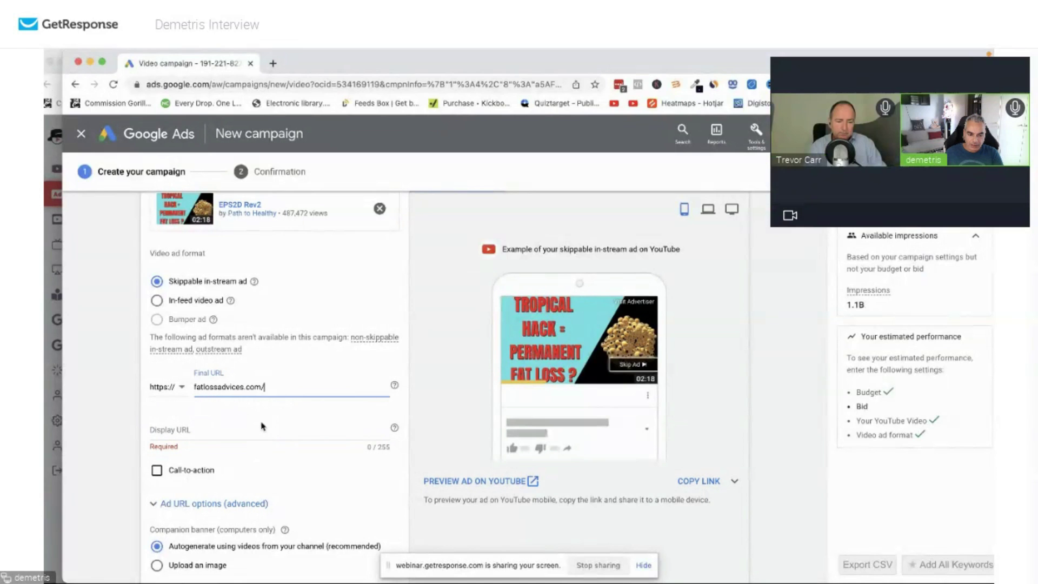
{"action": "left_click", "coordinate": [292, 384]}
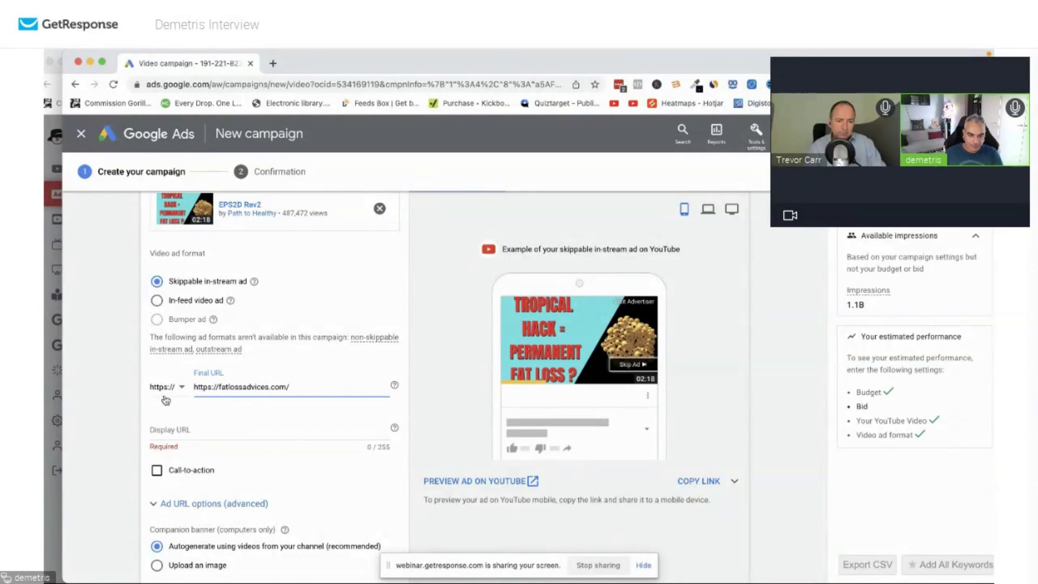
{"action": "left_click_drag", "start_coordinate": [220, 386], "coordinate": [131, 355]}
{"action": "key", "text": "BackSpace"}
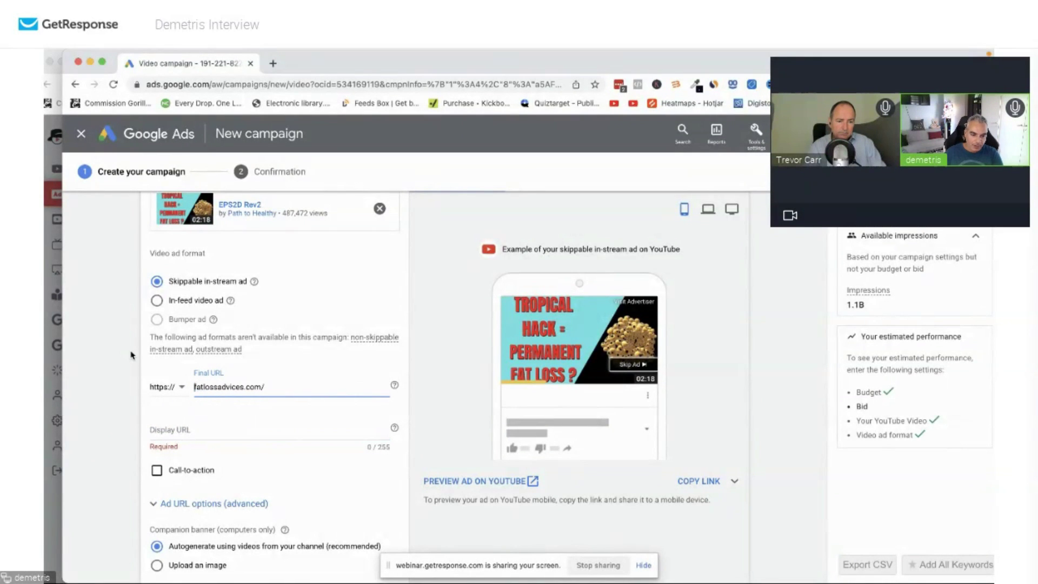
{"action": "key", "text": "BackSpace"}
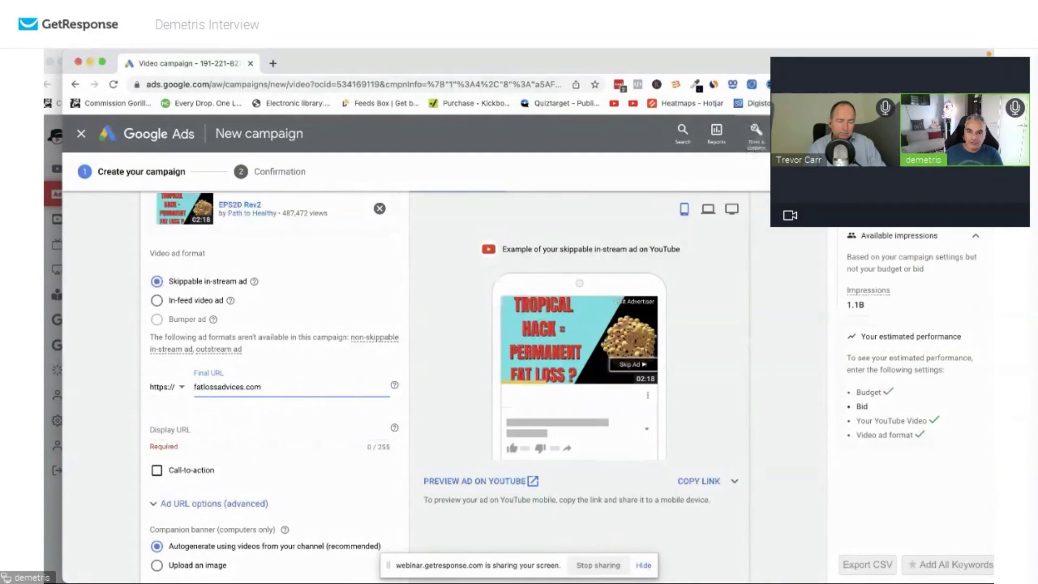
Load fatlossadvices.com in a new browser tab.
{"action": "left_click", "coordinate": [273, 64]}
{"action": "type", "text": "fatlossadvices.com"}
{"action": "key", "text": "Return"}
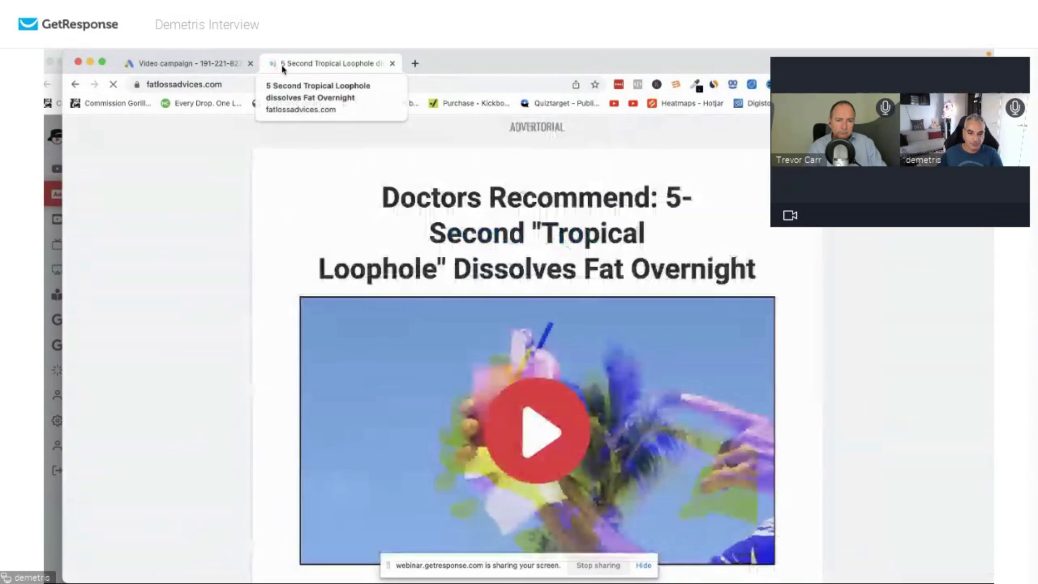
Scroll the advertorial, follow WATCH NOW to the exipure.com sales page, then close that tab.
{"action": "scroll", "coordinate": [526, 222], "scroll_direction": "down", "scroll_amount": 10}
{"action": "scroll", "coordinate": [527, 221], "scroll_direction": "up", "scroll_amount": 8}
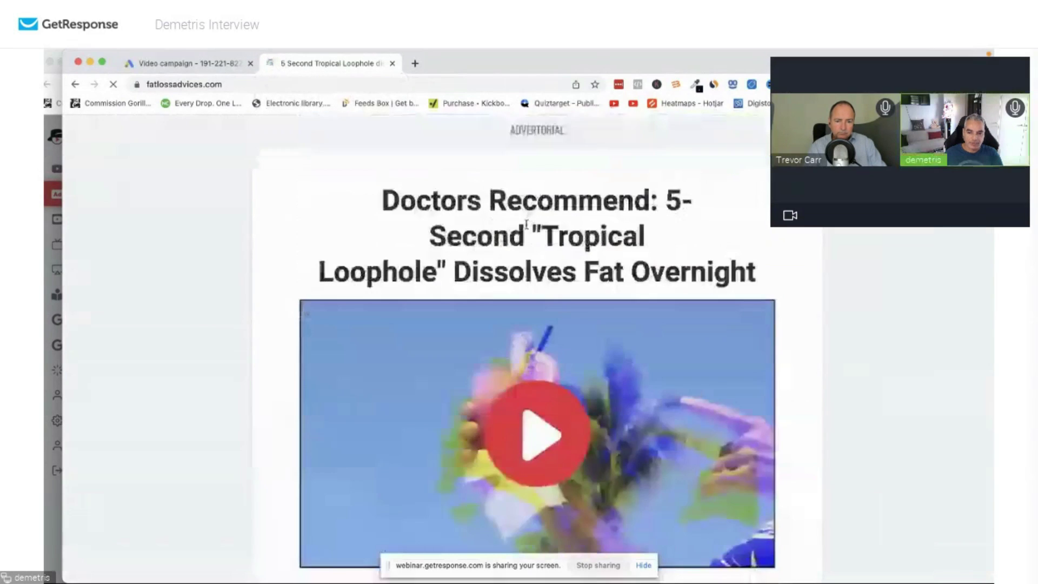
{"action": "scroll", "coordinate": [526, 224], "scroll_direction": "down", "scroll_amount": 7}
{"action": "scroll", "coordinate": [527, 227], "scroll_direction": "up", "scroll_amount": 6}
{"action": "scroll", "coordinate": [527, 229], "scroll_direction": "down", "scroll_amount": 5}
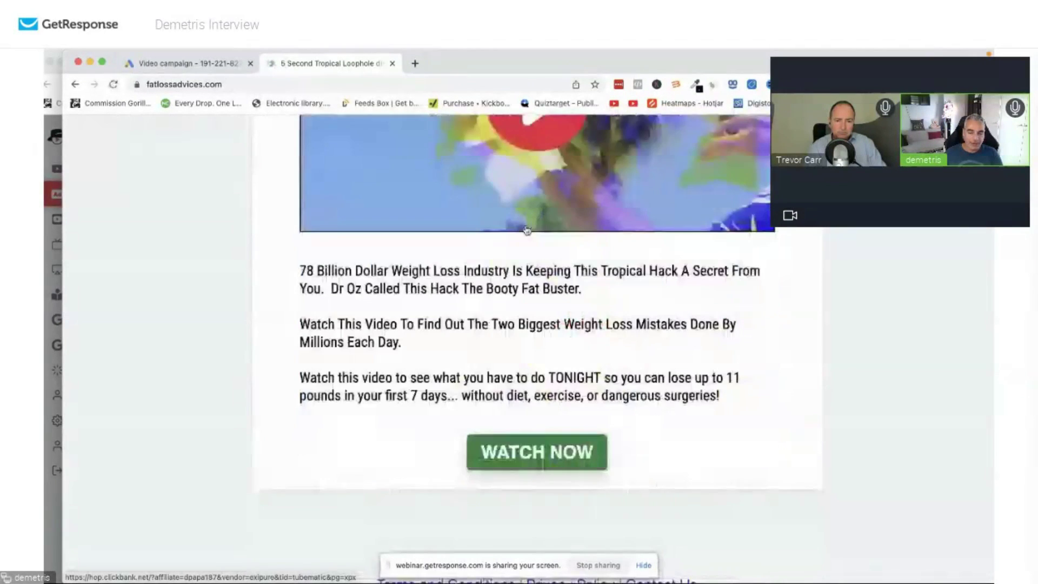
{"action": "scroll", "coordinate": [526, 230], "scroll_direction": "up", "scroll_amount": 3}
{"action": "scroll", "coordinate": [526, 229], "scroll_direction": "down", "scroll_amount": 5}
{"action": "scroll", "coordinate": [524, 229], "scroll_direction": "up", "scroll_amount": 3}
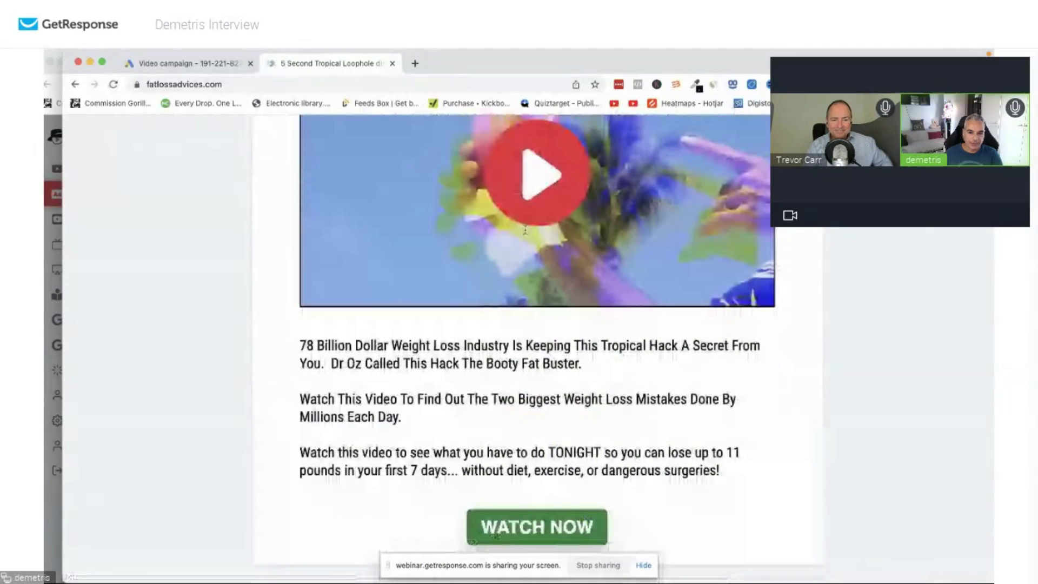
{"action": "left_click", "coordinate": [582, 524]}
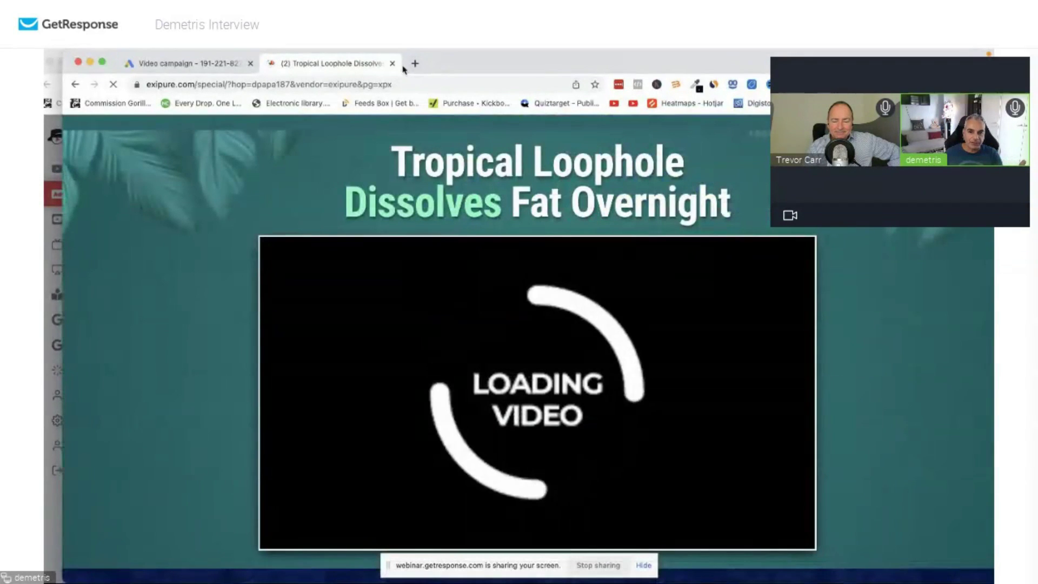
{"action": "key", "text": "super+w"}
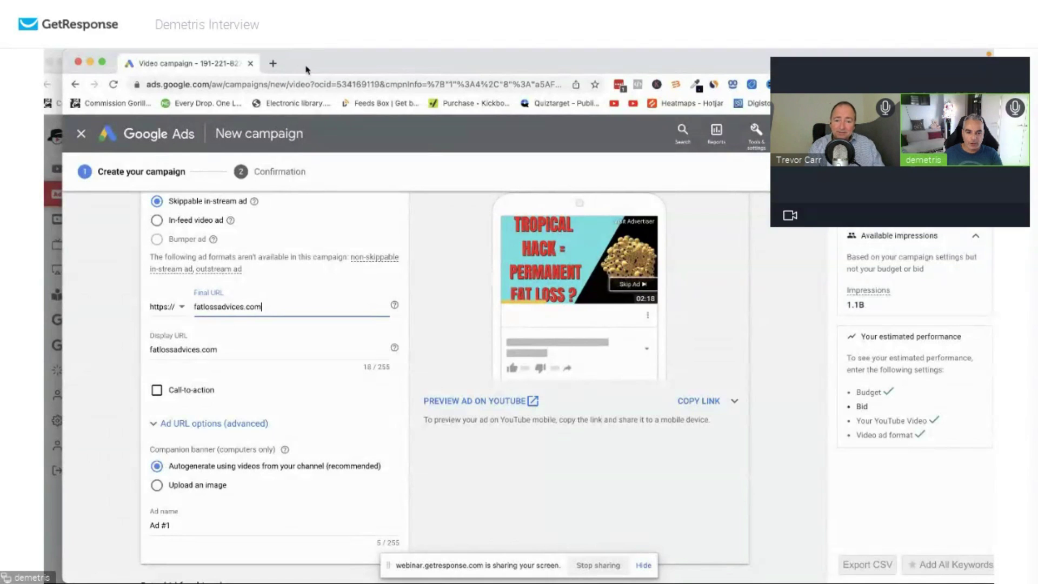
Check Tubematic's video details, then enable a call-to-action on the Google Ads video ad.
{"action": "key", "text": "super+Tab"}
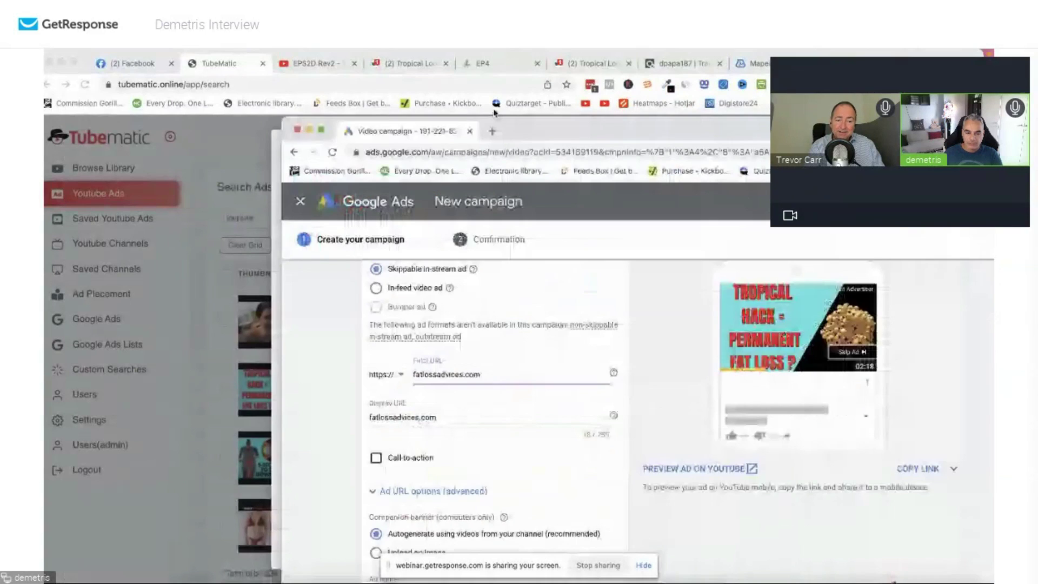
{"action": "left_click_drag", "start_coordinate": [427, 157], "coordinate": [951, 244]}
{"action": "left_click", "coordinate": [377, 279]}
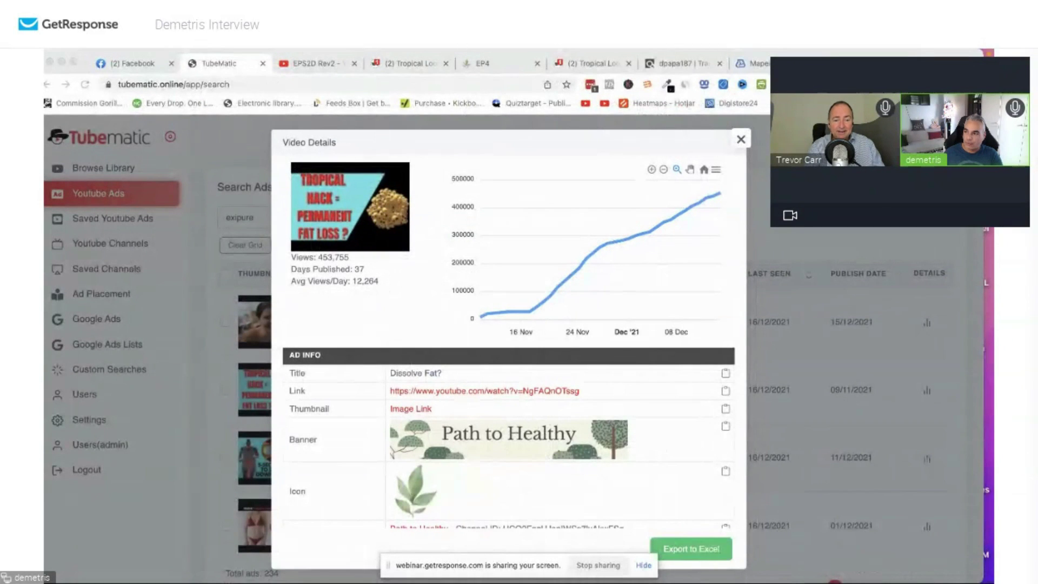
{"action": "left_click_drag", "start_coordinate": [951, 244], "coordinate": [352, 50]}
{"action": "left_click", "coordinate": [103, 390]}
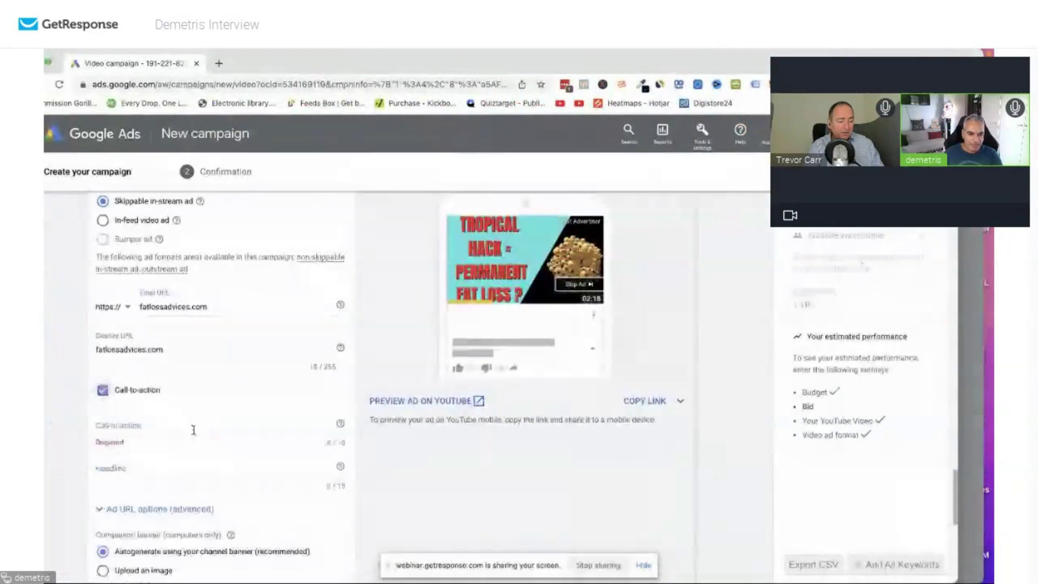
{"action": "left_click", "coordinate": [171, 427]}
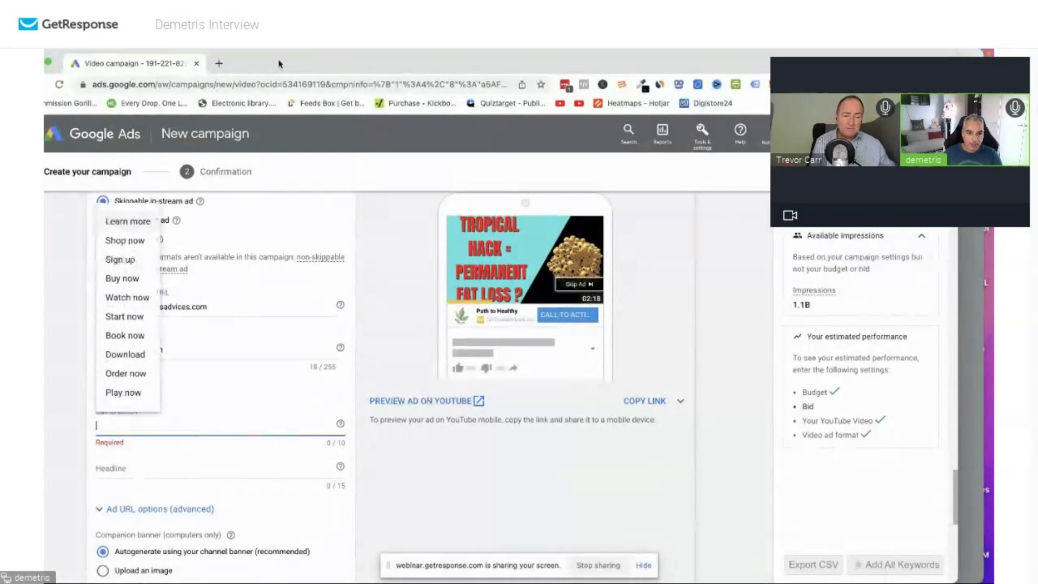
Enter 'Dissolved Fat?' as the ad headline while comparing against the Tubematic ad.
{"action": "left_click_drag", "start_coordinate": [286, 66], "coordinate": [311, 65]}
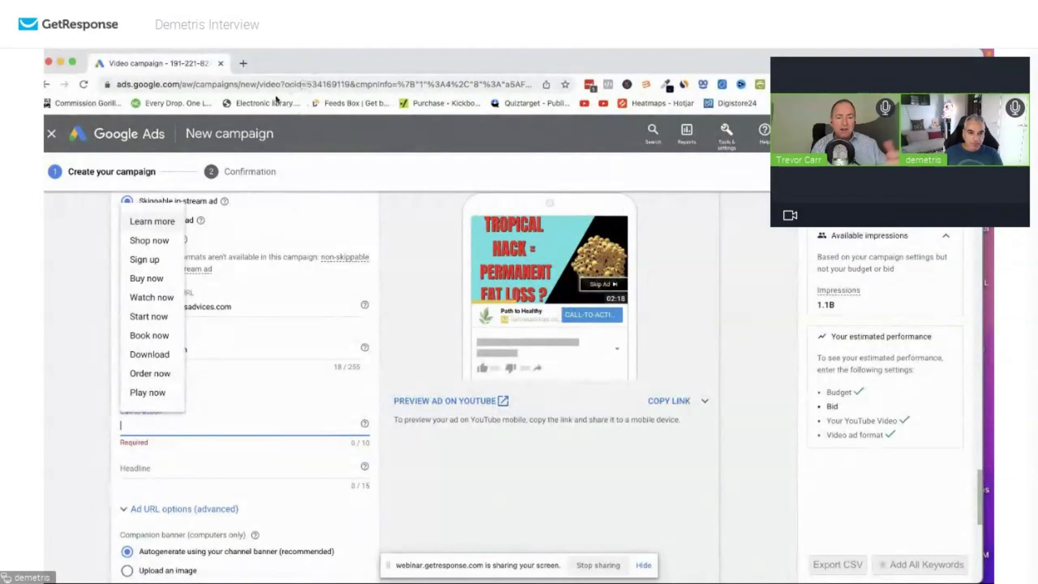
{"action": "left_click_drag", "start_coordinate": [269, 72], "coordinate": [324, 76]}
{"action": "left_click", "coordinate": [211, 482]}
{"action": "type", "text": "St"}
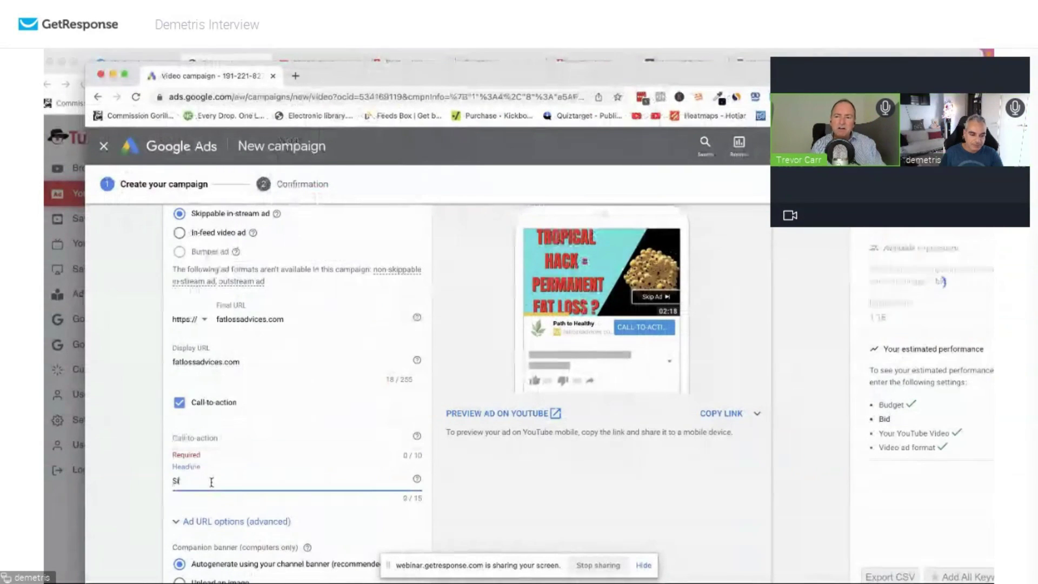
{"action": "key", "text": "BackSpace"}
{"action": "key", "text": "BackSpace"}
{"action": "type", "text": "Dis"}
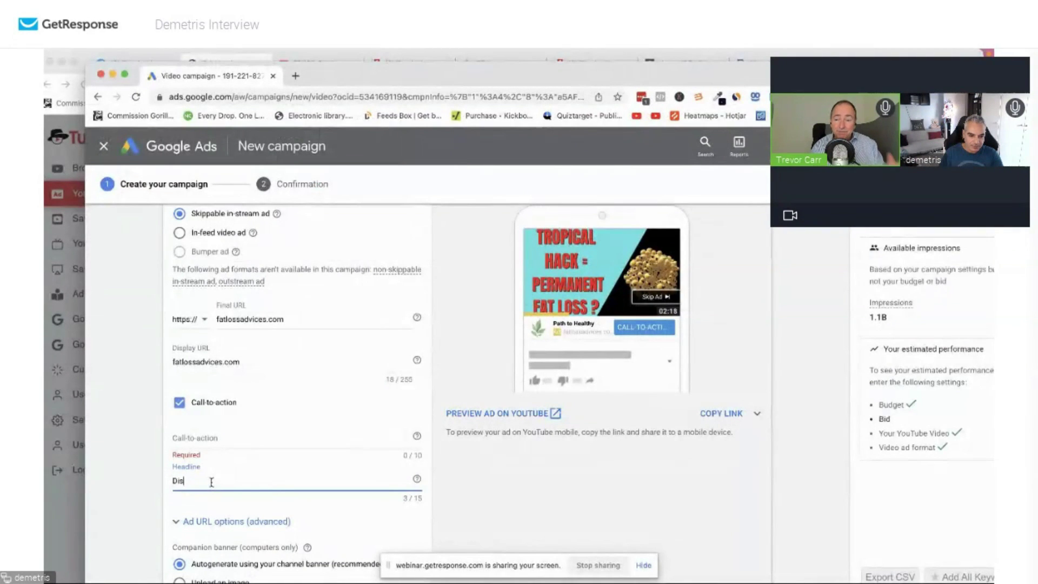
{"action": "type", "text": "solved "}
{"action": "type", "text": "Fa"}
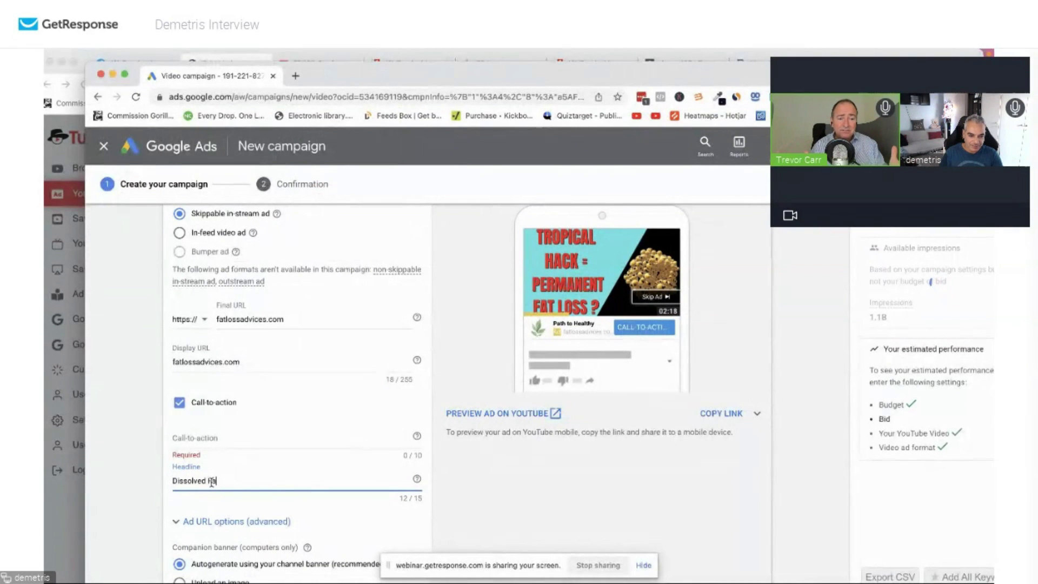
{"action": "type", "text": "t?"}
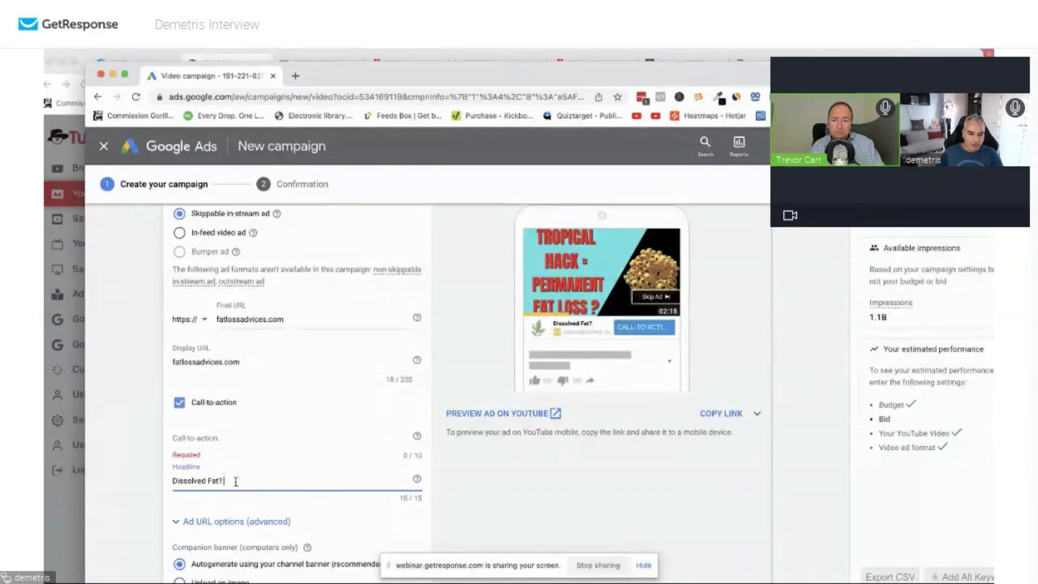
{"action": "left_click_drag", "start_coordinate": [231, 480], "coordinate": [172, 481]}
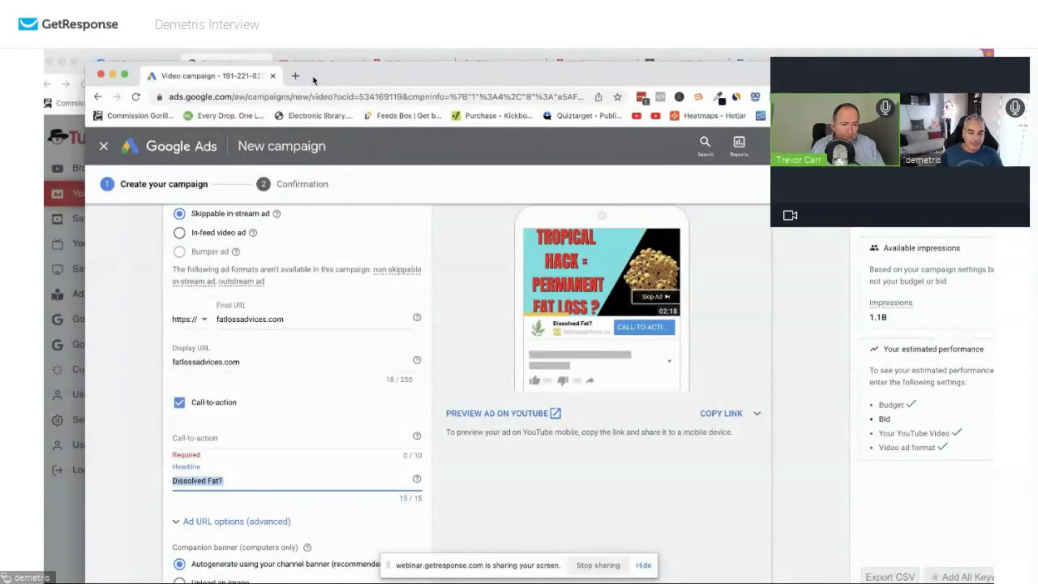
Fix the headline to read 'Dissolve Fat?' by removing the extra 'd'.
{"action": "left_click_drag", "start_coordinate": [314, 80], "coordinate": [469, 81]}
{"action": "triple_click", "coordinate": [311, 468]}
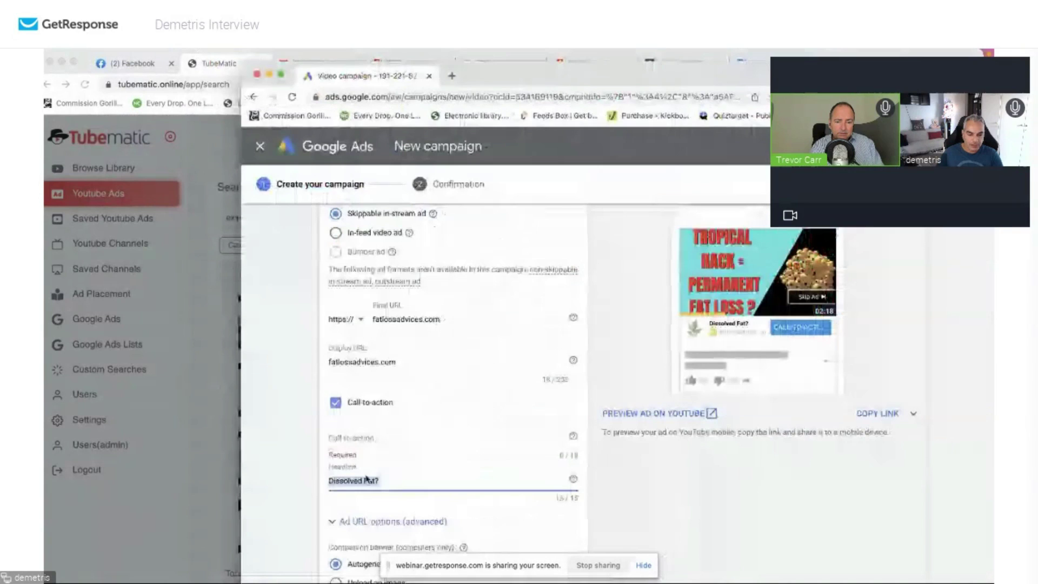
{"action": "left_click", "coordinate": [360, 481]}
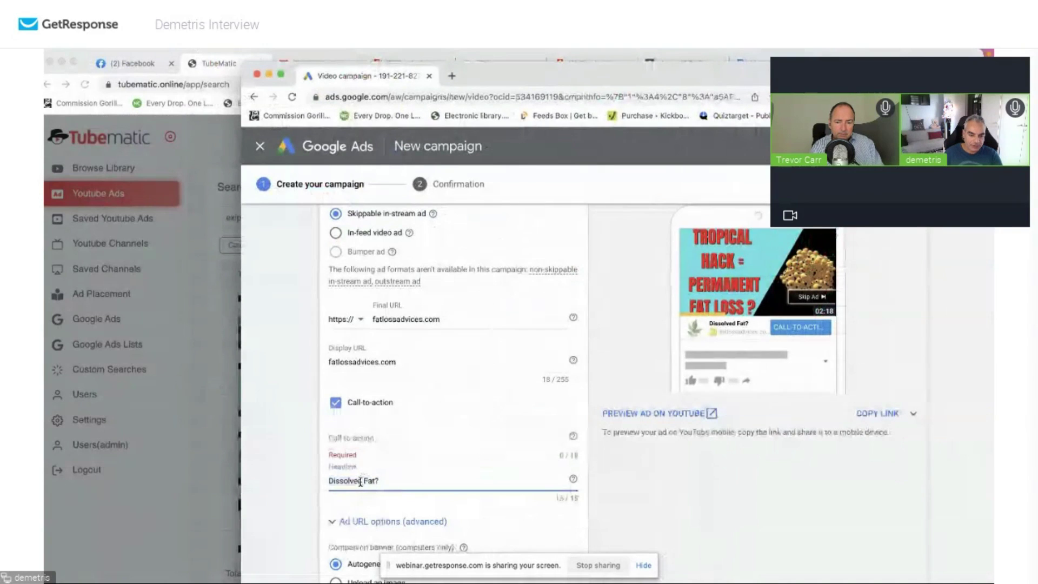
{"action": "key", "text": "BackSpace"}
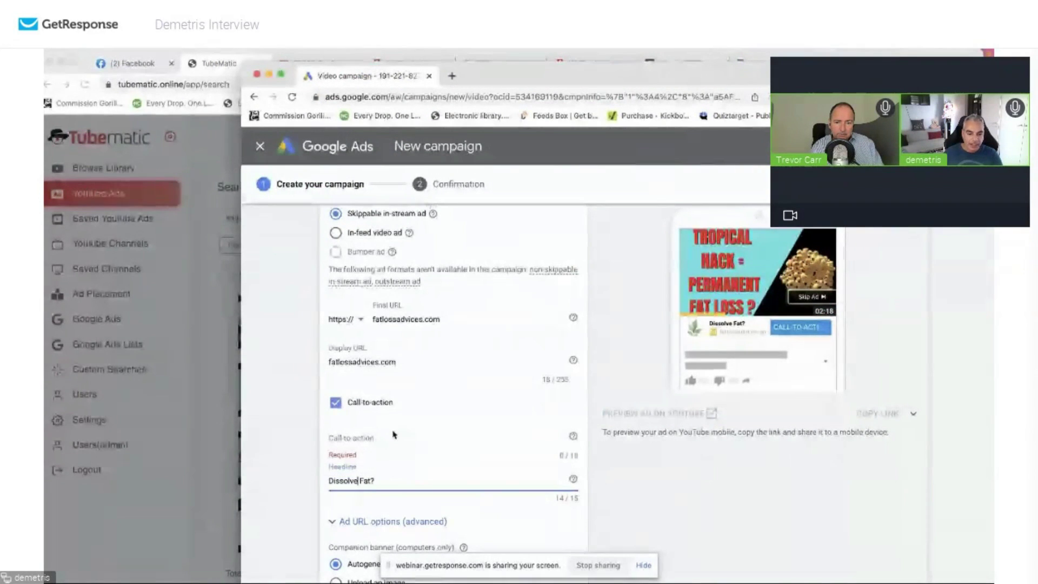
{"action": "left_click", "coordinate": [387, 438]}
Review the competitor ad's details in Tubematic and close the popup.
{"action": "left_click_drag", "start_coordinate": [487, 79], "coordinate": [960, 252]}
{"action": "left_click", "coordinate": [475, 252]}
{"action": "scroll", "coordinate": [366, 301], "scroll_direction": "down", "scroll_amount": 4}
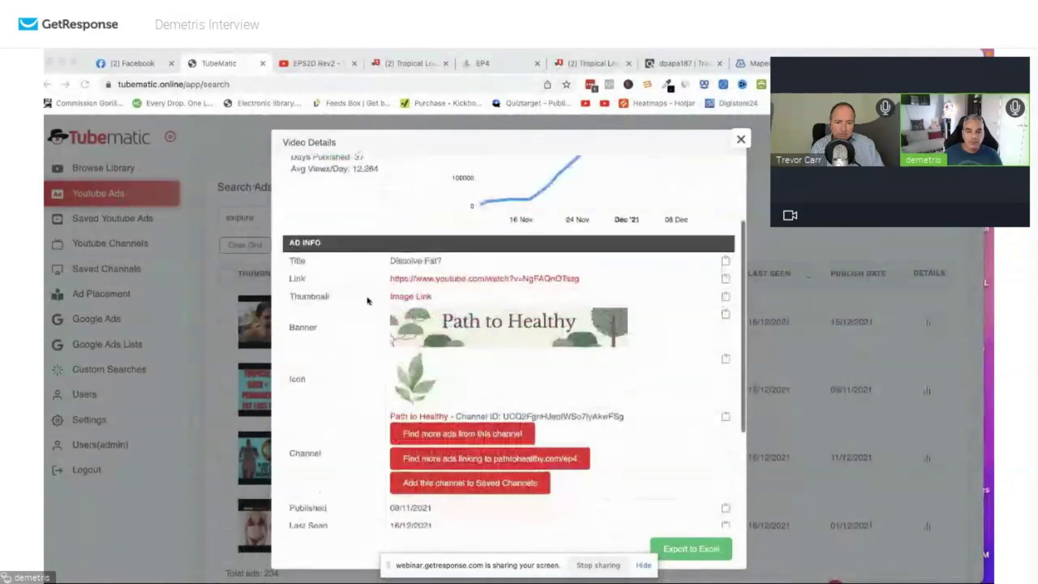
{"action": "scroll", "coordinate": [474, 251], "scroll_direction": "up", "scroll_amount": 4}
{"action": "left_click", "coordinate": [740, 139]}
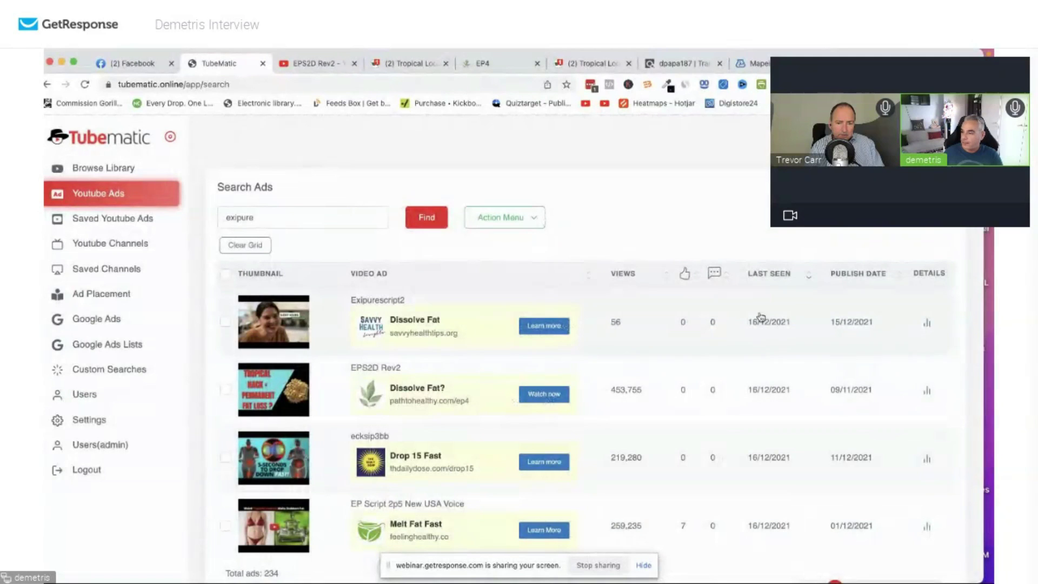
Set the video ad's call-to-action to 'Watch Now'.
{"action": "key", "text": "super+grave"}
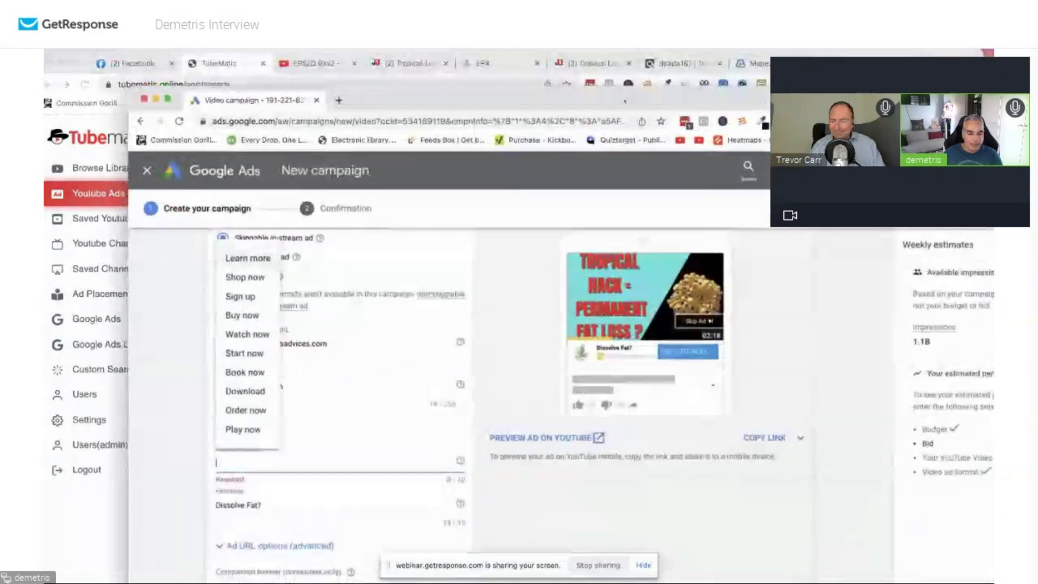
{"action": "type", "text": "Watch"}
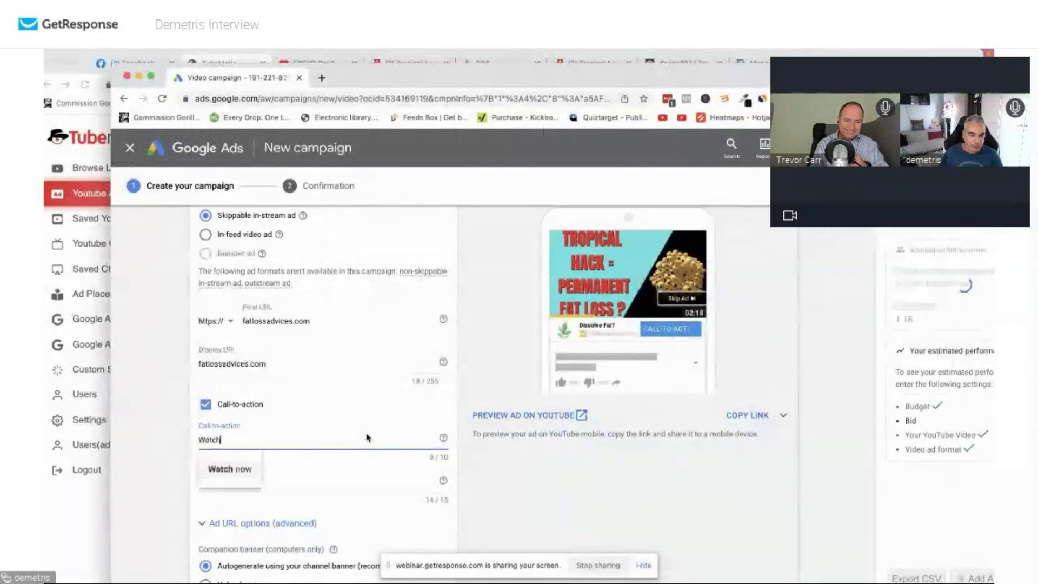
{"action": "type", "text": " Now"}
{"action": "scroll", "coordinate": [456, 447], "scroll_direction": "down", "scroll_amount": 1}
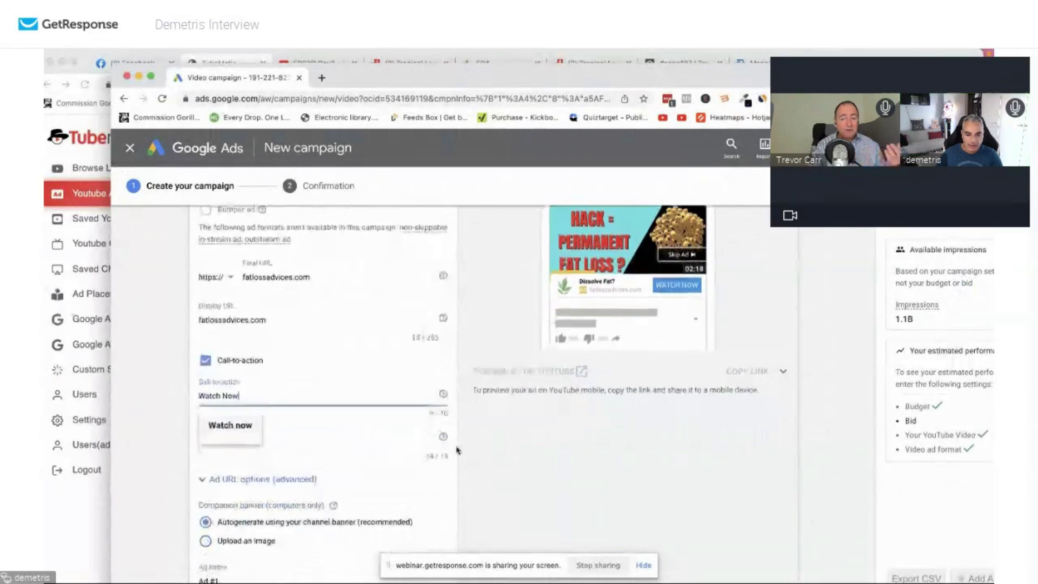
{"action": "left_click", "coordinate": [495, 453]}
Select 'Upload an image' for the companion banner, then minimise the Google Ads window.
{"action": "scroll", "coordinate": [274, 417], "scroll_direction": "up", "scroll_amount": 1}
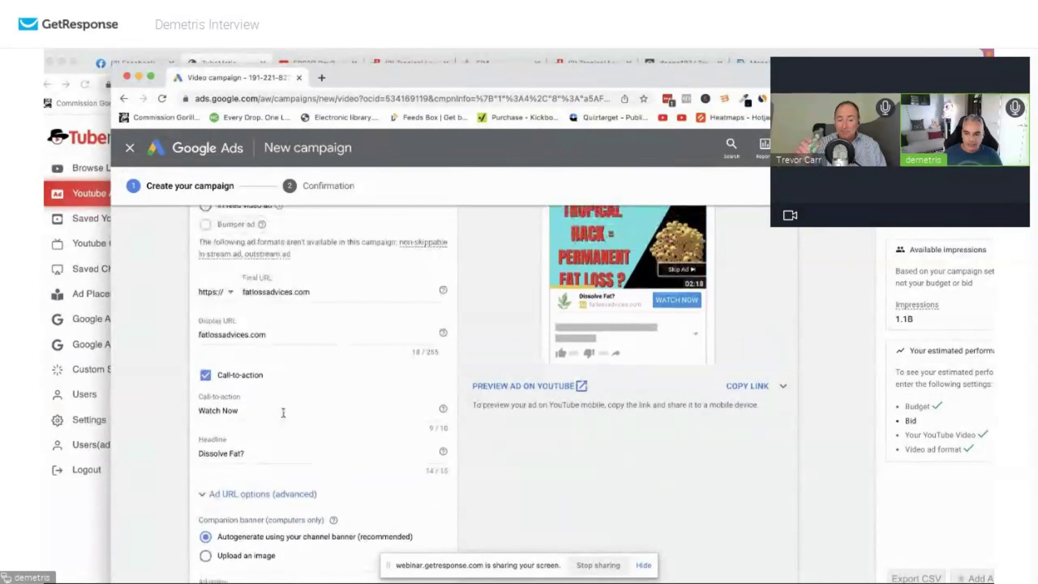
{"action": "scroll", "coordinate": [280, 416], "scroll_direction": "up", "scroll_amount": 1}
{"action": "scroll", "coordinate": [270, 427], "scroll_direction": "down", "scroll_amount": 3}
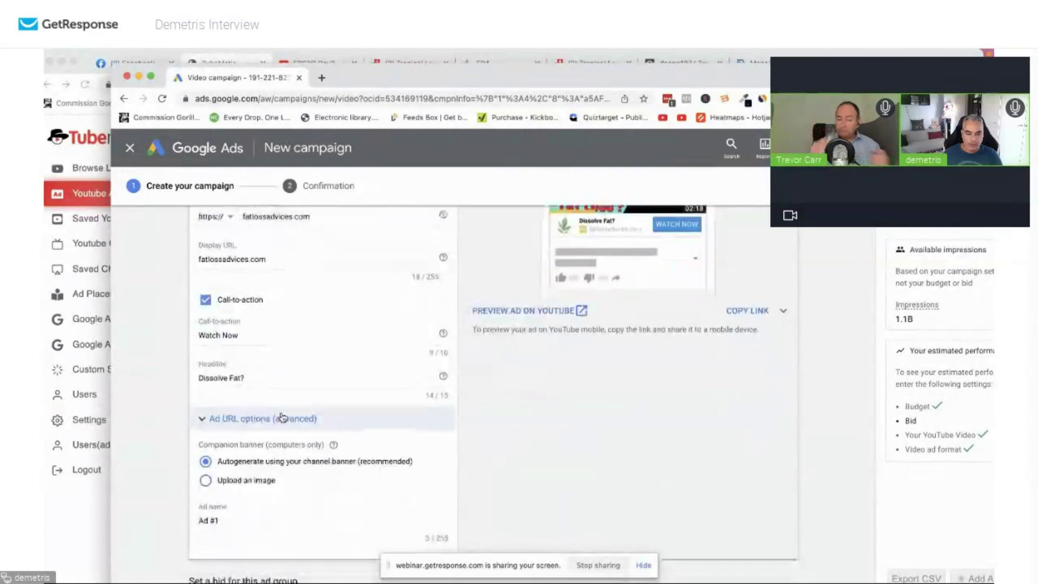
{"action": "scroll", "coordinate": [276, 430], "scroll_direction": "up", "scroll_amount": 1}
{"action": "scroll", "coordinate": [281, 426], "scroll_direction": "down", "scroll_amount": 2}
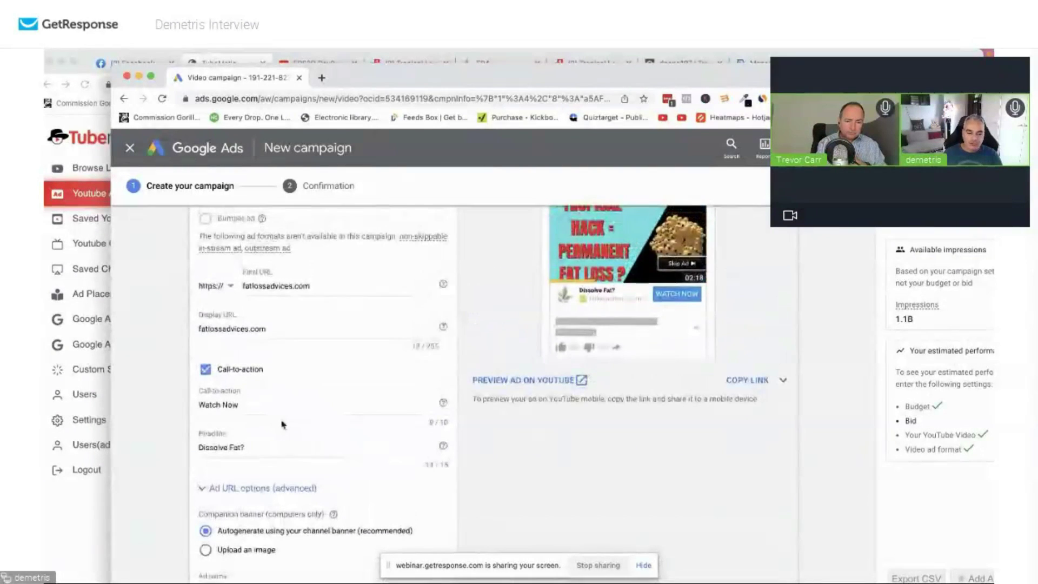
{"action": "left_click", "coordinate": [265, 477]}
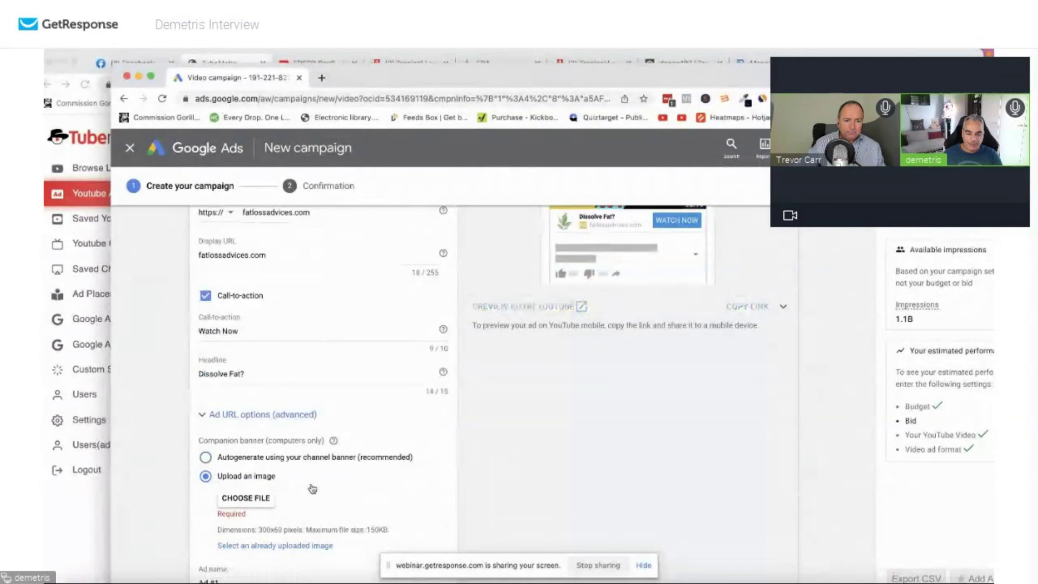
{"action": "double_click", "coordinate": [355, 77]}
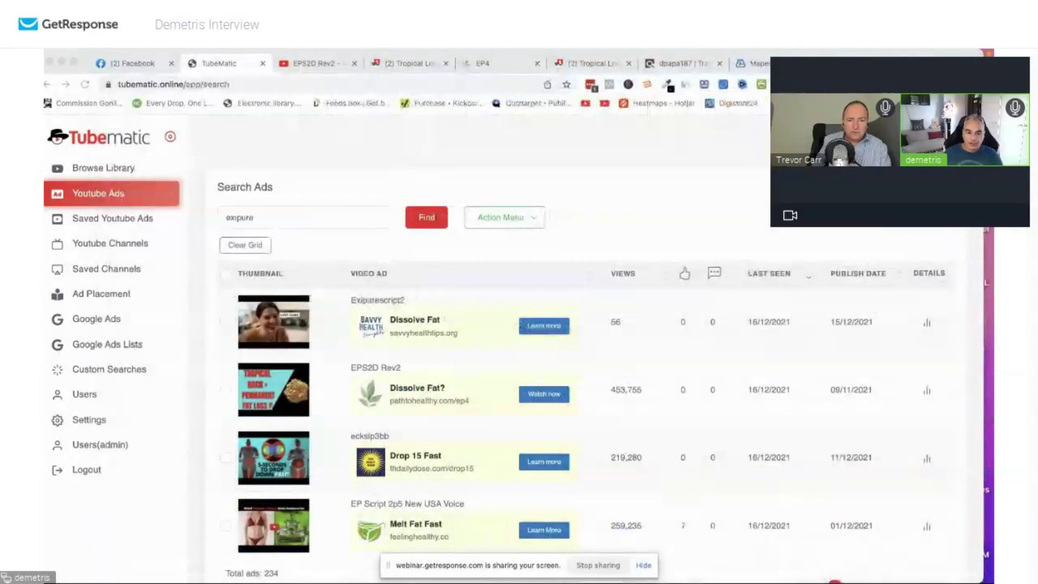
Save the EPS2D Rev2 ad's Path to Healthy banner as channels4_banner.jpeg, replacing the existing file.
{"action": "left_click", "coordinate": [927, 390]}
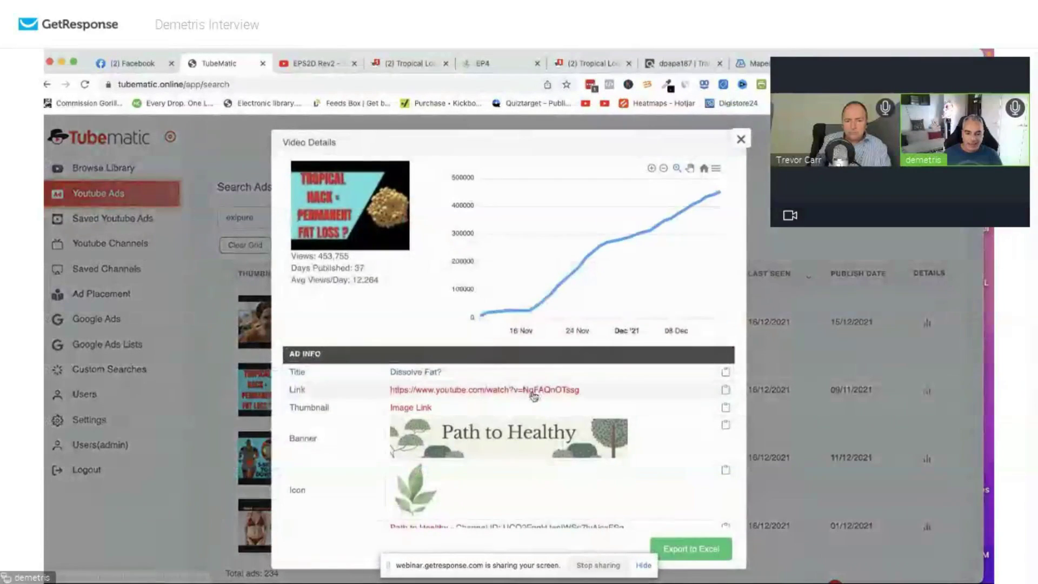
{"action": "scroll", "coordinate": [534, 396], "scroll_direction": "down", "scroll_amount": 2}
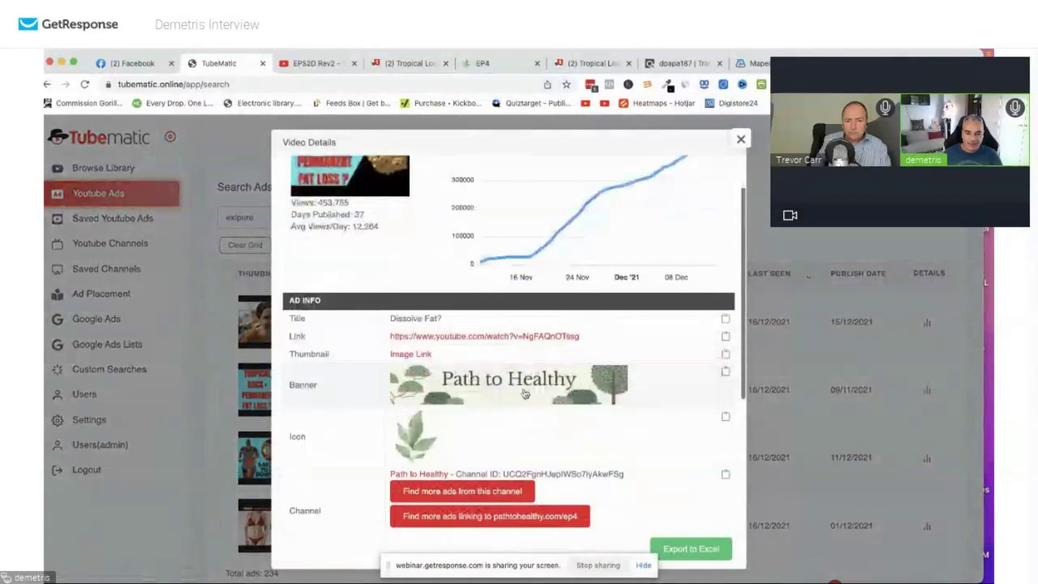
{"action": "right_click", "coordinate": [528, 381]}
{"action": "left_click", "coordinate": [550, 401]}
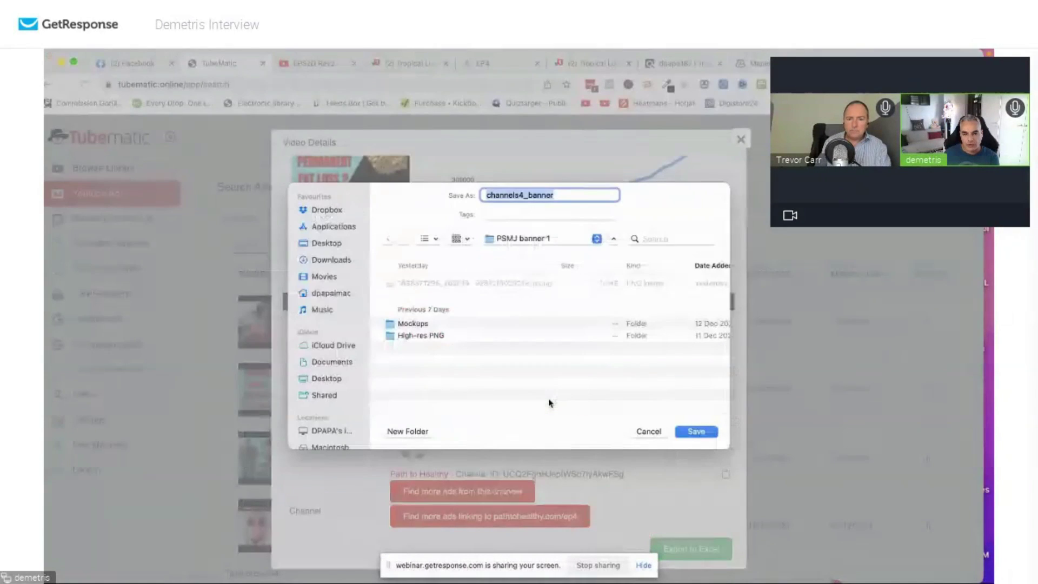
{"action": "key", "text": "Return"}
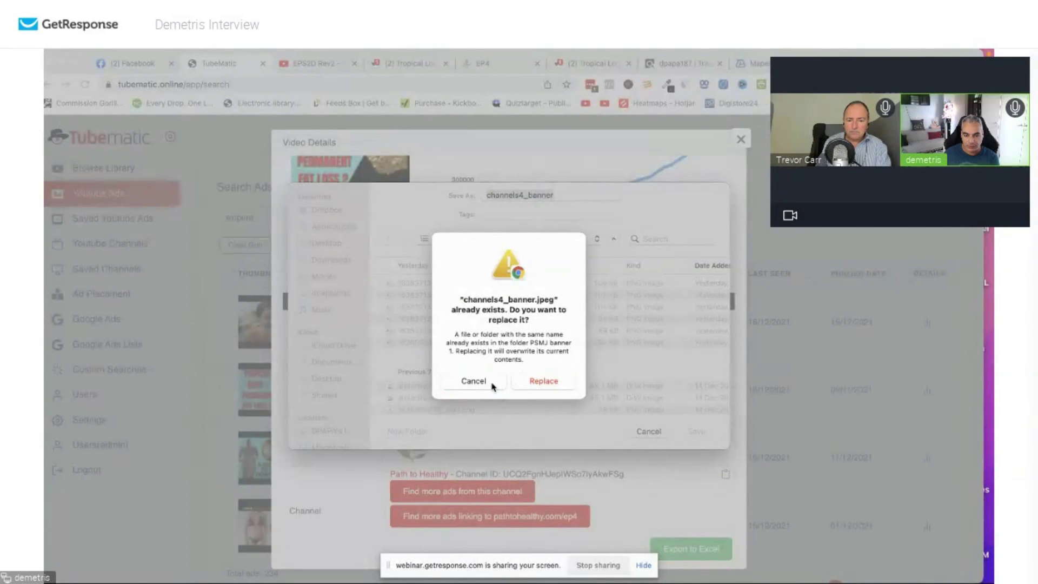
{"action": "left_click", "coordinate": [543, 380]}
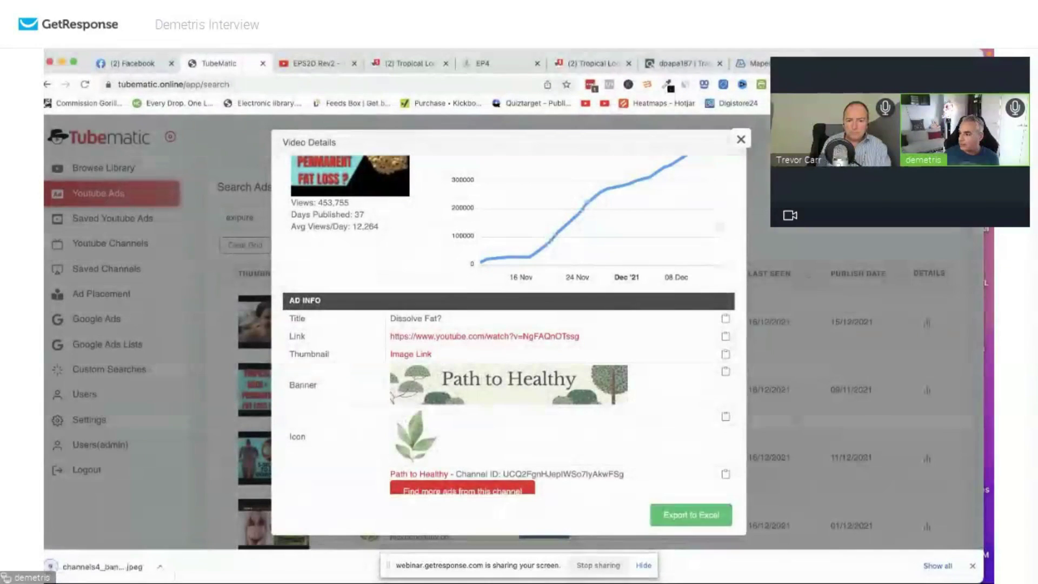
{"action": "key", "text": "super+Tab"}
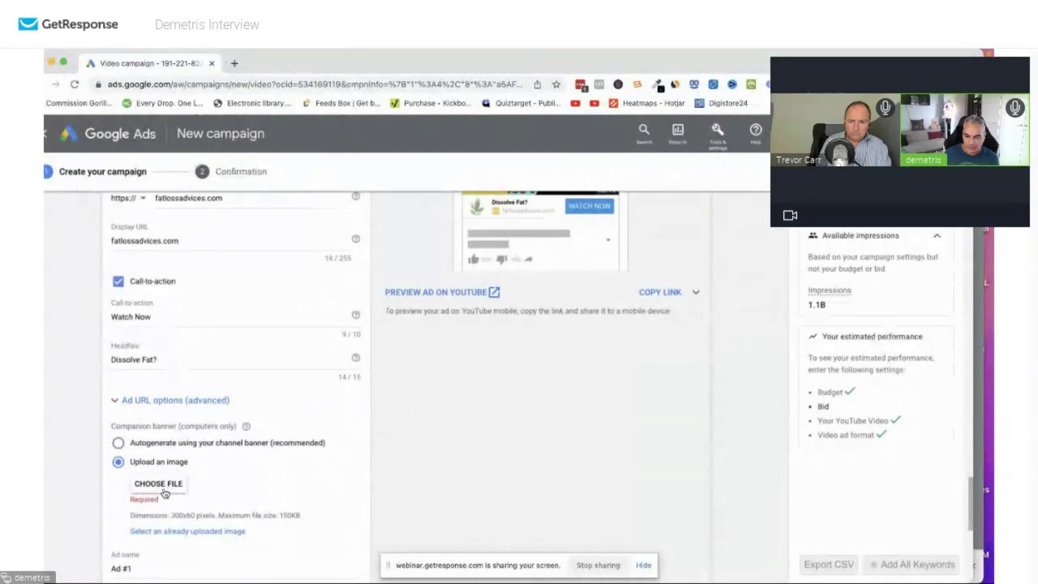
Upload Documents > PSMJ banner 1 > channels4_banner.jpeg as the companion banner; it's rejected for not being 300x60.
{"action": "left_click", "coordinate": [165, 493]}
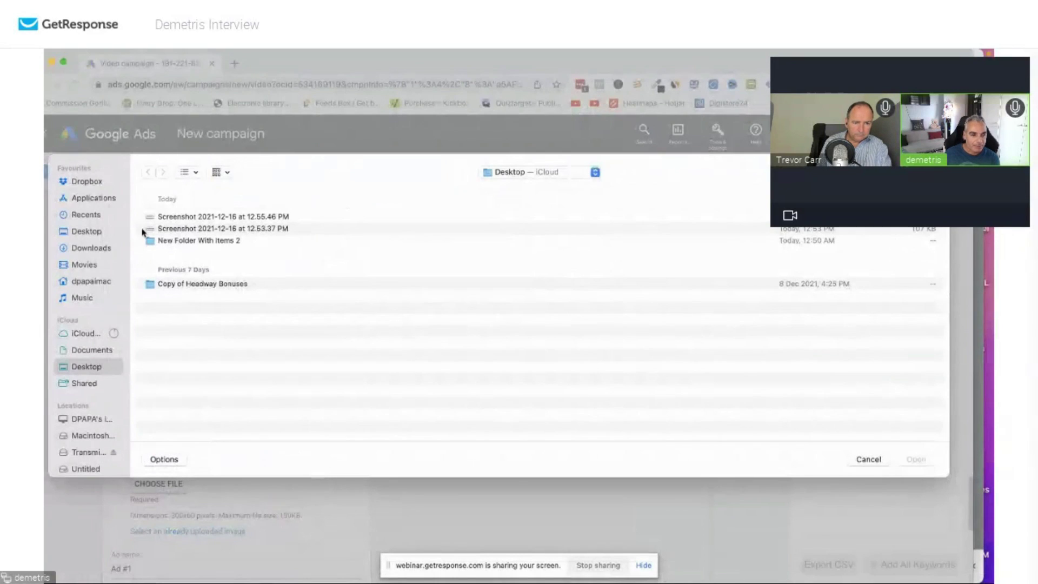
{"action": "left_click", "coordinate": [92, 350]}
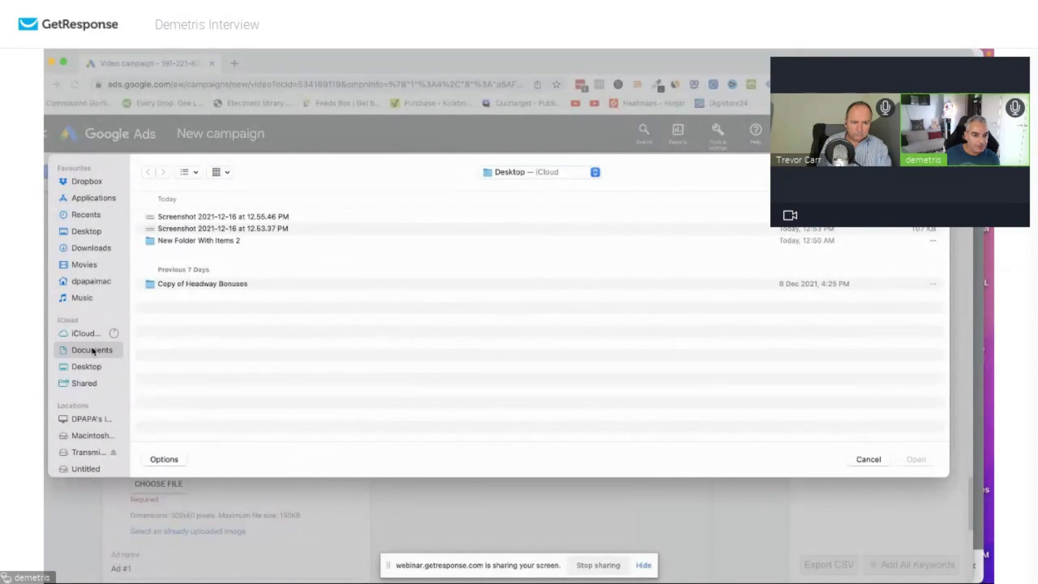
{"action": "double_click", "coordinate": [162, 217]}
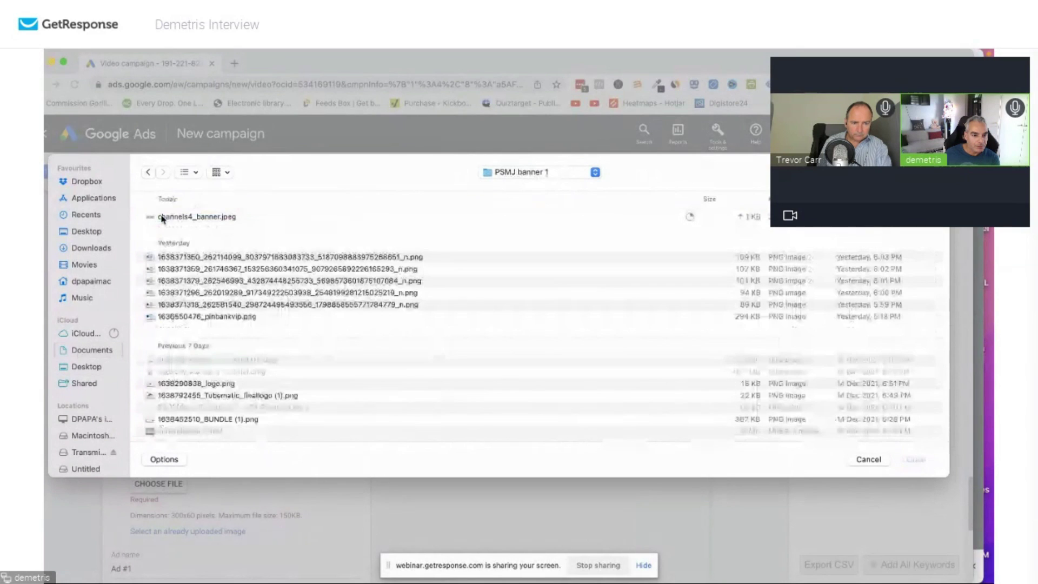
{"action": "left_click", "coordinate": [185, 216]}
{"action": "left_click", "coordinate": [912, 460]}
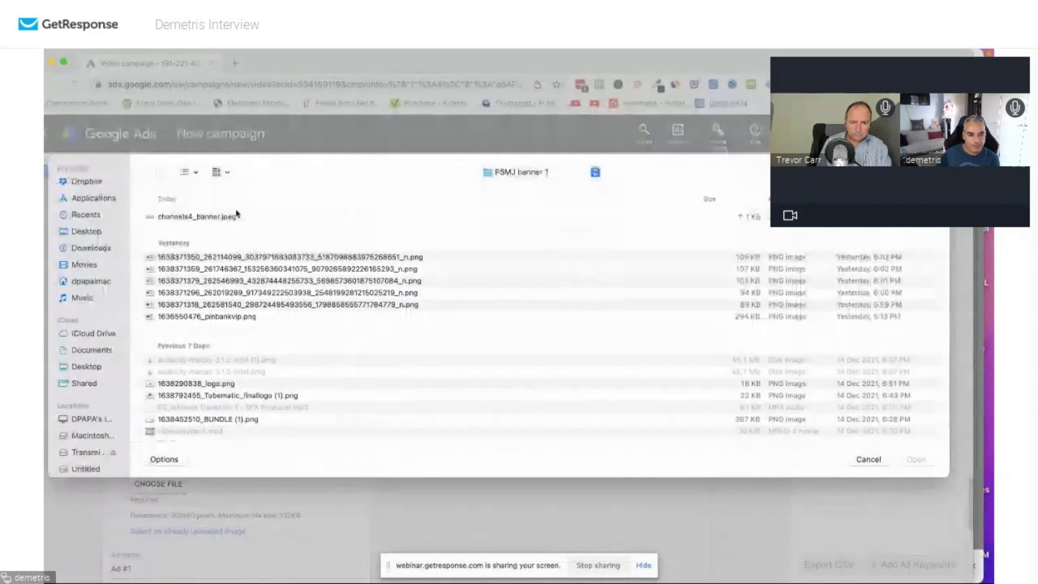
{"action": "left_click", "coordinate": [225, 217]}
{"action": "left_click", "coordinate": [915, 459]}
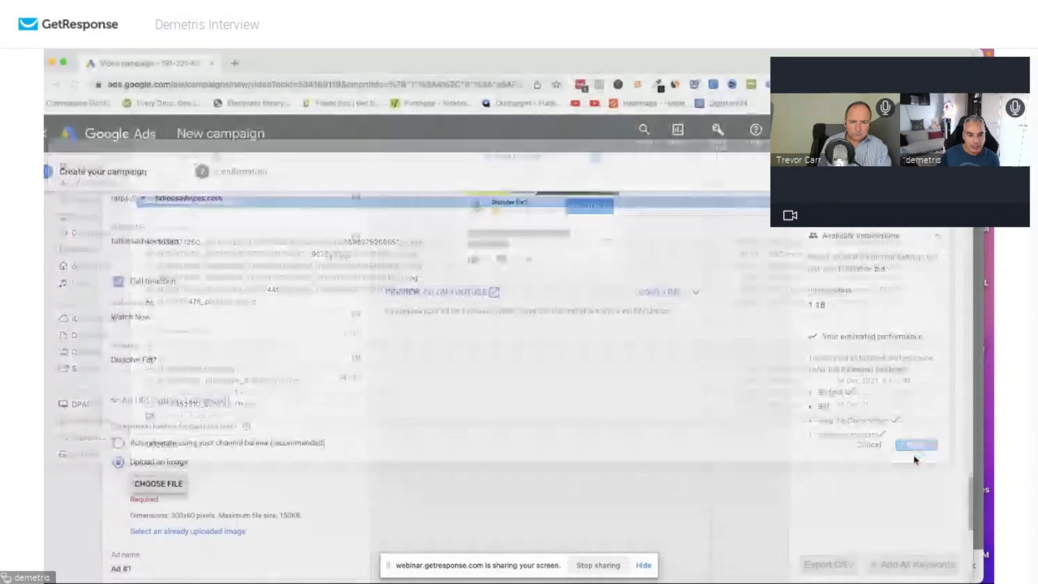
Go to canva.com in a new tab and open the 'Have a safe trip!' design from Recent designs.
{"action": "left_click", "coordinate": [234, 64]}
{"action": "type", "text": "canva.com"}
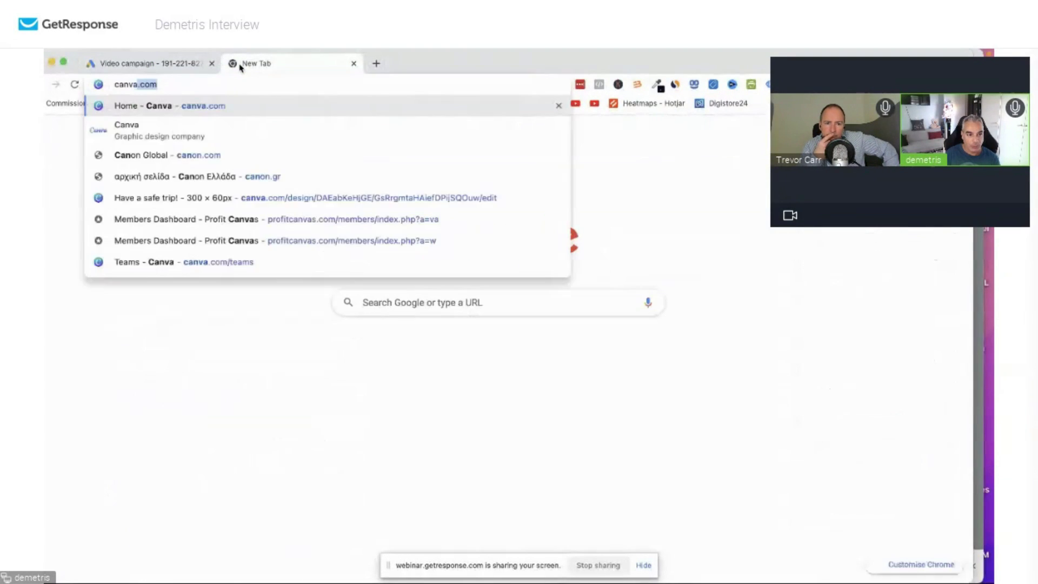
{"action": "key", "text": "Return"}
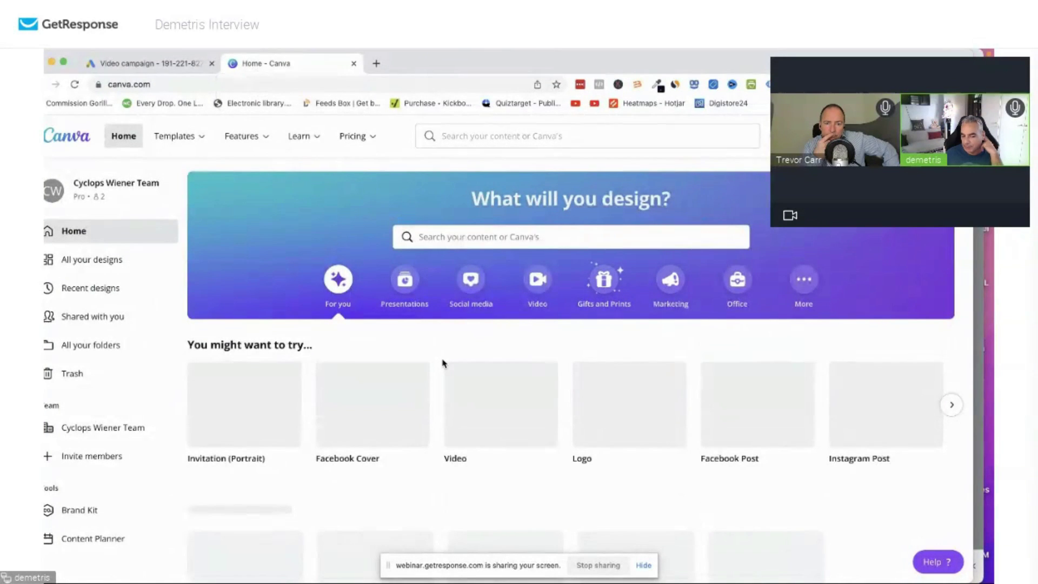
{"action": "scroll", "coordinate": [435, 376], "scroll_direction": "down", "scroll_amount": 2}
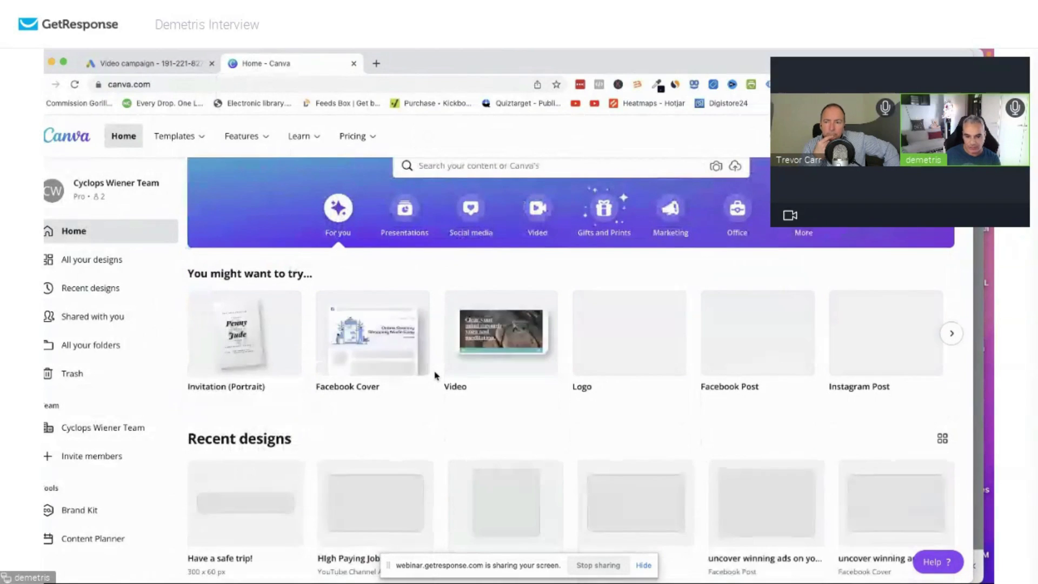
{"action": "scroll", "coordinate": [436, 376], "scroll_direction": "down", "scroll_amount": 1}
{"action": "scroll", "coordinate": [433, 373], "scroll_direction": "down", "scroll_amount": 2}
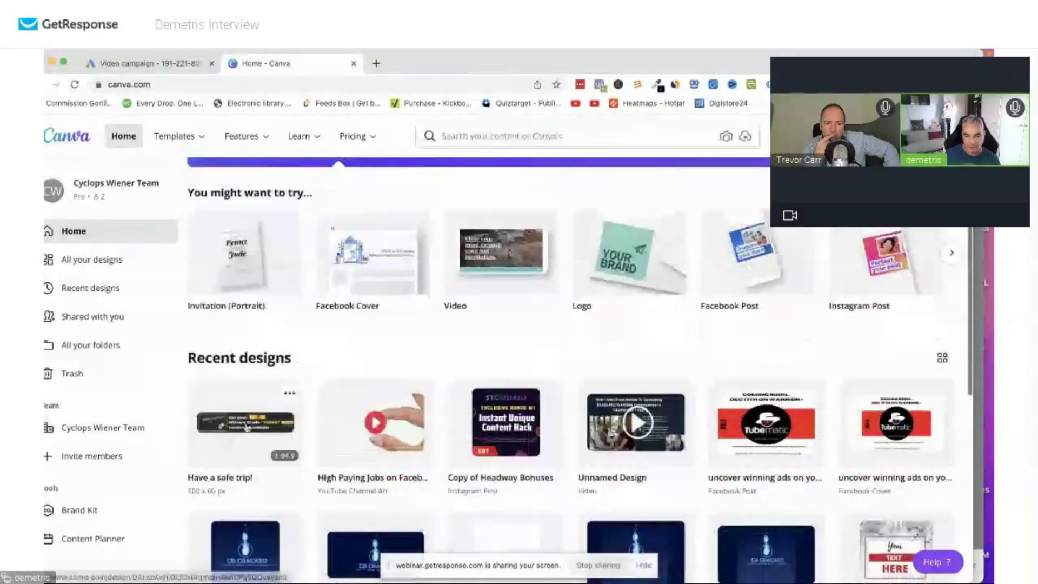
{"action": "left_click", "coordinate": [246, 427]}
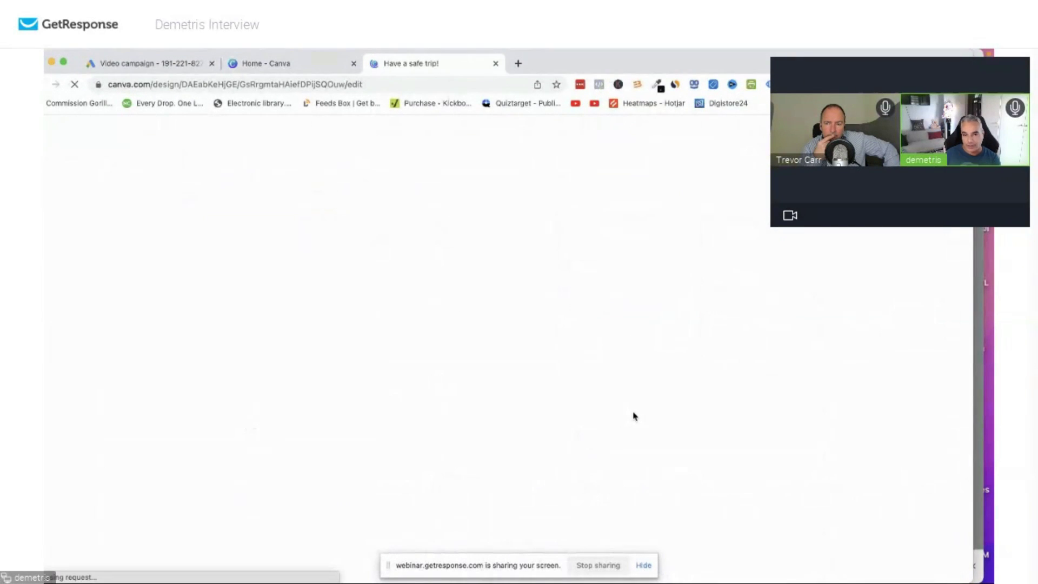
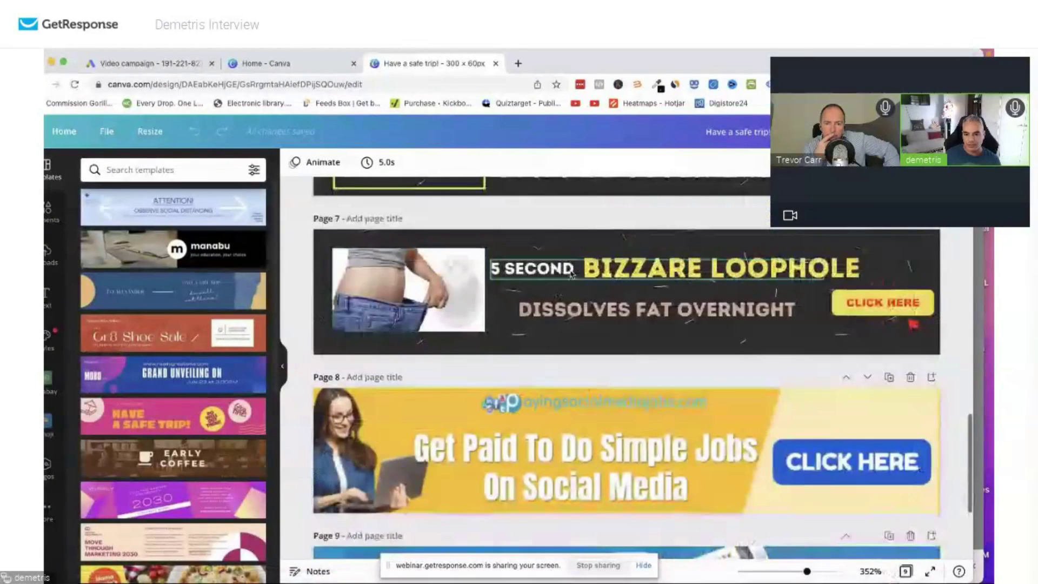
Duplicate the yellow page 8 'Get Paid To Do Simple Jobs' banner as page 9 and show the Uploads panel.
{"action": "scroll", "coordinate": [650, 381], "scroll_direction": "down", "scroll_amount": 2}
{"action": "scroll", "coordinate": [651, 384], "scroll_direction": "down", "scroll_amount": 1}
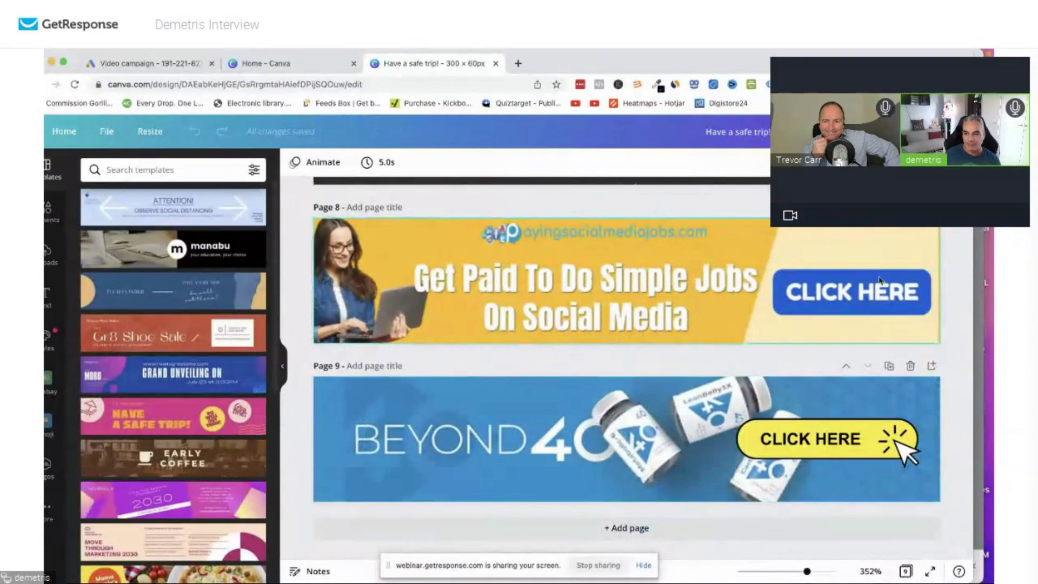
{"action": "left_click", "coordinate": [592, 288]}
{"action": "key", "text": "ctrl+d"}
{"action": "scroll", "coordinate": [705, 367], "scroll_direction": "up", "scroll_amount": 6}
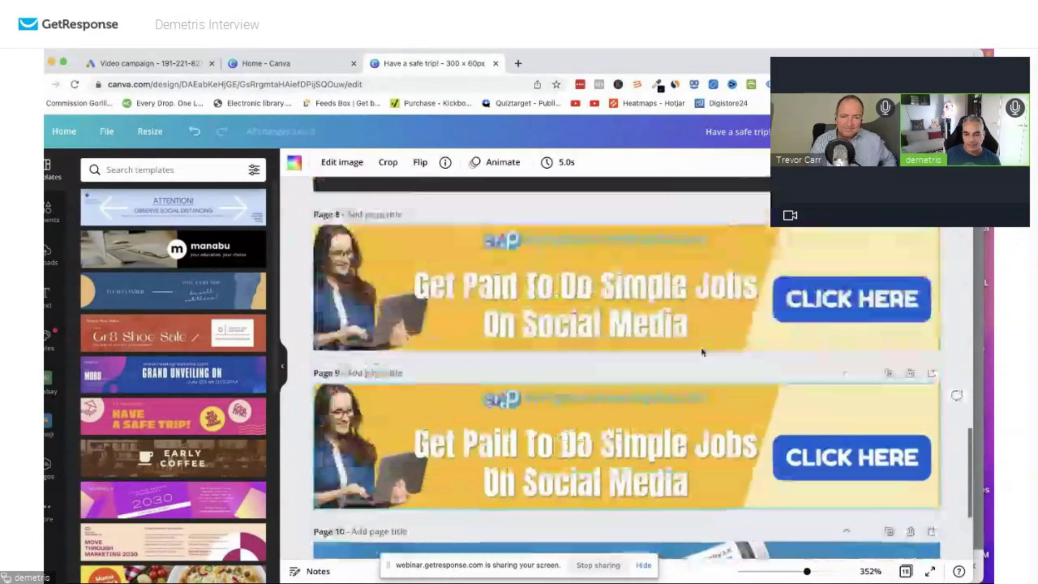
{"action": "scroll", "coordinate": [704, 357], "scroll_direction": "down", "scroll_amount": 2}
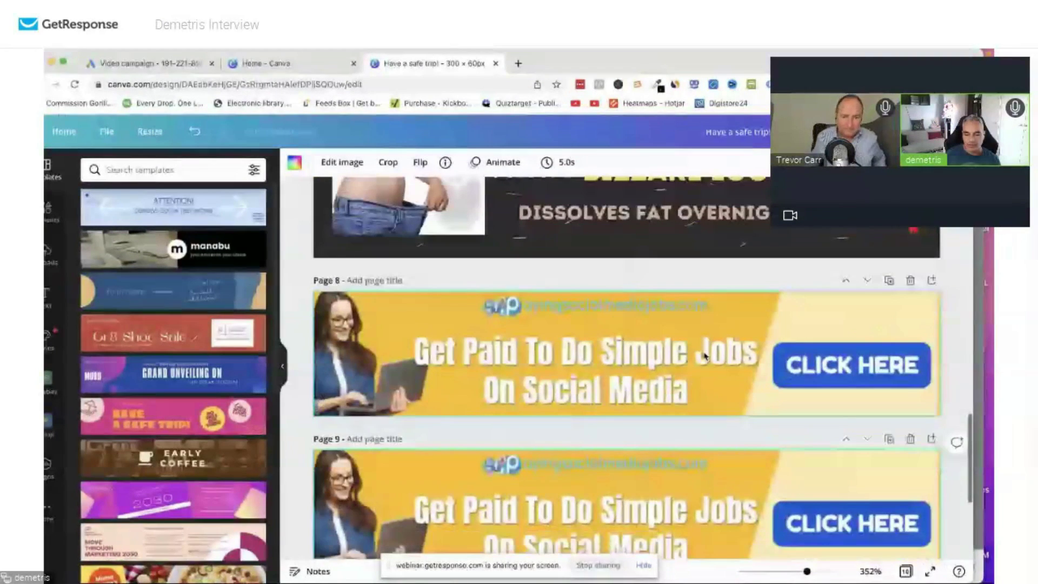
{"action": "scroll", "coordinate": [705, 355], "scroll_direction": "down", "scroll_amount": 4}
{"action": "left_click", "coordinate": [48, 253]}
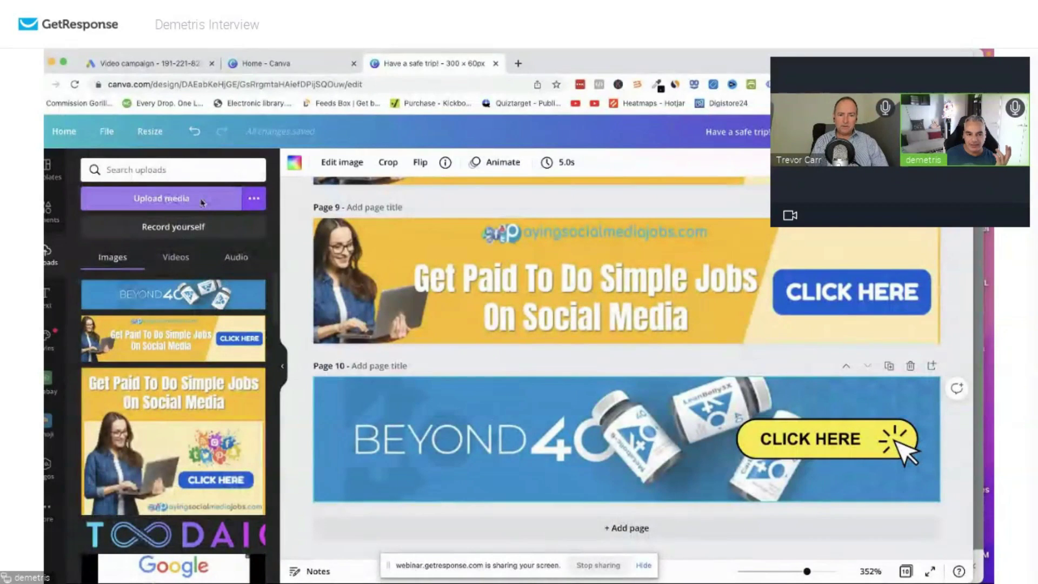
Upload the Path to Healthy banner from the PSMJ banner 1 folder and place it on page 10.
{"action": "left_click", "coordinate": [202, 202]}
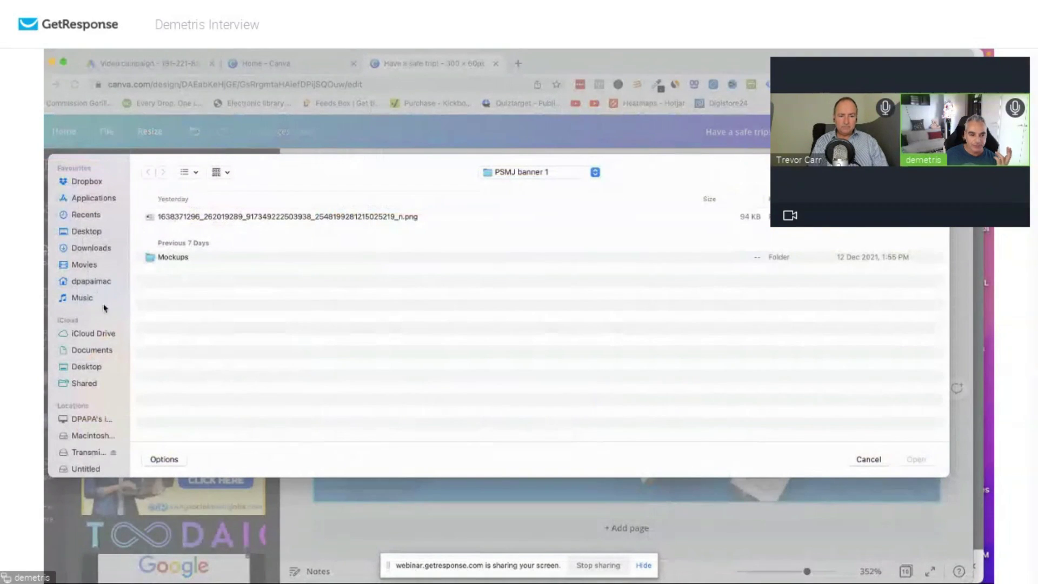
{"action": "left_click", "coordinate": [87, 351]}
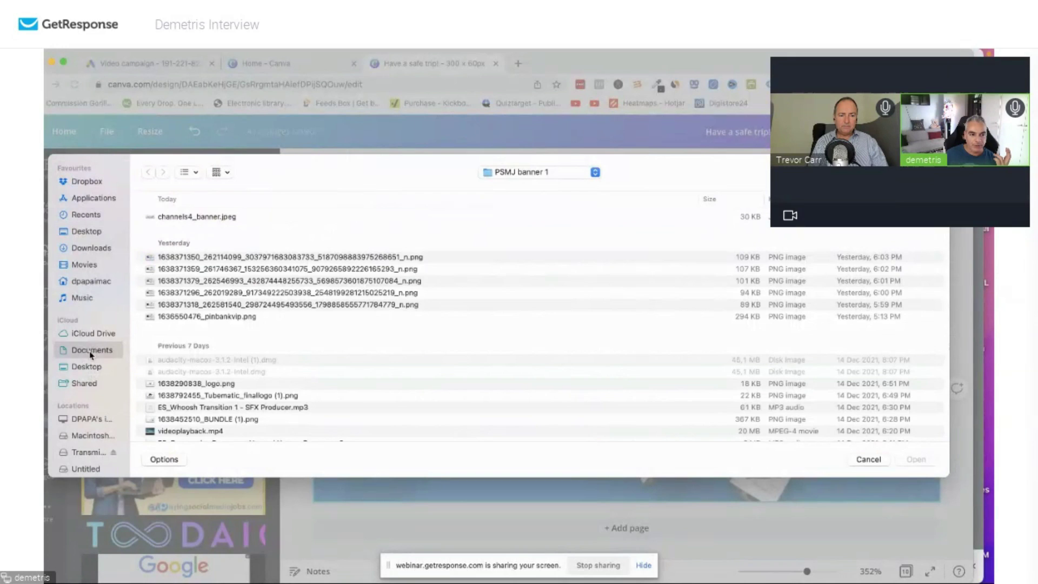
{"action": "double_click", "coordinate": [167, 216]}
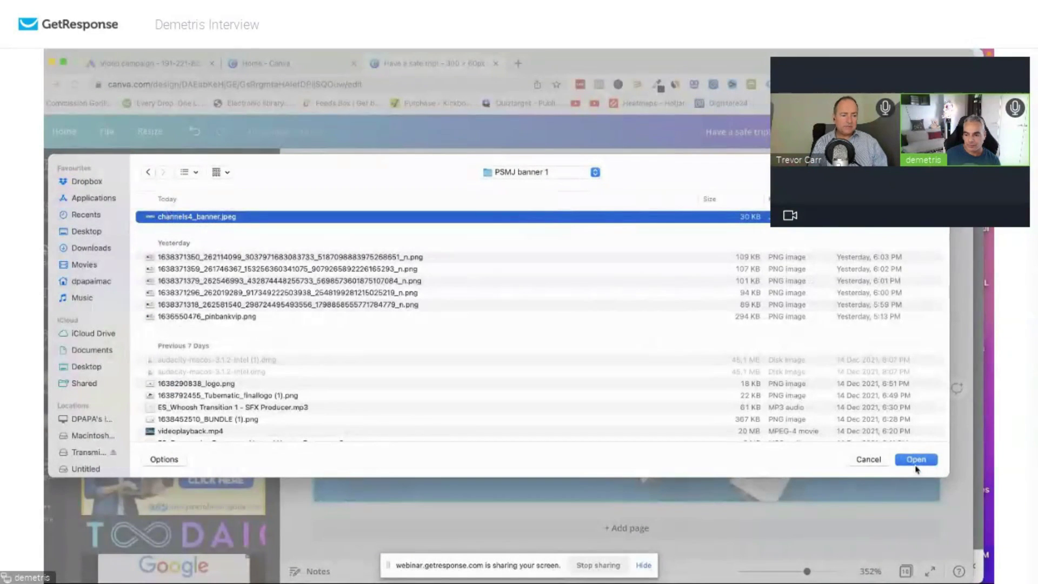
{"action": "left_click", "coordinate": [916, 460]}
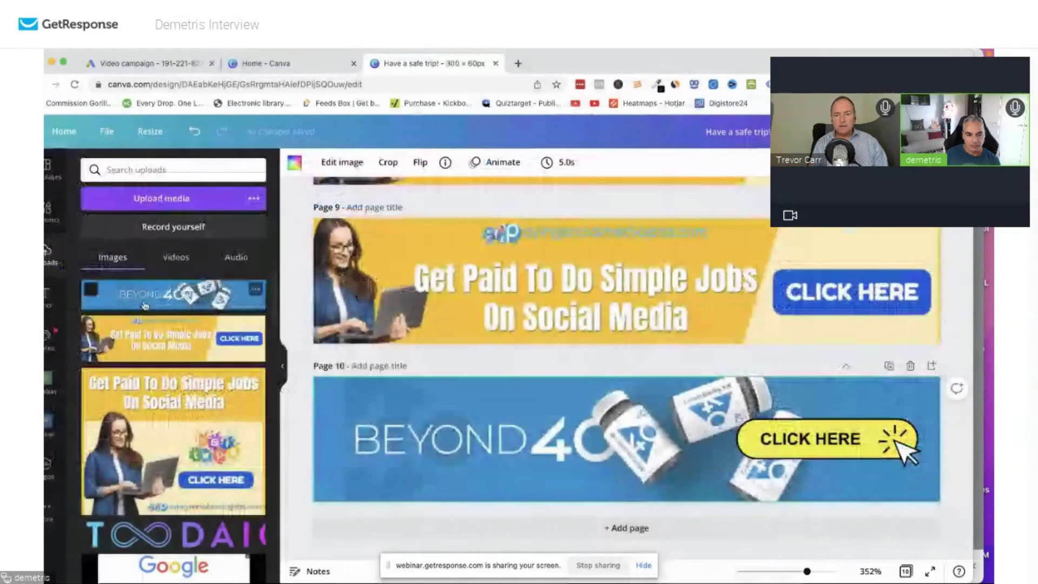
{"action": "left_click", "coordinate": [160, 299]}
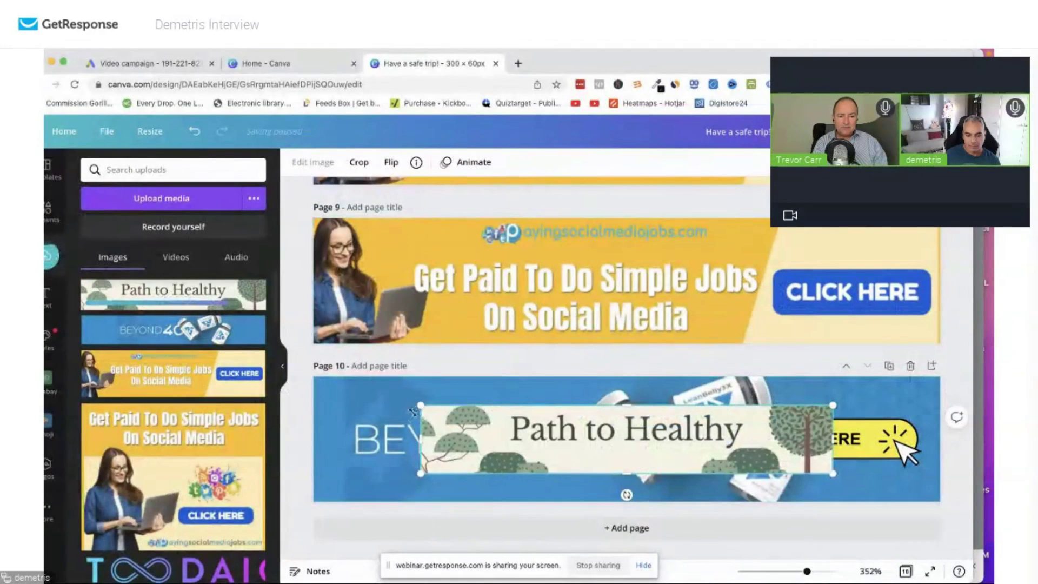
Delete the BEYOND 40 background and stretch the Path to Healthy image to fill page 10.
{"action": "left_click", "coordinate": [366, 419]}
{"action": "key", "text": "Delete"}
{"action": "left_click", "coordinate": [435, 425]}
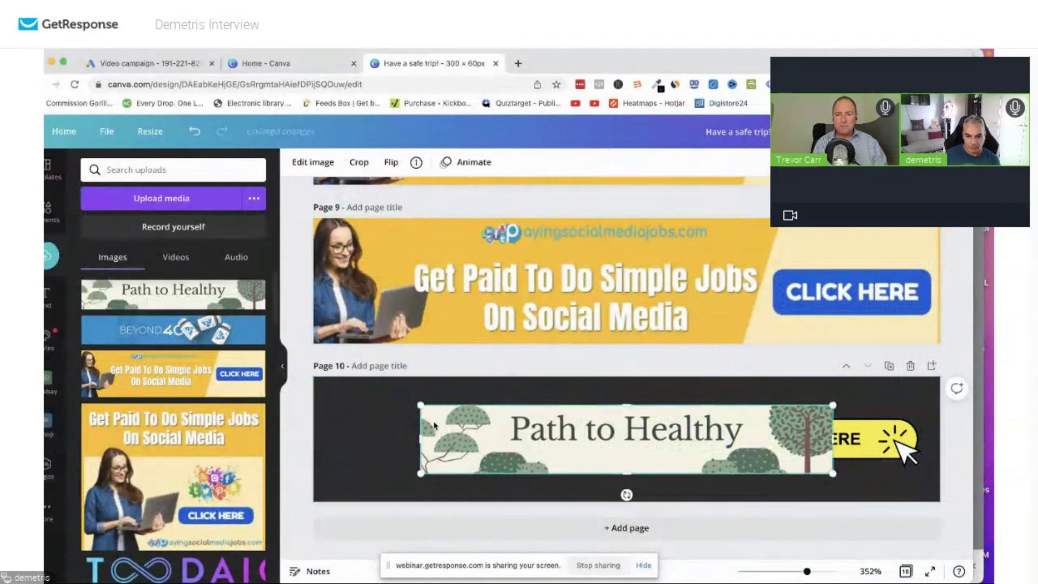
{"action": "left_click_drag", "start_coordinate": [421, 405], "coordinate": [285, 355]}
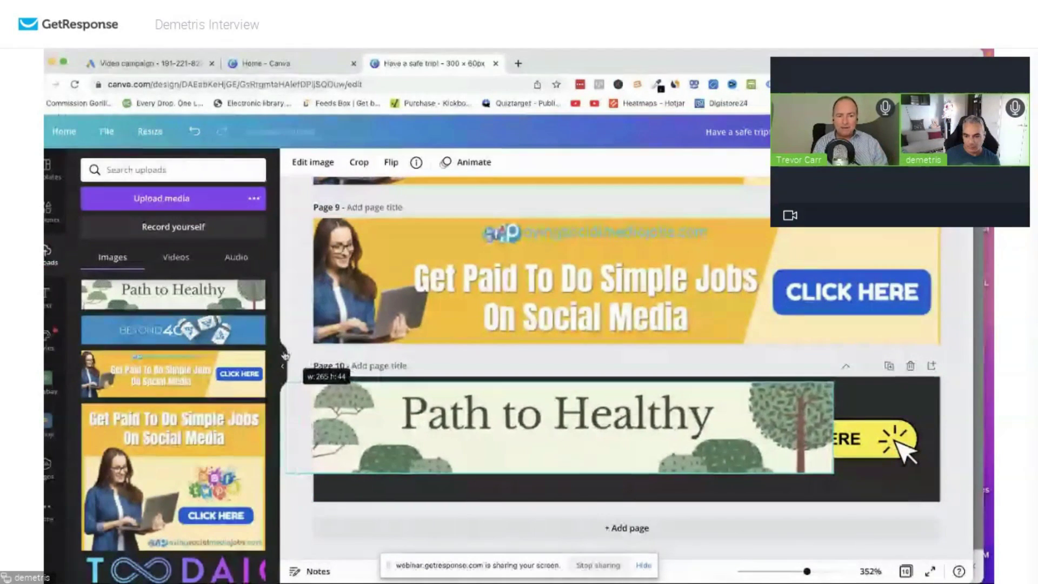
{"action": "left_click_drag", "start_coordinate": [833, 472], "coordinate": [968, 503]}
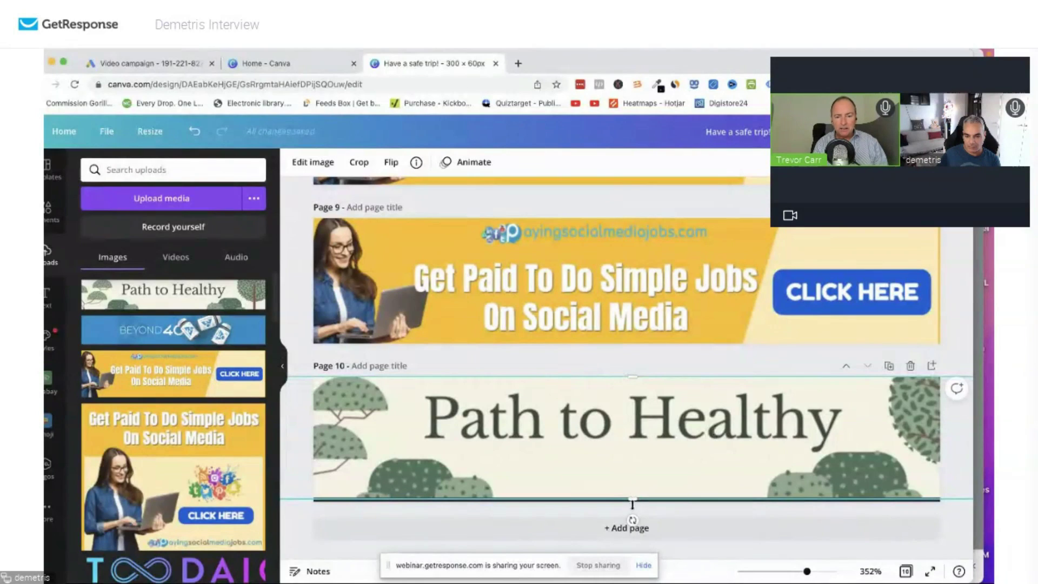
{"action": "left_click_drag", "start_coordinate": [632, 502], "coordinate": [630, 511]}
Send the Path to Healthy image behind the CLICK HERE button and nudge it left.
{"action": "right_click", "coordinate": [635, 468]}
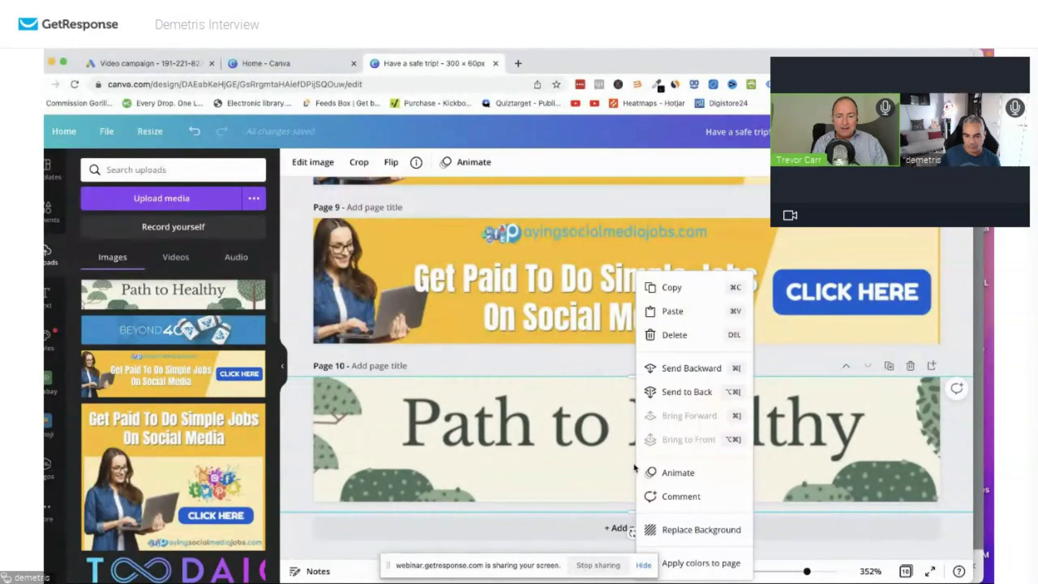
{"action": "left_click", "coordinate": [695, 368]}
{"action": "mouse_move", "coordinate": [634, 428]}
{"action": "left_mouse_down"}
{"action": "mouse_move", "coordinate": [576, 427]}
{"action": "mouse_move", "coordinate": [602, 421]}
{"action": "left_mouse_up"}
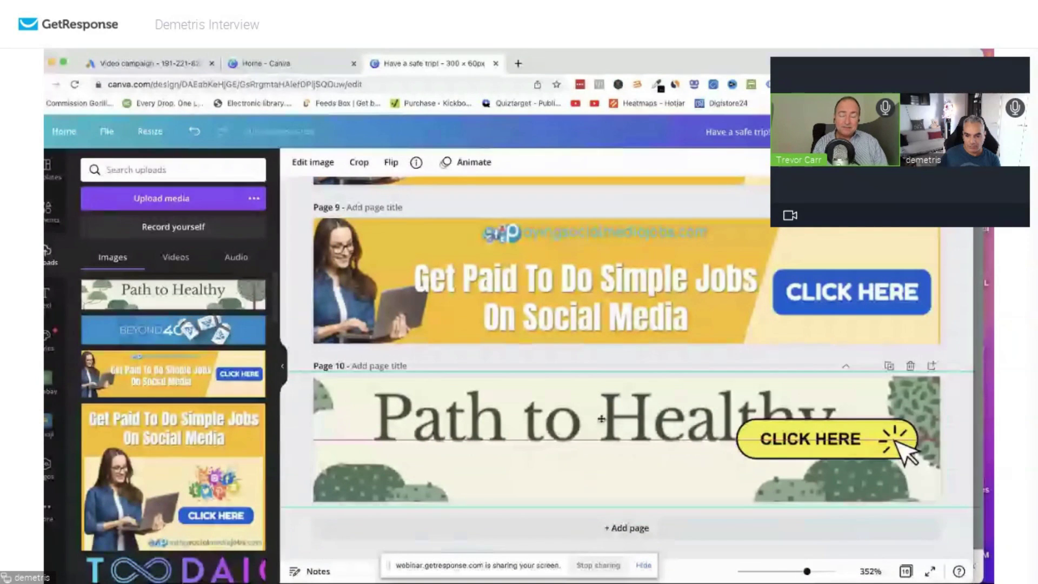
{"action": "left_click", "coordinate": [54, 288]}
Copy the BIZZARE LOOPHOLE text from page 7 and paste it onto page 10.
{"action": "scroll", "coordinate": [599, 291], "scroll_direction": "up", "scroll_amount": 5}
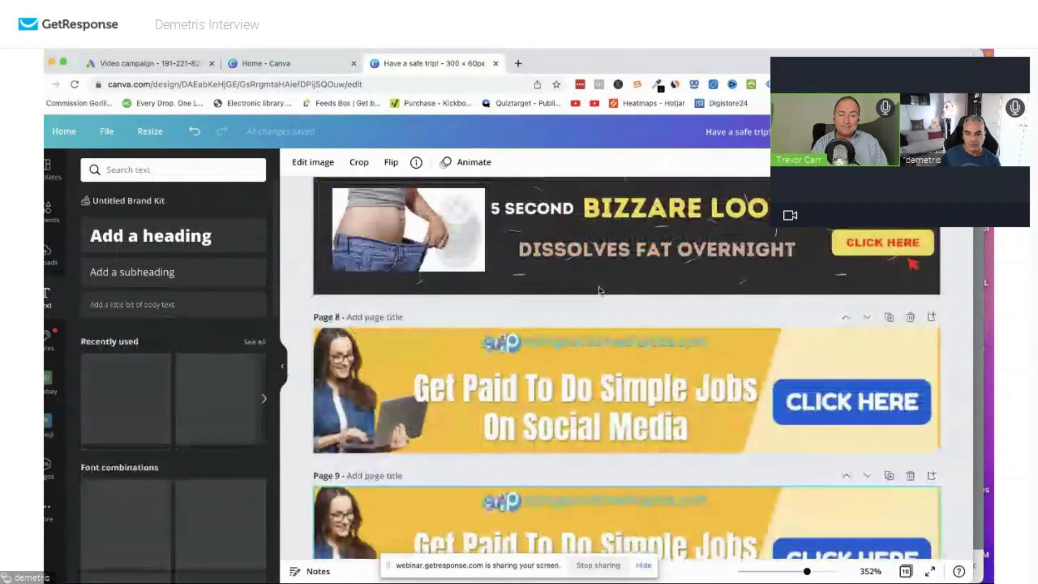
{"action": "scroll", "coordinate": [599, 291], "scroll_direction": "up", "scroll_amount": 1}
{"action": "left_click", "coordinate": [661, 265]}
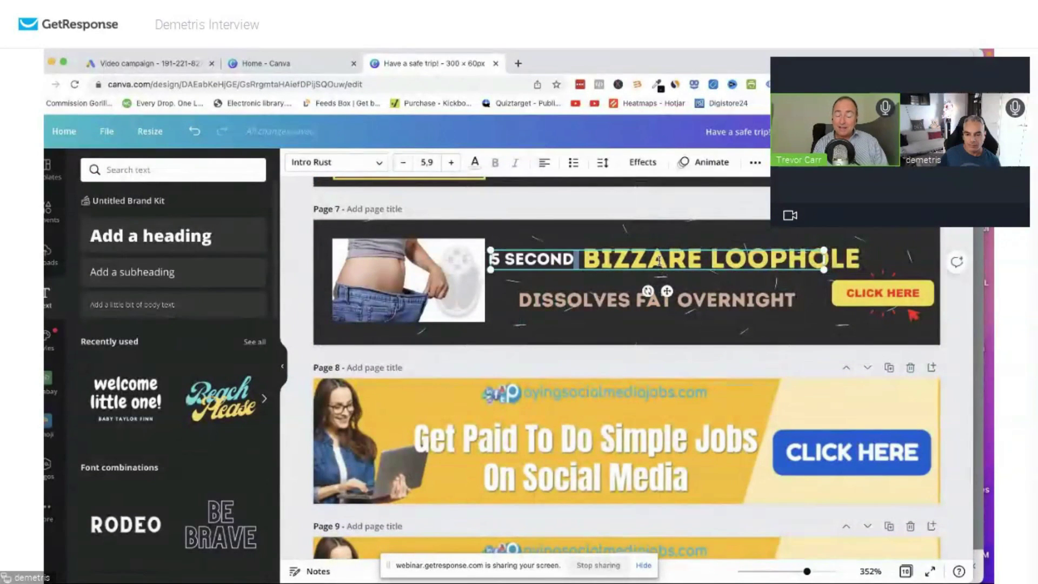
{"action": "left_click", "coordinate": [840, 259]}
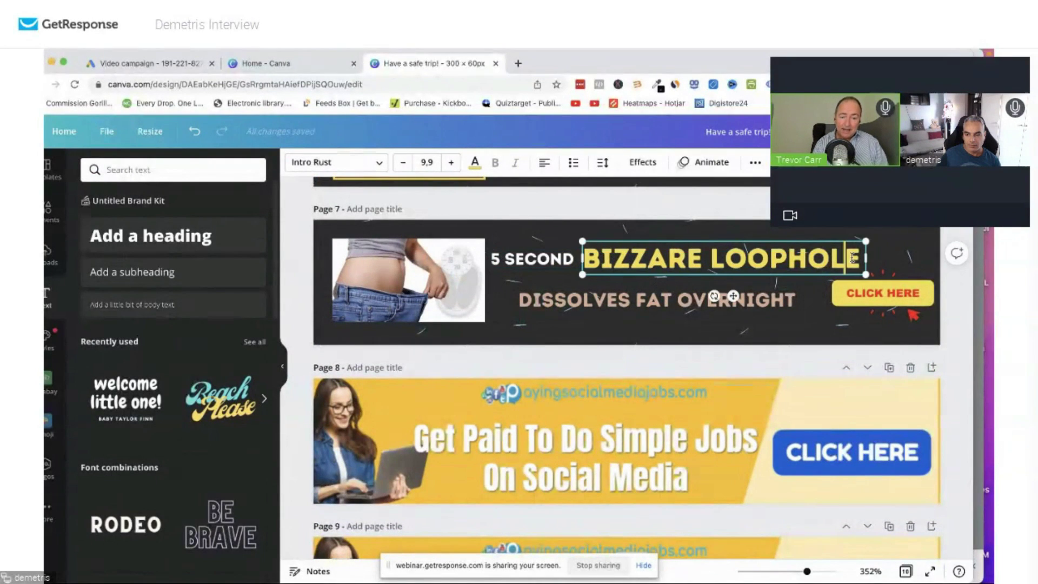
{"action": "left_click_drag", "start_coordinate": [855, 258], "coordinate": [591, 253]}
{"action": "key", "text": "ctrl+c"}
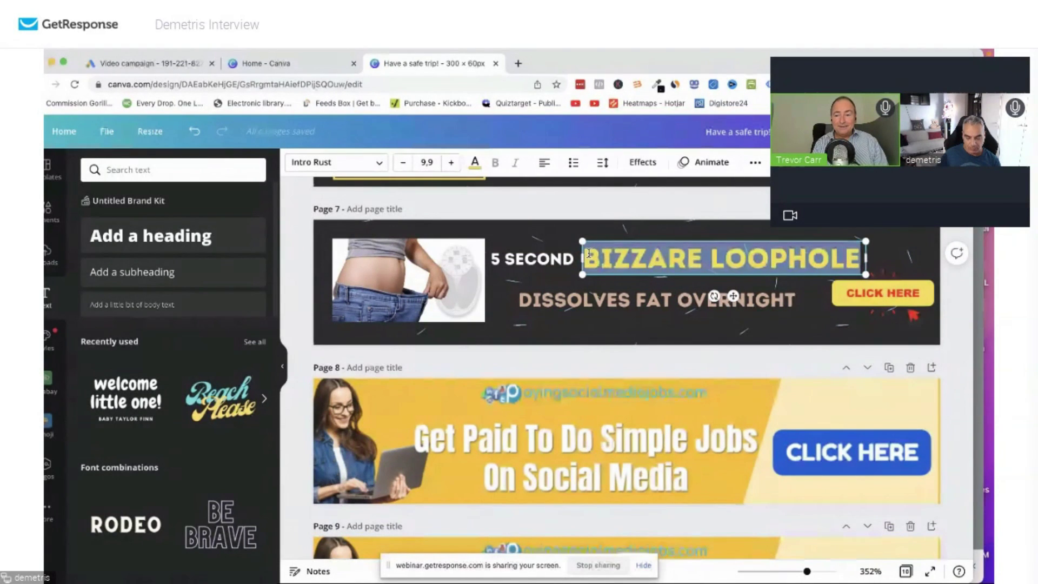
{"action": "scroll", "coordinate": [687, 409], "scroll_direction": "down", "scroll_amount": 5}
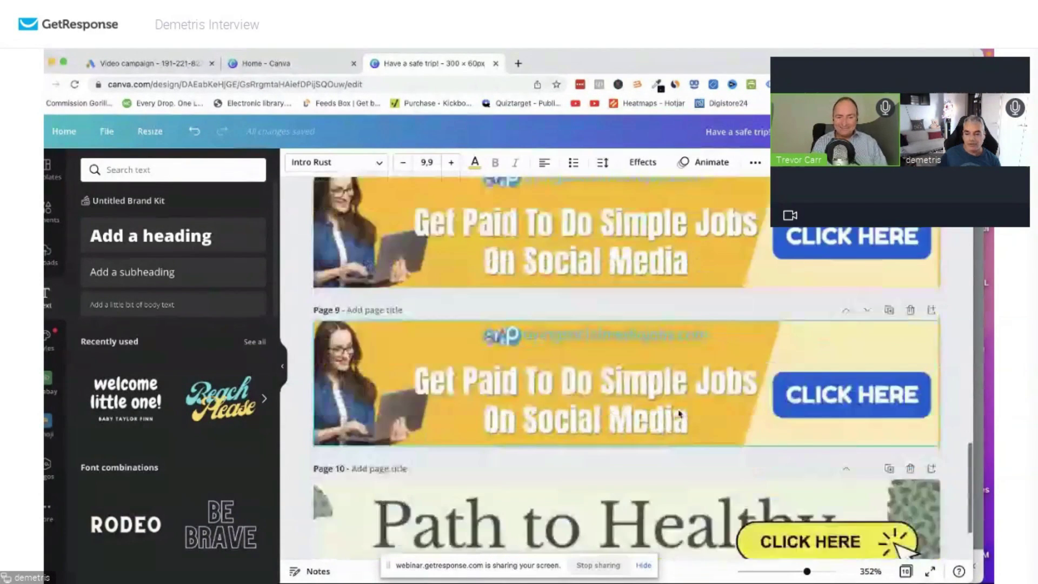
{"action": "scroll", "coordinate": [680, 413], "scroll_direction": "down", "scroll_amount": 2}
{"action": "key", "text": "ctrl+v"}
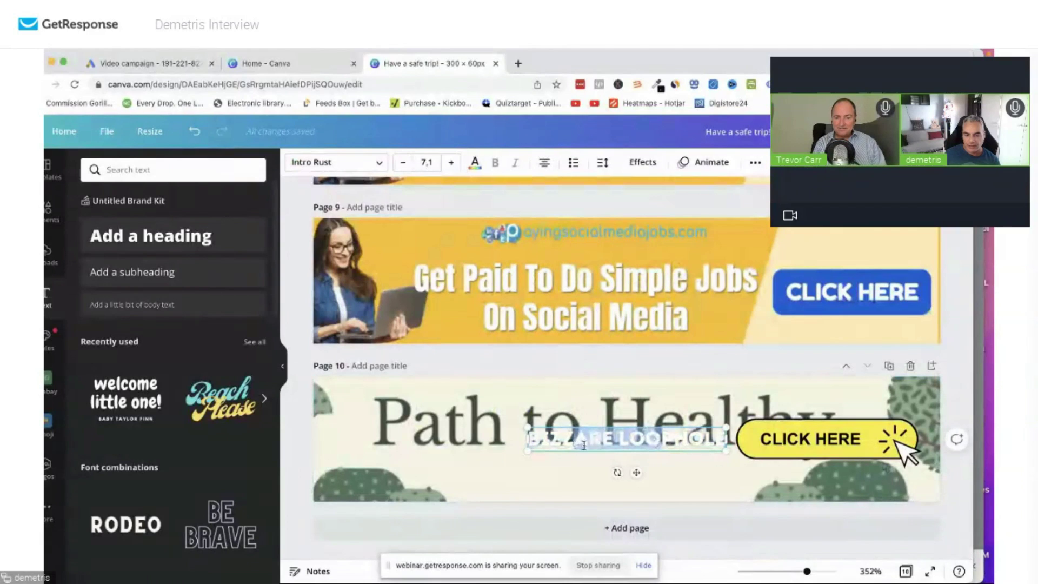
Position the pasted heading over the Path to Healthy image and enlarge it to size 10.6.
{"action": "left_click_drag", "start_coordinate": [657, 444], "coordinate": [573, 410]}
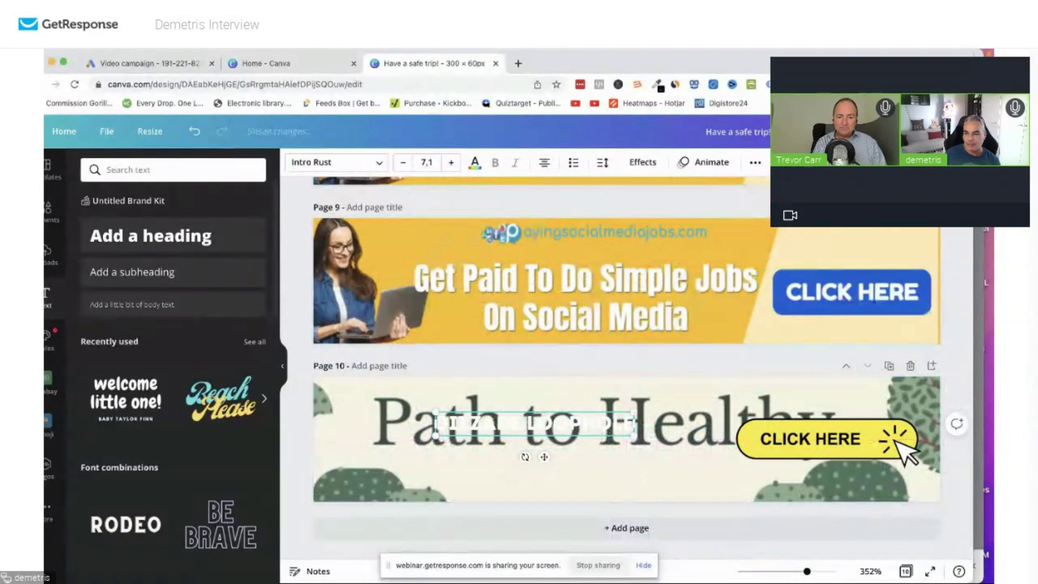
{"action": "left_click_drag", "start_coordinate": [774, 199], "coordinate": [754, 203]}
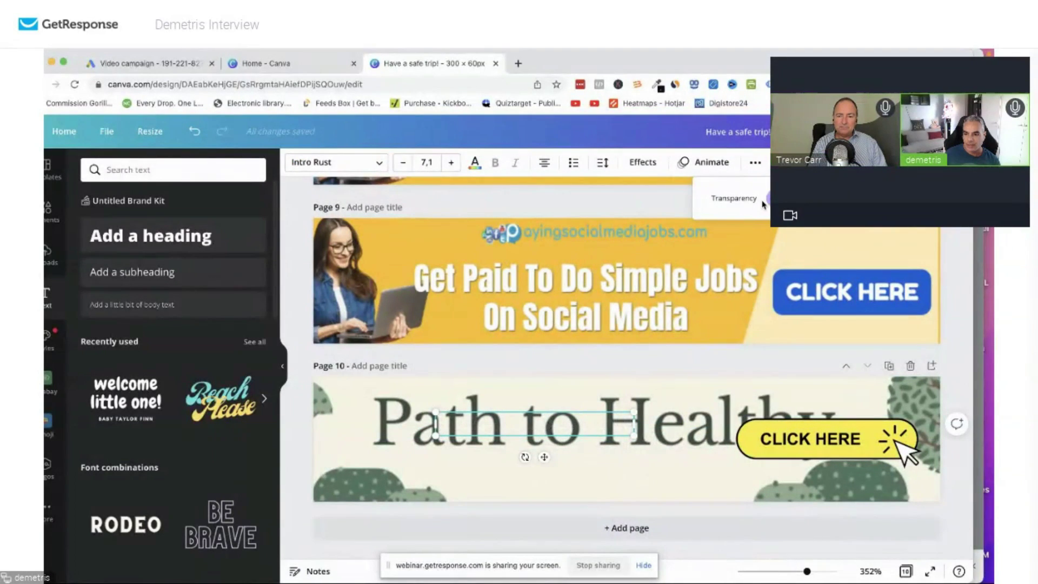
{"action": "left_click", "coordinate": [796, 389]}
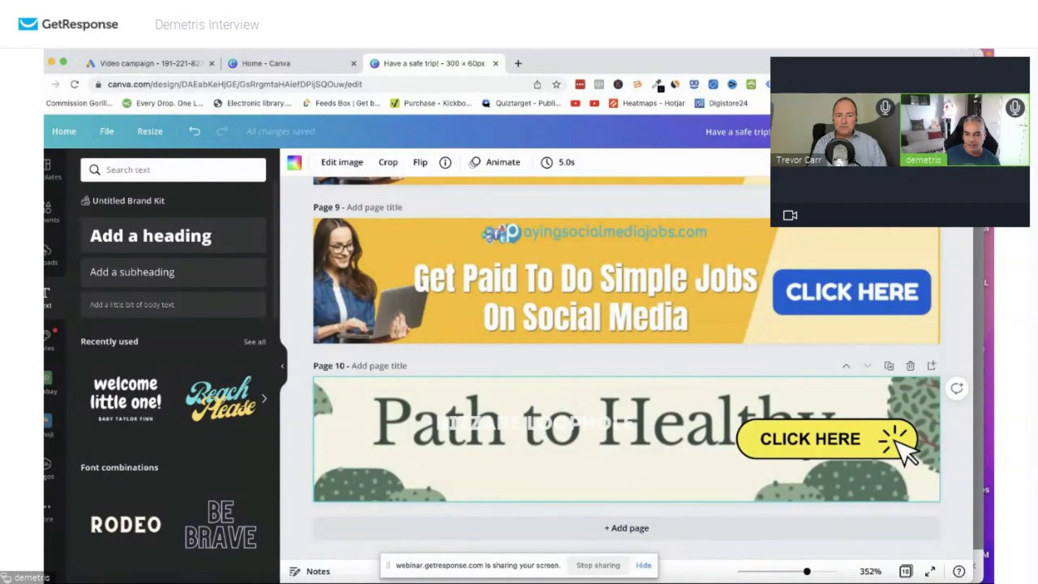
{"action": "key", "text": "ctrl+z"}
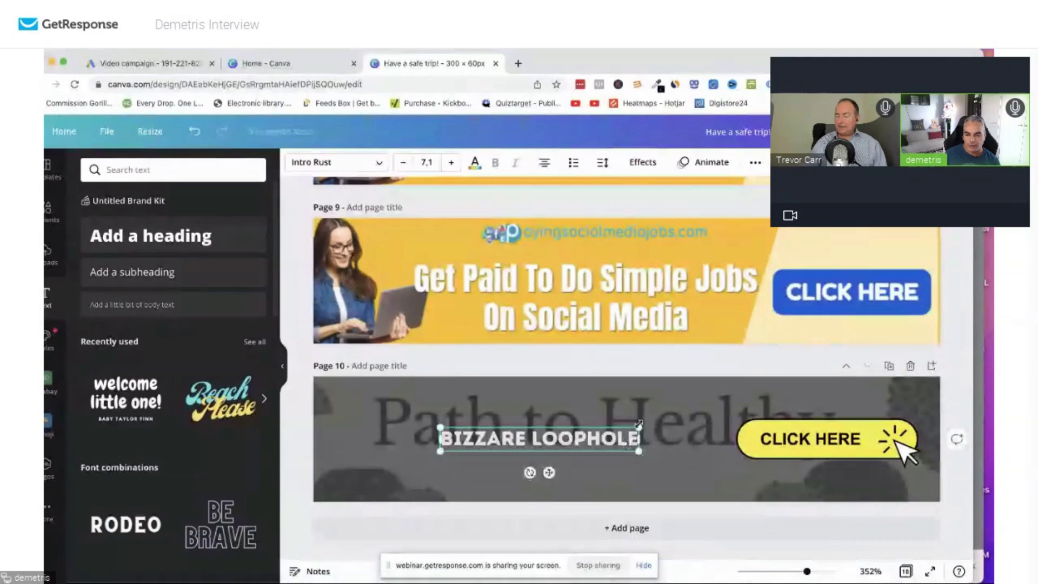
{"action": "left_click_drag", "start_coordinate": [604, 455], "coordinate": [551, 457]}
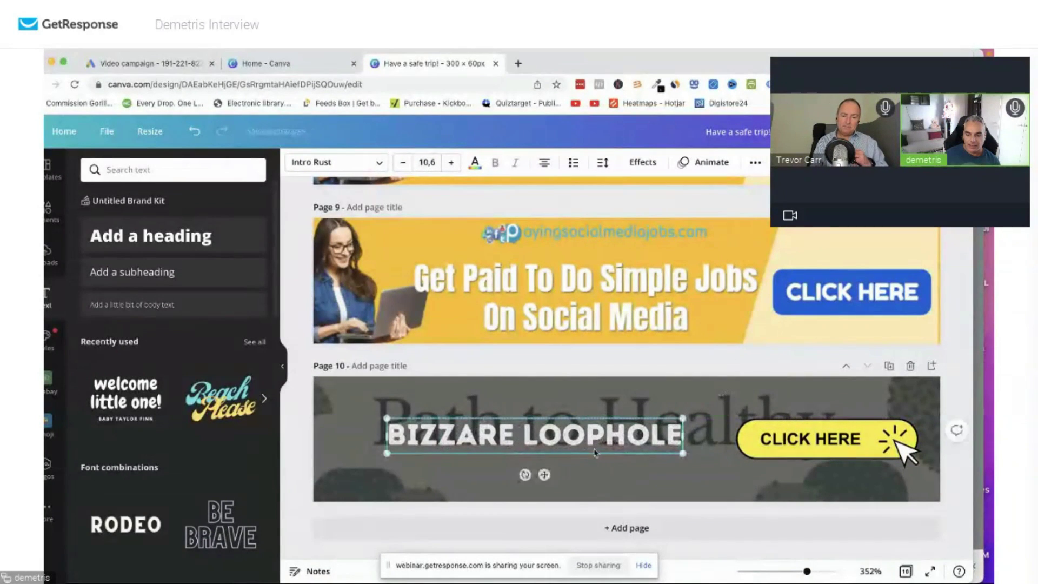
{"action": "left_click", "coordinate": [648, 410]}
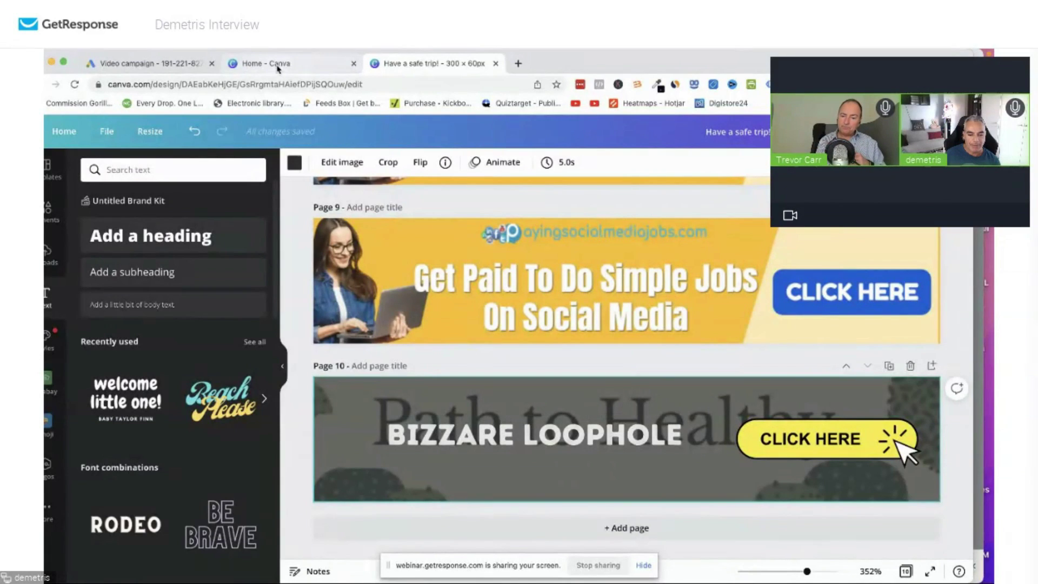
Upload 'Have a safe trip! (1).png' as the Google Ads video ad's companion banner.
{"action": "left_click", "coordinate": [146, 63]}
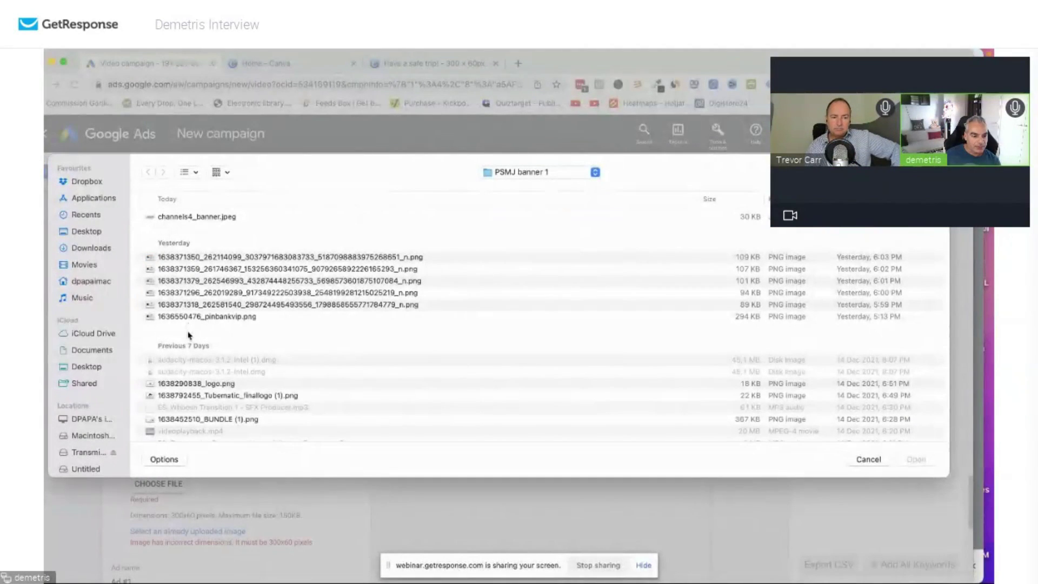
{"action": "scroll", "coordinate": [189, 335], "scroll_direction": "down", "scroll_amount": 1}
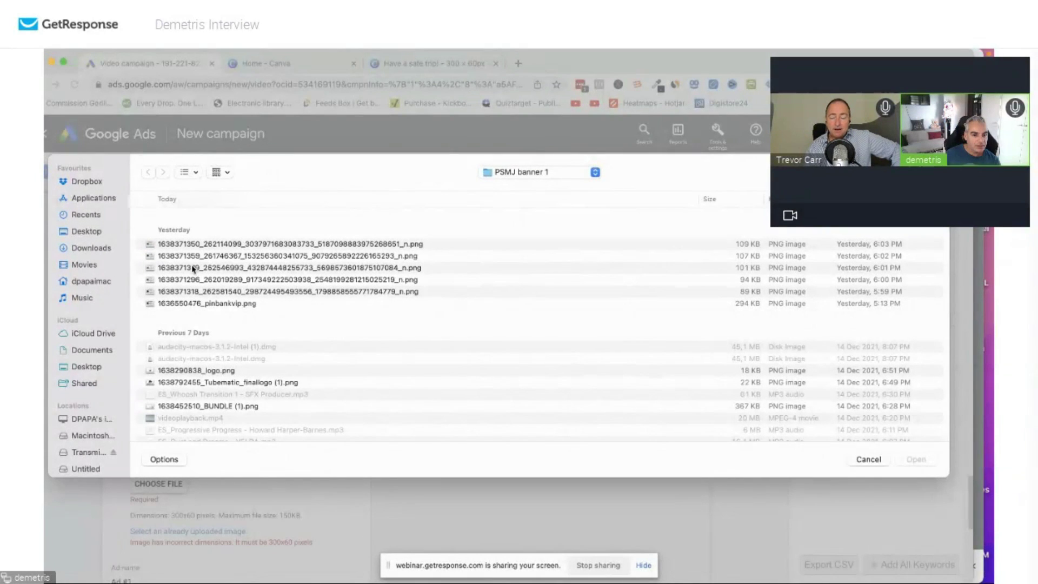
{"action": "scroll", "coordinate": [240, 259], "scroll_direction": "up", "scroll_amount": 1}
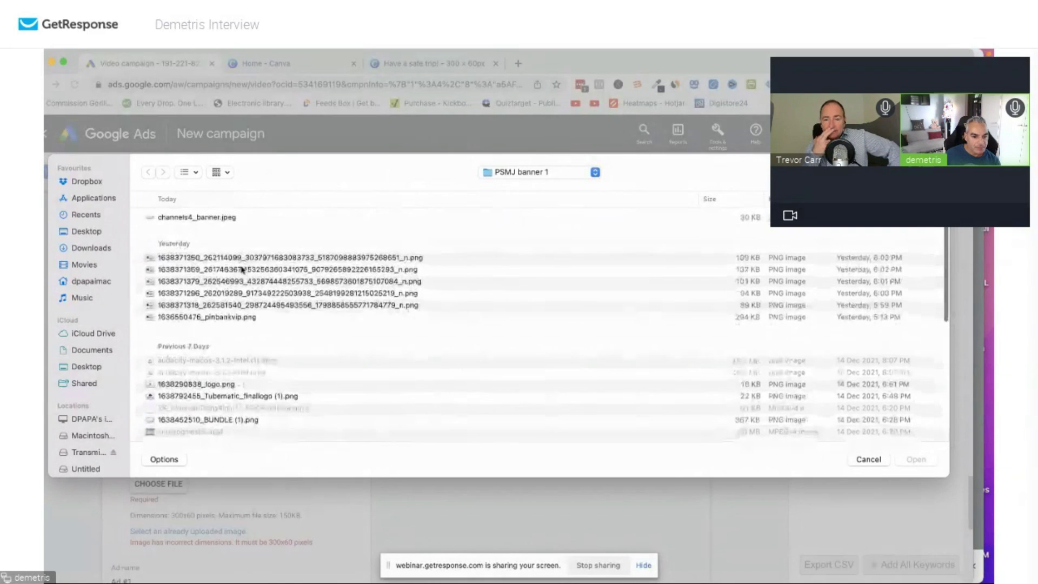
{"action": "scroll", "coordinate": [231, 293], "scroll_direction": "down", "scroll_amount": 1}
{"action": "scroll", "coordinate": [231, 293], "scroll_direction": "down", "scroll_amount": 10}
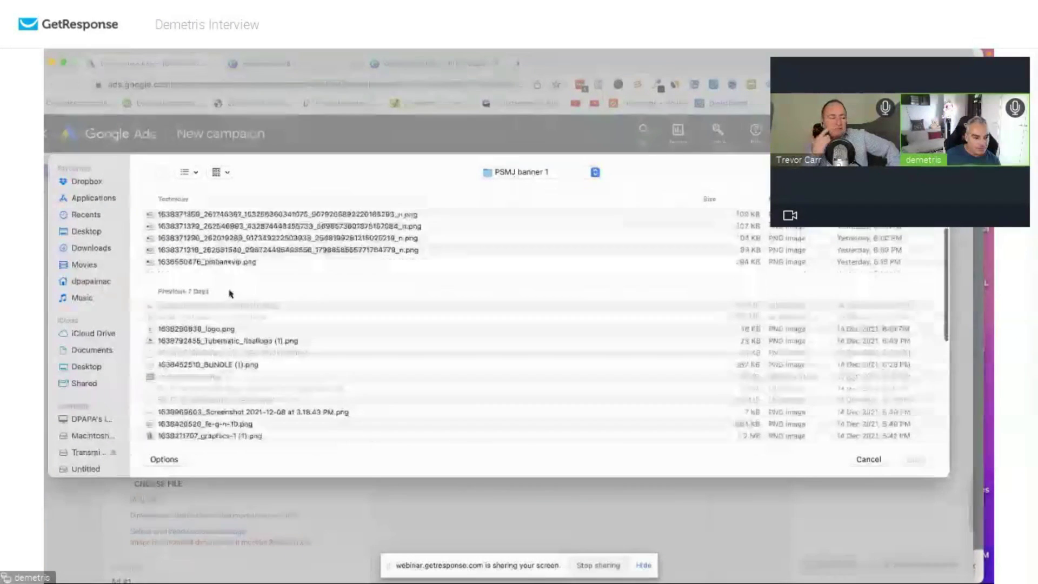
{"action": "scroll", "coordinate": [209, 338], "scroll_direction": "down", "scroll_amount": 2}
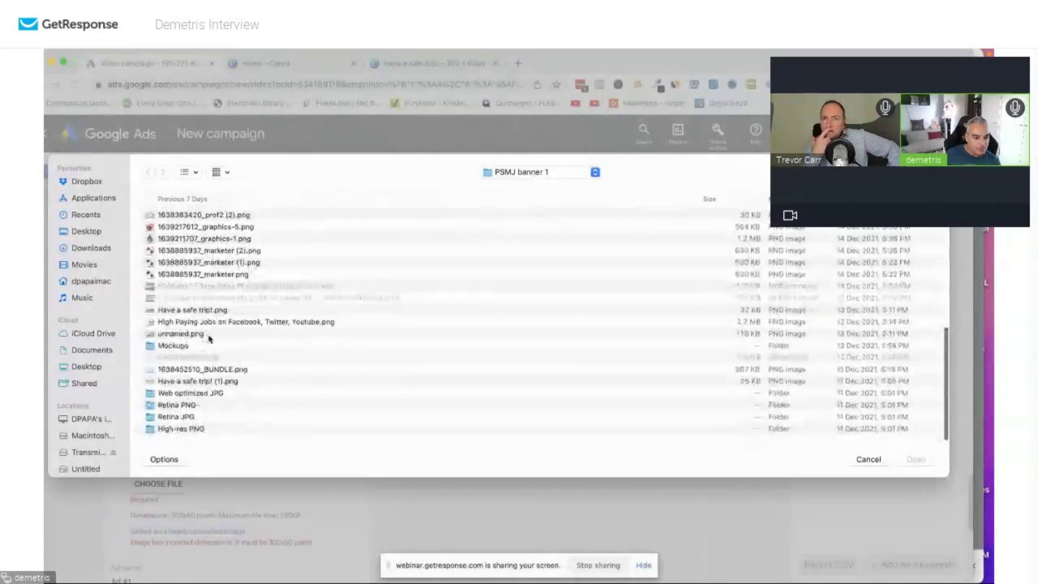
{"action": "left_click", "coordinate": [238, 383]}
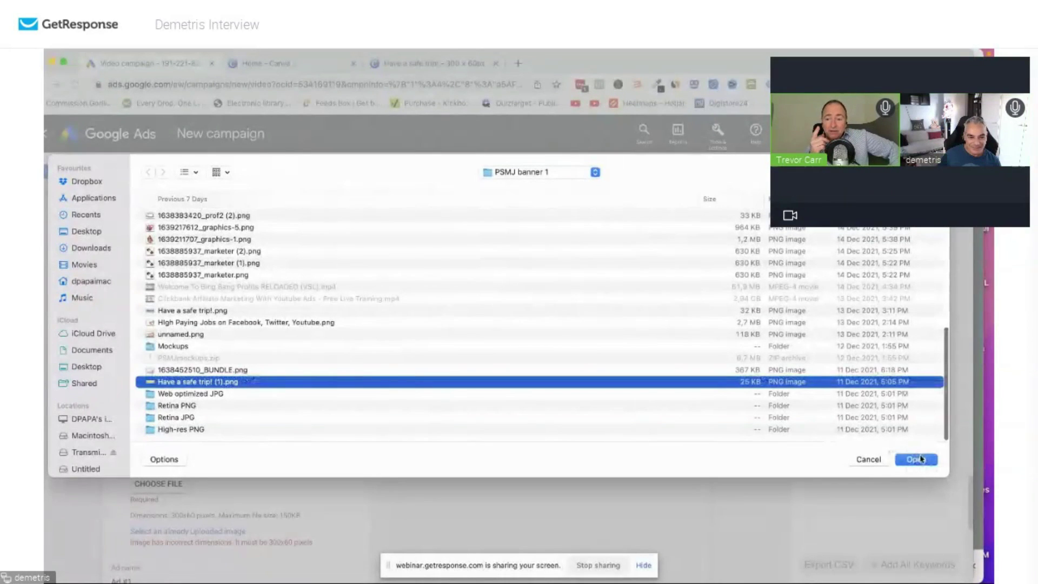
{"action": "left_click", "coordinate": [922, 459]}
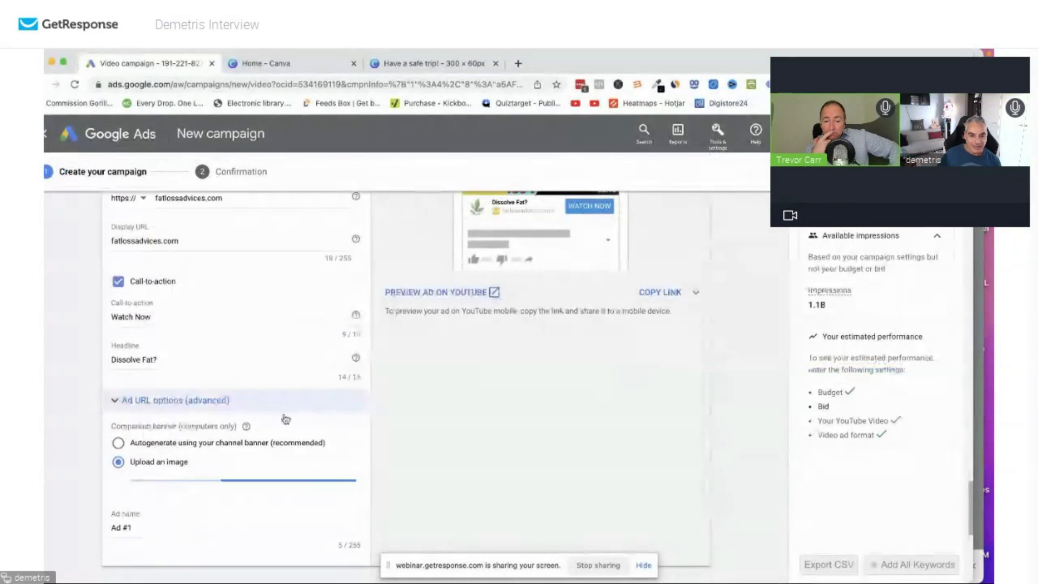
{"action": "scroll", "coordinate": [324, 443], "scroll_direction": "down", "scroll_amount": 1}
Discard the uploaded companion banner and open page 7 of the Have a safe trip! 300 × 60px design.
{"action": "left_click", "coordinate": [336, 450]}
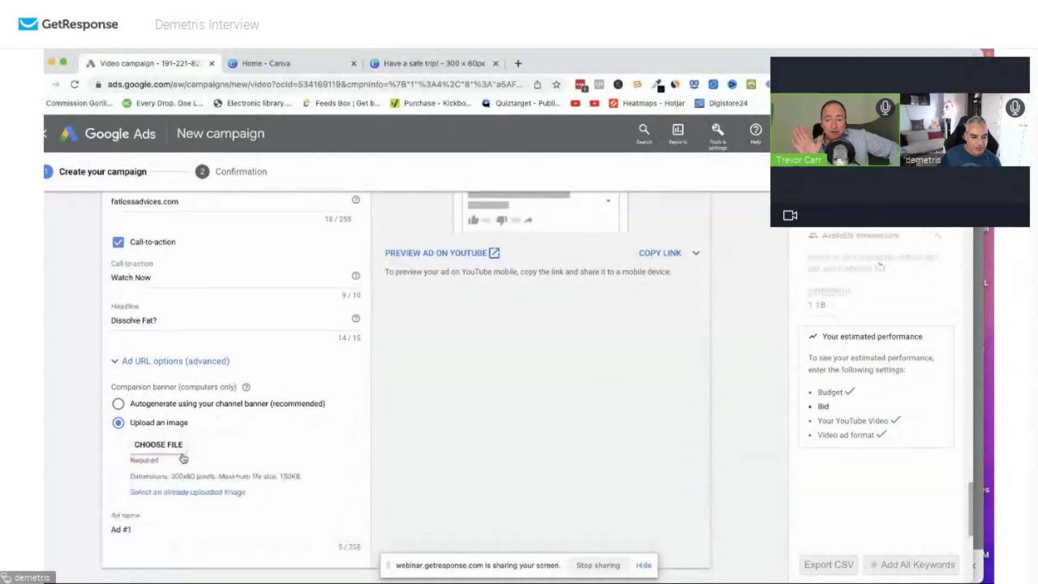
{"action": "left_click", "coordinate": [287, 69]}
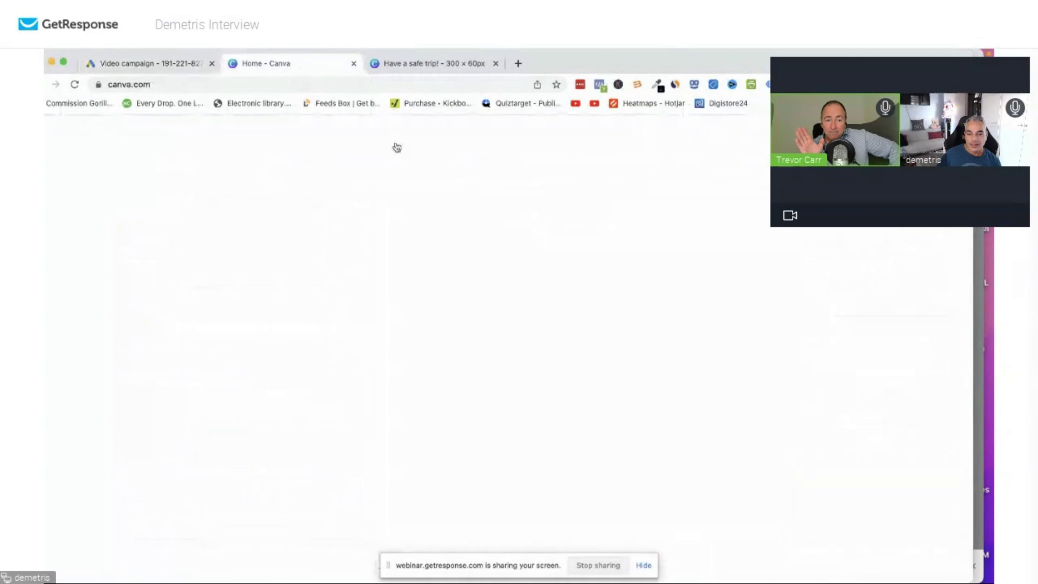
{"action": "scroll", "coordinate": [287, 398], "scroll_direction": "down", "scroll_amount": 1}
{"action": "left_click", "coordinate": [287, 398]}
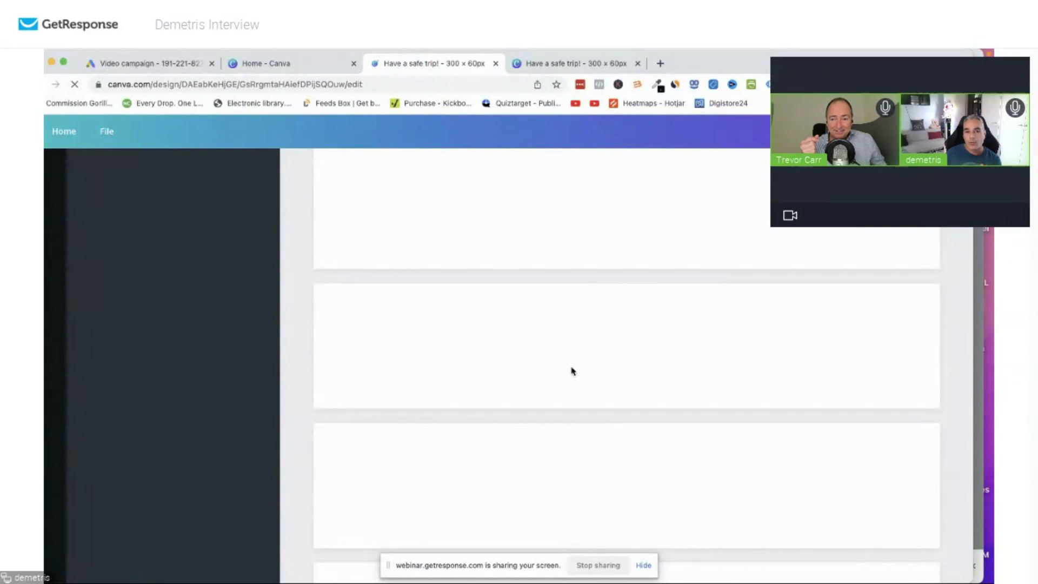
{"action": "scroll", "coordinate": [571, 378], "scroll_direction": "down", "scroll_amount": 10}
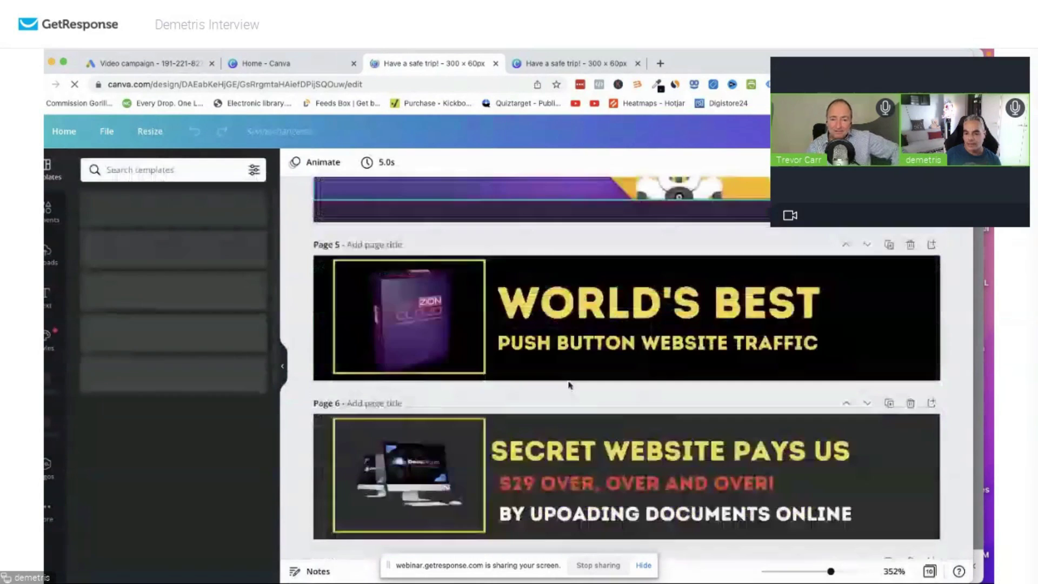
{"action": "scroll", "coordinate": [568, 384], "scroll_direction": "down", "scroll_amount": 5}
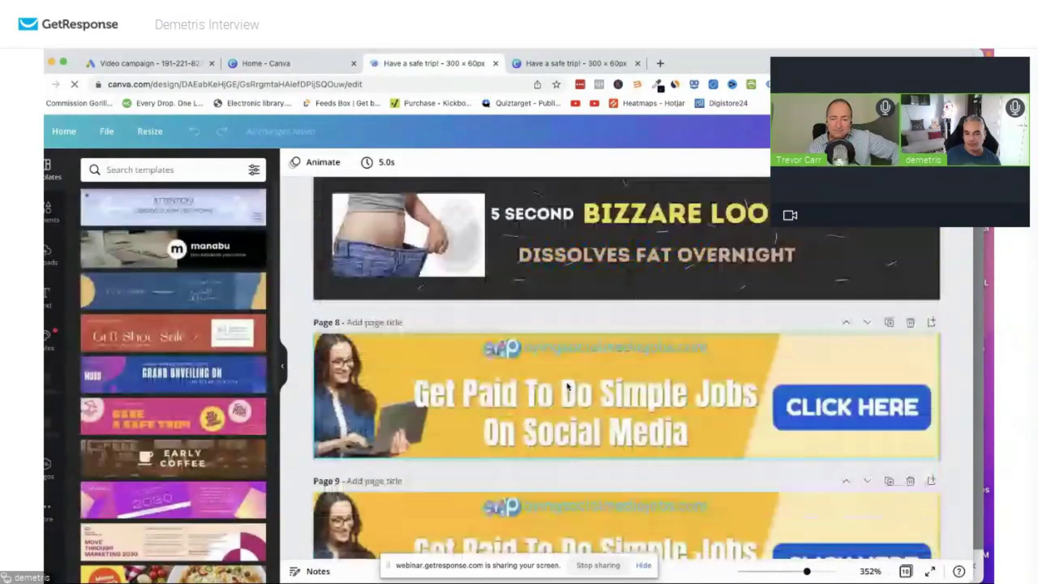
{"action": "scroll", "coordinate": [567, 385], "scroll_direction": "up", "scroll_amount": 3}
{"action": "left_click", "coordinate": [924, 346]}
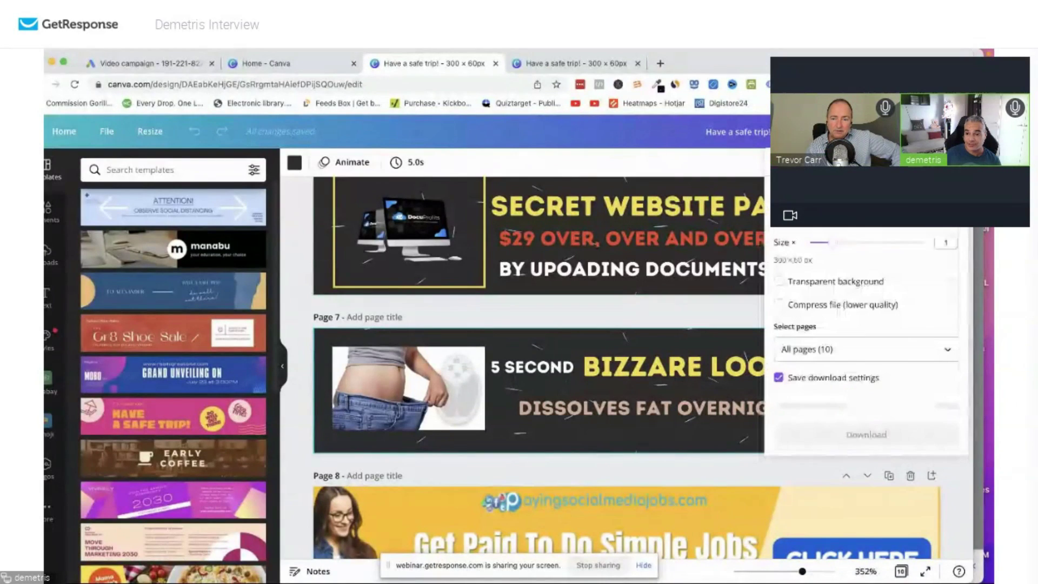
Download only page 7 of the design as banner.png.
{"action": "left_click", "coordinate": [846, 350]}
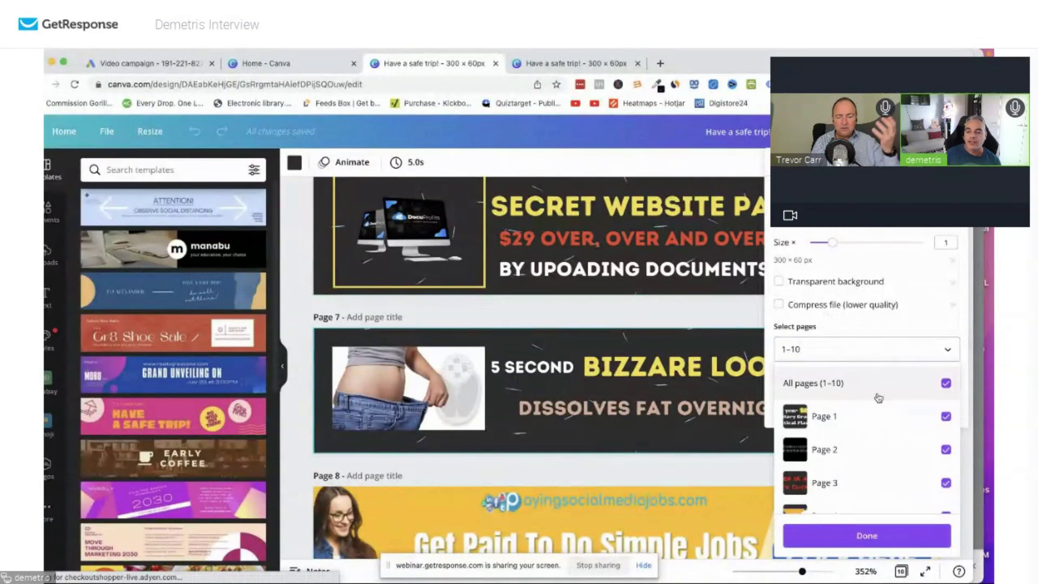
{"action": "left_click", "coordinate": [946, 383]}
{"action": "scroll", "coordinate": [924, 449], "scroll_direction": "down", "scroll_amount": 5}
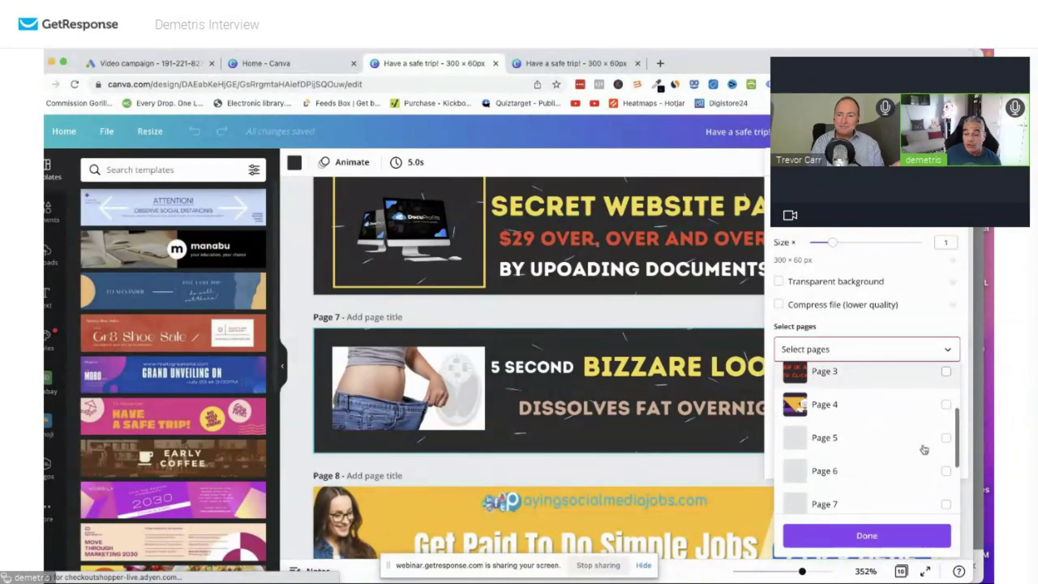
{"action": "scroll", "coordinate": [924, 449], "scroll_direction": "up", "scroll_amount": 1}
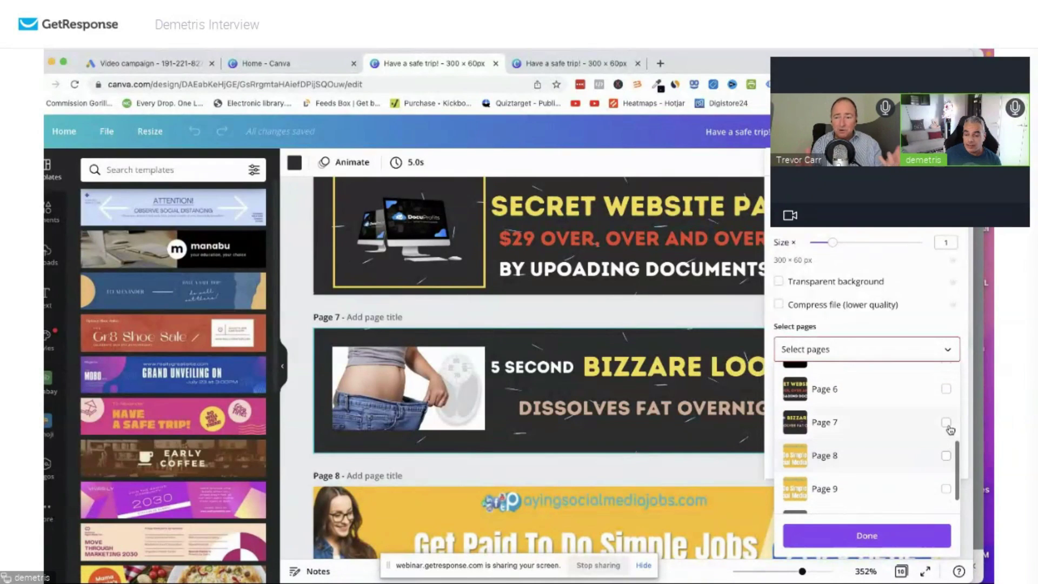
{"action": "left_click", "coordinate": [946, 423]}
{"action": "left_click", "coordinate": [867, 535]}
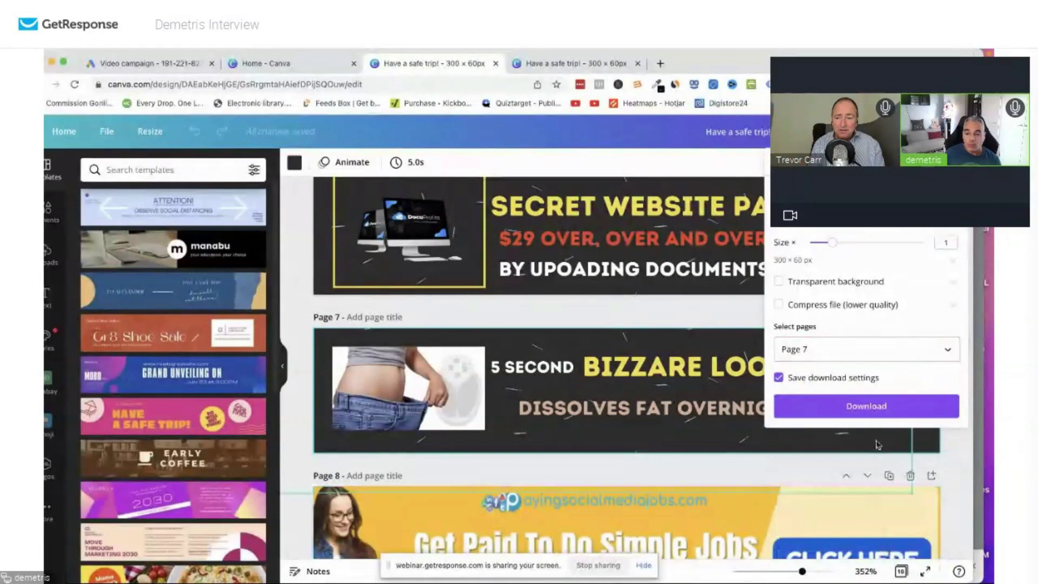
{"action": "left_click", "coordinate": [874, 410]}
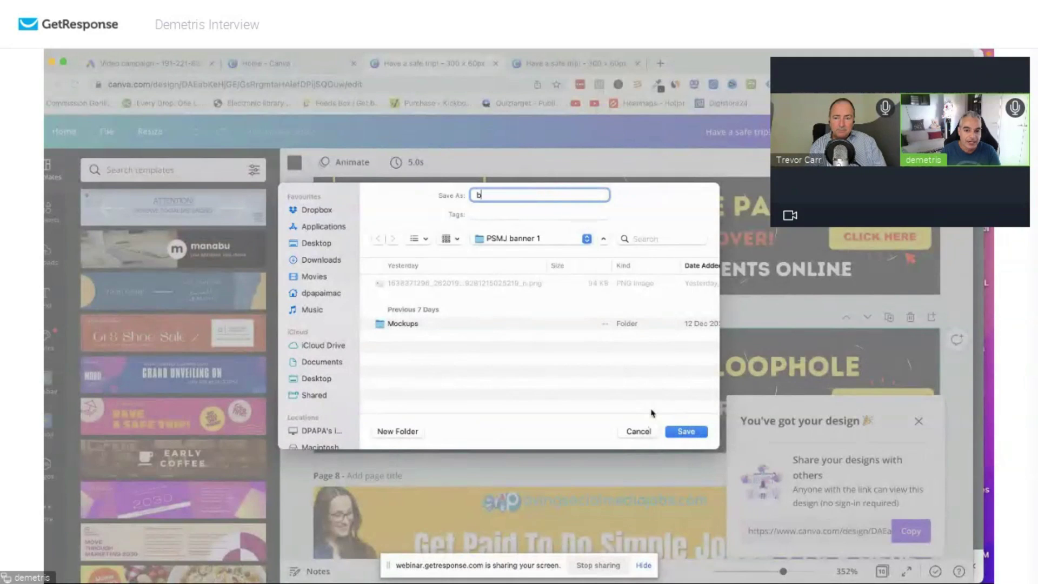
{"action": "key", "text": "Return"}
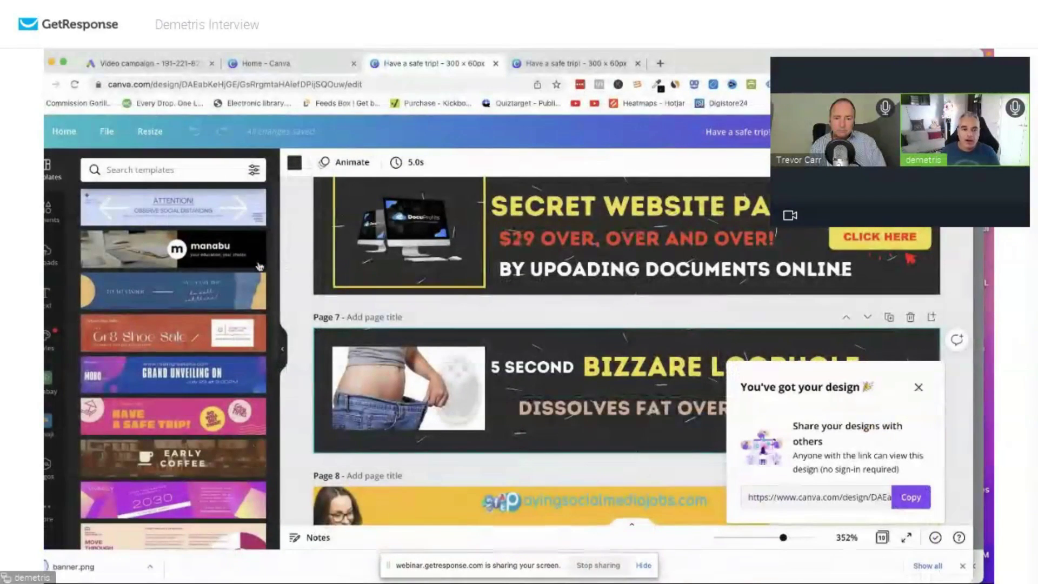
Upload banner.png as the Google Ads video ad's companion banner.
{"action": "left_click", "coordinate": [146, 63]}
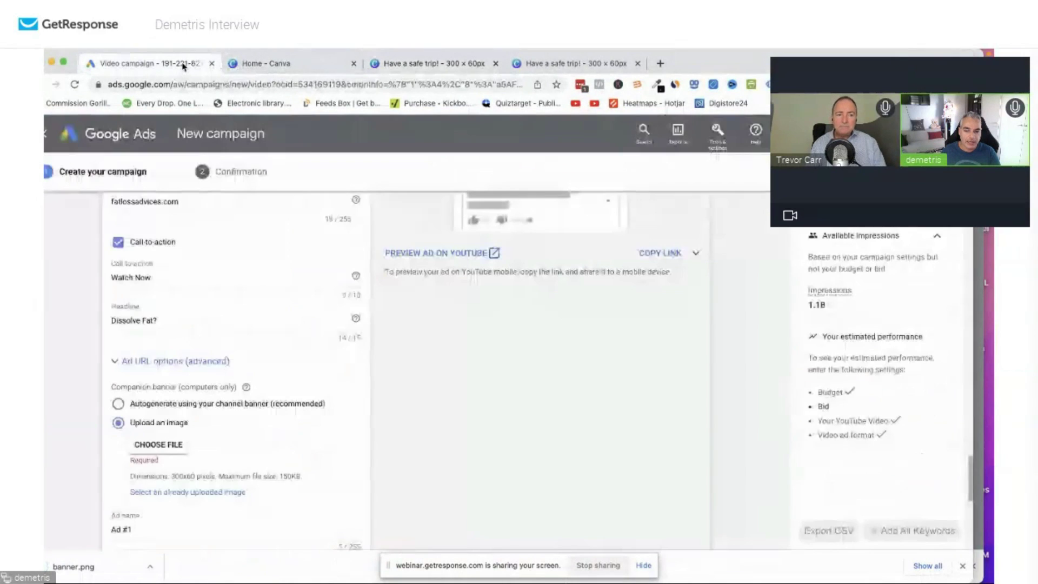
{"action": "left_click", "coordinate": [164, 449]}
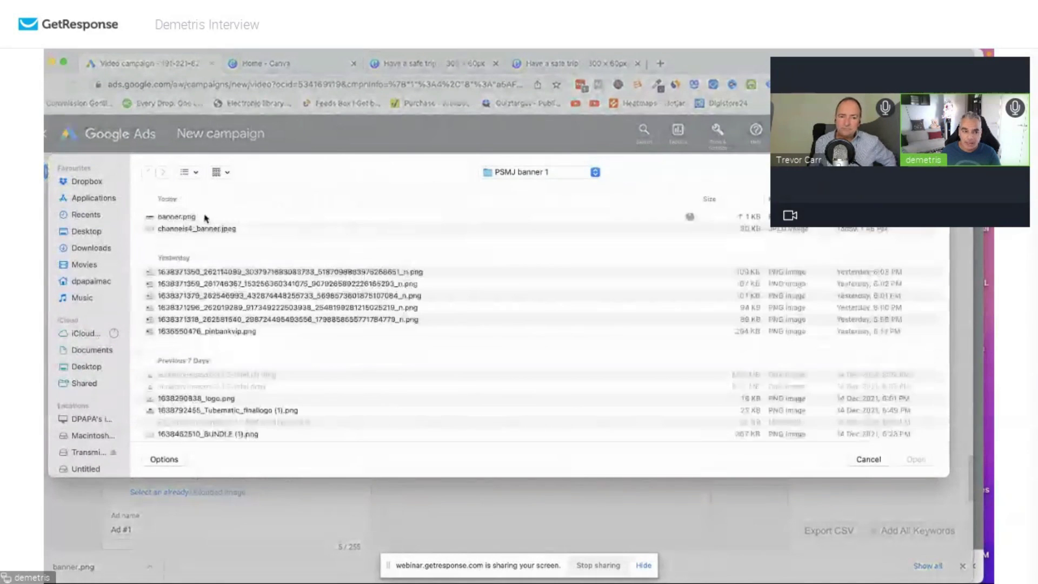
{"action": "left_click", "coordinate": [189, 218]}
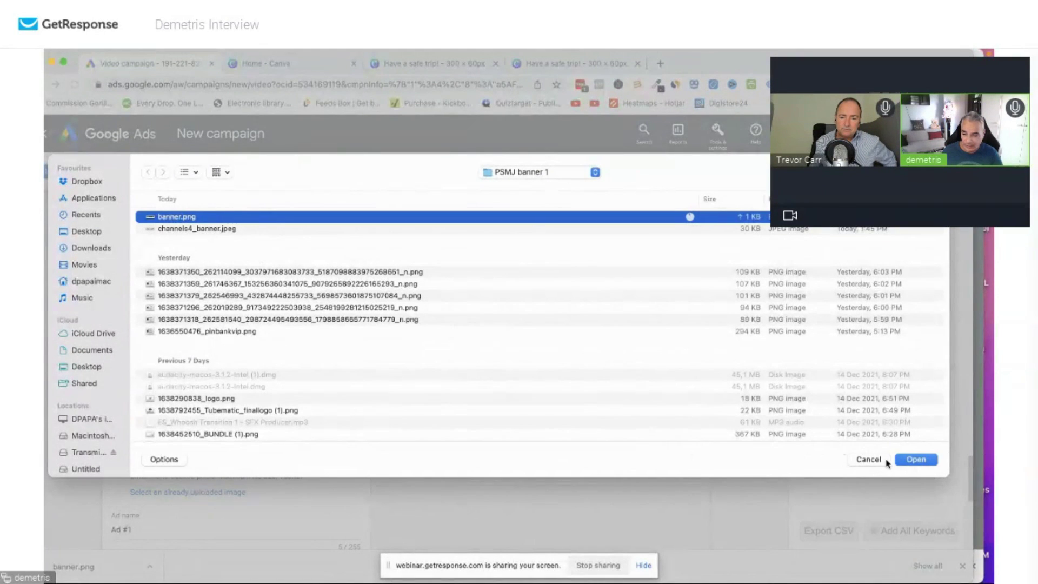
{"action": "left_click", "coordinate": [914, 459]}
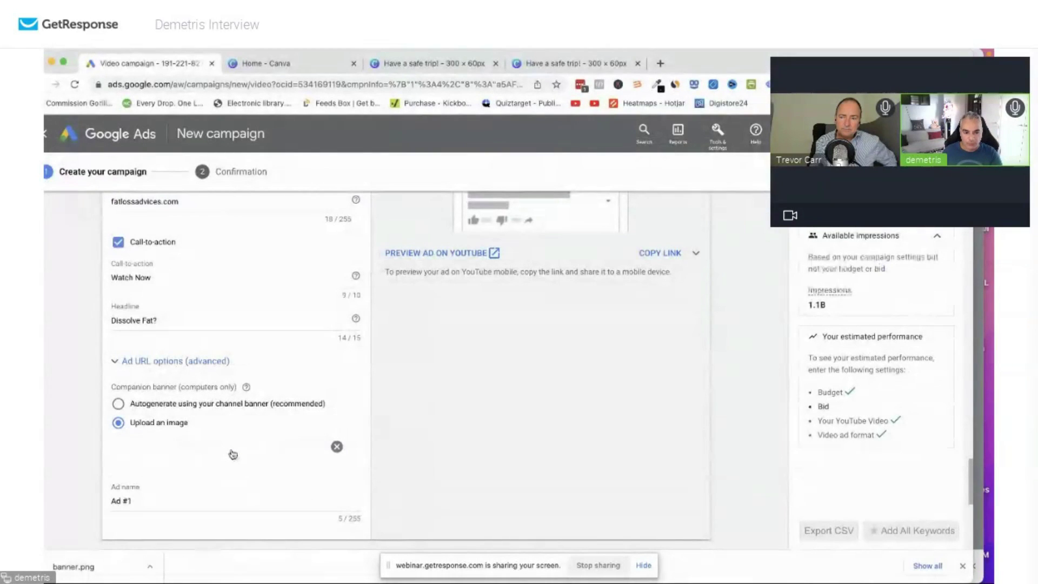
Enter a maximum CPV bid of €10.00.
{"action": "scroll", "coordinate": [233, 454], "scroll_direction": "down", "scroll_amount": 4}
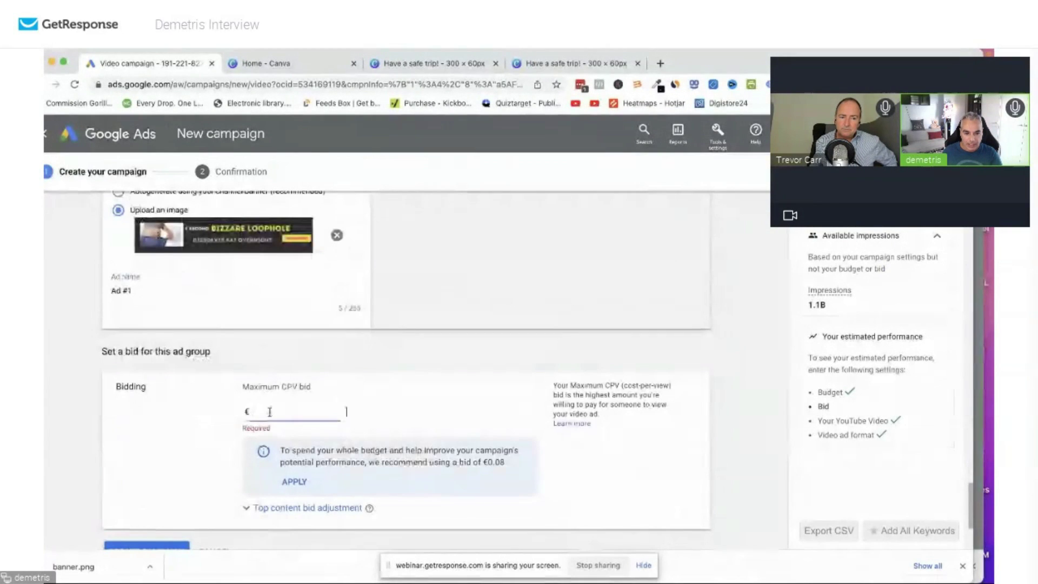
{"action": "type", "text": "10.00"}
{"action": "scroll", "coordinate": [386, 400], "scroll_direction": "down", "scroll_amount": 3}
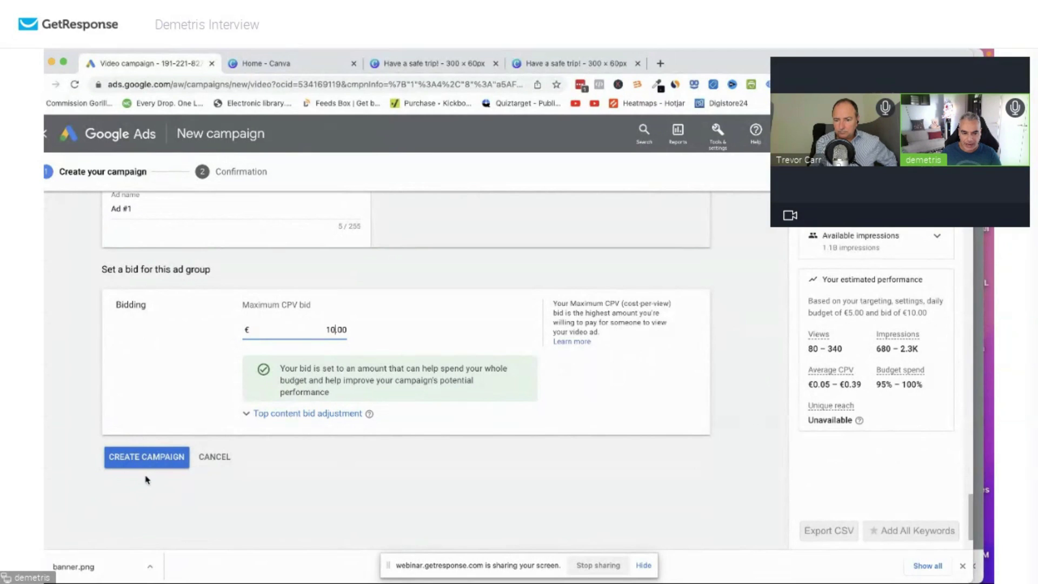
Rename the campaign to 'Exipureplacements'.
{"action": "left_click", "coordinate": [146, 458]}
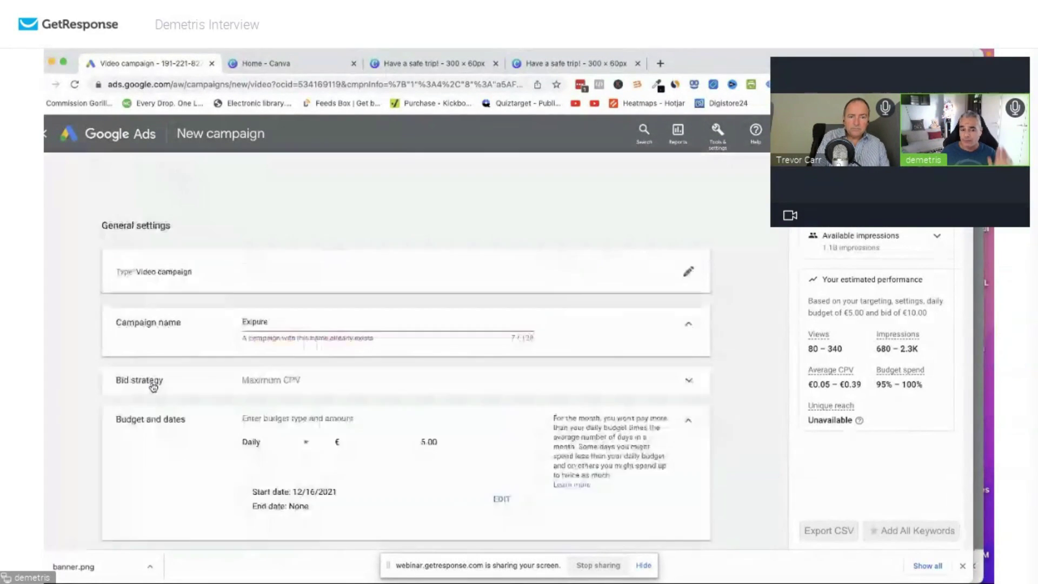
{"action": "type", "text": "plaψεμq"}
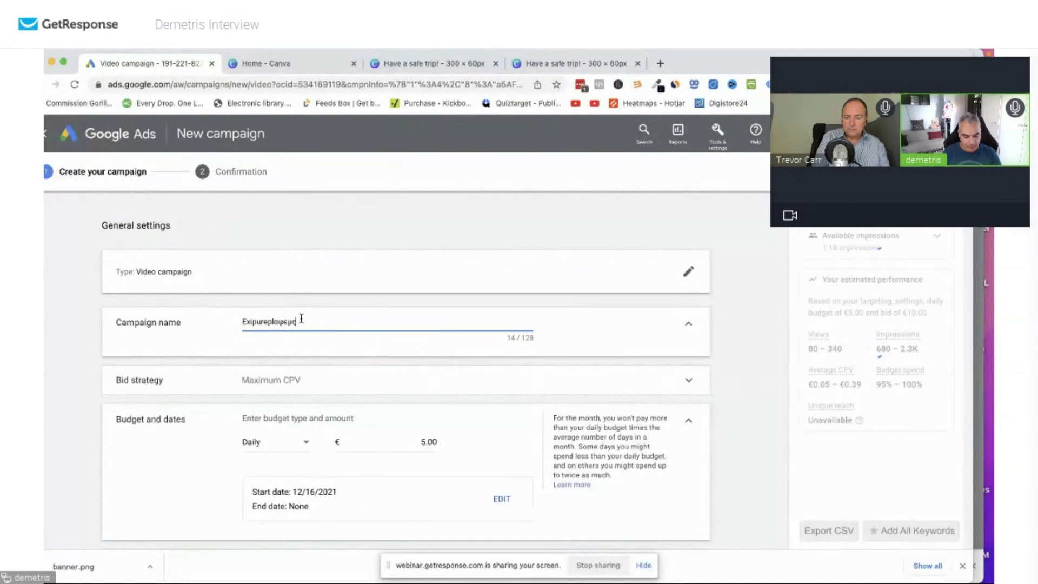
{"action": "key", "text": "BackSpace"}
{"action": "key", "text": "BackSpace"}
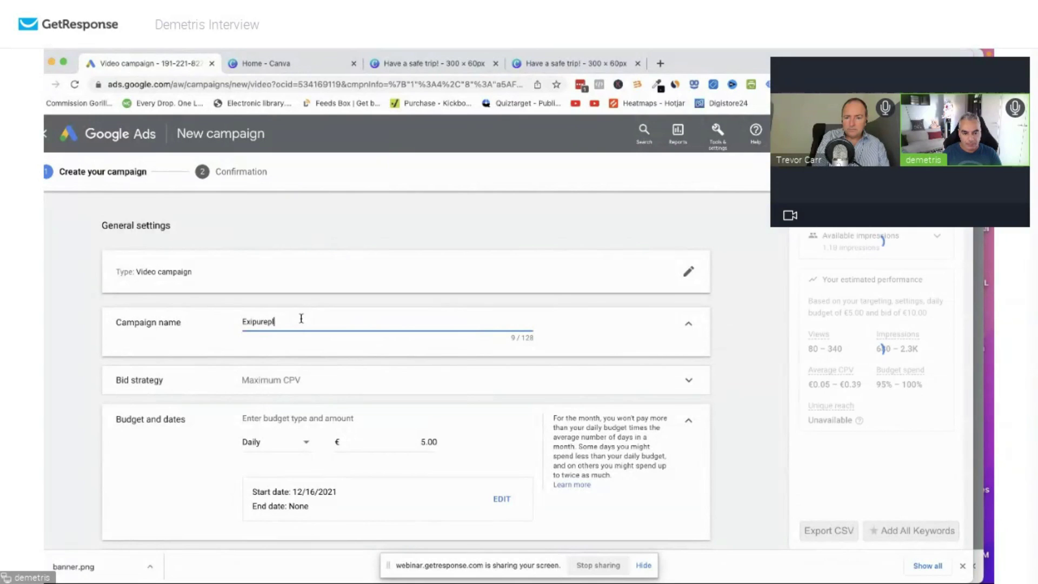
{"action": "type", "text": "acene"}
{"action": "key", "text": "BackSpace"}
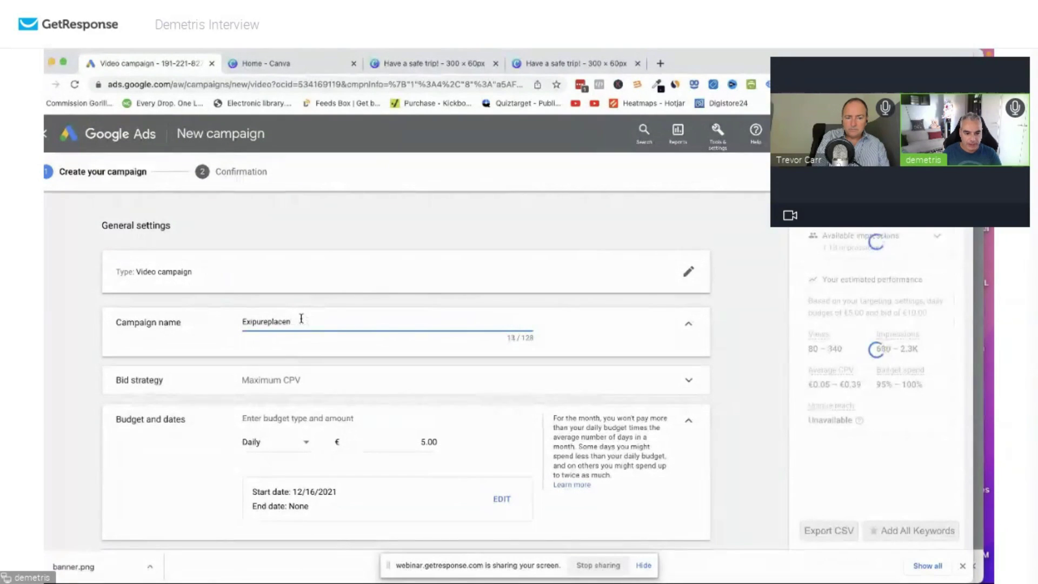
{"action": "type", "text": "ents"}
Create the campaign and continue to its Ad groups page.
{"action": "scroll", "coordinate": [330, 395], "scroll_direction": "down", "scroll_amount": 20}
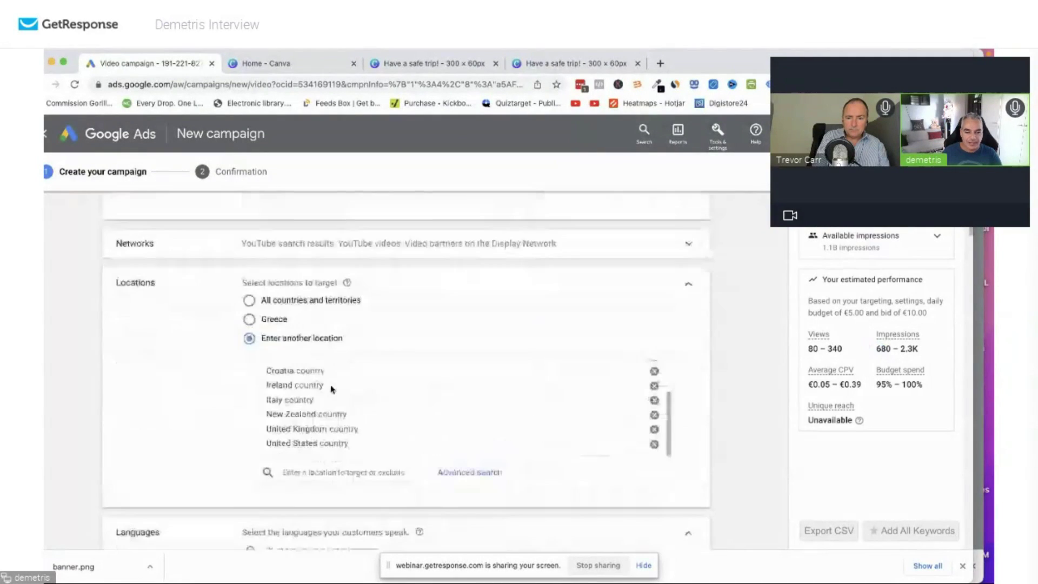
{"action": "scroll", "coordinate": [328, 397], "scroll_direction": "down", "scroll_amount": 20}
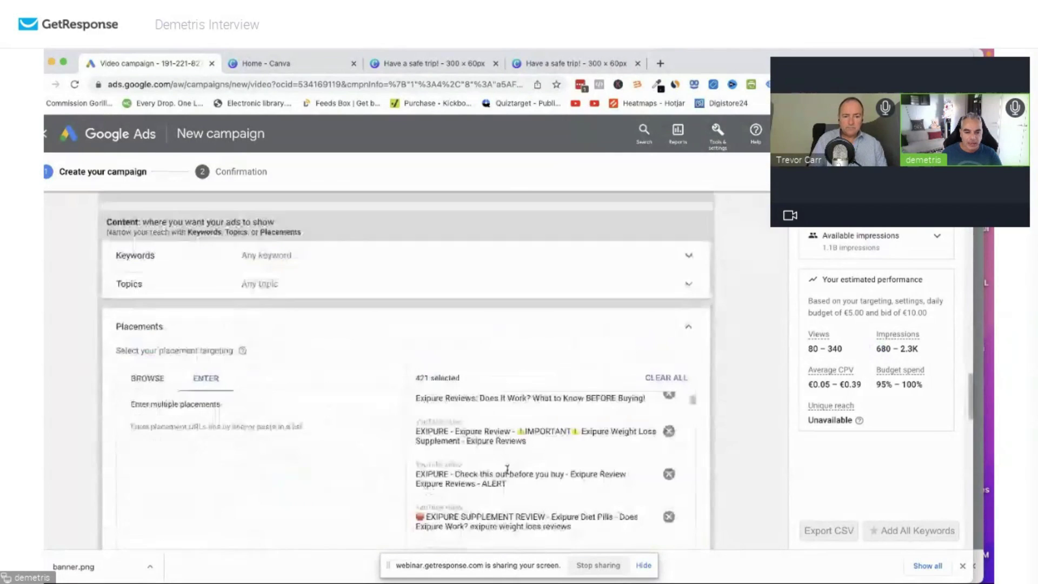
{"action": "left_click", "coordinate": [153, 376]}
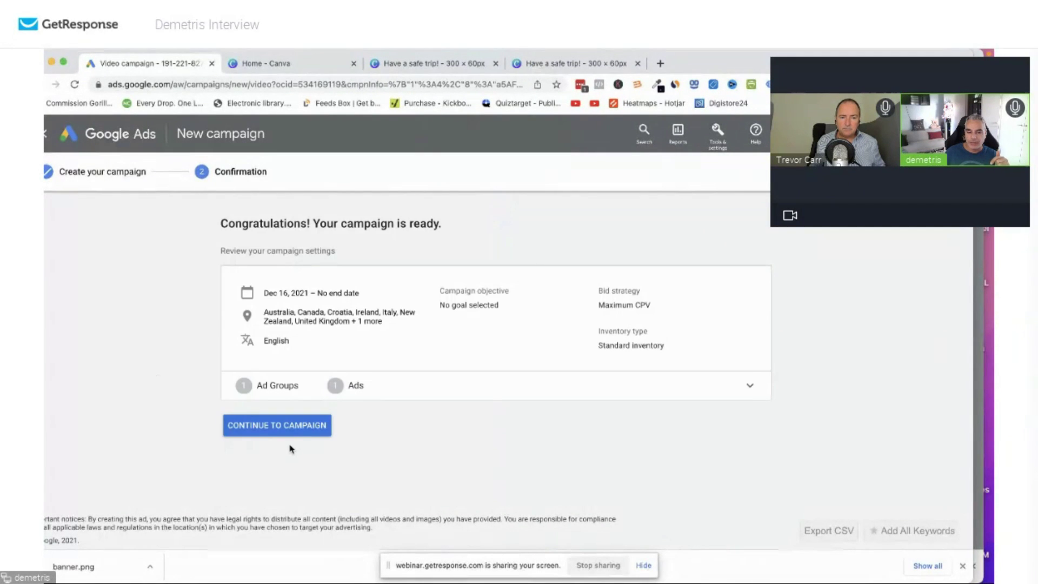
{"action": "left_click", "coordinate": [290, 432]}
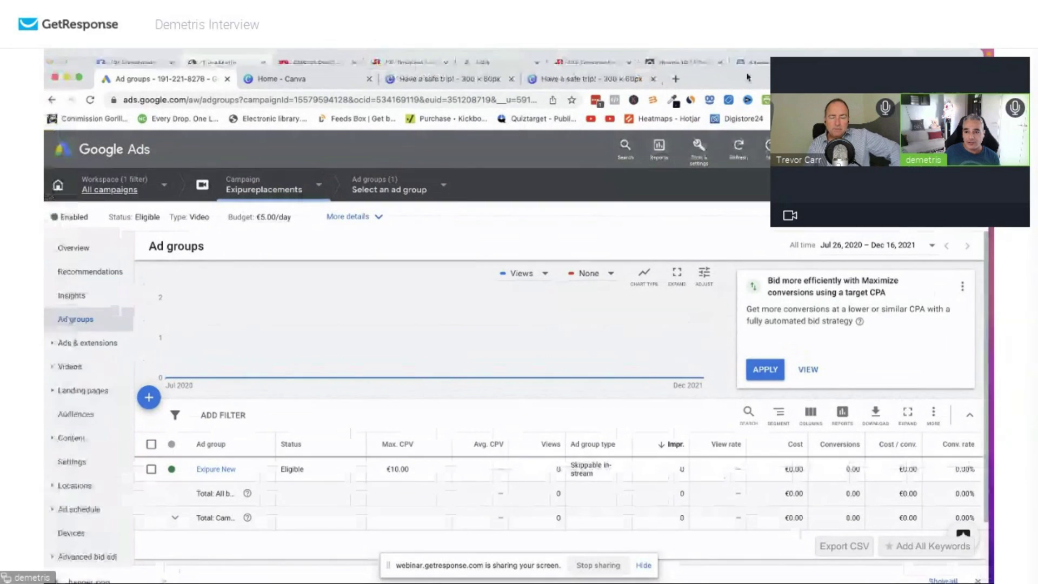
Bring Tubematic forward and close the Video Details window.
{"action": "left_click_drag", "start_coordinate": [748, 77], "coordinate": [747, 183]}
{"action": "left_click", "coordinate": [740, 139]}
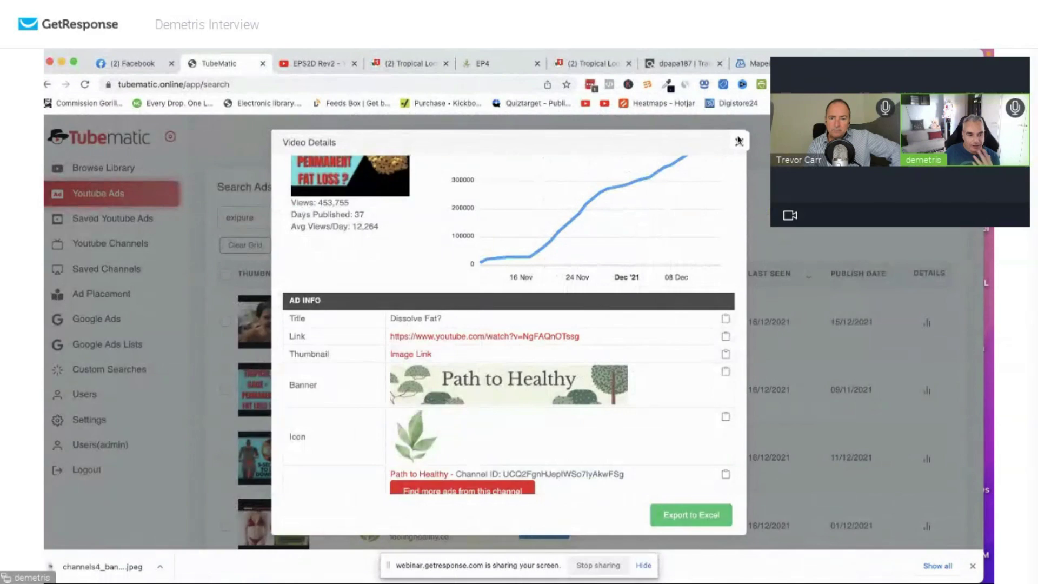
{"action": "left_click", "coordinate": [739, 139]}
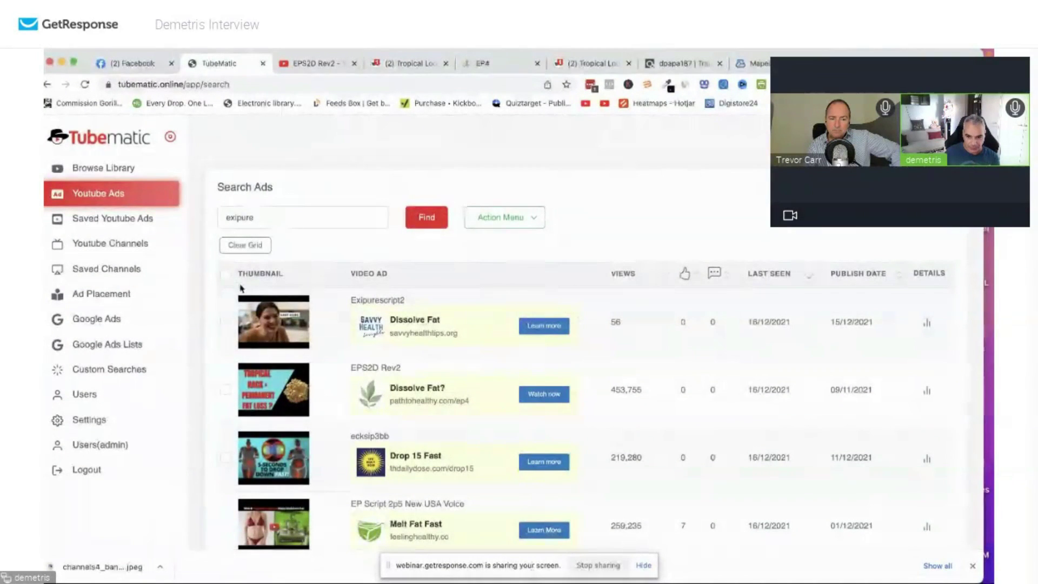
Select all 234 exipure ads and open the Action Menu for them.
{"action": "left_click", "coordinate": [225, 275]}
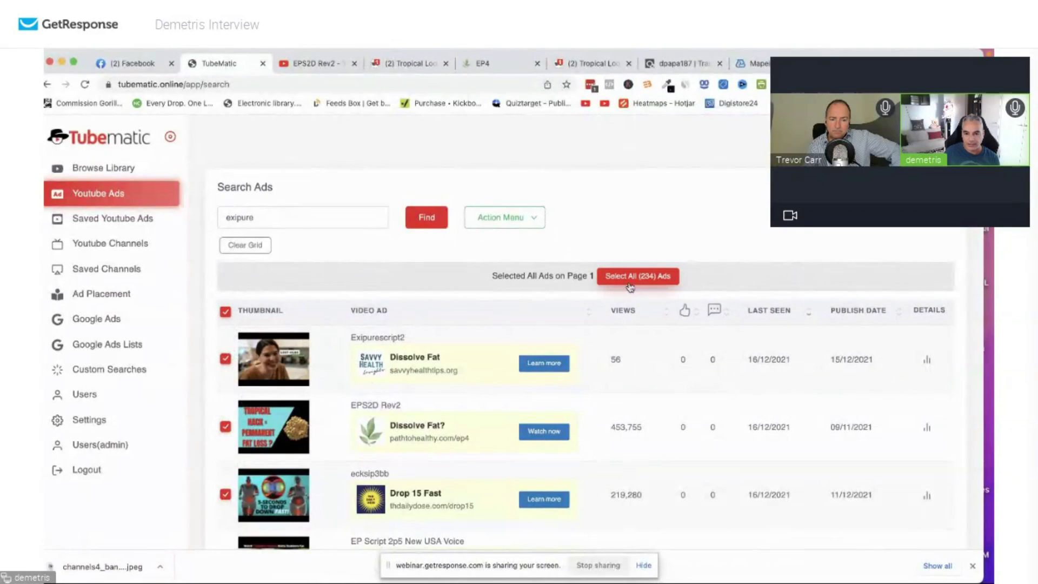
{"action": "left_click", "coordinate": [670, 278]}
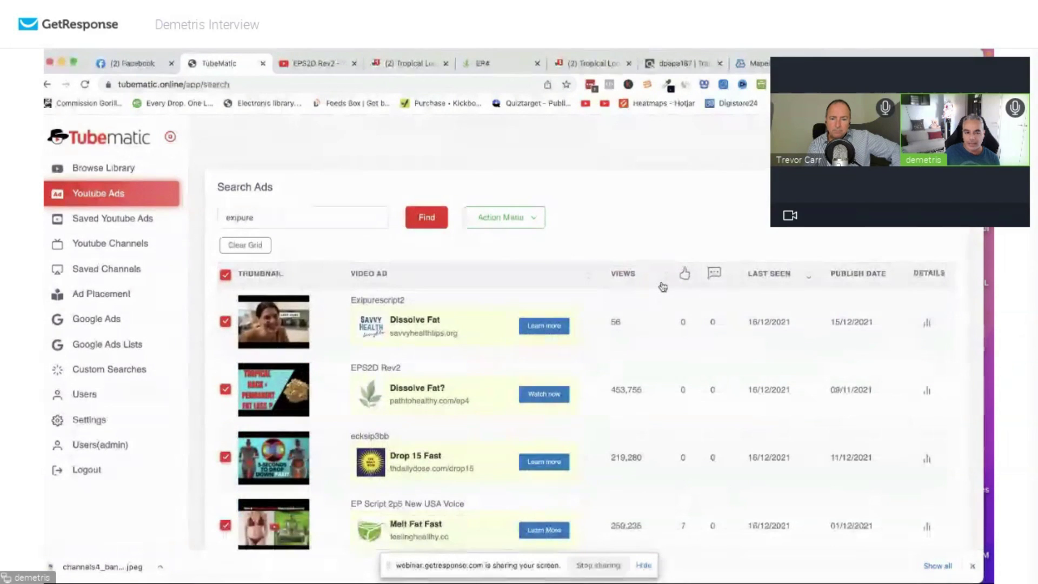
{"action": "left_click", "coordinate": [534, 220]}
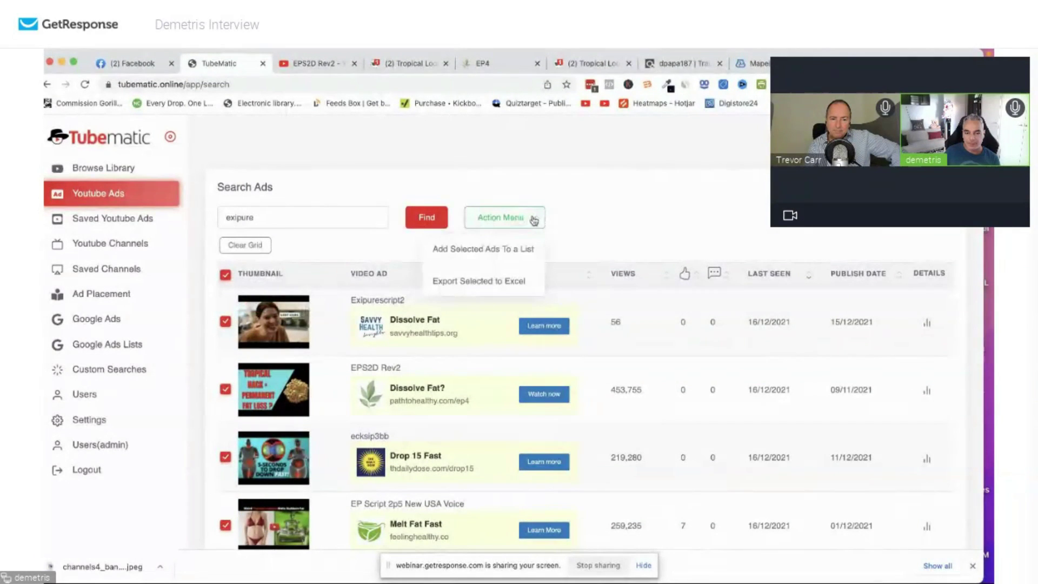
{"action": "left_click", "coordinate": [486, 283]}
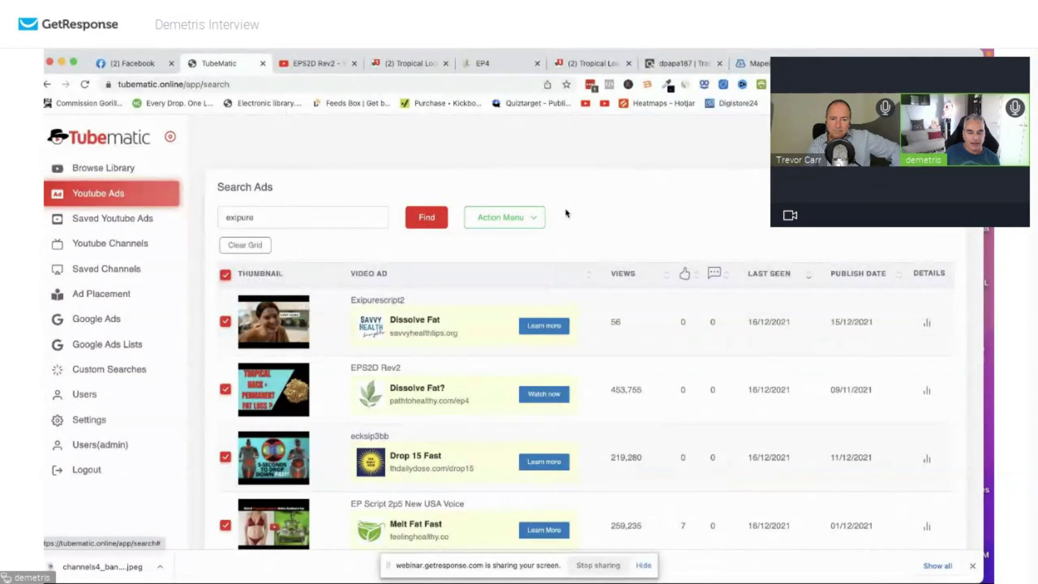
{"action": "left_click", "coordinate": [226, 276]}
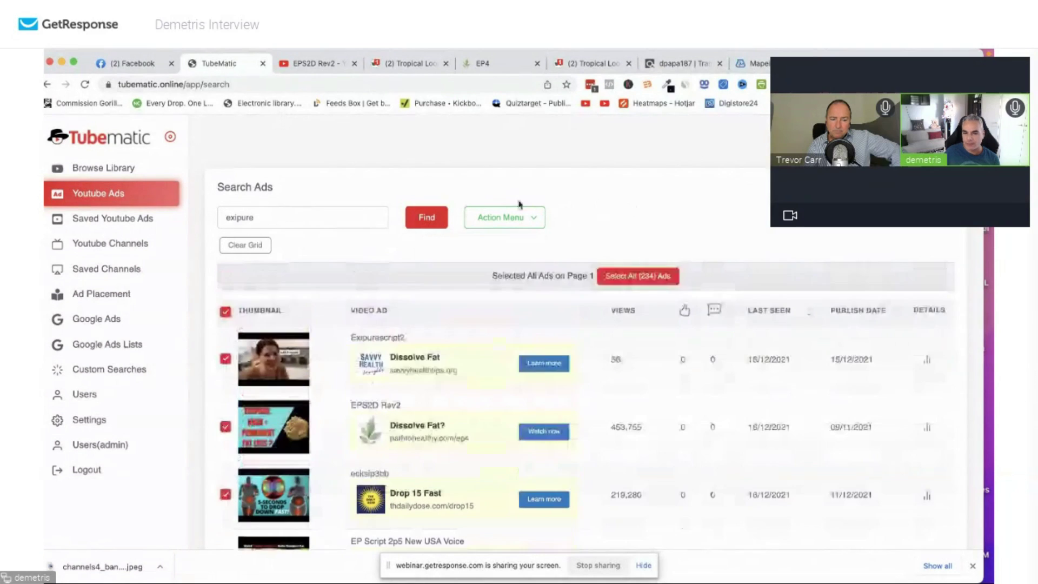
{"action": "left_click", "coordinate": [499, 229]}
{"action": "left_click", "coordinate": [516, 224]}
{"action": "left_click", "coordinate": [517, 228]}
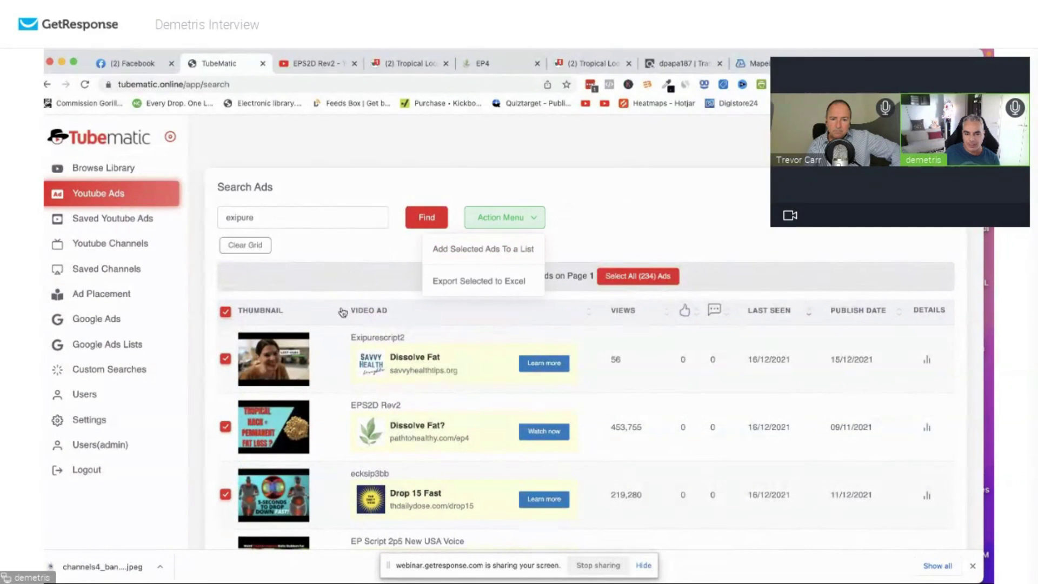
Add the selected ads to a new list named exipureadsdecember.
{"action": "left_click", "coordinate": [509, 250]}
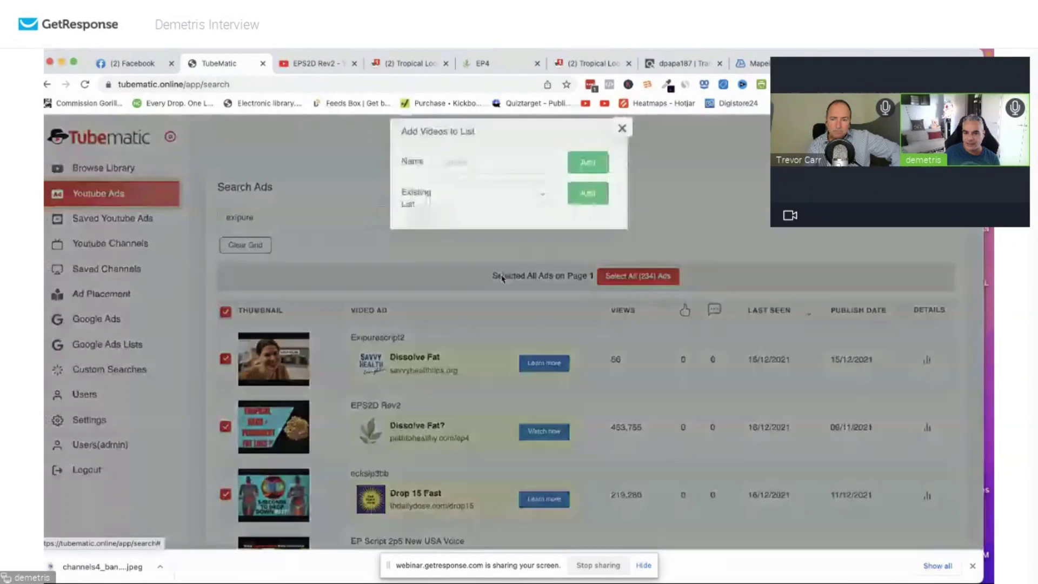
{"action": "left_click", "coordinate": [503, 169]}
{"action": "type", "text": "exipureadsdecember"}
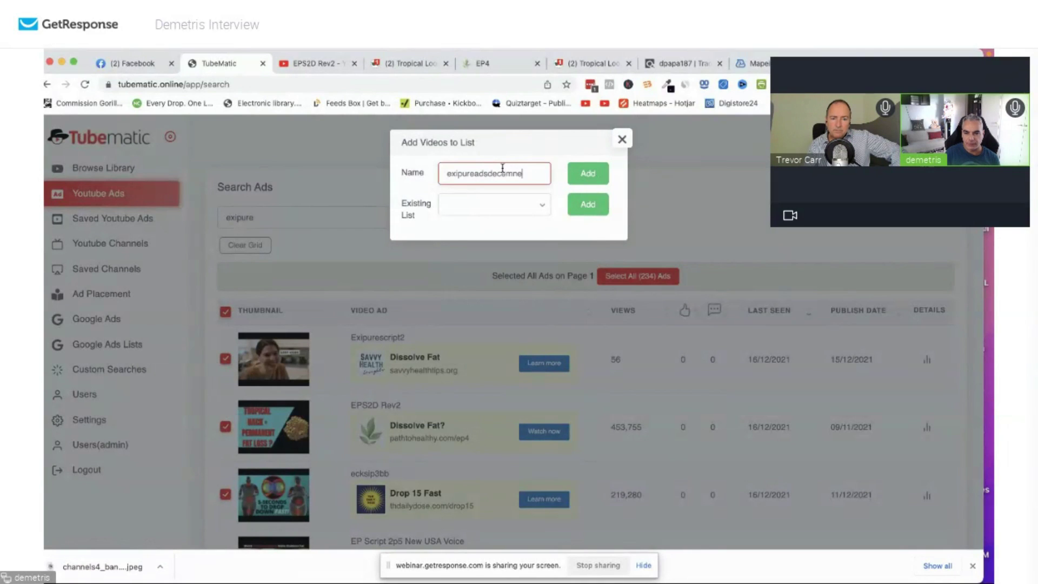
{"action": "left_click", "coordinate": [594, 171]}
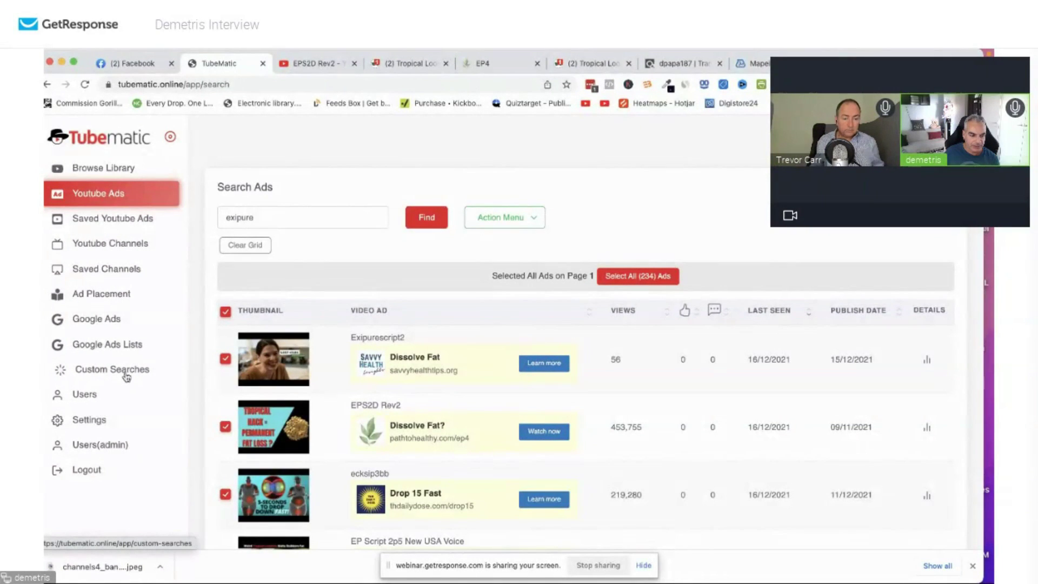
Review the exipureadsdecember list's ads, then return to the saved ad lists.
{"action": "left_click", "coordinate": [120, 222]}
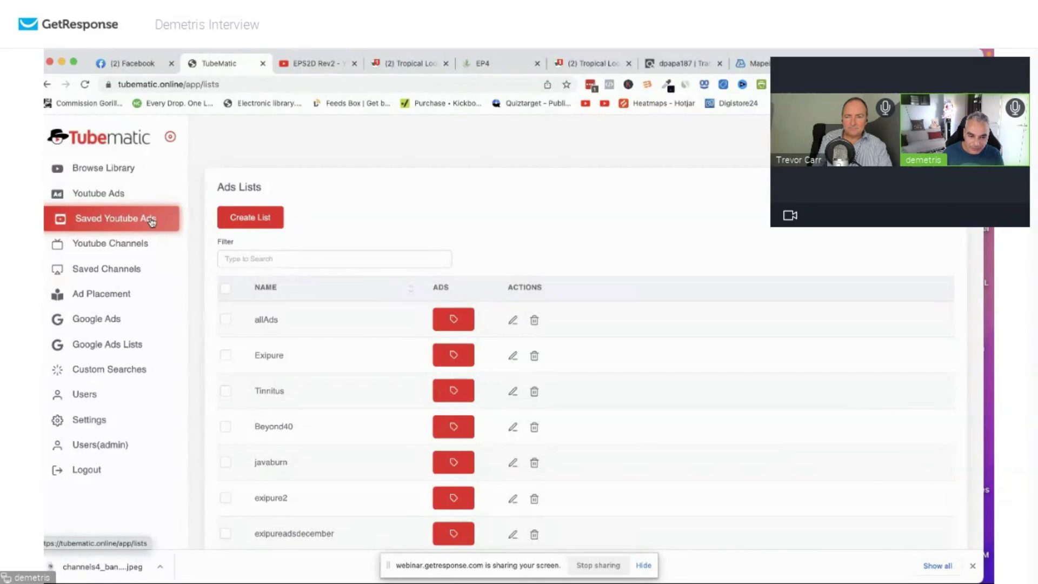
{"action": "scroll", "coordinate": [382, 470], "scroll_direction": "down", "scroll_amount": 1}
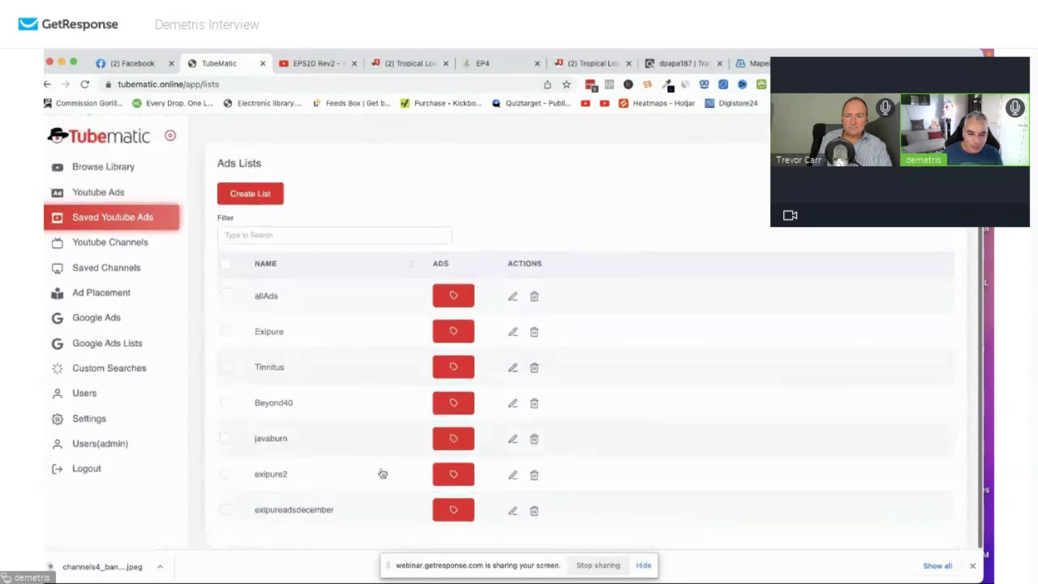
{"action": "left_click", "coordinate": [454, 514]}
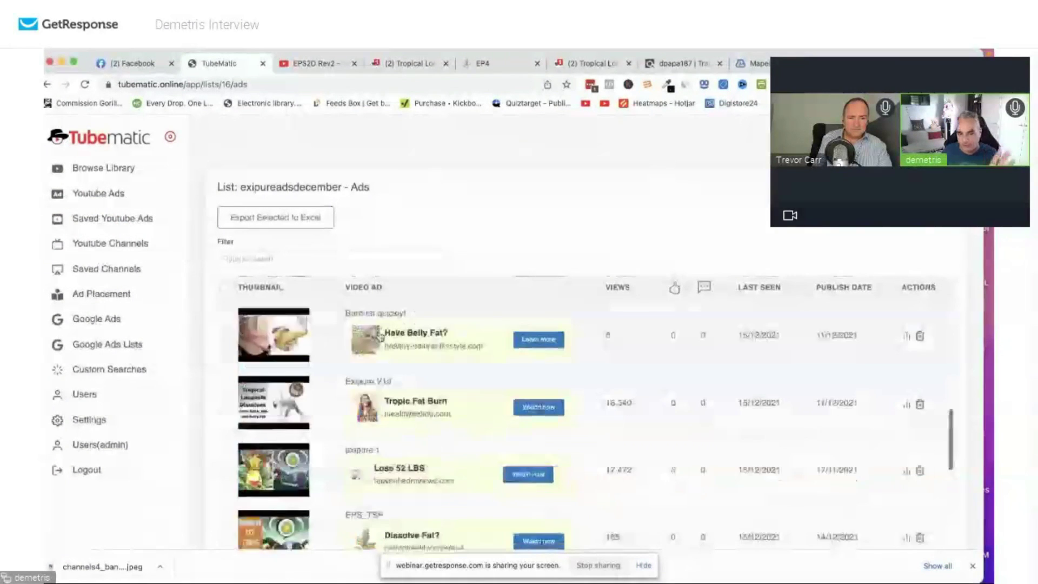
{"action": "scroll", "coordinate": [382, 338], "scroll_direction": "down", "scroll_amount": 5}
{"action": "scroll", "coordinate": [476, 330], "scroll_direction": "up", "scroll_amount": 5}
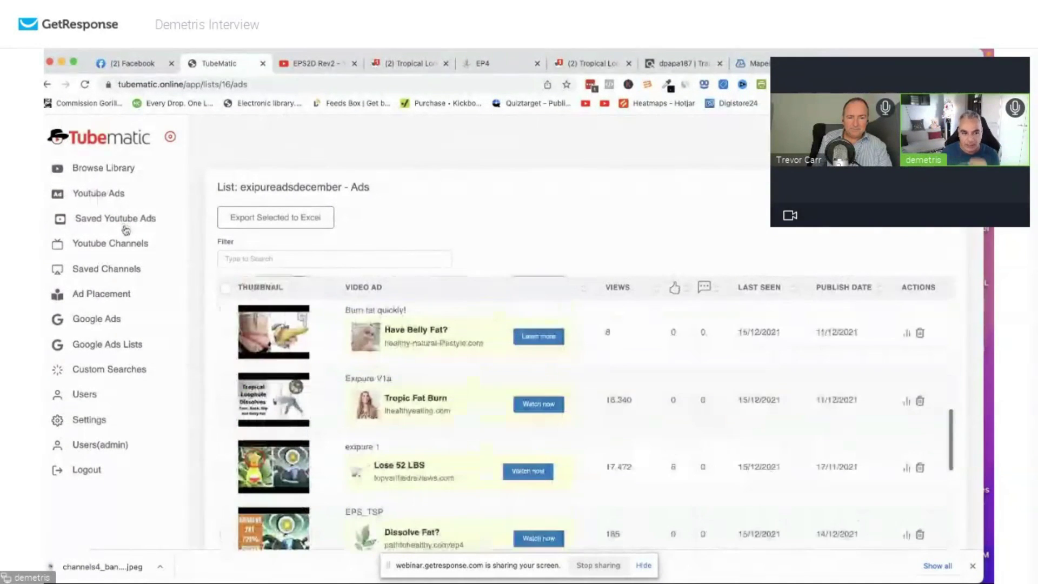
{"action": "left_click", "coordinate": [124, 222]}
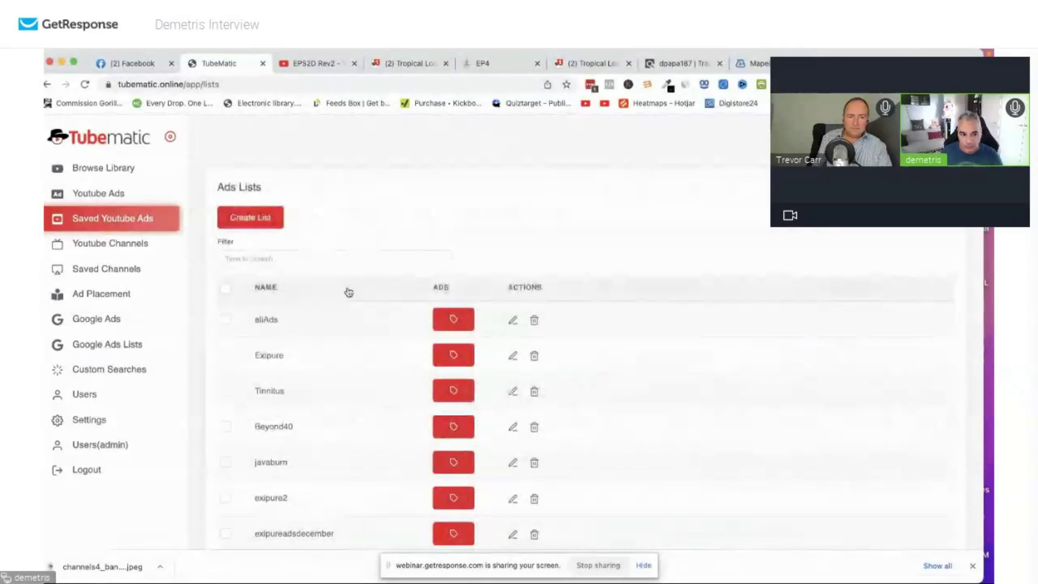
Go to the YouTube Channels page and put the cursor in its Filter field.
{"action": "left_click", "coordinate": [145, 246]}
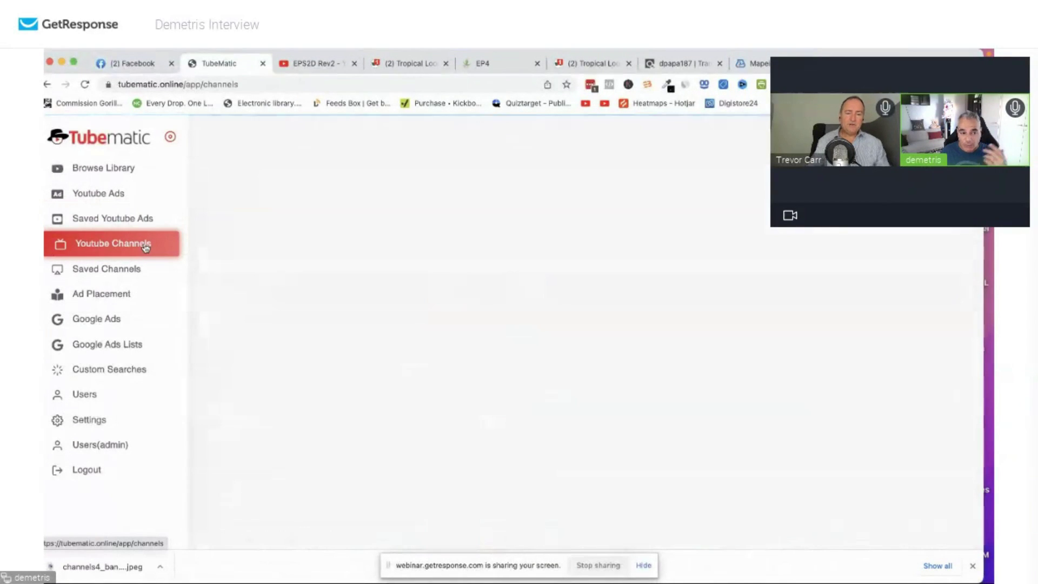
{"action": "left_click", "coordinate": [138, 219]}
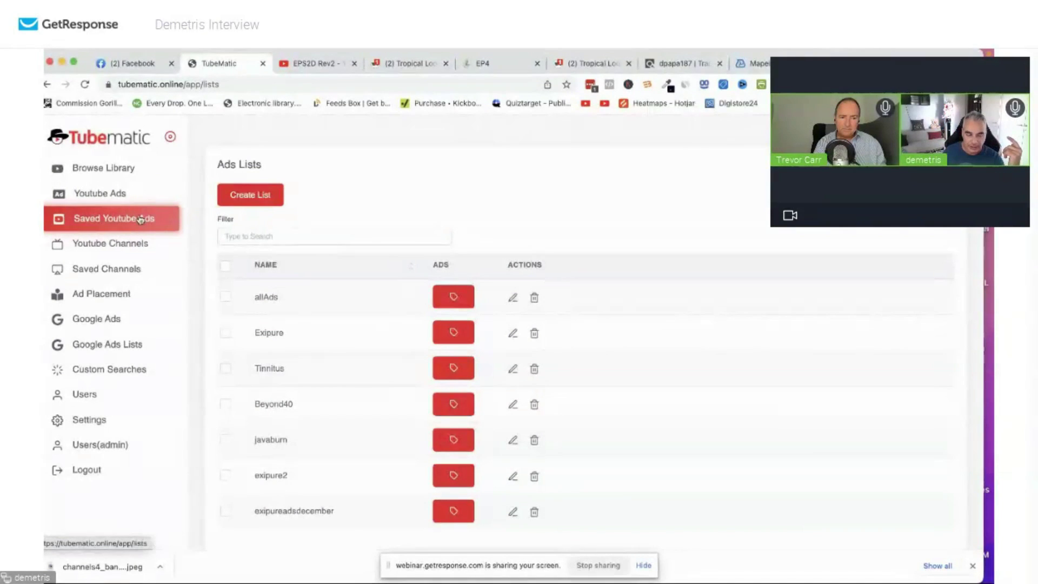
{"action": "left_click", "coordinate": [111, 242]}
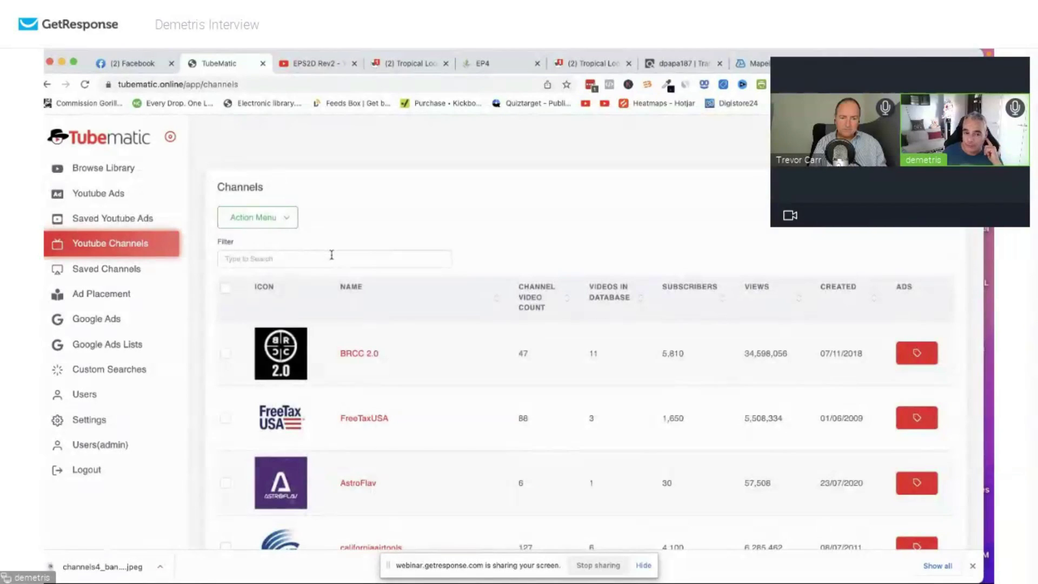
{"action": "left_click", "coordinate": [331, 254]}
Filter channels by 'Exipure' and open More Health More Happiness's ads (Exipure S1V1, pro exipure v1).
{"action": "type", "text": "Ex"}
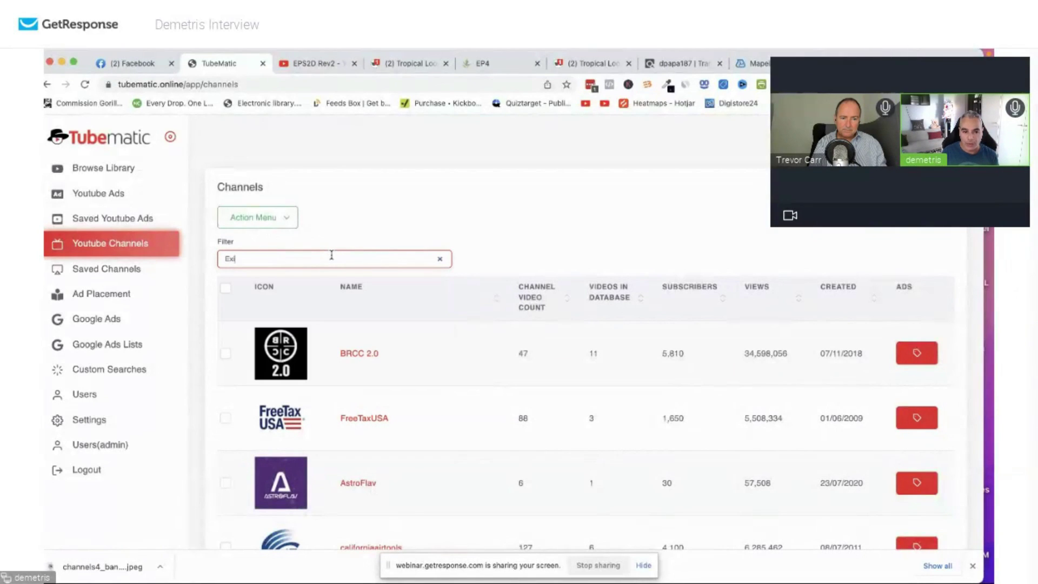
{"action": "type", "text": "ipure"}
{"action": "key", "text": "Return"}
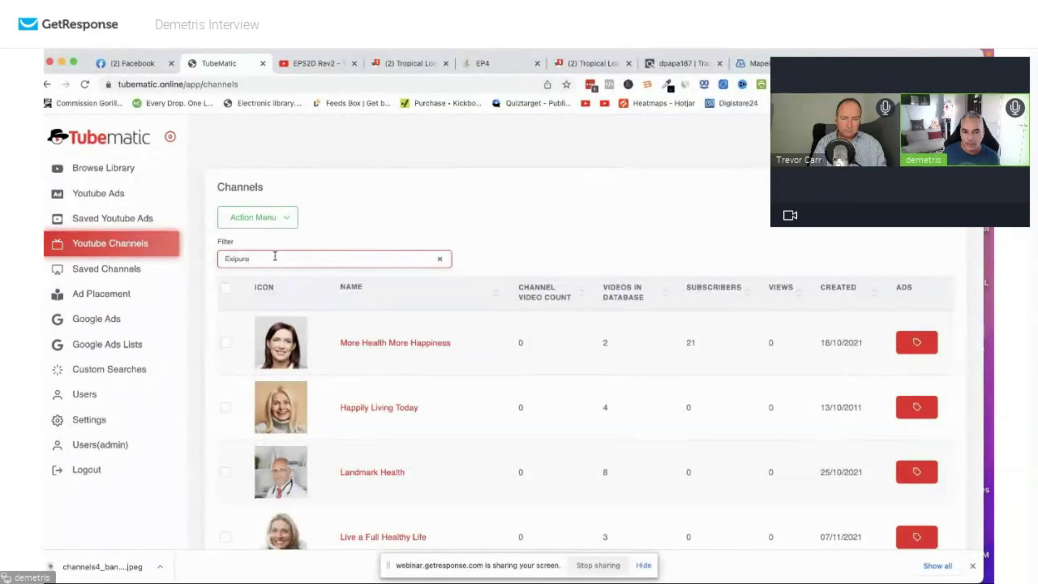
{"action": "scroll", "coordinate": [394, 378], "scroll_direction": "down", "scroll_amount": 5}
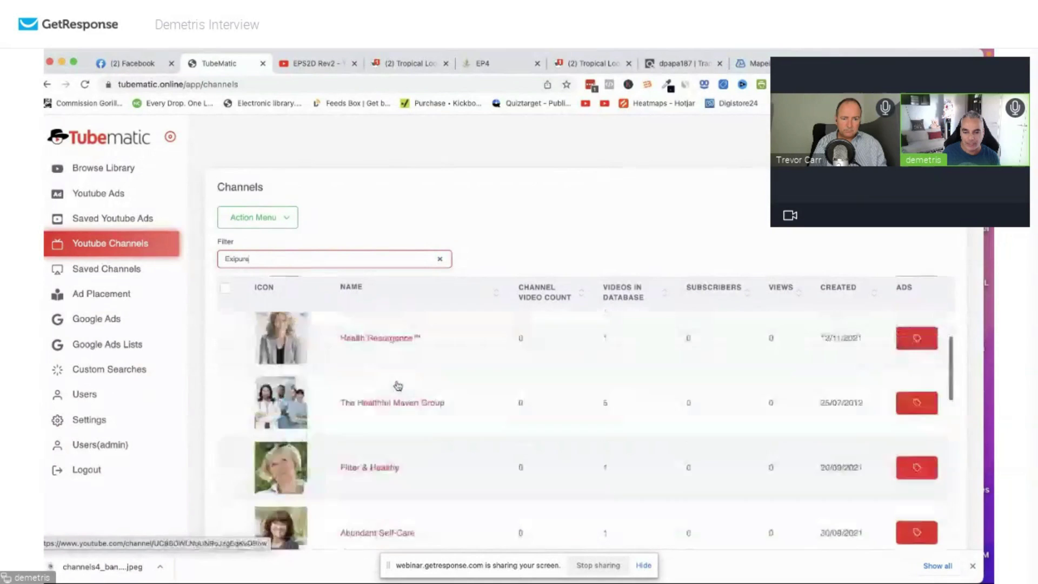
{"action": "scroll", "coordinate": [342, 335], "scroll_direction": "up", "scroll_amount": 5}
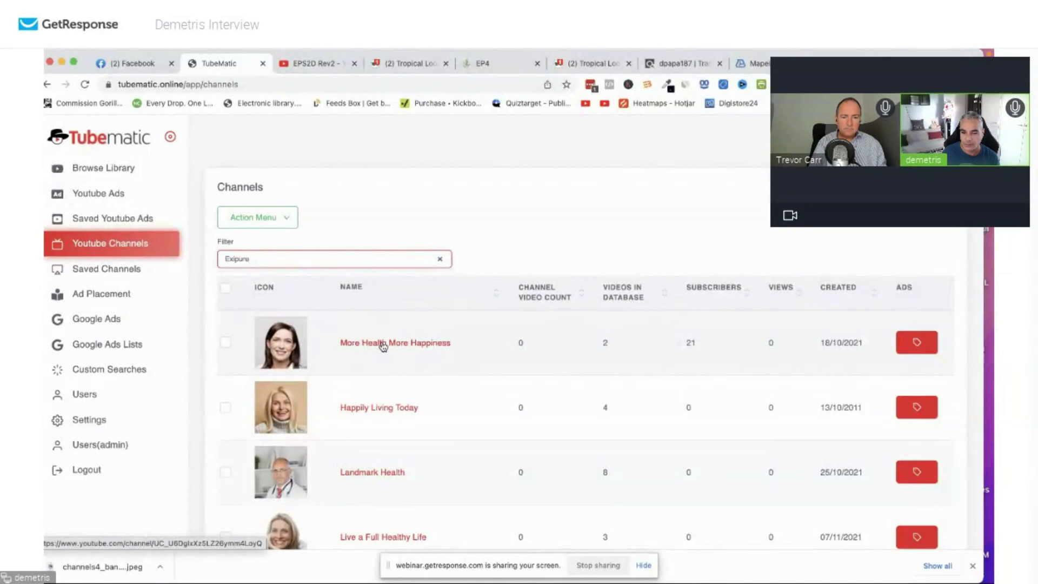
{"action": "left_click", "coordinate": [383, 344]}
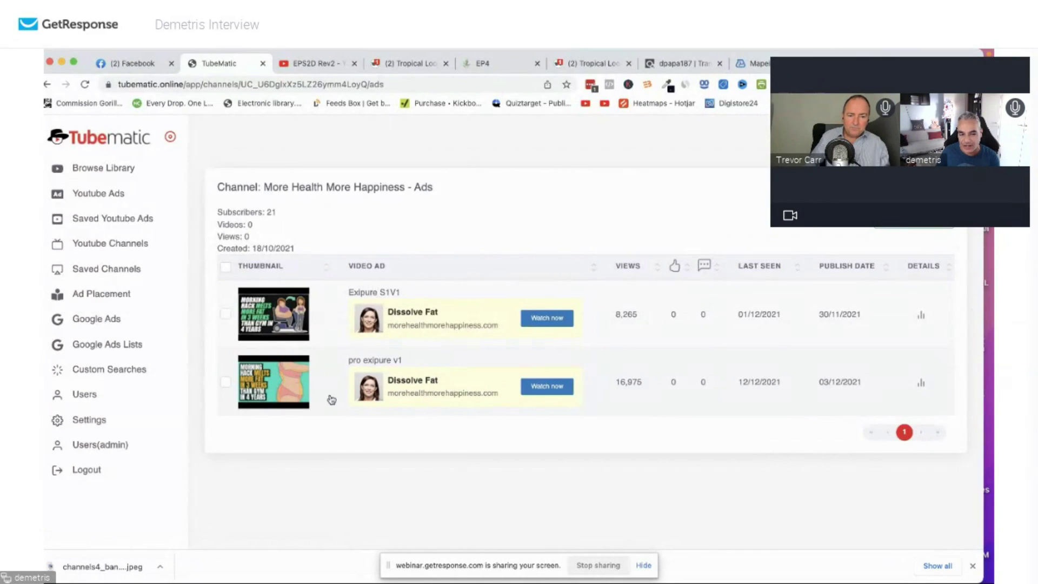
Inspect the pro exipure v1 ad's Video Details, then go back to the exipure-filtered channels.
{"action": "left_click", "coordinate": [921, 382]}
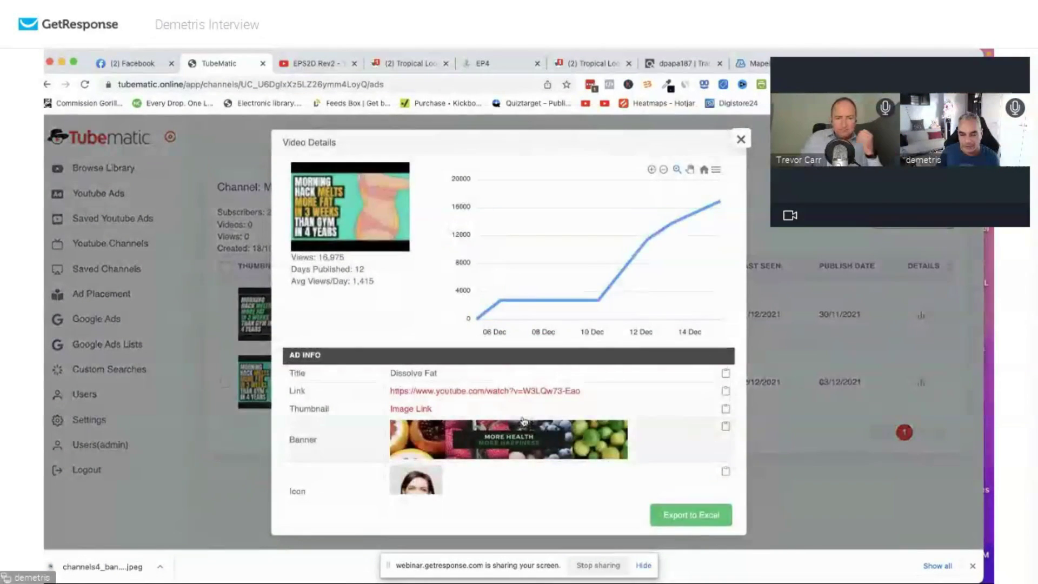
{"action": "scroll", "coordinate": [523, 422], "scroll_direction": "down", "scroll_amount": 5}
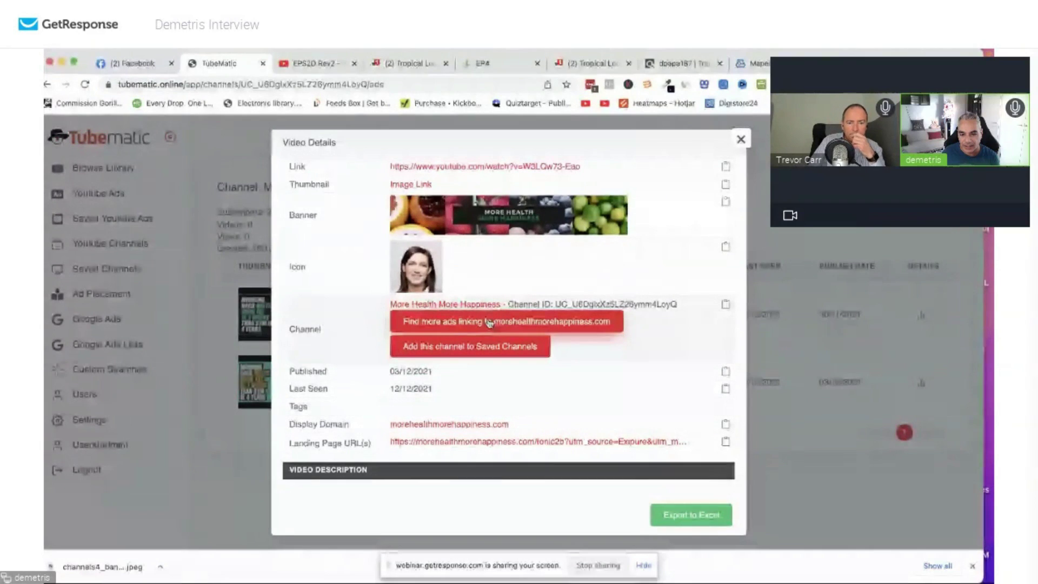
{"action": "left_click", "coordinate": [741, 139]}
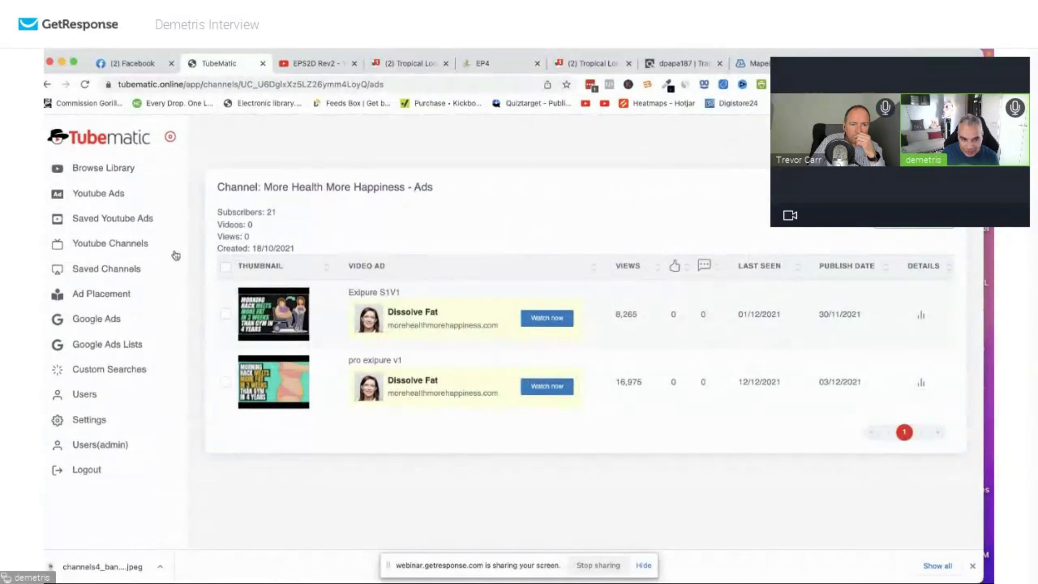
{"action": "left_click", "coordinate": [139, 243]}
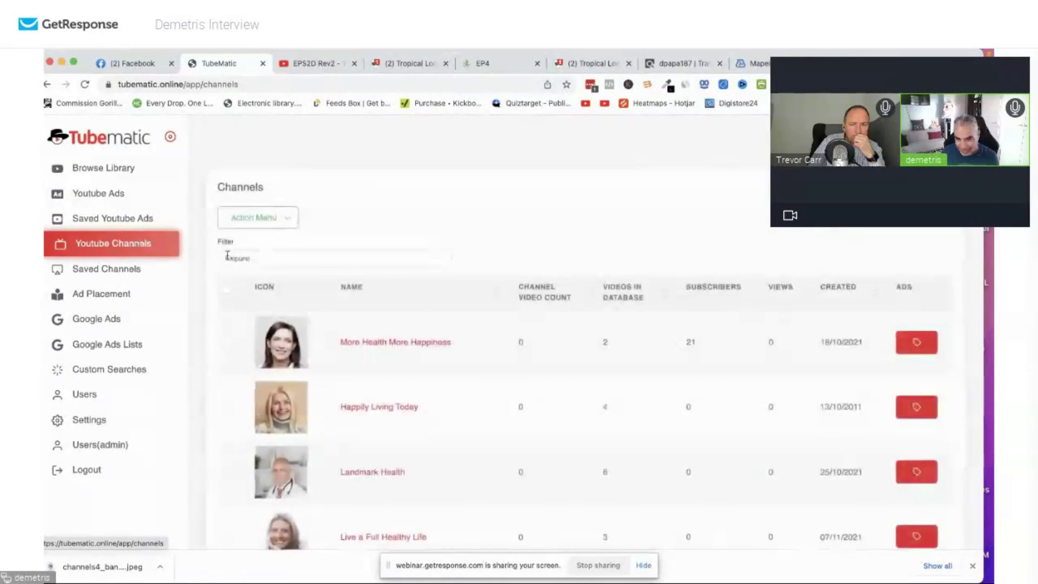
Re-enter 'Exipure' in the Channels Filter and tick the first channel.
{"action": "left_click_drag", "start_coordinate": [339, 264], "coordinate": [198, 258]}
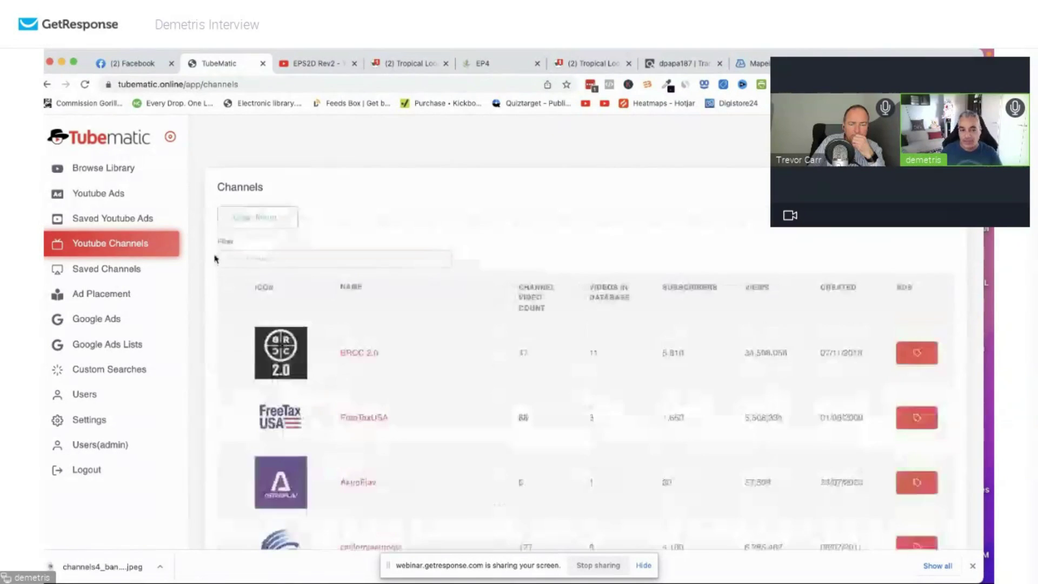
{"action": "left_click", "coordinate": [249, 257]}
{"action": "type", "text": "Exipure"}
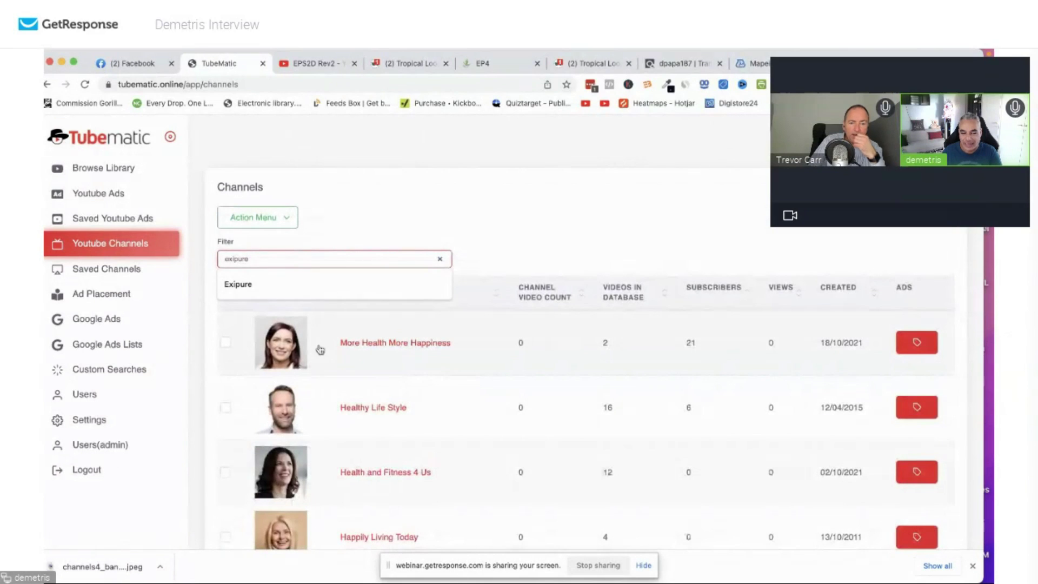
{"action": "left_click", "coordinate": [225, 342]}
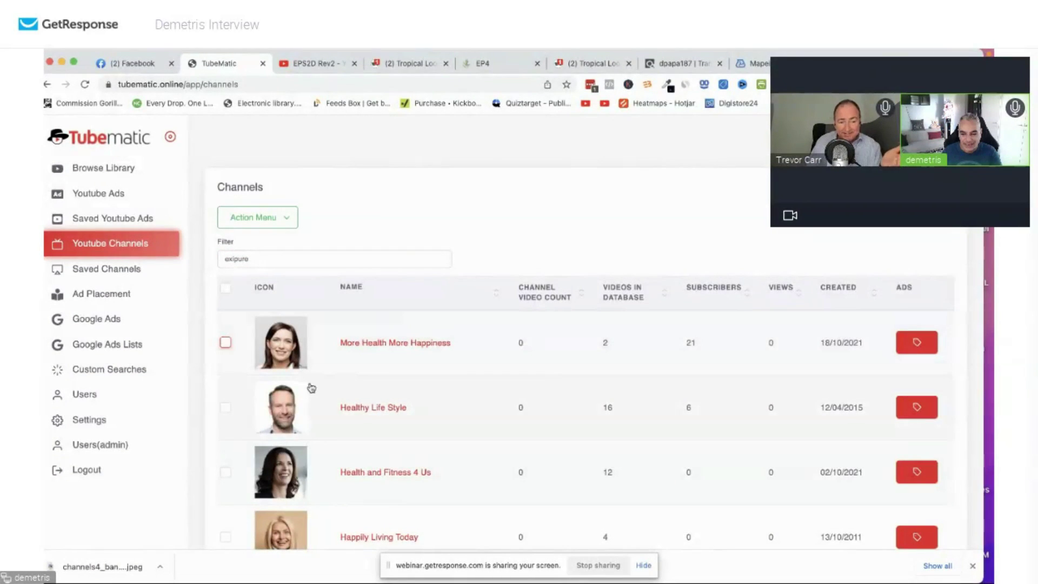
Open a listed channel's YouTube page in a new tab, then return to Tubematic.
{"action": "scroll", "coordinate": [311, 388], "scroll_direction": "down", "scroll_amount": 6}
{"action": "scroll", "coordinate": [313, 388], "scroll_direction": "down", "scroll_amount": 2}
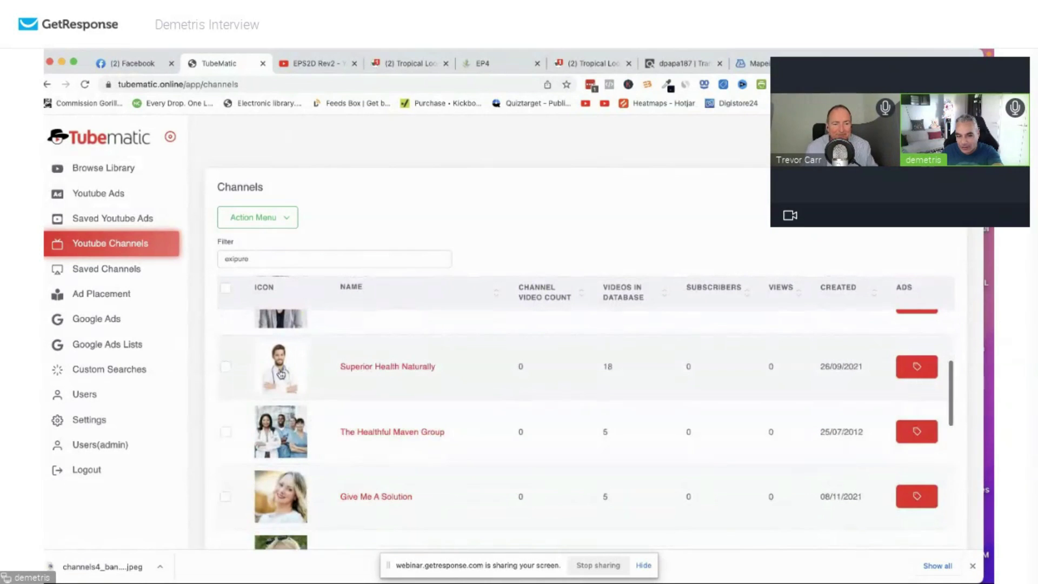
{"action": "left_click", "coordinate": [284, 367]}
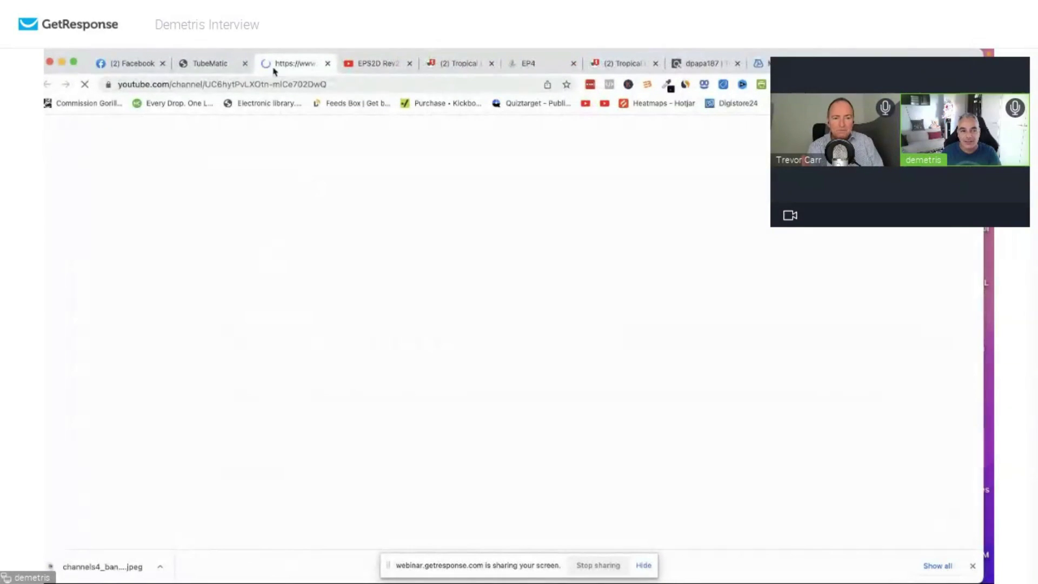
{"action": "left_click", "coordinate": [222, 63]}
Sort channels by Videos in Database descending, putting Unlimited Health Club first.
{"action": "scroll", "coordinate": [314, 423], "scroll_direction": "down", "scroll_amount": 3}
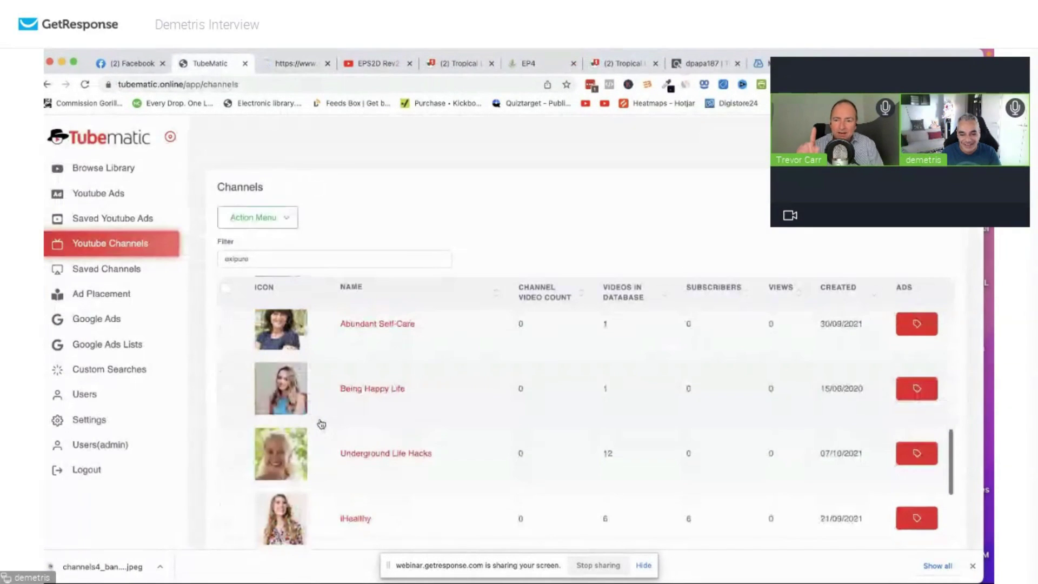
{"action": "scroll", "coordinate": [377, 419], "scroll_direction": "down", "scroll_amount": 1}
{"action": "scroll", "coordinate": [391, 389], "scroll_direction": "down", "scroll_amount": 5}
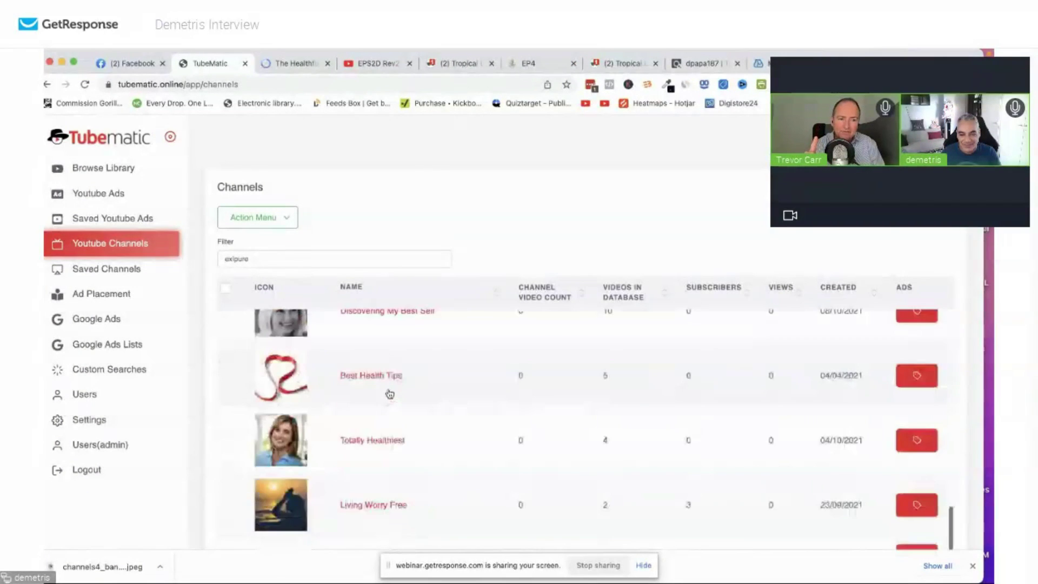
{"action": "scroll", "coordinate": [387, 394], "scroll_direction": "up", "scroll_amount": 10}
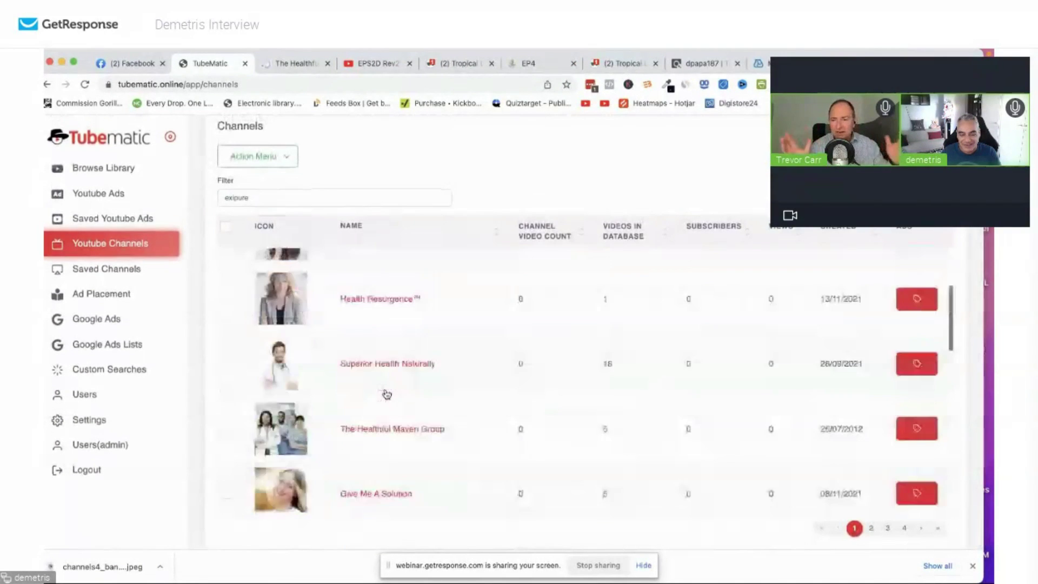
{"action": "scroll", "coordinate": [387, 393], "scroll_direction": "down", "scroll_amount": 8}
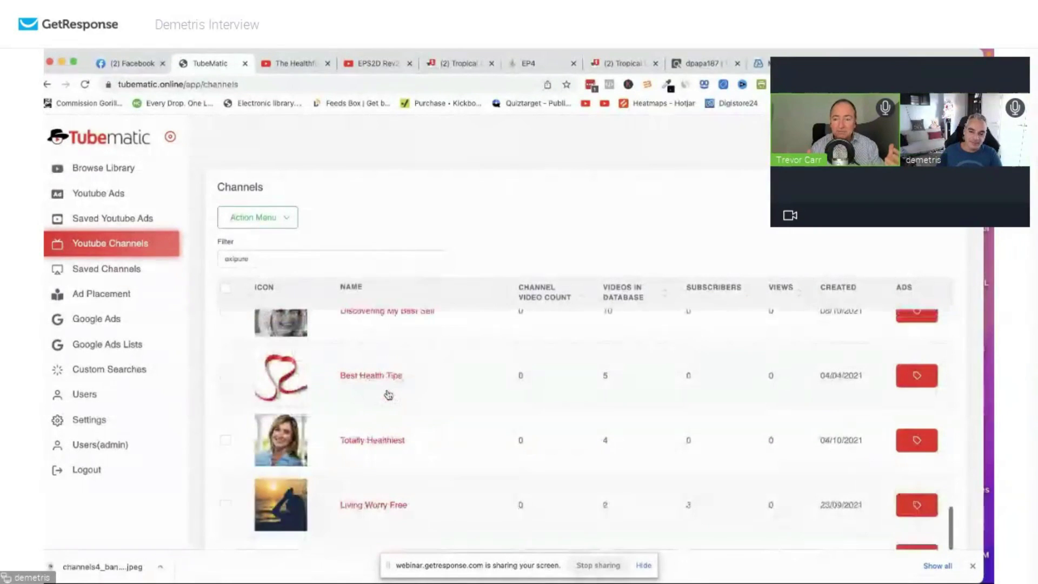
{"action": "scroll", "coordinate": [389, 394], "scroll_direction": "down", "scroll_amount": 2}
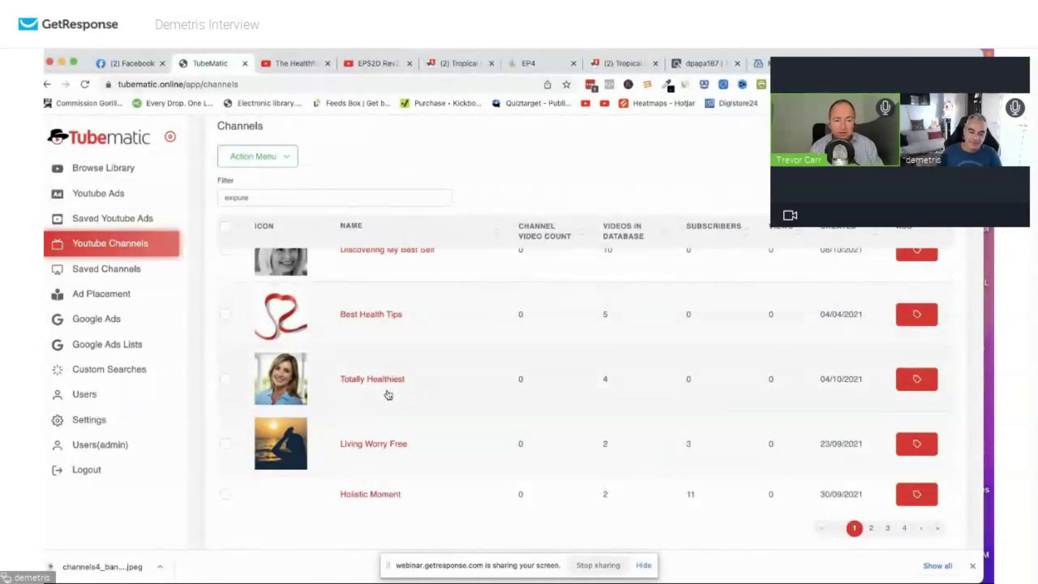
{"action": "scroll", "coordinate": [388, 394], "scroll_direction": "up", "scroll_amount": 10}
{"action": "scroll", "coordinate": [492, 412], "scroll_direction": "down", "scroll_amount": 6}
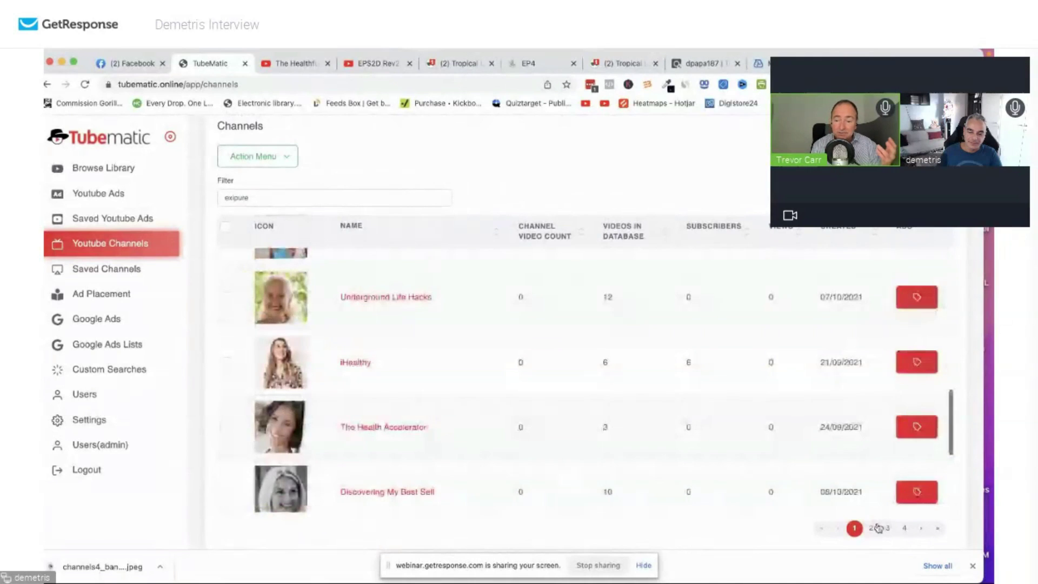
{"action": "scroll", "coordinate": [828, 491], "scroll_direction": "down", "scroll_amount": 4}
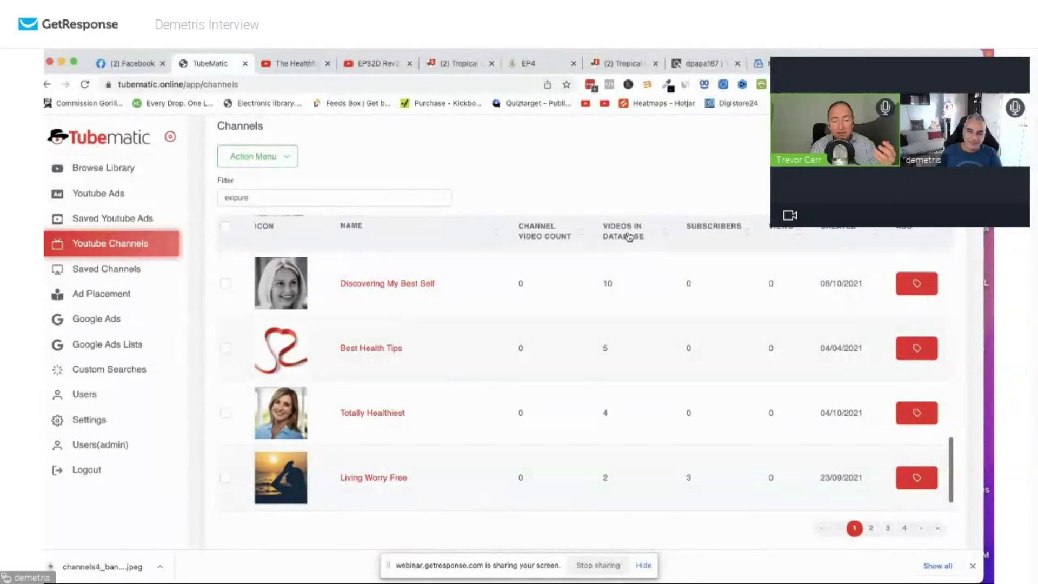
{"action": "left_click", "coordinate": [628, 236]}
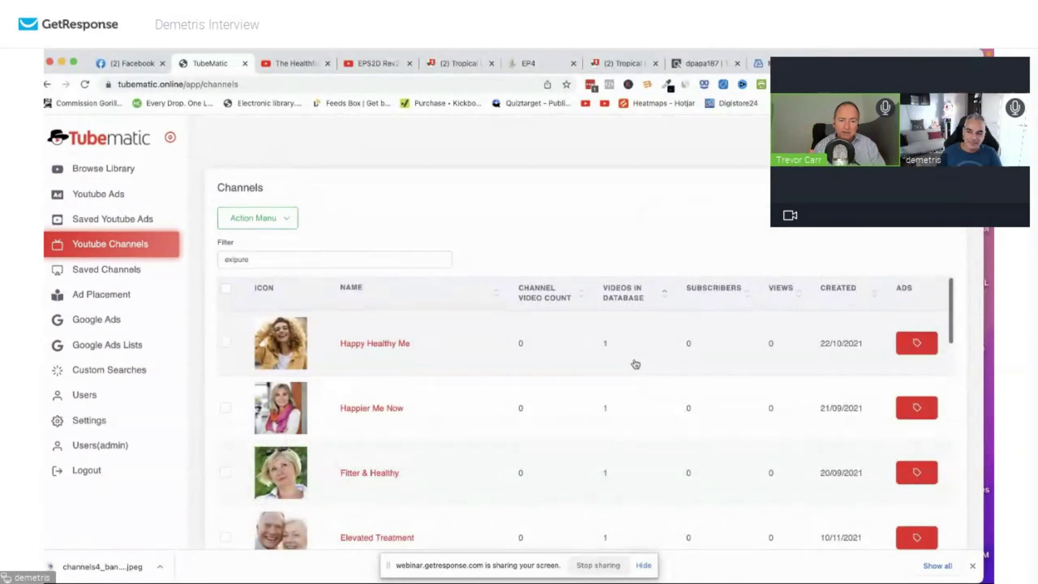
{"action": "left_click", "coordinate": [621, 287]}
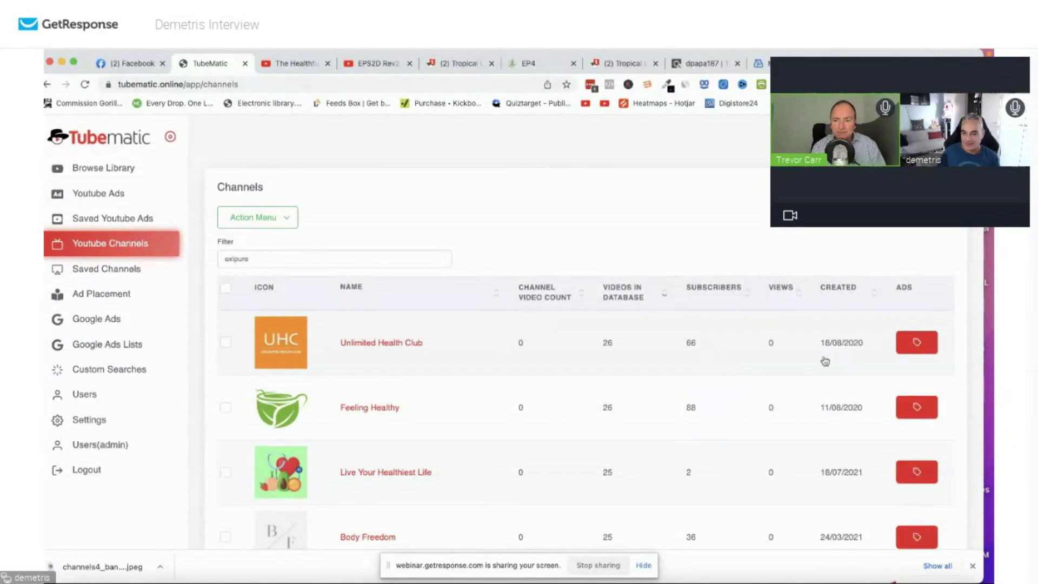
Open Unlimited Health Club's ads and browse both pages of the ads table.
{"action": "left_click", "coordinate": [915, 344]}
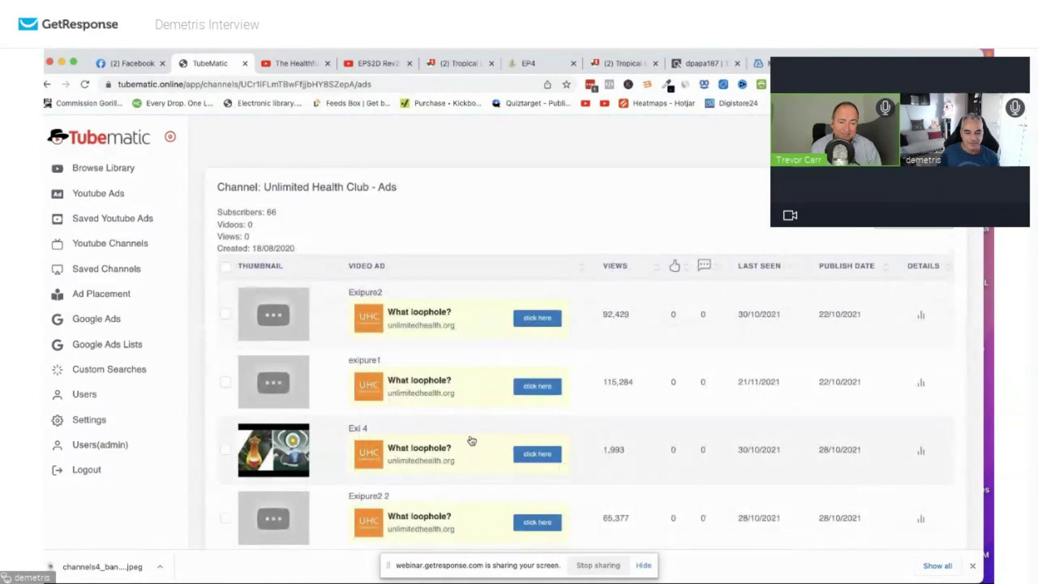
{"action": "scroll", "coordinate": [471, 440], "scroll_direction": "down", "scroll_amount": 10}
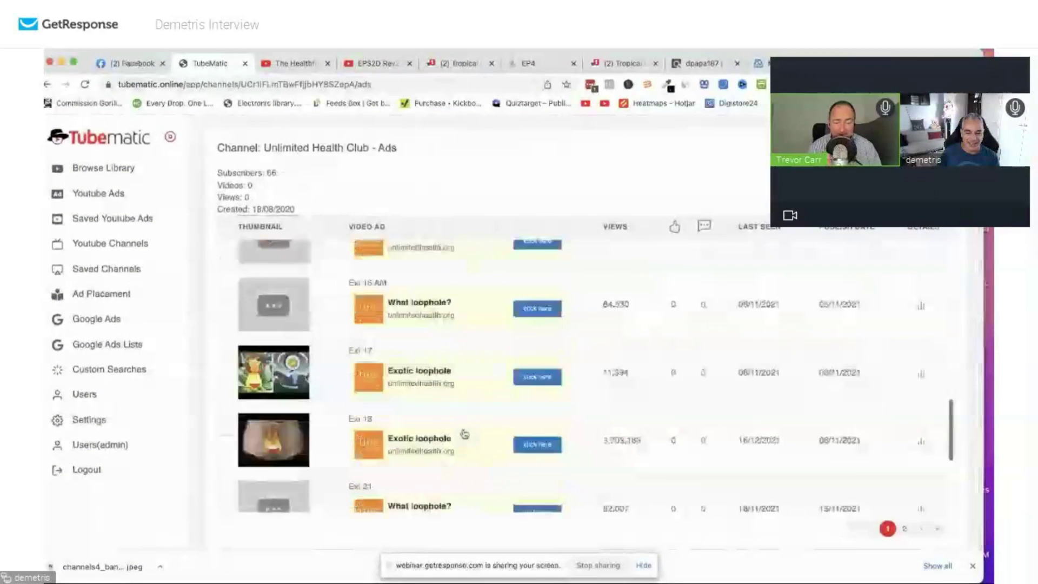
{"action": "scroll", "coordinate": [464, 434], "scroll_direction": "down", "scroll_amount": 2}
{"action": "left_click", "coordinate": [904, 528]}
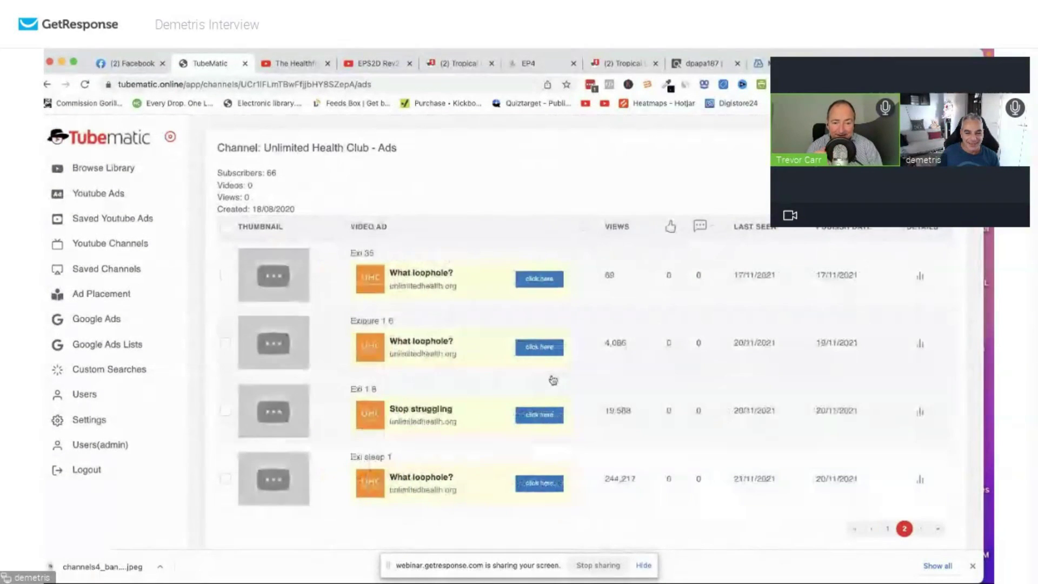
{"action": "scroll", "coordinate": [553, 380], "scroll_direction": "down", "scroll_amount": 2}
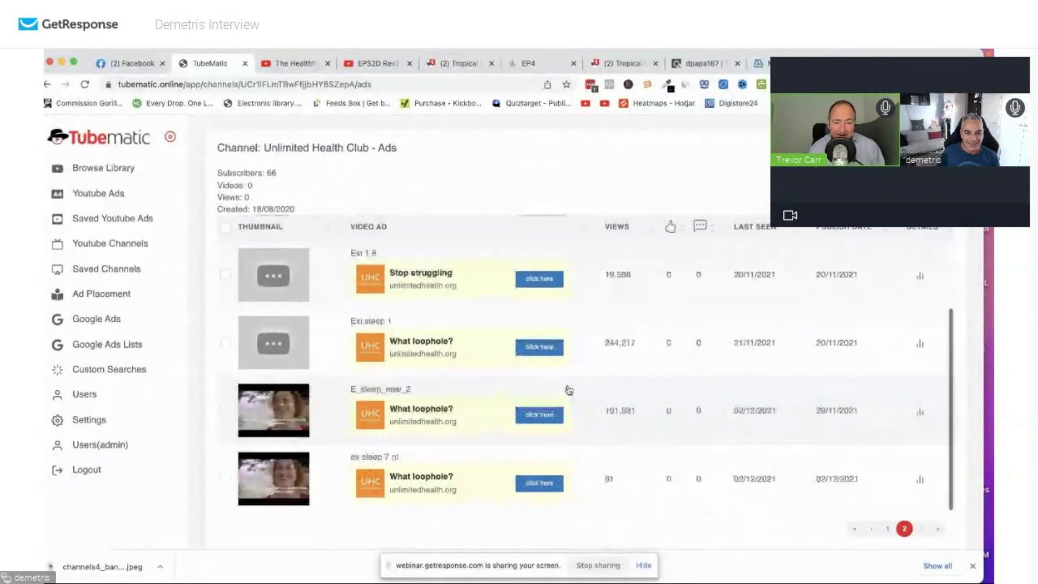
{"action": "left_click", "coordinate": [890, 530]}
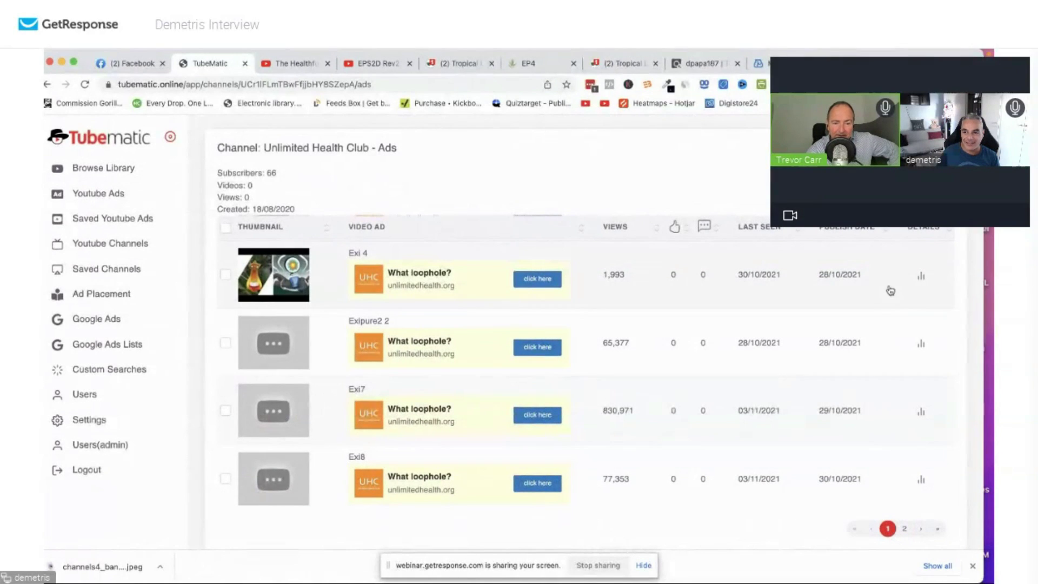
{"action": "scroll", "coordinate": [482, 318], "scroll_direction": "up", "scroll_amount": 2}
Watch one of the channel's ad videos on YouTube, then return to the ads table.
{"action": "left_click_drag", "start_coordinate": [291, 177], "coordinate": [241, 173]}
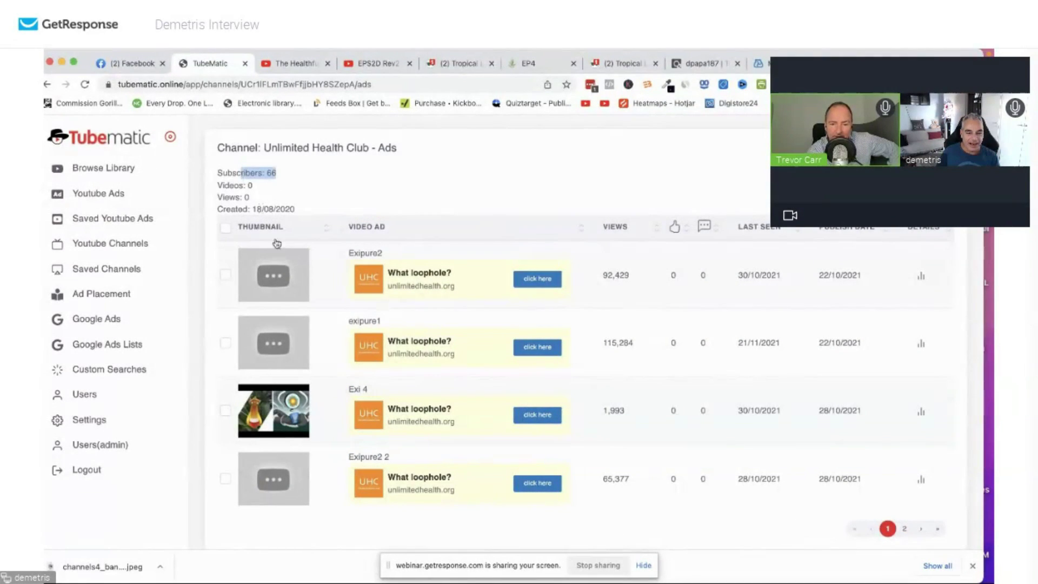
{"action": "scroll", "coordinate": [390, 330], "scroll_direction": "down", "scroll_amount": 8}
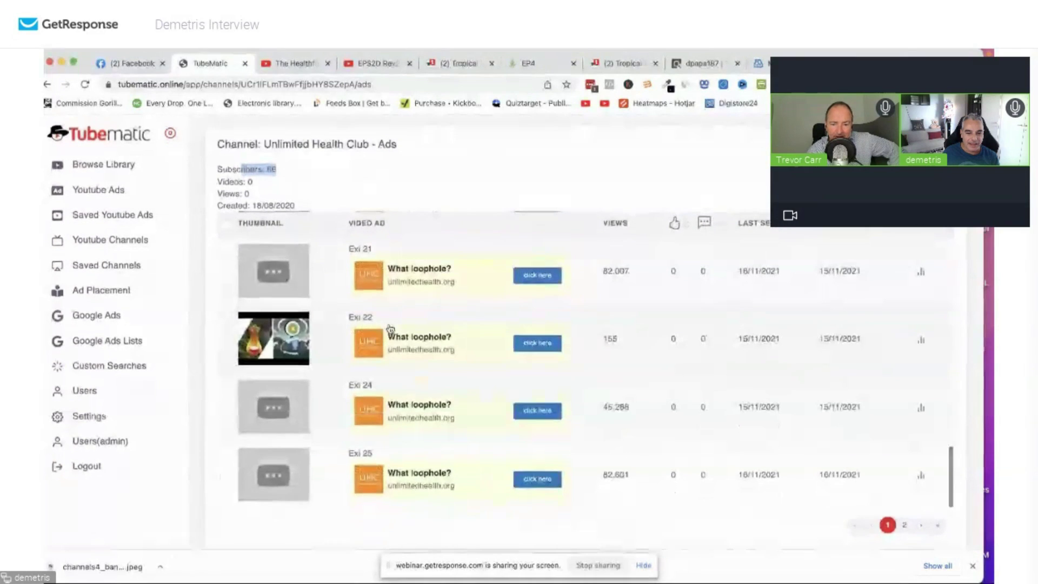
{"action": "left_click", "coordinate": [281, 421]}
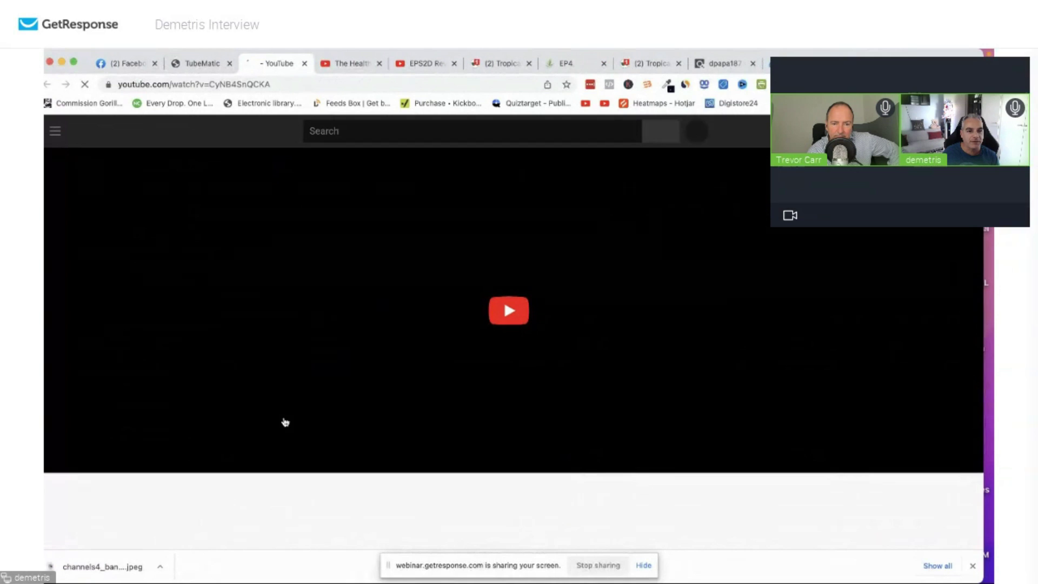
{"action": "left_click", "coordinate": [509, 311]}
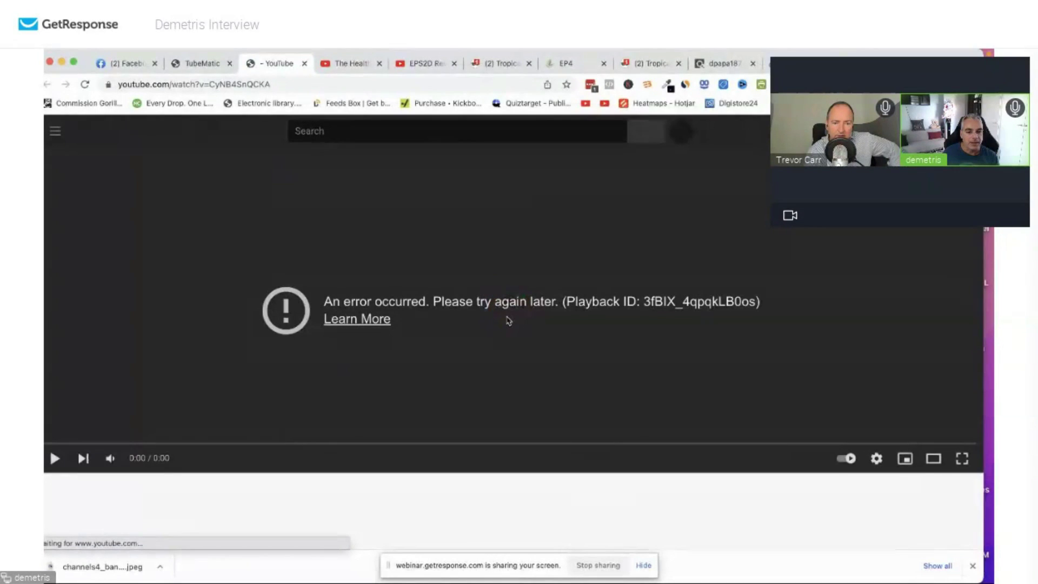
{"action": "left_click", "coordinate": [200, 64]}
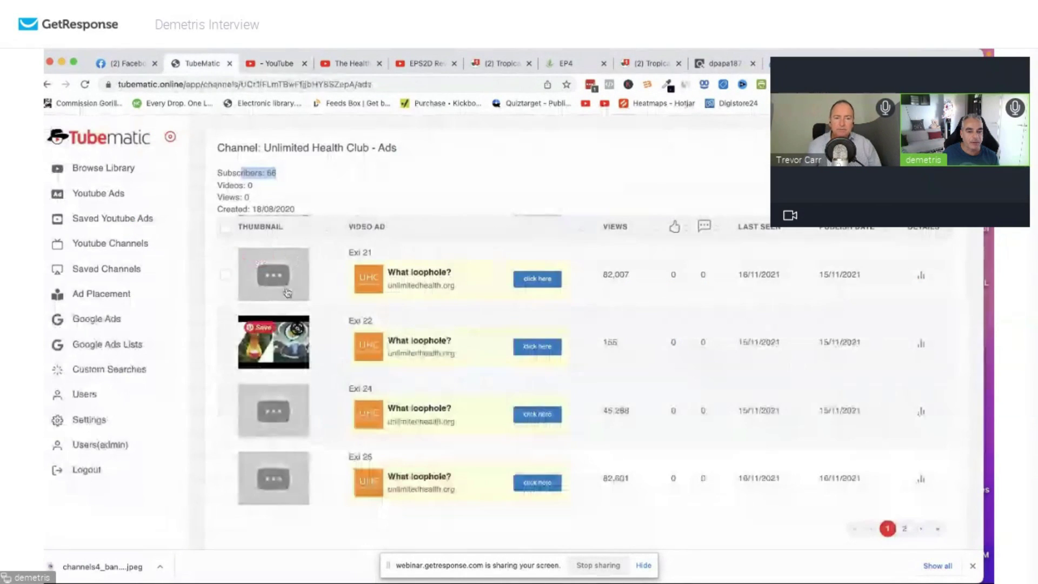
Sort ads by Views, highest first, and open the Exotic loophole ad's Video Details.
{"action": "scroll", "coordinate": [378, 310], "scroll_direction": "down", "scroll_amount": 1}
{"action": "scroll", "coordinate": [377, 310], "scroll_direction": "up", "scroll_amount": 10}
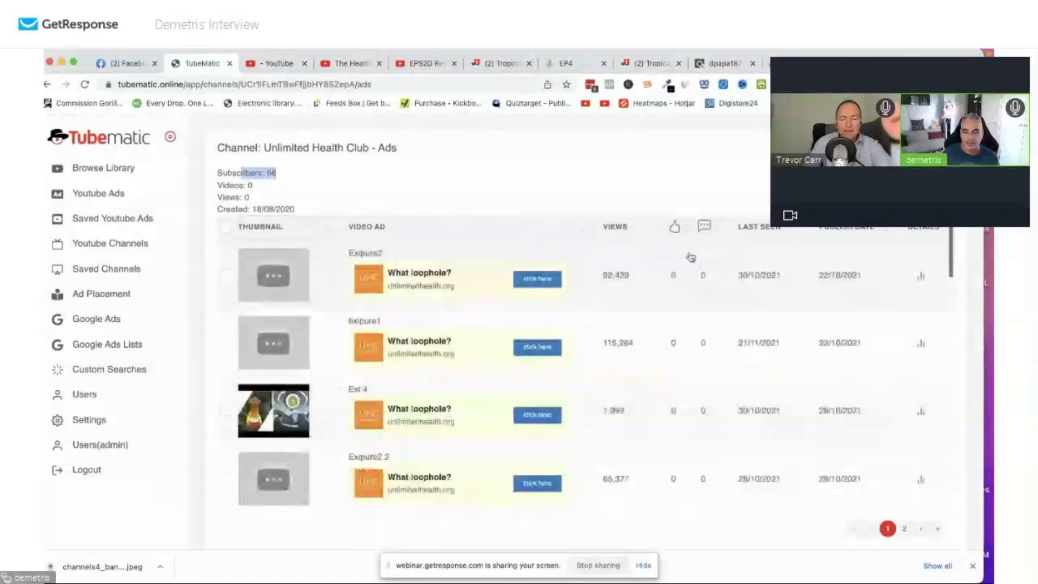
{"action": "left_click", "coordinate": [605, 269]}
{"action": "left_click", "coordinate": [607, 270]}
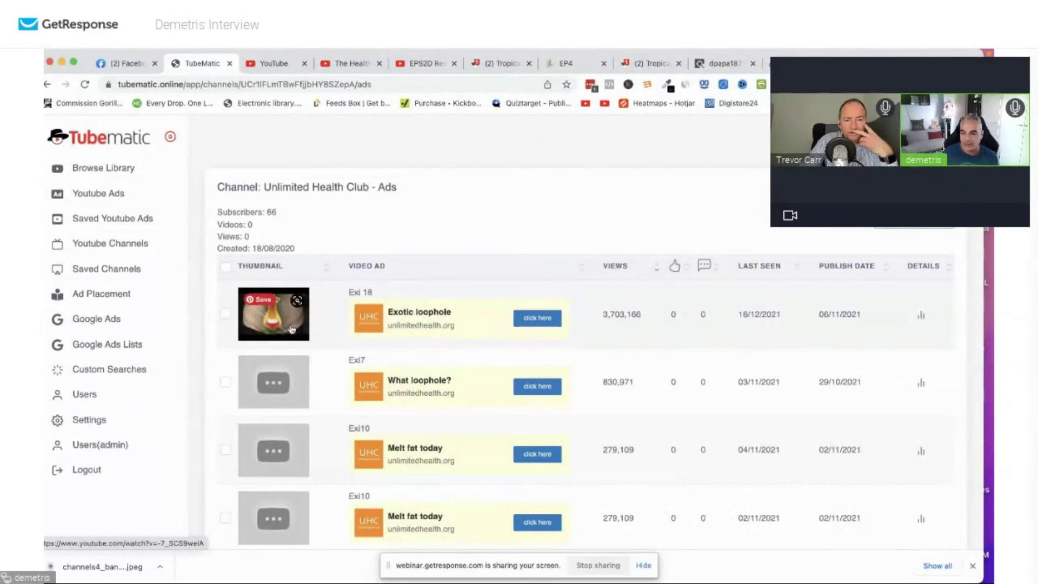
{"action": "left_click", "coordinate": [921, 316]}
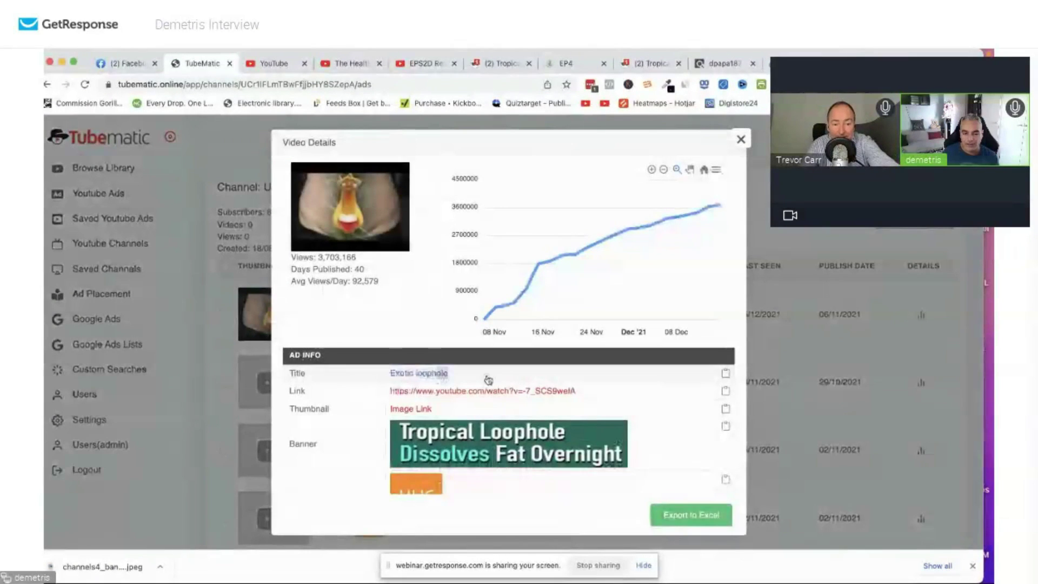
Select the Exotic loophole title, then close and reopen the top ad's Video Details.
{"action": "left_click_drag", "start_coordinate": [489, 380], "coordinate": [388, 380]}
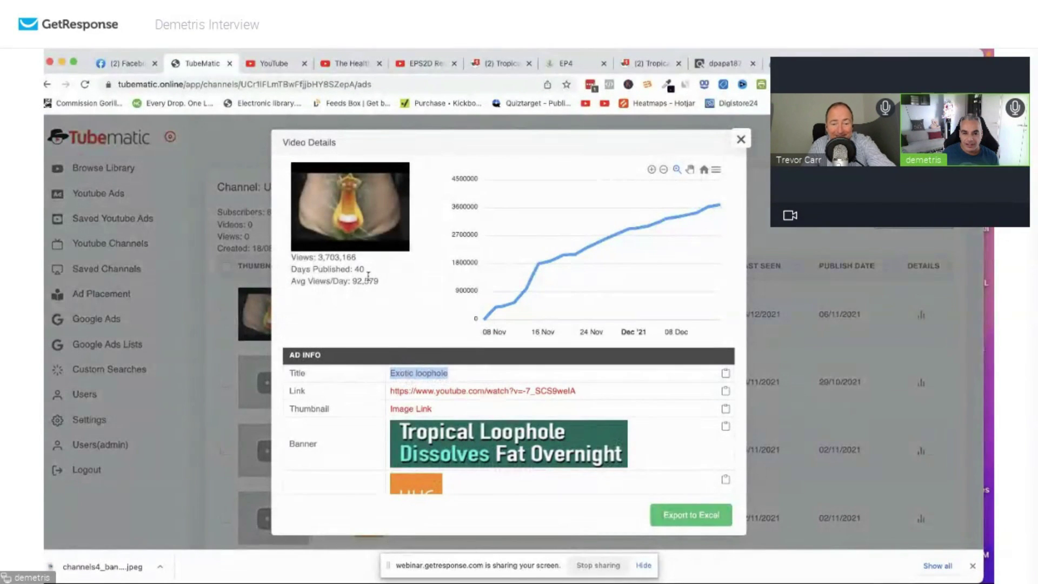
{"action": "left_click", "coordinate": [739, 143]}
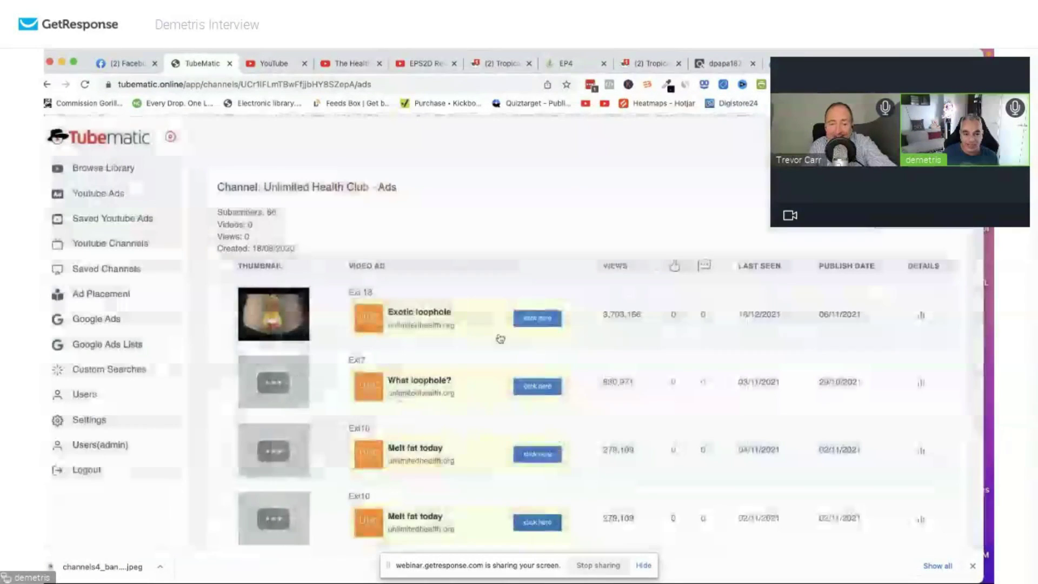
{"action": "left_click", "coordinate": [929, 317]}
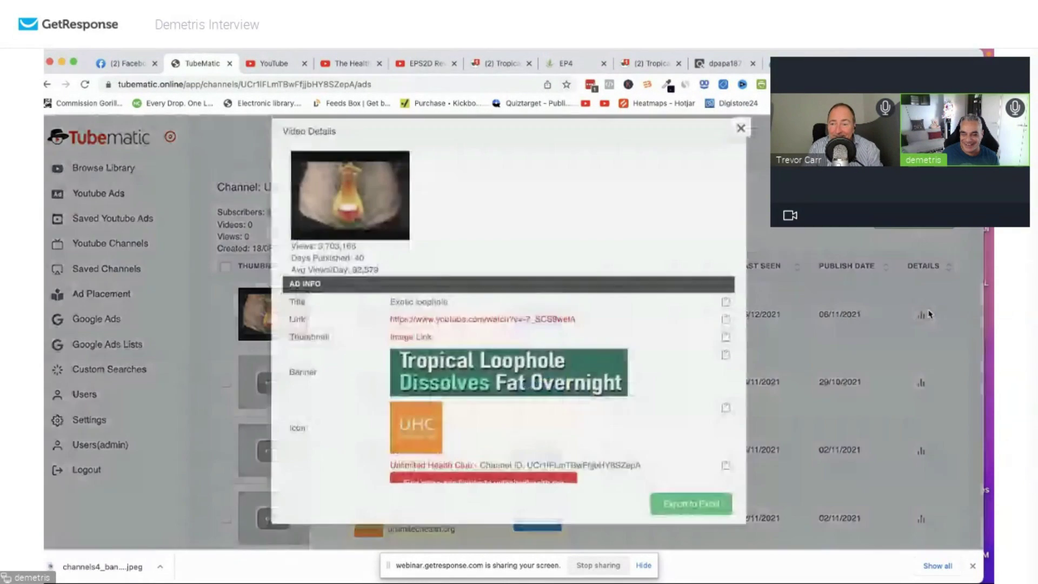
{"action": "scroll", "coordinate": [463, 422], "scroll_direction": "down", "scroll_amount": 5}
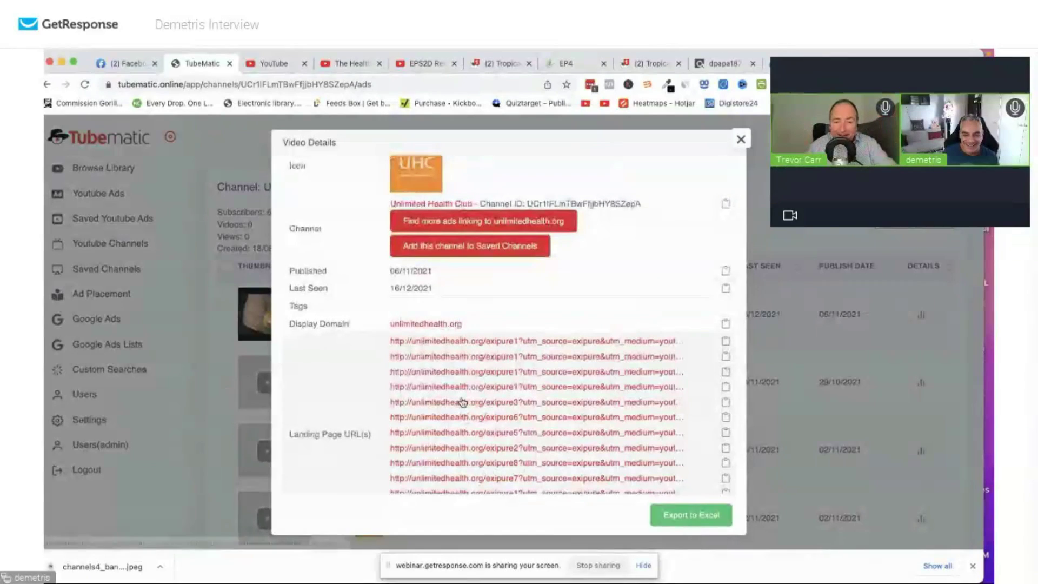
{"action": "scroll", "coordinate": [463, 411], "scroll_direction": "down", "scroll_amount": 3}
Open the first Landing Page URL, accept its I AGREE popup, and return to Tubematic.
{"action": "left_click", "coordinate": [457, 262]}
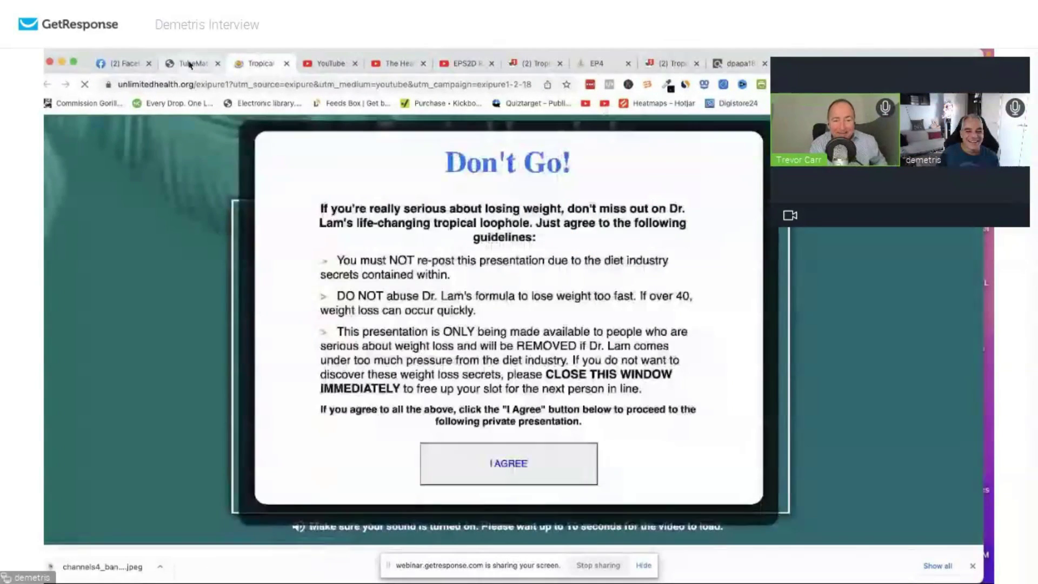
{"action": "left_click", "coordinate": [192, 64]}
{"action": "left_click", "coordinate": [260, 63]}
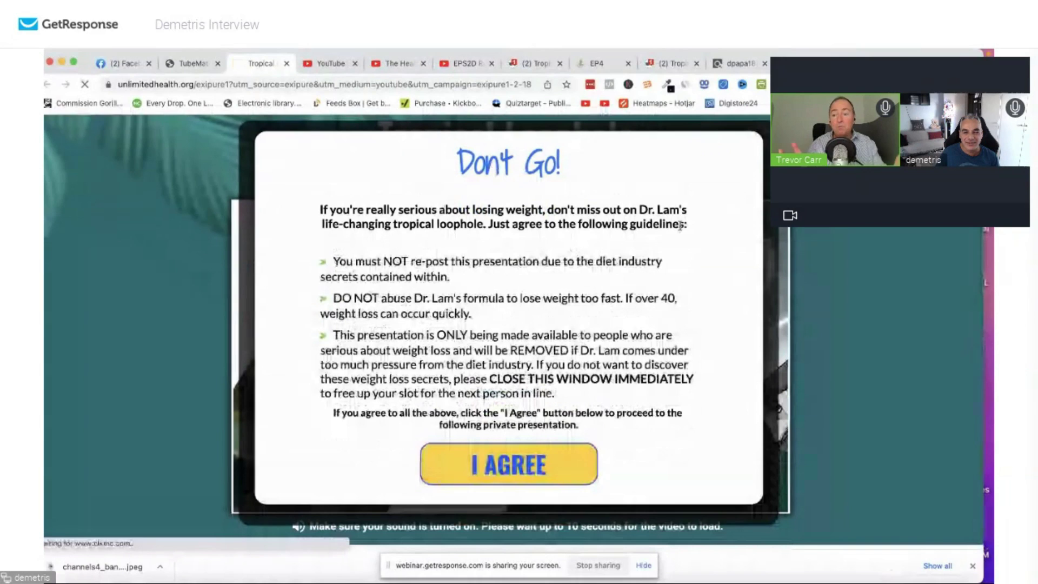
{"action": "left_click", "coordinate": [511, 469]}
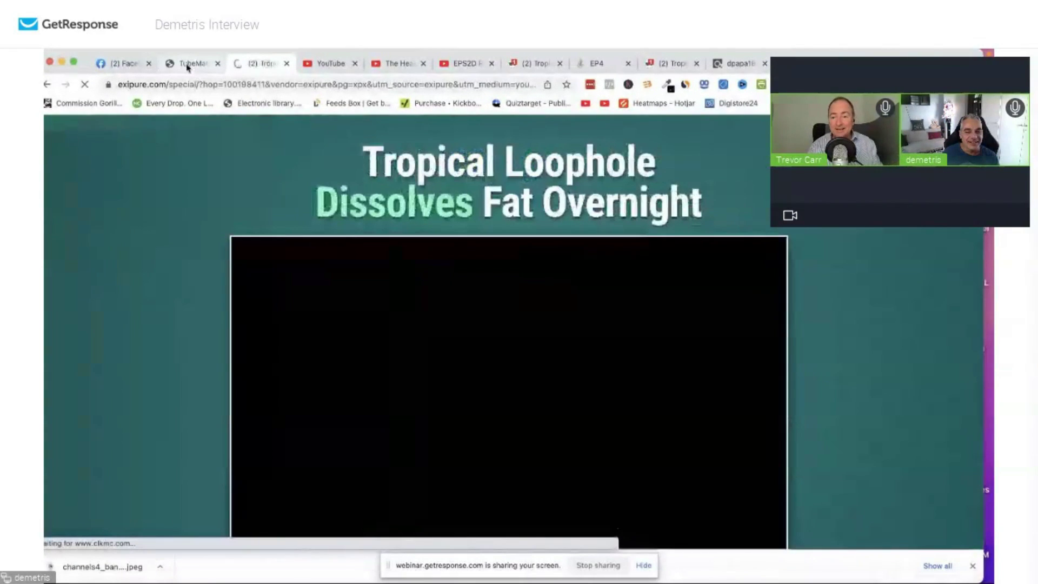
{"action": "left_click", "coordinate": [188, 64]}
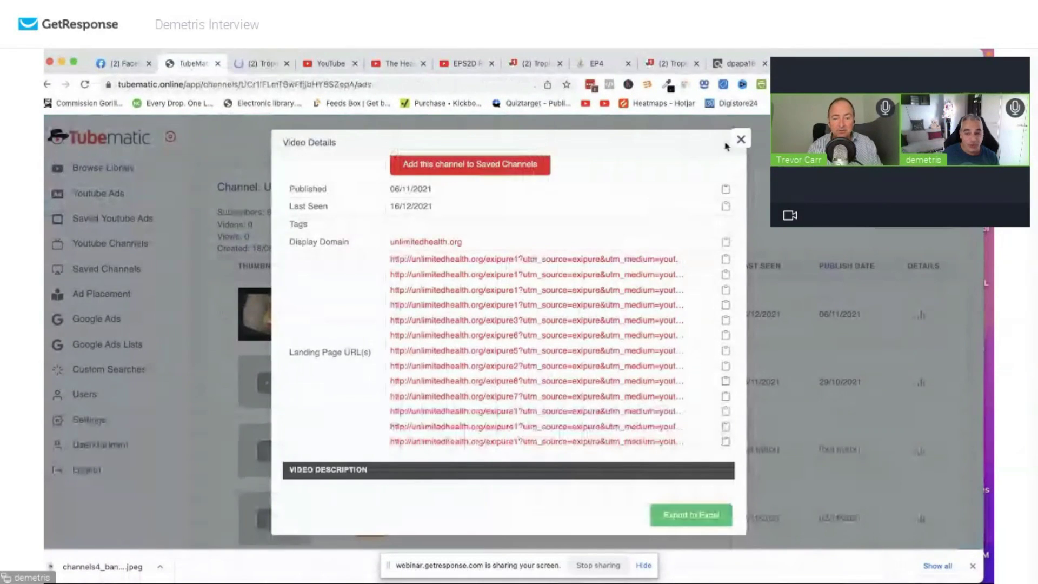
Open two more Landing Page URLs in new browser tabs.
{"action": "left_click", "coordinate": [583, 290]}
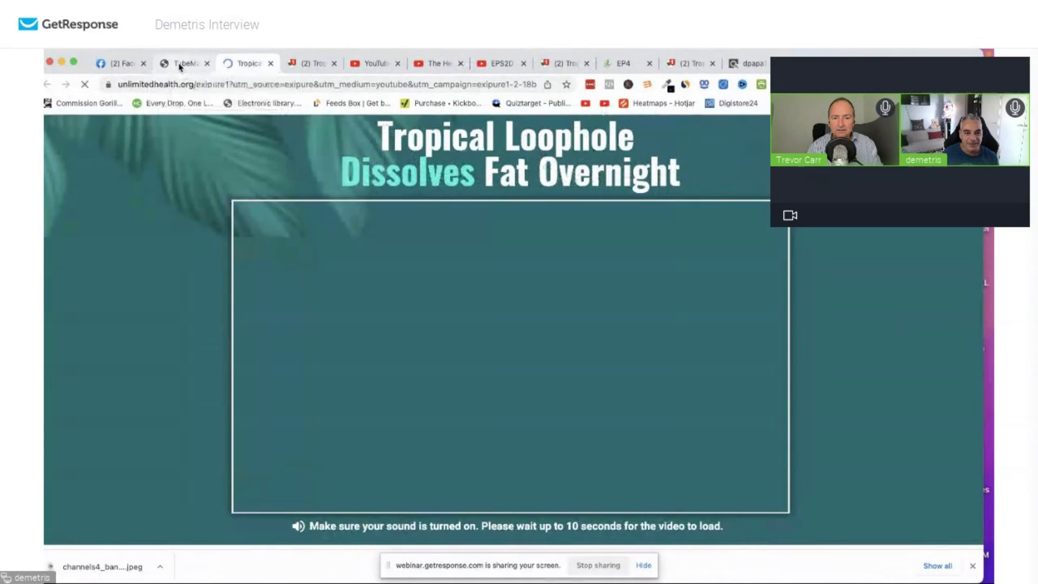
{"action": "left_click", "coordinate": [182, 64]}
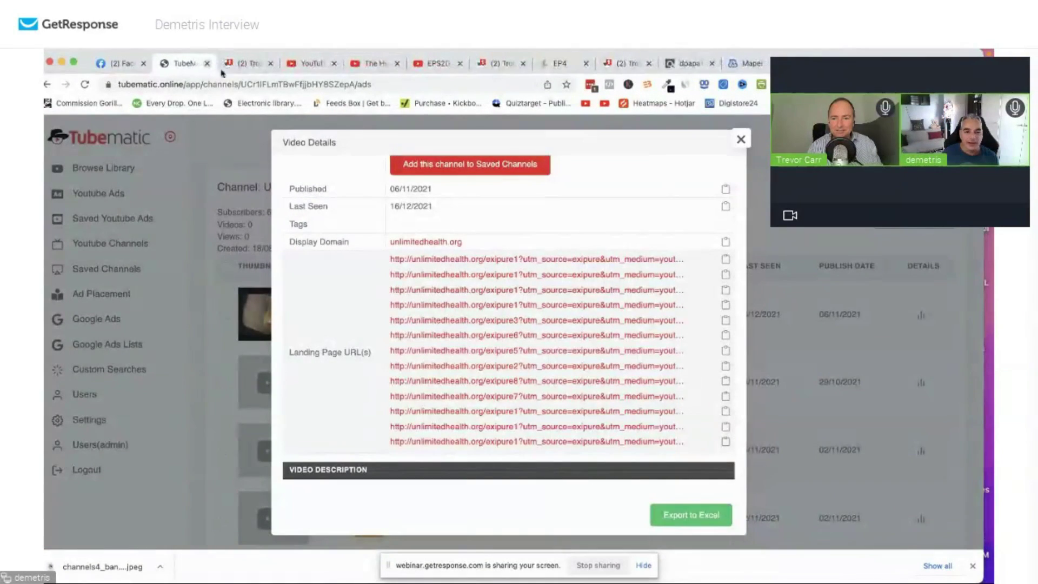
{"action": "left_click", "coordinate": [489, 351]}
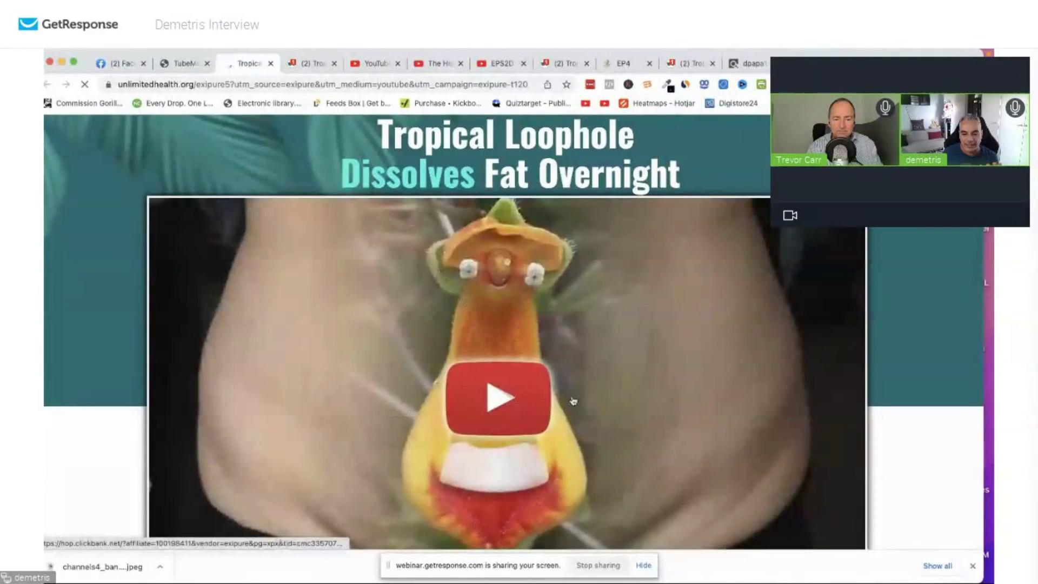
Save the Tropical Loophole page's video image as exipure_play5.jpeg, then return to Tubematic.
{"action": "scroll", "coordinate": [568, 399], "scroll_direction": "down", "scroll_amount": 8}
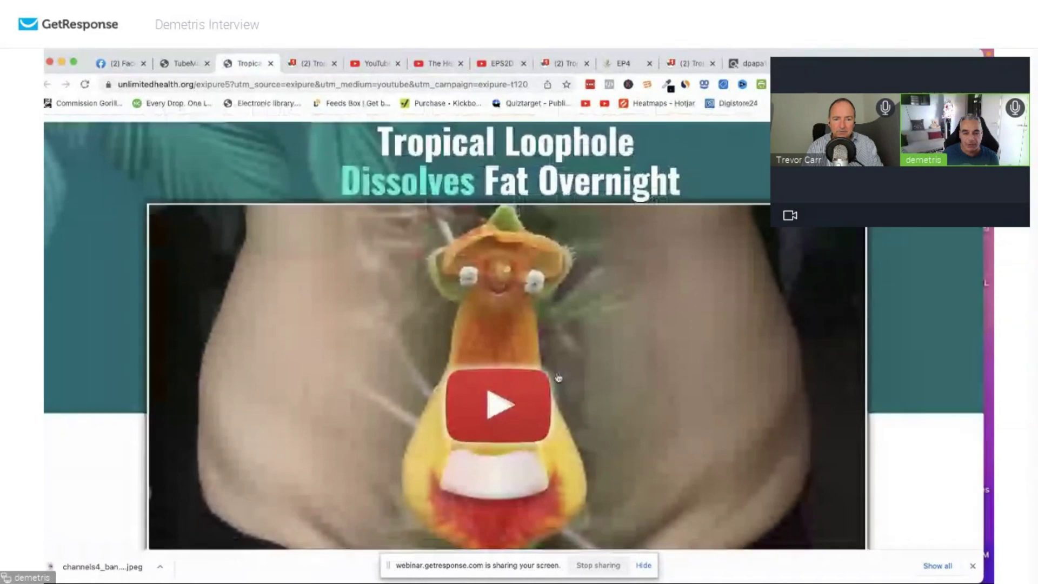
{"action": "scroll", "coordinate": [550, 373], "scroll_direction": "down", "scroll_amount": 10}
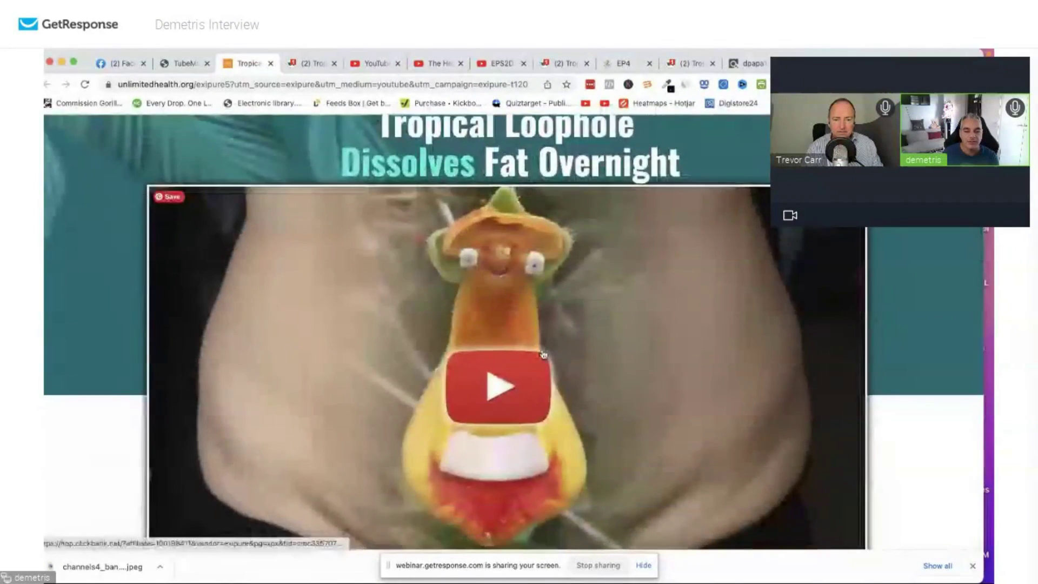
{"action": "scroll", "coordinate": [542, 355], "scroll_direction": "up", "scroll_amount": 10}
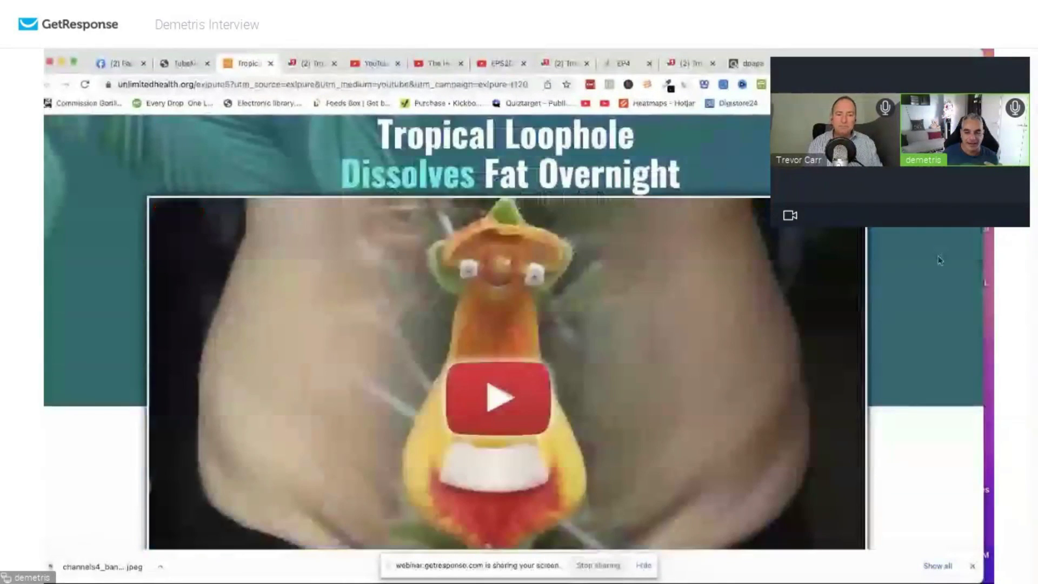
{"action": "scroll", "coordinate": [595, 281], "scroll_direction": "down", "scroll_amount": 2}
{"action": "right_click", "coordinate": [570, 269]}
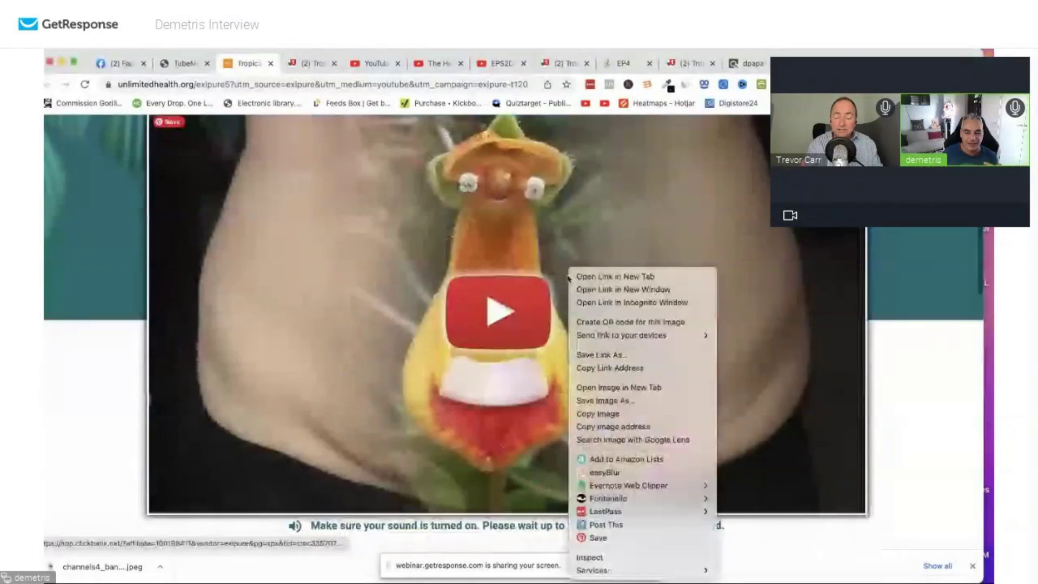
{"action": "left_click", "coordinate": [642, 405]}
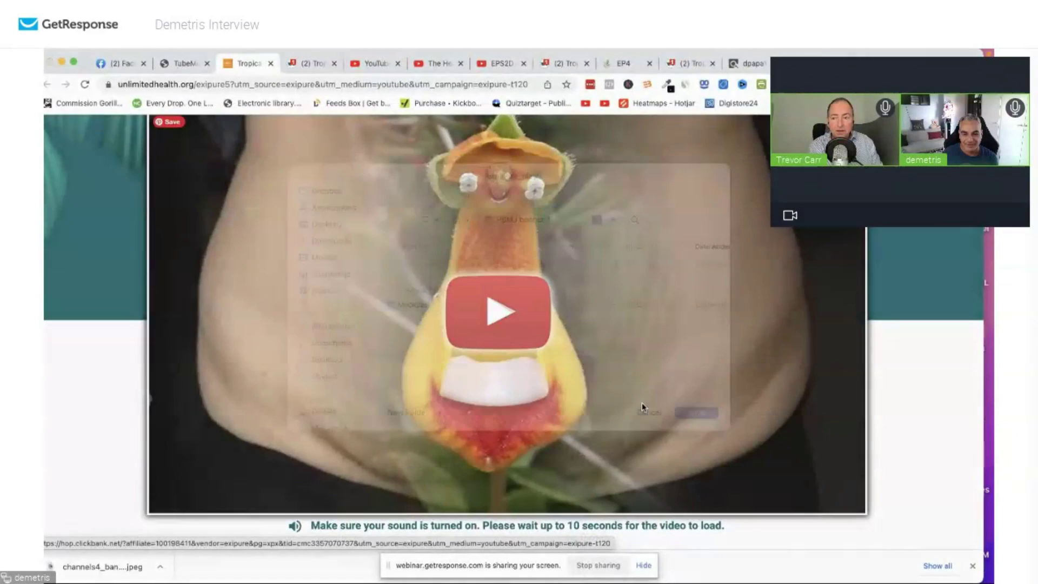
{"action": "key", "text": "Return"}
{"action": "scroll", "coordinate": [642, 405], "scroll_direction": "up", "scroll_amount": 1}
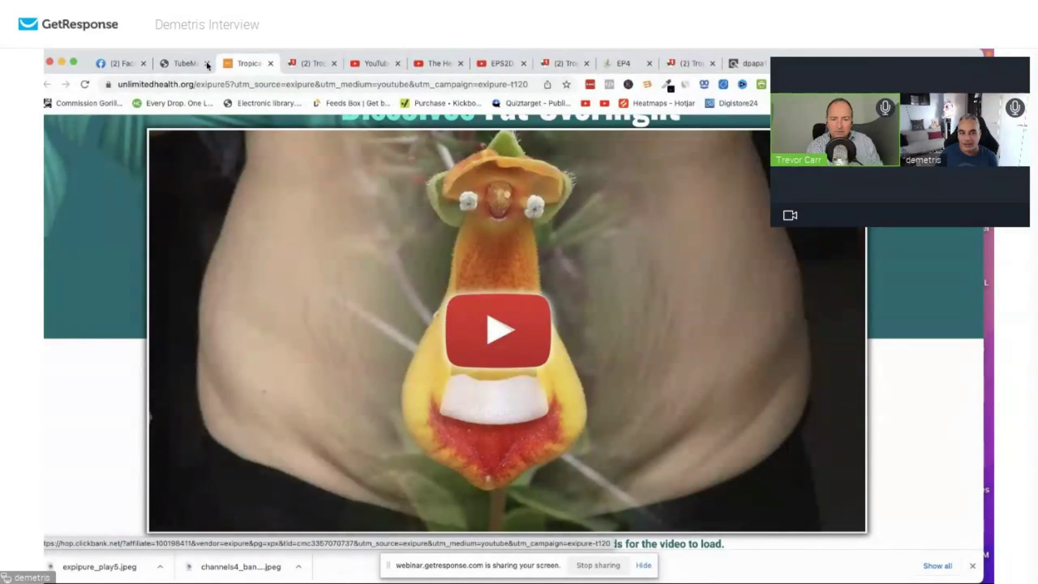
{"action": "left_click", "coordinate": [183, 64]}
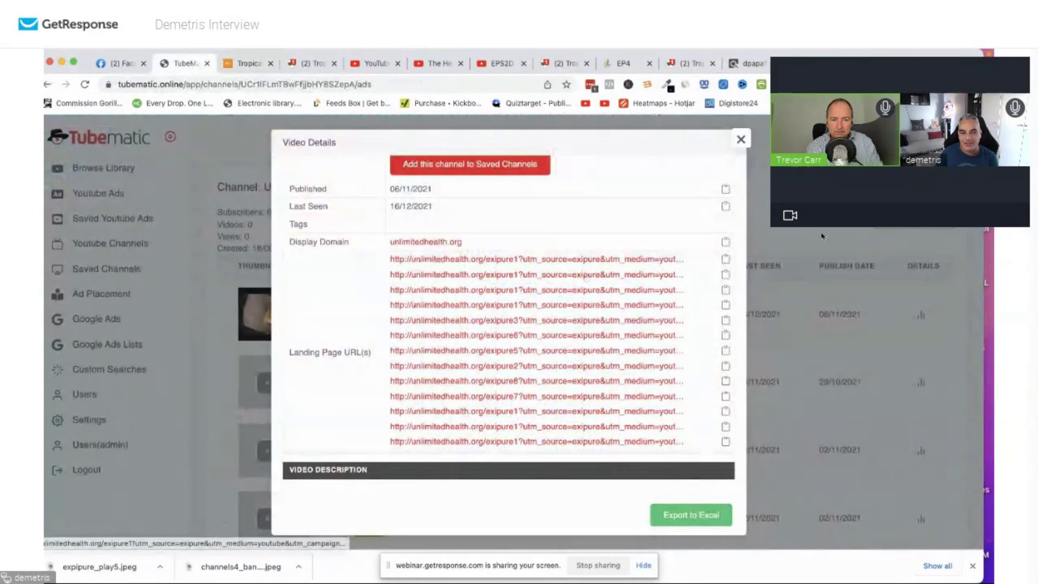
Download the Exotic loophole ad's Tropical Loophole banner and list ads linking to unlimitedhealth.org.
{"action": "left_click", "coordinate": [818, 254]}
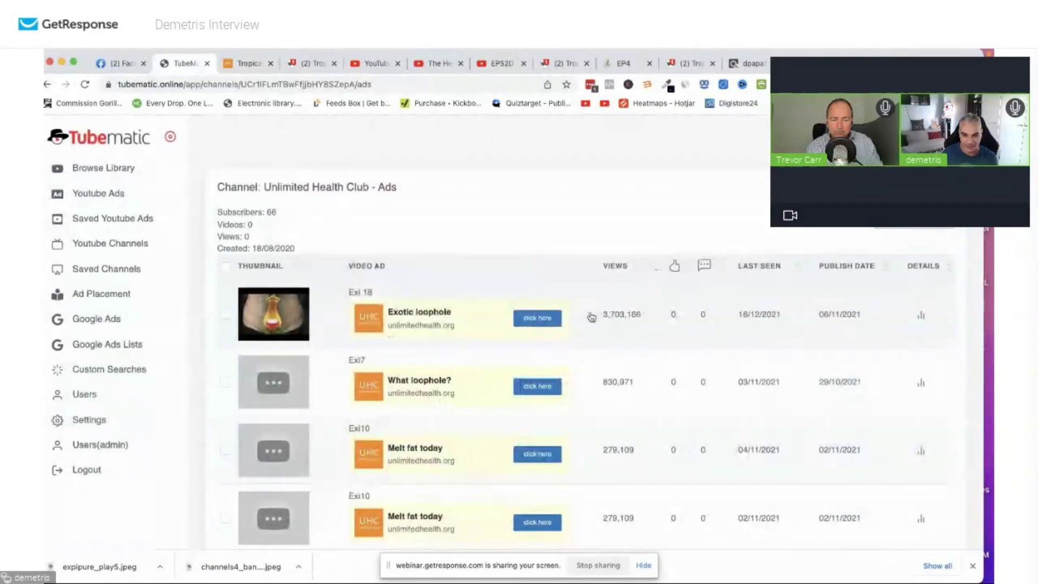
{"action": "left_click_drag", "start_coordinate": [589, 315], "coordinate": [649, 316]}
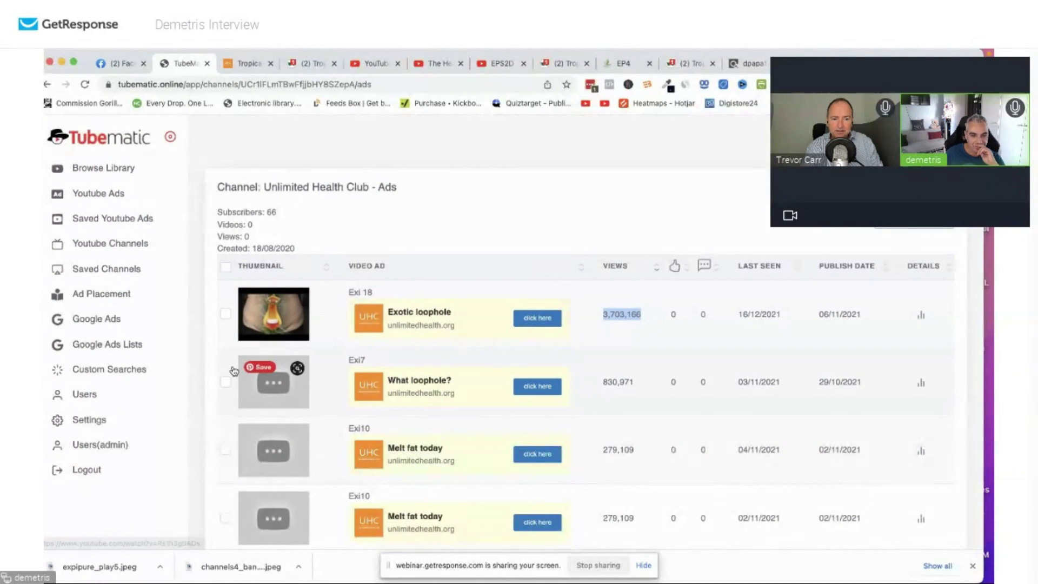
{"action": "left_click", "coordinate": [921, 315]}
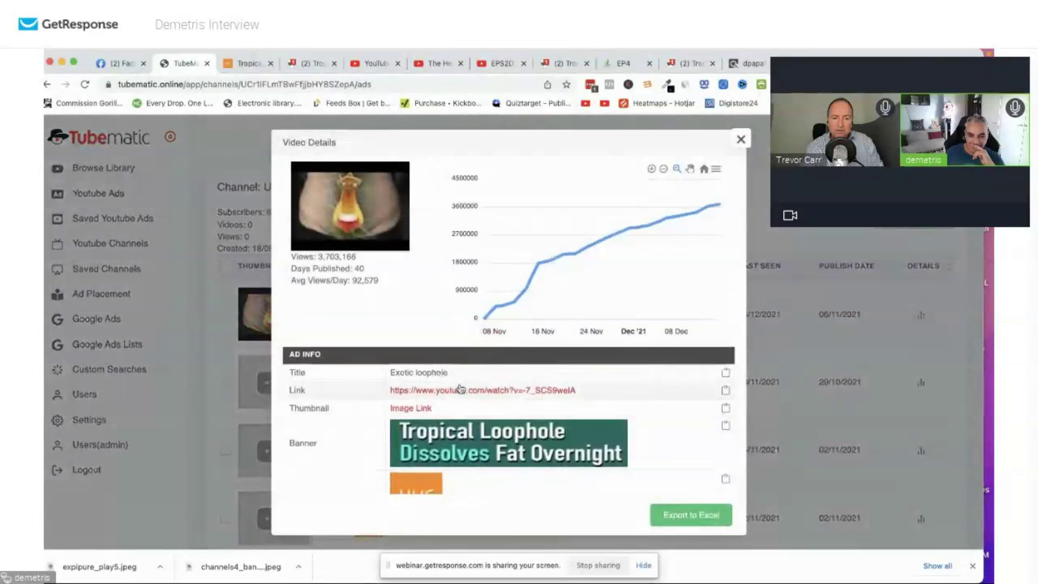
{"action": "scroll", "coordinate": [493, 349], "scroll_direction": "down", "scroll_amount": 2}
{"action": "right_click", "coordinate": [493, 349]}
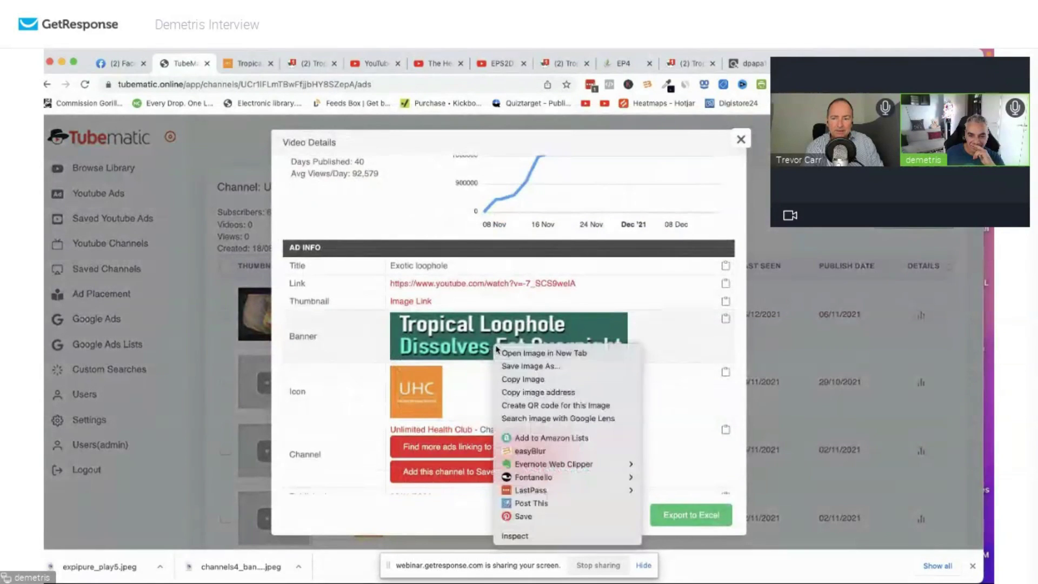
{"action": "left_click", "coordinate": [551, 371]}
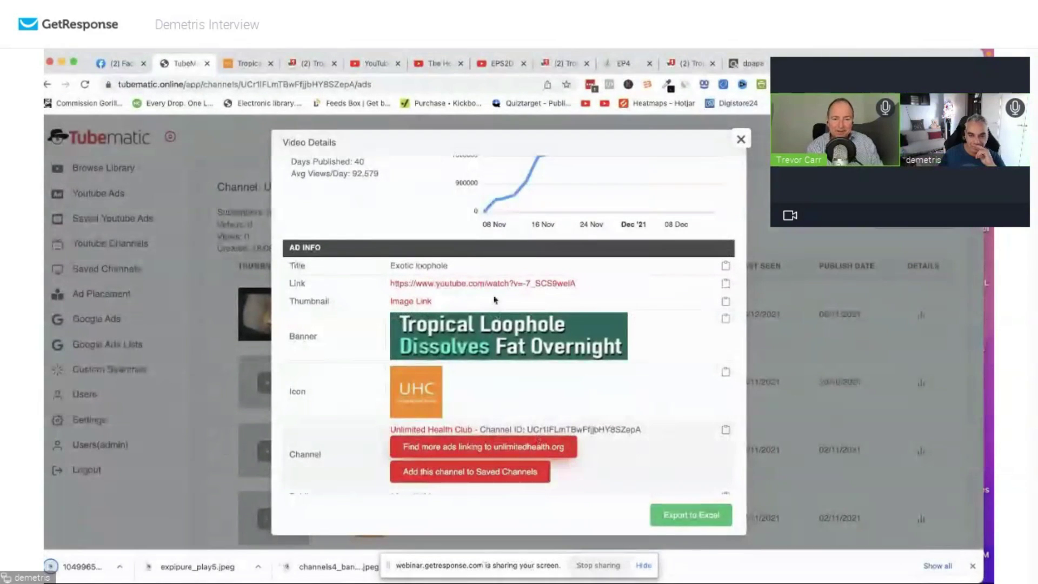
{"action": "scroll", "coordinate": [493, 300], "scroll_direction": "down", "scroll_amount": 1}
{"action": "left_click", "coordinate": [485, 403]}
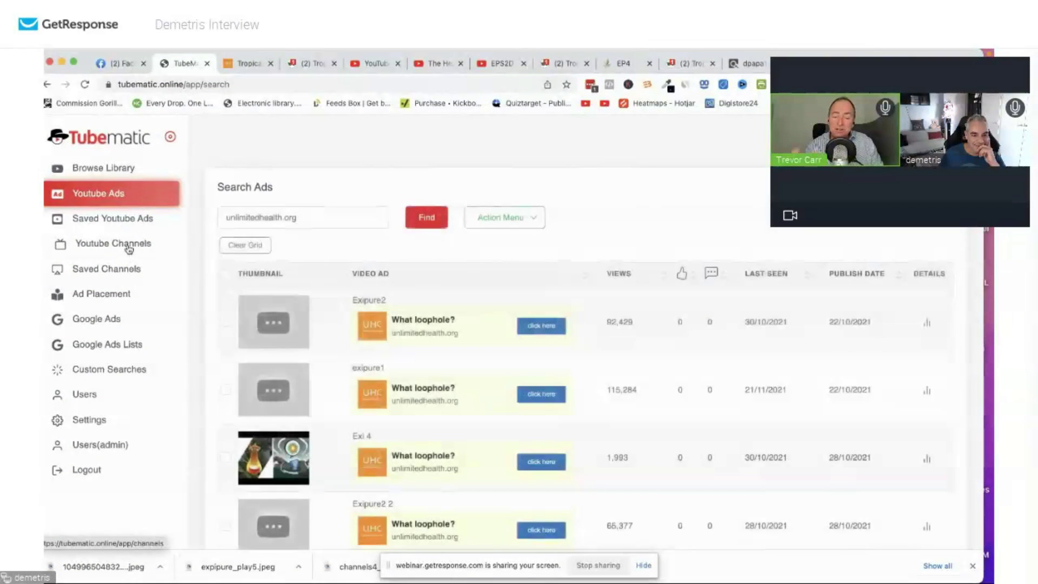
Add all unlimitedhealth.org ads to a new ad list named exipureunlimited.
{"action": "left_click", "coordinate": [225, 274]}
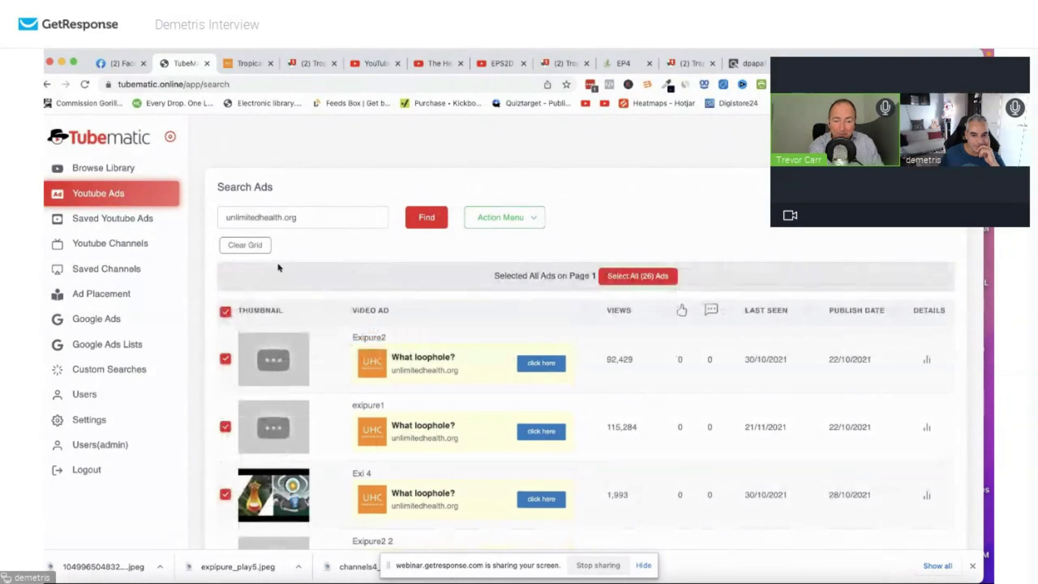
{"action": "left_click", "coordinate": [499, 219]}
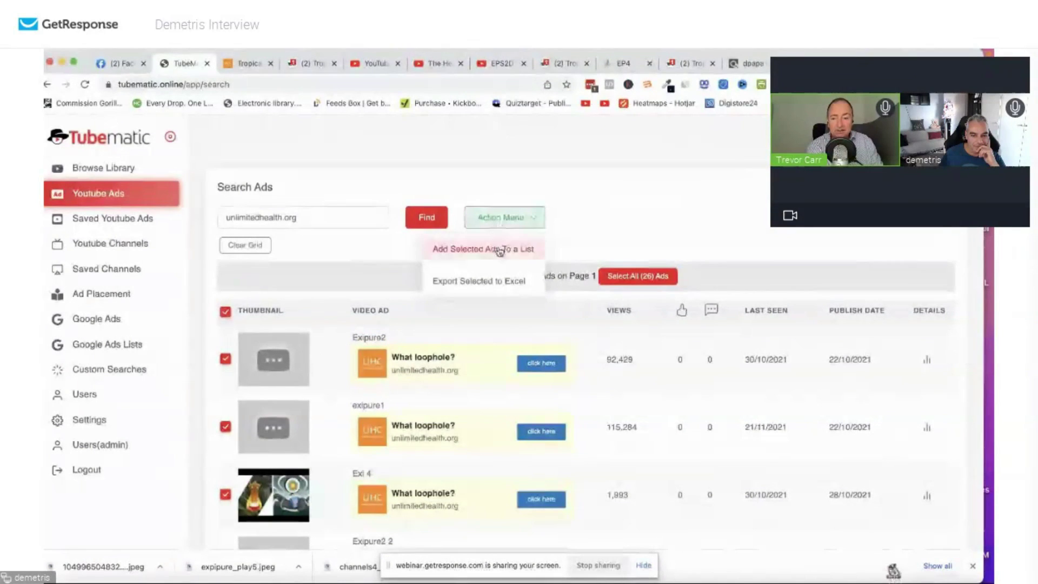
{"action": "left_click", "coordinate": [483, 248]}
{"action": "left_click", "coordinate": [509, 173]}
{"action": "type", "text": "exipureunlimited"}
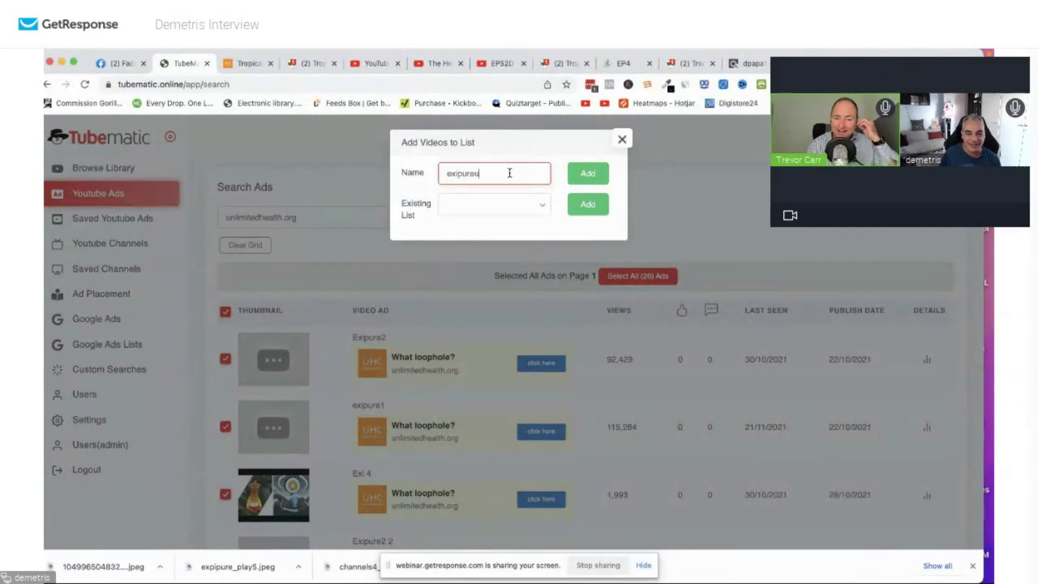
{"action": "left_click", "coordinate": [588, 174]}
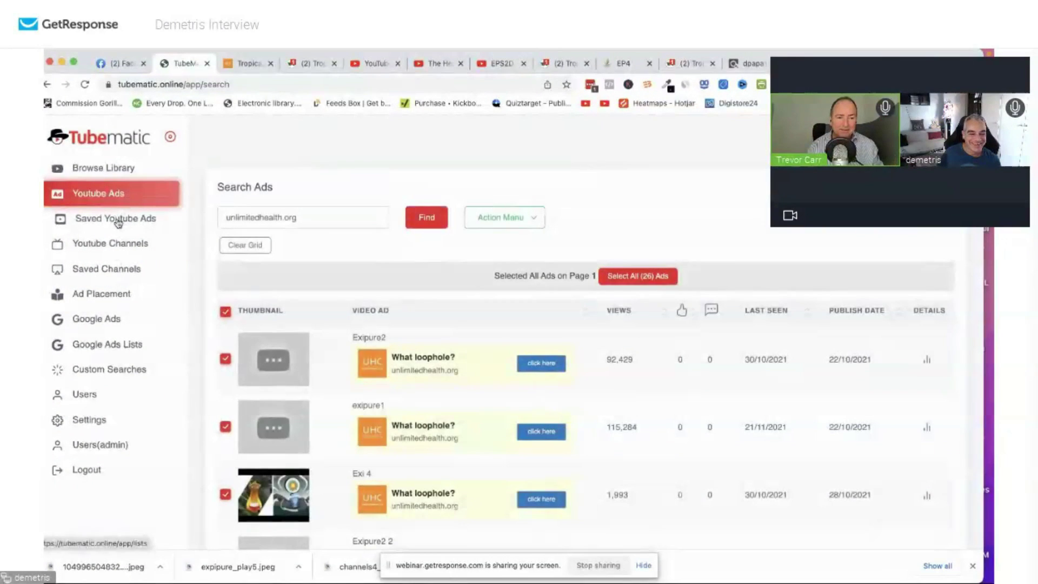
Check the Saved Youtube Ads lists, then open Unlimited Health Club's ads from Youtube Channels.
{"action": "left_click", "coordinate": [117, 219]}
{"action": "scroll", "coordinate": [334, 364], "scroll_direction": "down", "scroll_amount": 1}
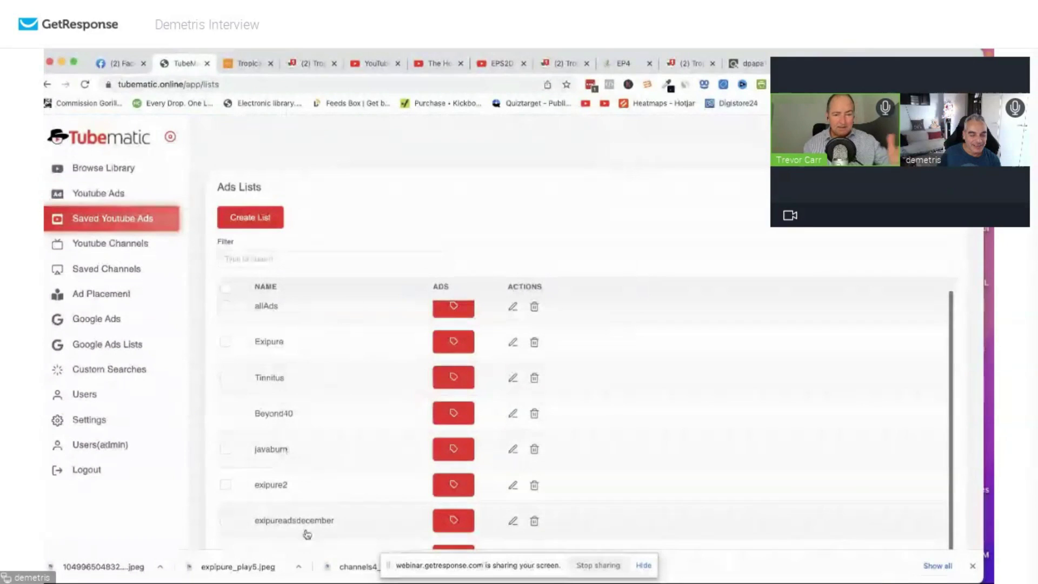
{"action": "scroll", "coordinate": [307, 534], "scroll_direction": "down", "scroll_amount": 1}
{"action": "left_click_drag", "start_coordinate": [324, 512], "coordinate": [304, 511]}
{"action": "left_click", "coordinate": [142, 249]}
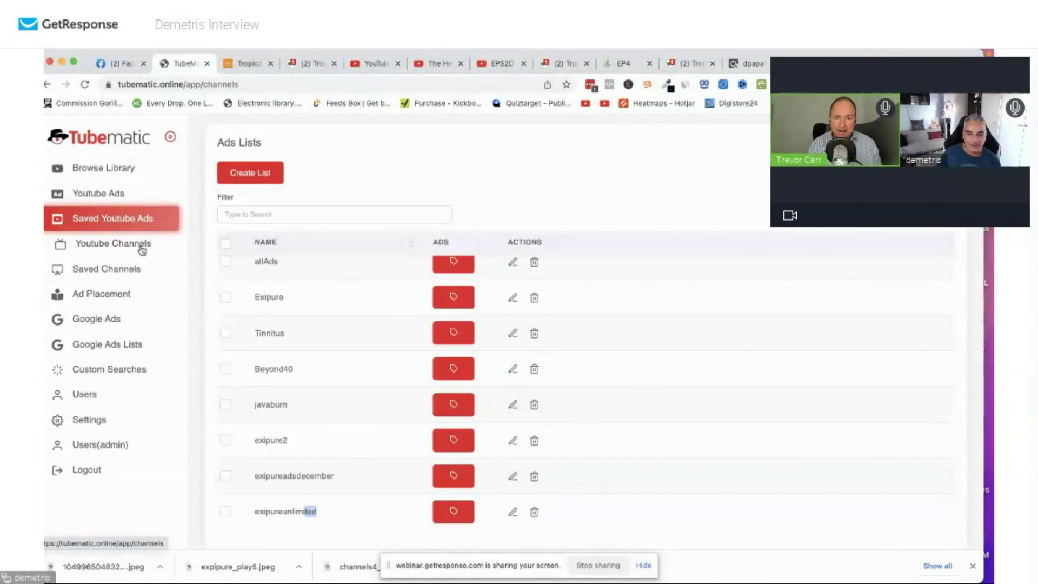
{"action": "left_click", "coordinate": [915, 341]}
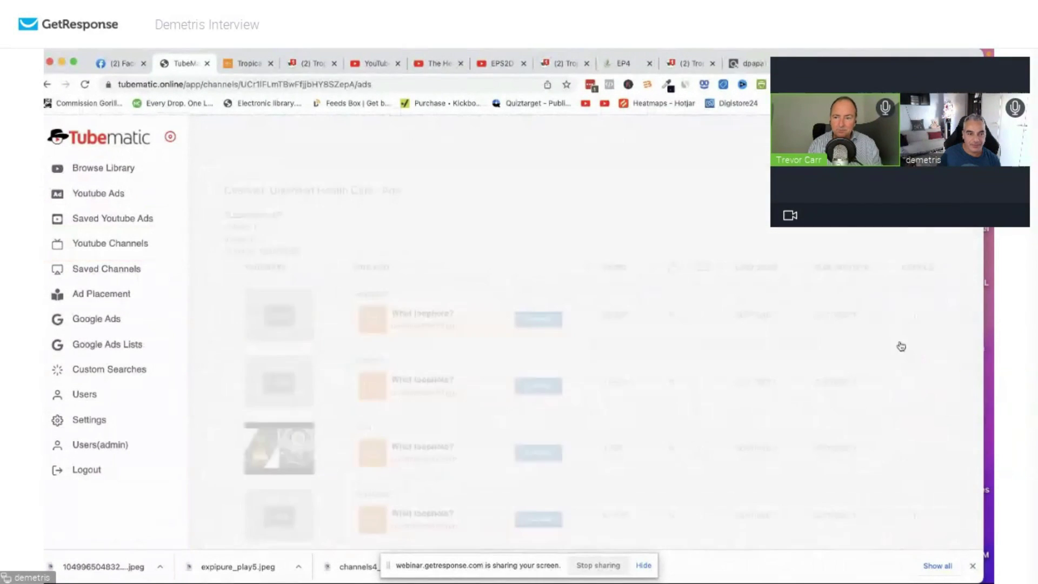
Save Unlimited Health Club to saved channels, then switch to ClickBank's Transaction Search tab.
{"action": "left_click", "coordinate": [142, 248]}
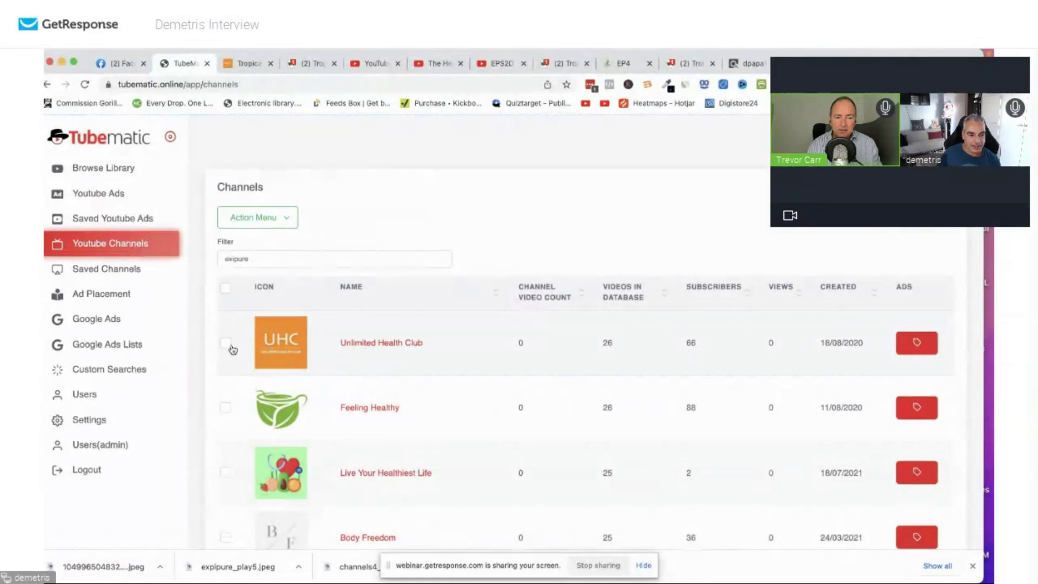
{"action": "left_click", "coordinate": [288, 213]}
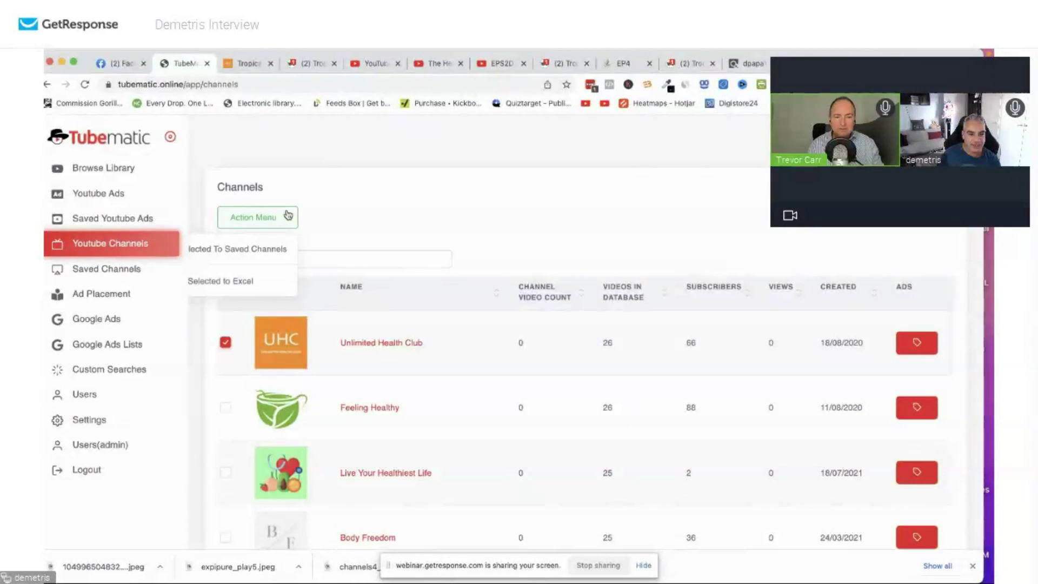
{"action": "left_click", "coordinate": [253, 249]}
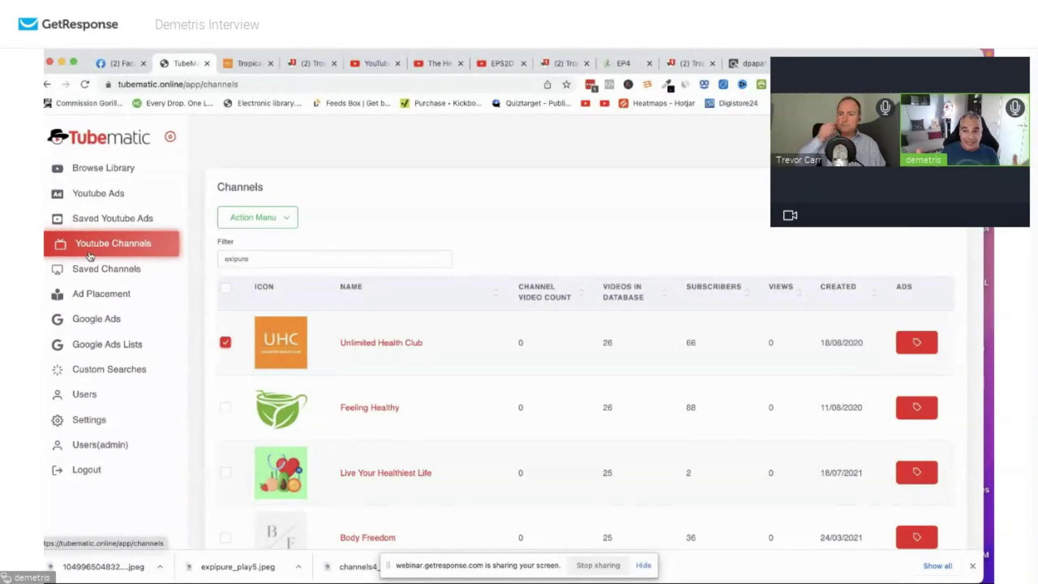
{"action": "left_click", "coordinate": [749, 64]}
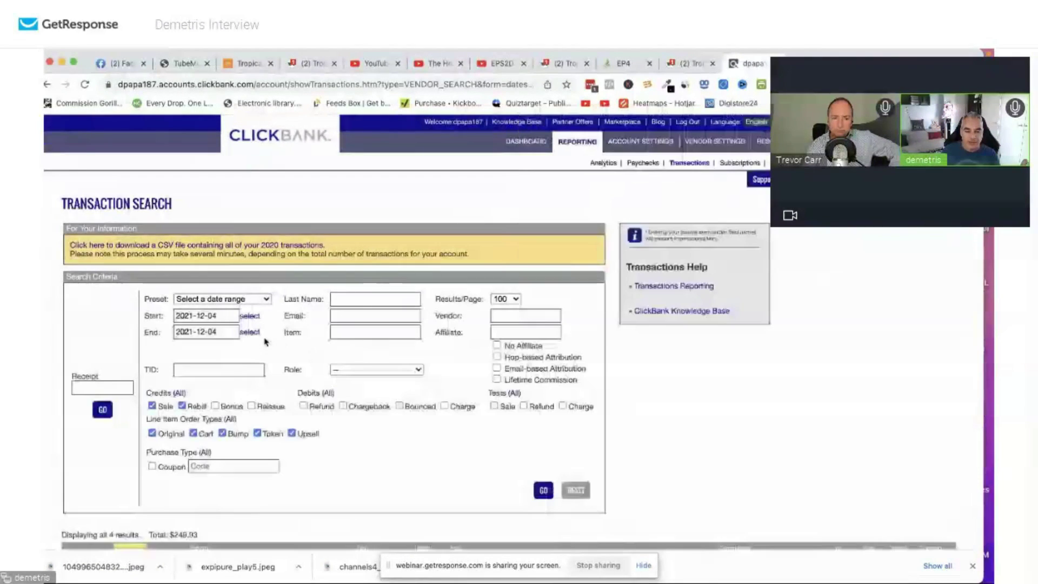
Go to the ClickBank Dashboard, then return to Tubematic and open its Google Ads search.
{"action": "scroll", "coordinate": [285, 343], "scroll_direction": "up", "scroll_amount": 3}
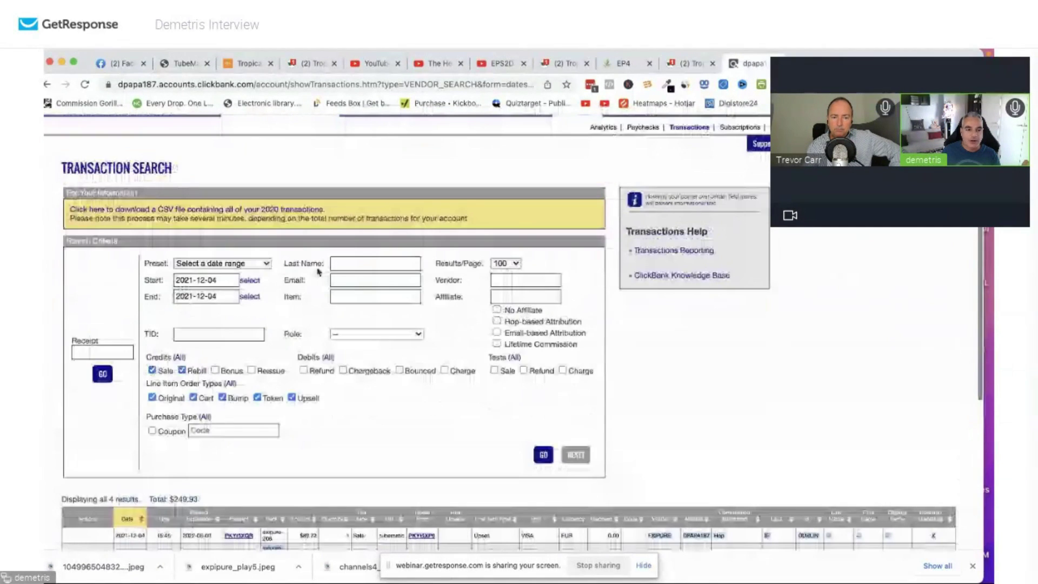
{"action": "left_click", "coordinate": [511, 142]}
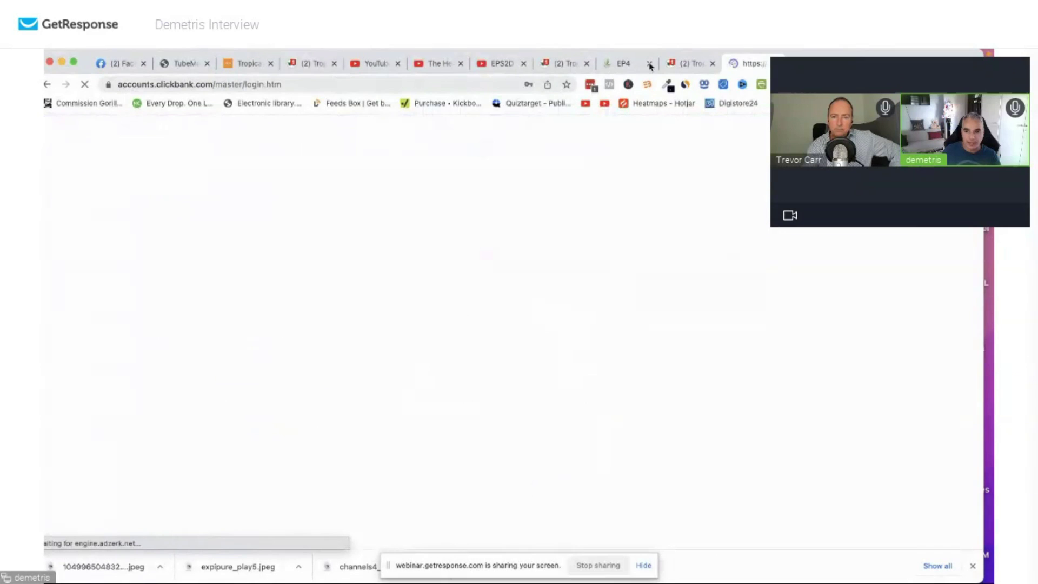
{"action": "left_click", "coordinate": [186, 66]}
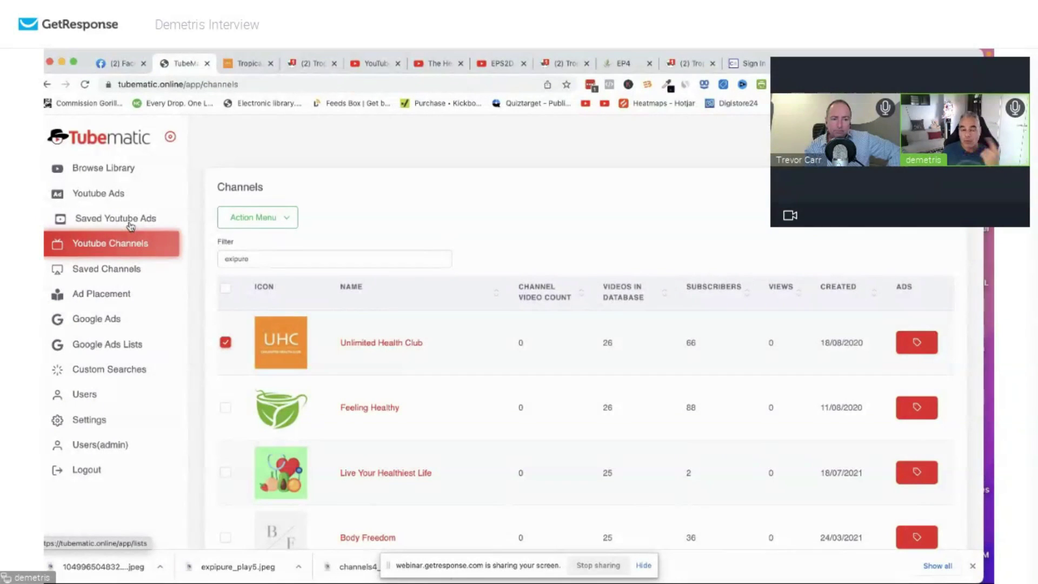
{"action": "left_click", "coordinate": [107, 321]}
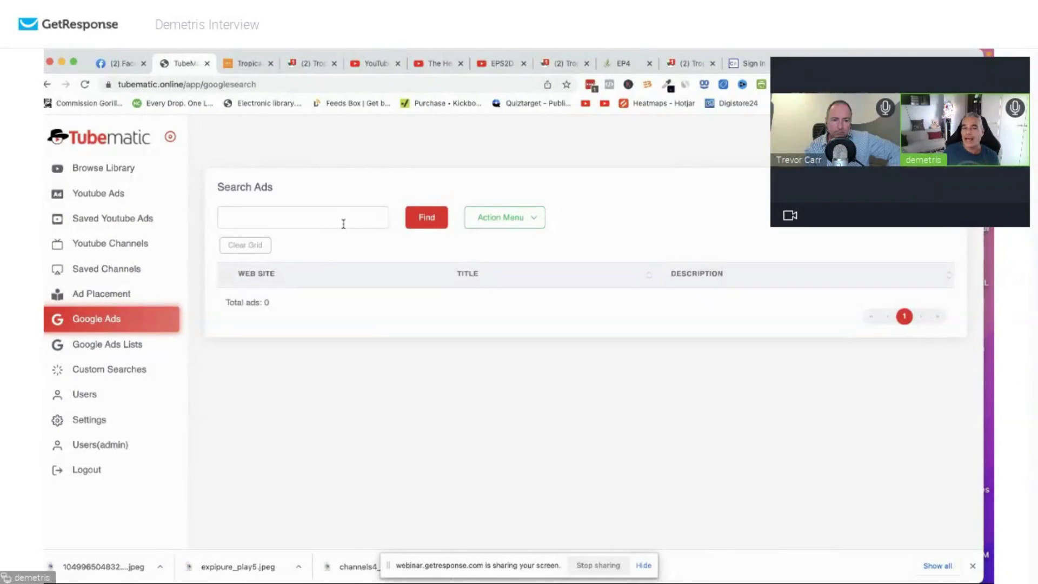
Search Google Ads for 'exipure' and open the wakinghealthy.com review ad's landing page in a new tab.
{"action": "left_click", "coordinate": [352, 220]}
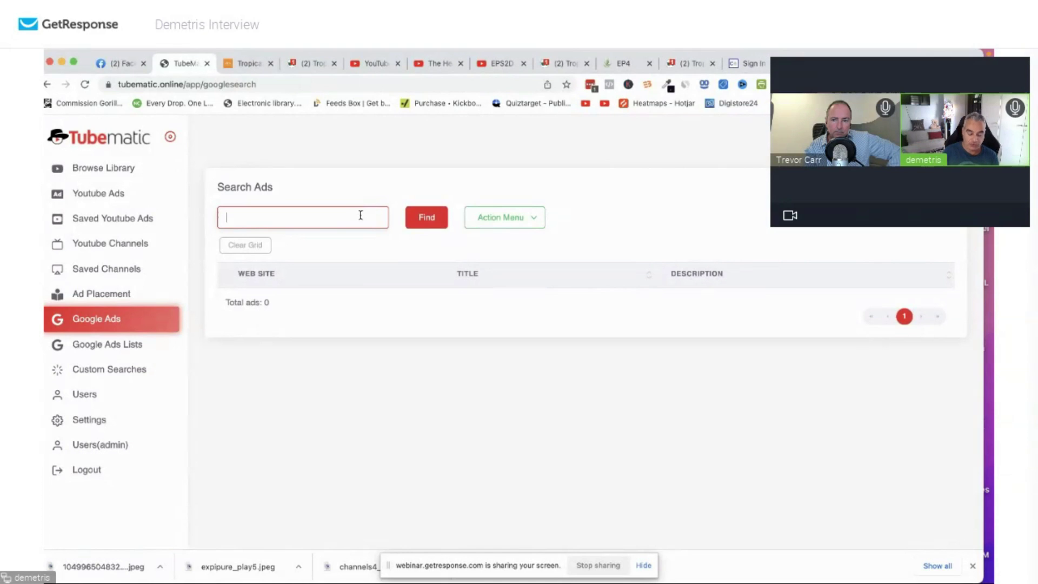
{"action": "left_click", "coordinate": [446, 217]}
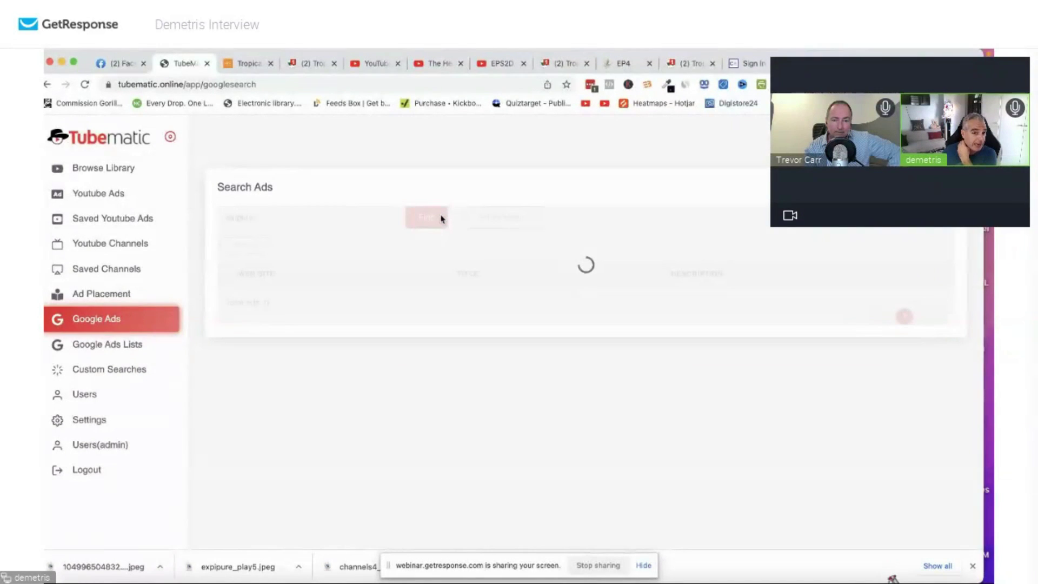
{"action": "scroll", "coordinate": [557, 334], "scroll_direction": "down", "scroll_amount": 3}
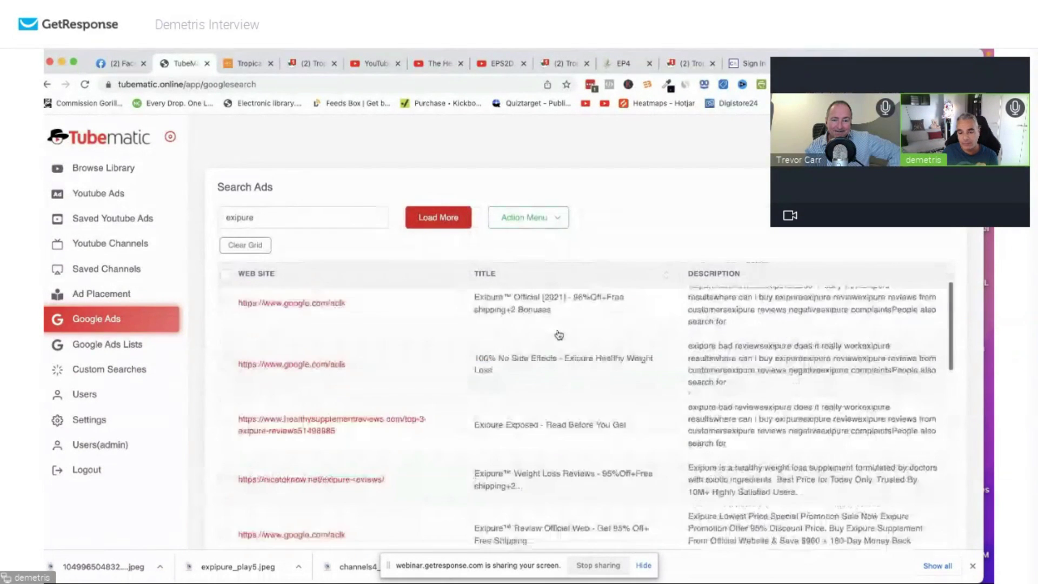
{"action": "scroll", "coordinate": [557, 334], "scroll_direction": "down", "scroll_amount": 4}
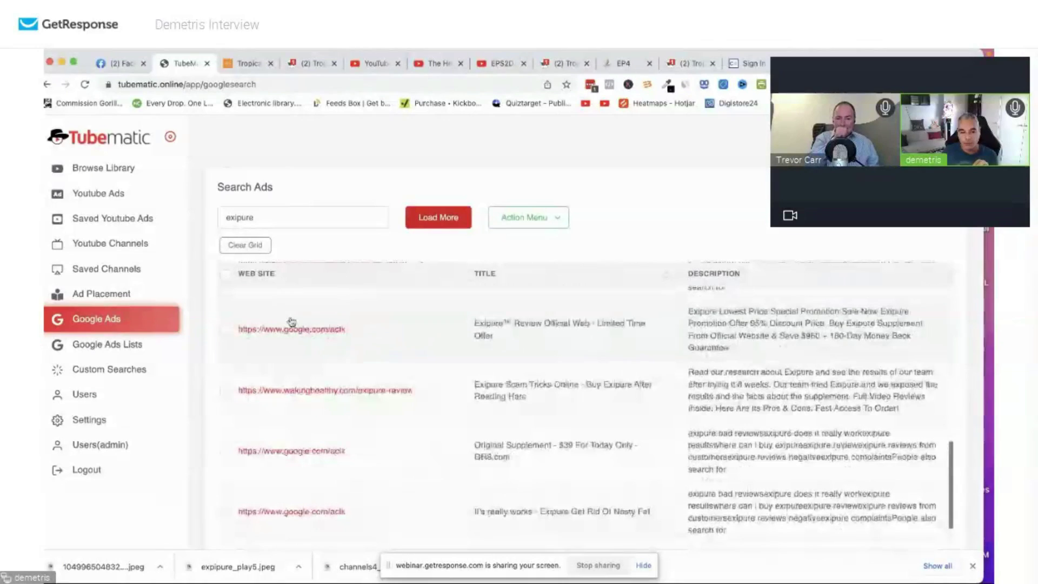
{"action": "scroll", "coordinate": [299, 344], "scroll_direction": "down", "scroll_amount": 3}
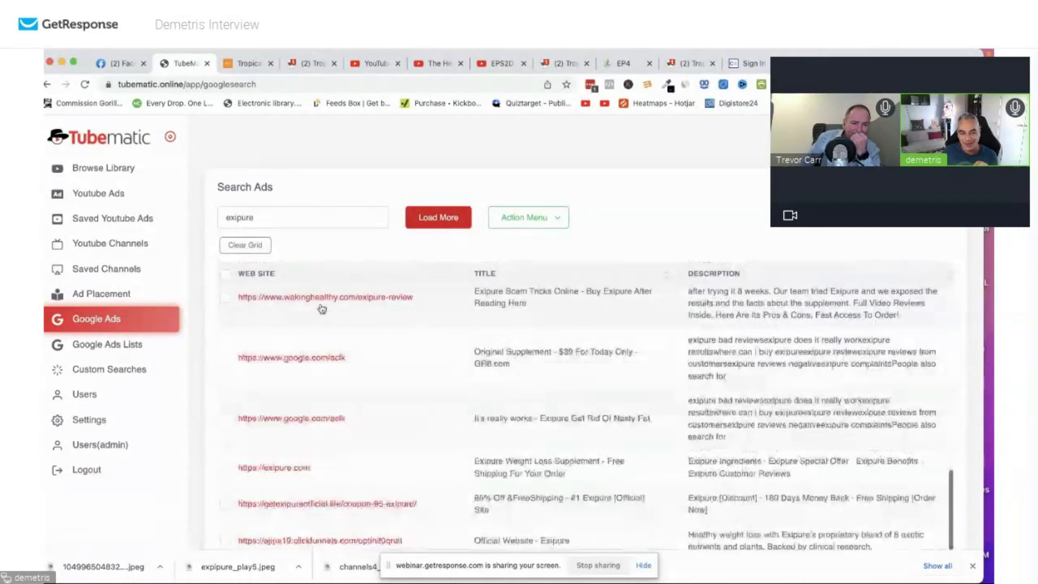
{"action": "left_click", "coordinate": [326, 301]}
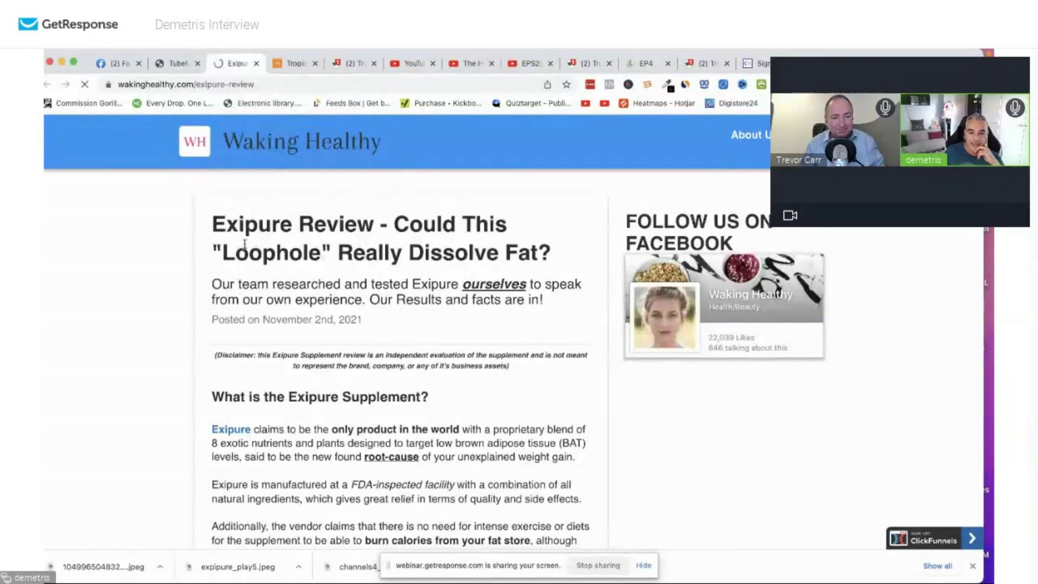
Read the Exipure review down to its bottle pricing and bundle offers, then return to Tubematic.
{"action": "scroll", "coordinate": [245, 244], "scroll_direction": "down", "scroll_amount": 1}
{"action": "scroll", "coordinate": [245, 245], "scroll_direction": "down", "scroll_amount": 20}
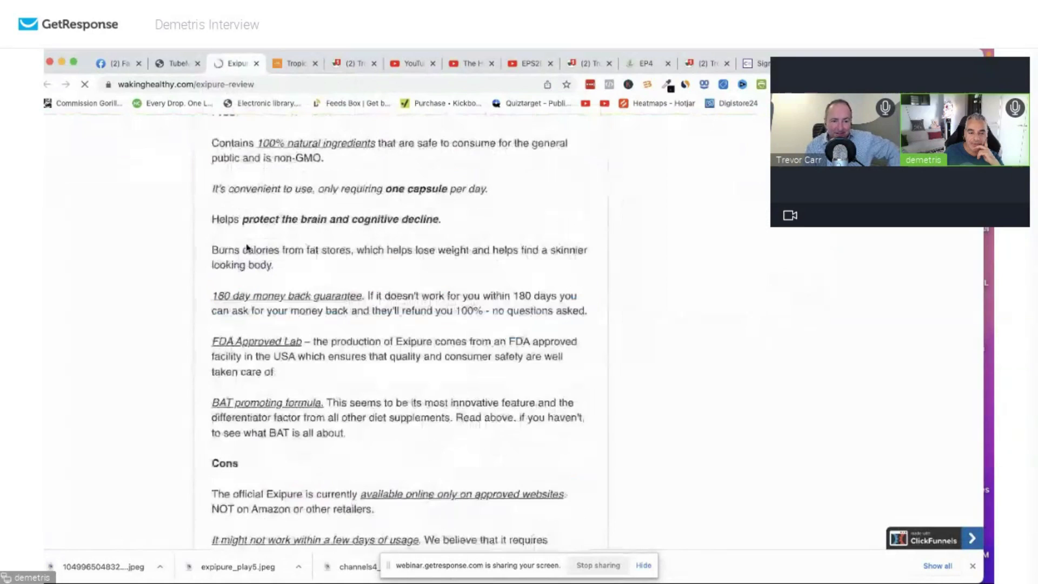
{"action": "scroll", "coordinate": [247, 244], "scroll_direction": "down", "scroll_amount": 10}
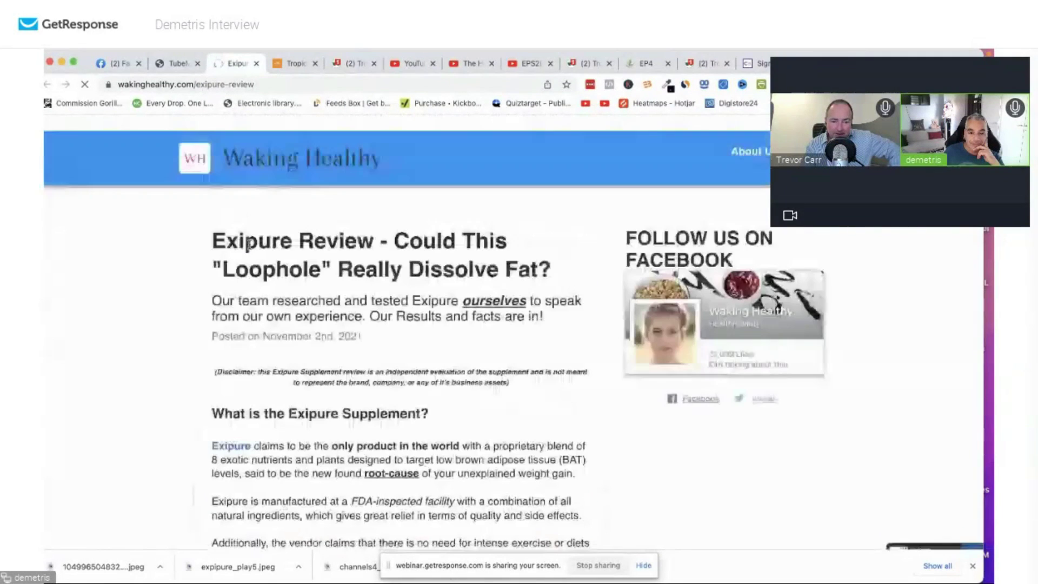
{"action": "scroll", "coordinate": [549, 282], "scroll_direction": "down", "scroll_amount": 4}
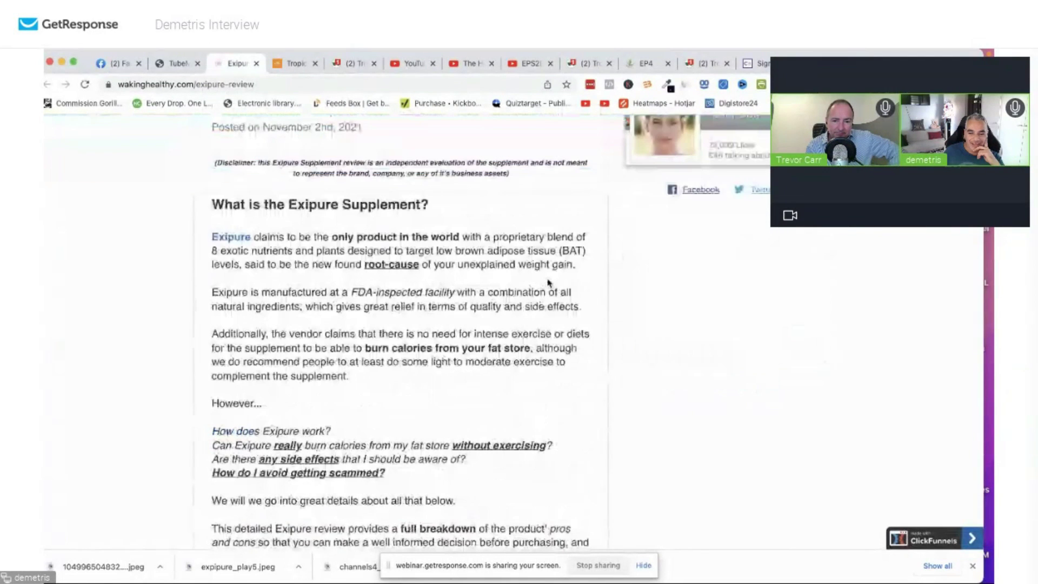
{"action": "scroll", "coordinate": [549, 283], "scroll_direction": "down", "scroll_amount": 15}
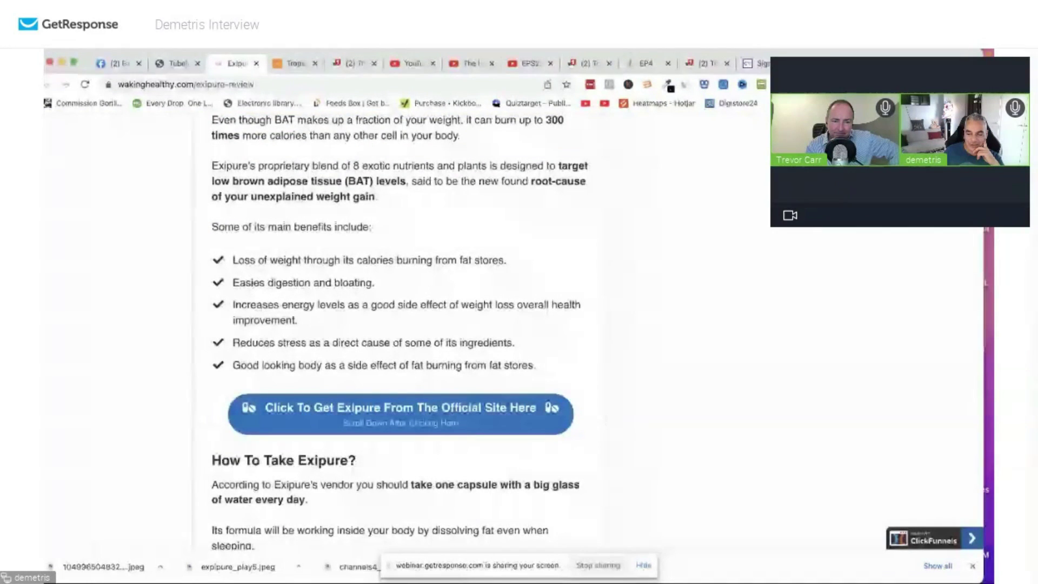
{"action": "scroll", "coordinate": [453, 402], "scroll_direction": "down", "scroll_amount": 8}
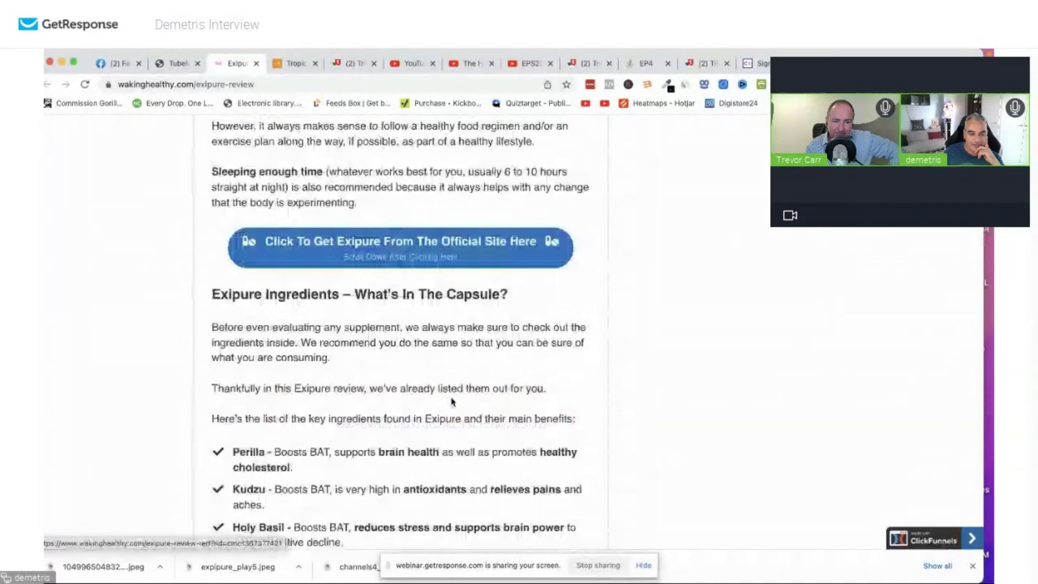
{"action": "scroll", "coordinate": [453, 402], "scroll_direction": "down", "scroll_amount": 15}
{"action": "scroll", "coordinate": [451, 401], "scroll_direction": "down", "scroll_amount": 10}
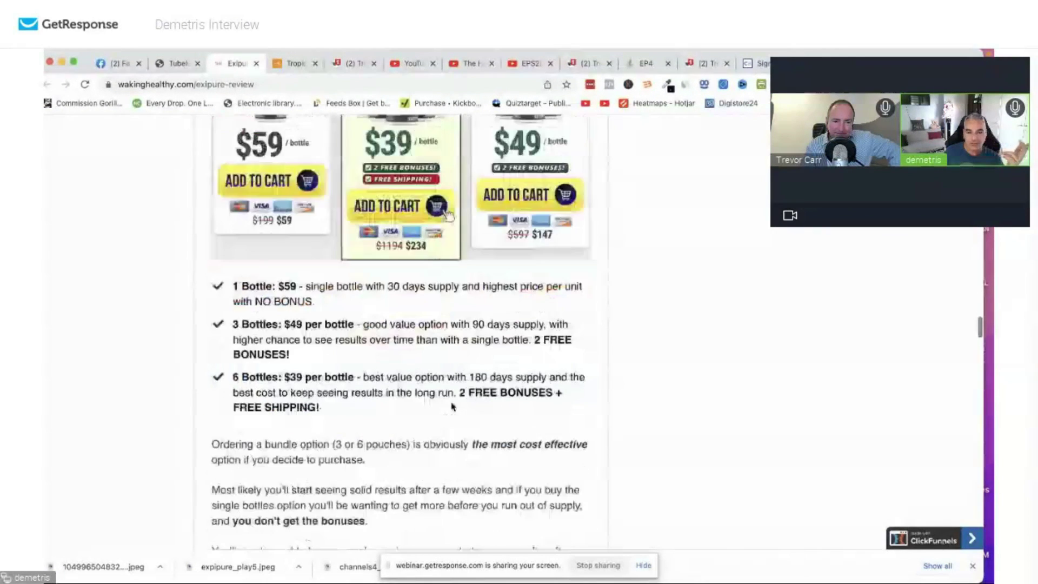
{"action": "scroll", "coordinate": [453, 408], "scroll_direction": "up", "scroll_amount": 2}
{"action": "scroll", "coordinate": [453, 409], "scroll_direction": "down", "scroll_amount": 20}
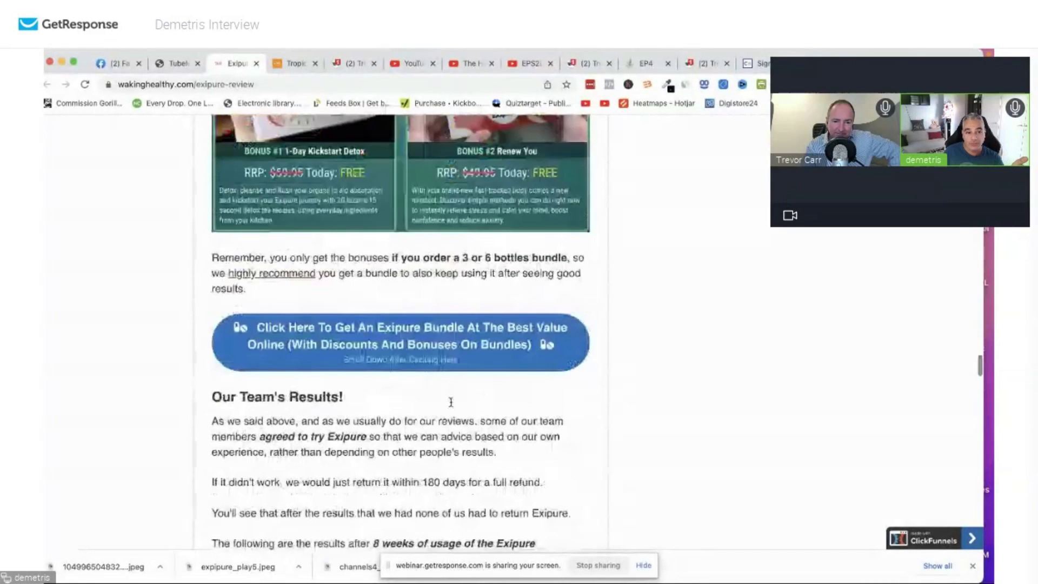
{"action": "left_click", "coordinate": [179, 70]}
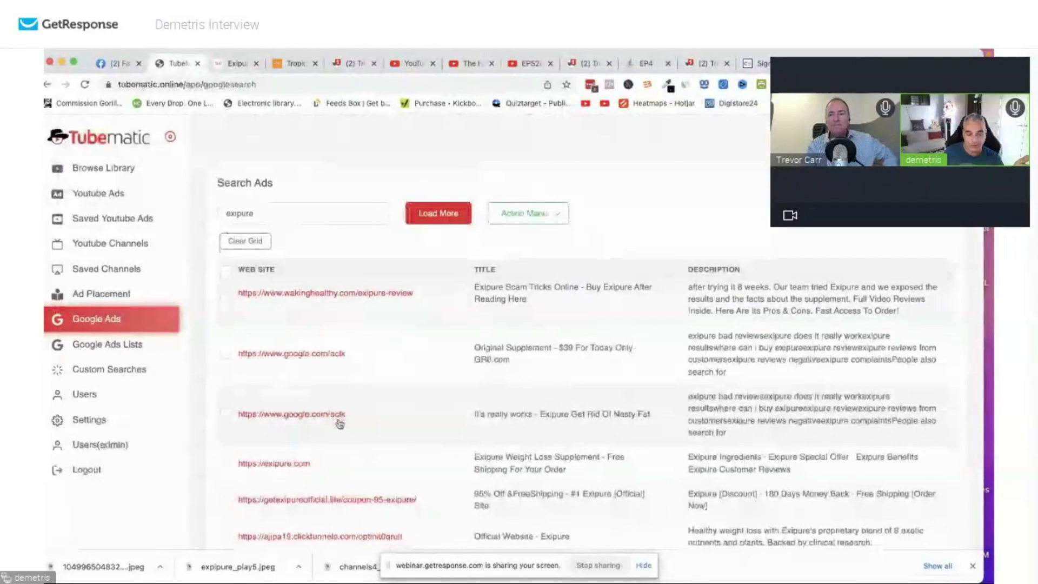
Sign up with an email on the ajipa19.clickfunnels.com Exipure opt-in, follow Order Now, then close it.
{"action": "scroll", "coordinate": [339, 423], "scroll_direction": "down", "scroll_amount": 2}
{"action": "left_click", "coordinate": [340, 481]}
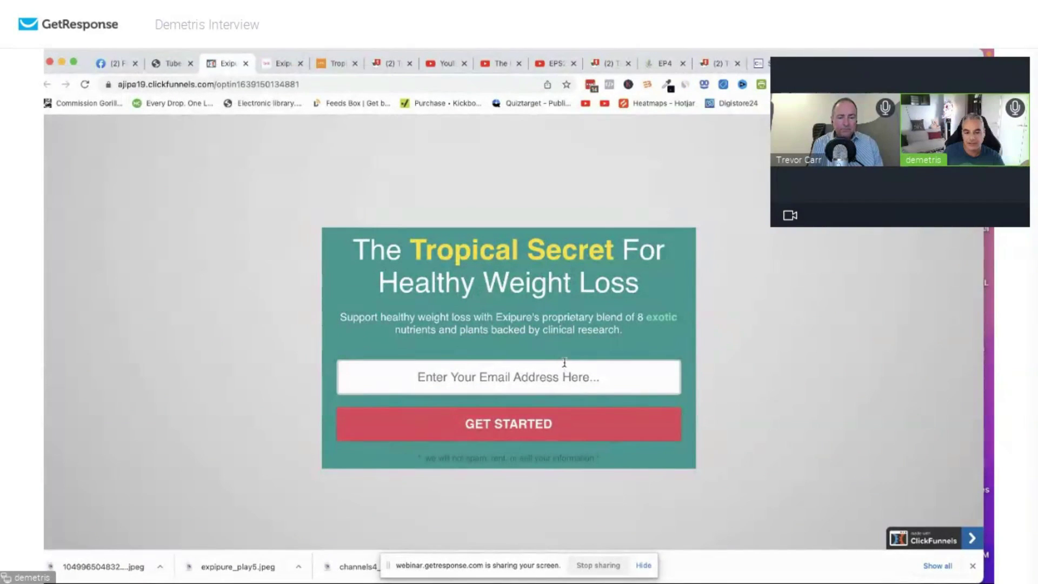
{"action": "left_click", "coordinate": [564, 373]}
{"action": "left_click", "coordinate": [676, 294]}
{"action": "left_click", "coordinate": [571, 377]}
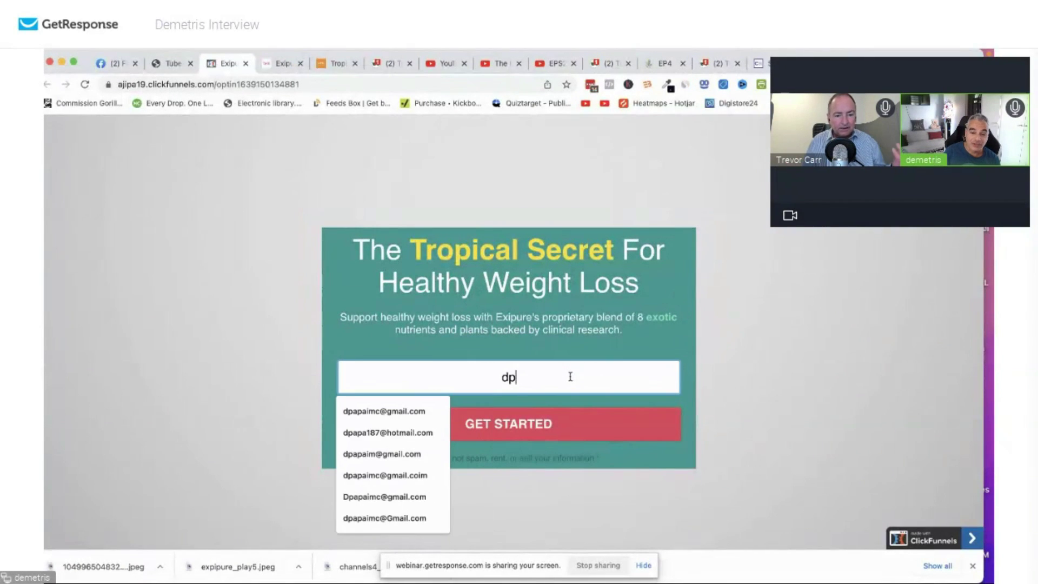
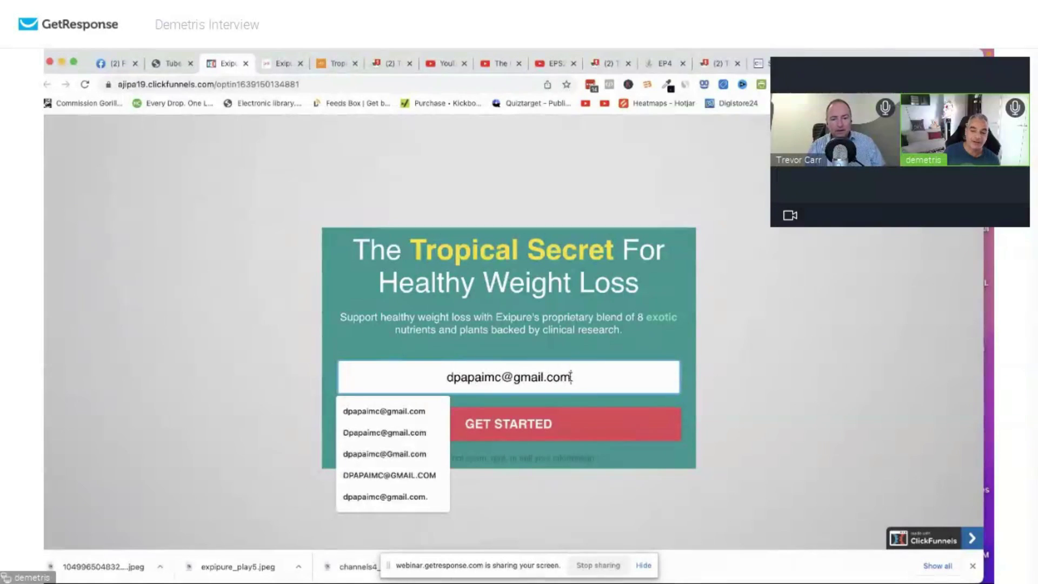
{"action": "left_click", "coordinate": [568, 427]}
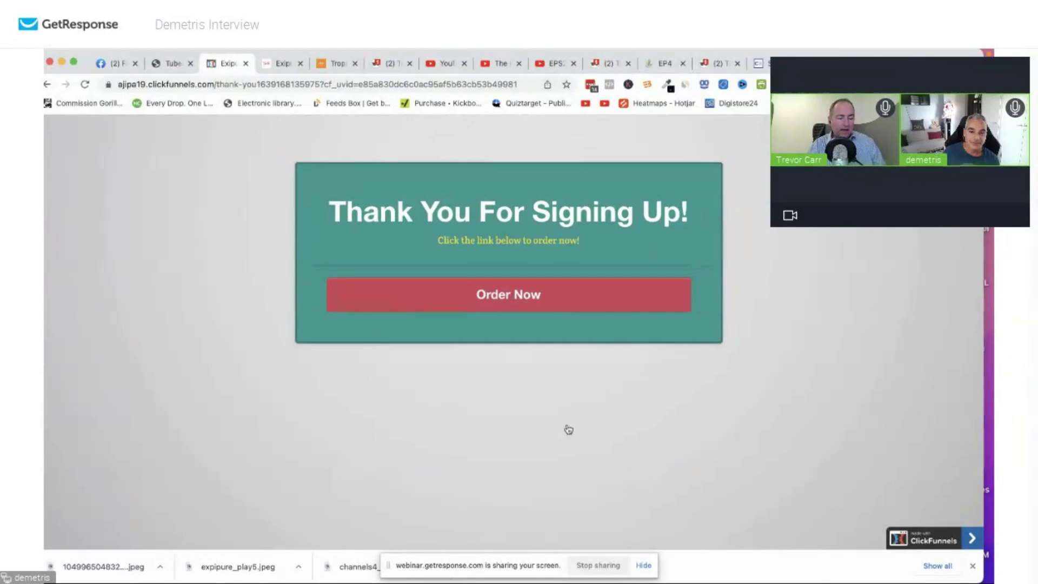
{"action": "left_click", "coordinate": [467, 299]}
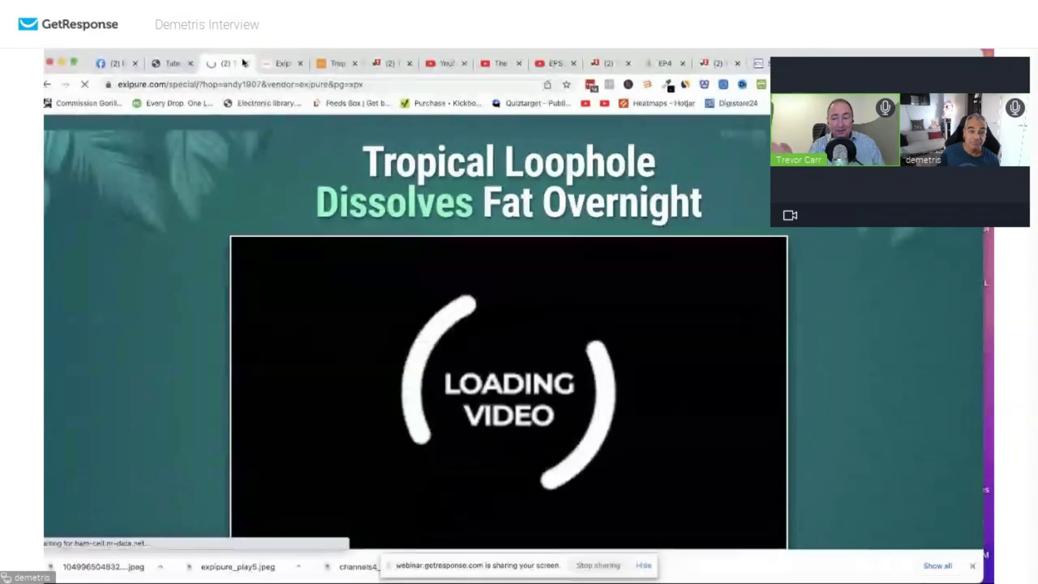
{"action": "left_click", "coordinate": [244, 63]}
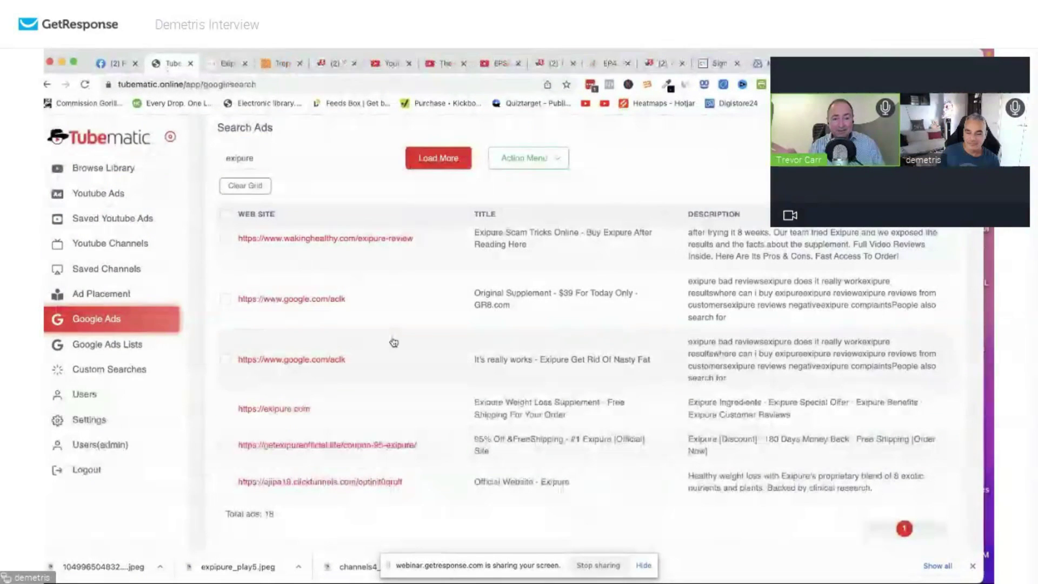
Look over the exipure.com and getexipureofficial ad rows, then go to Custom Searches.
{"action": "scroll", "coordinate": [835, 426], "scroll_direction": "down", "scroll_amount": 2}
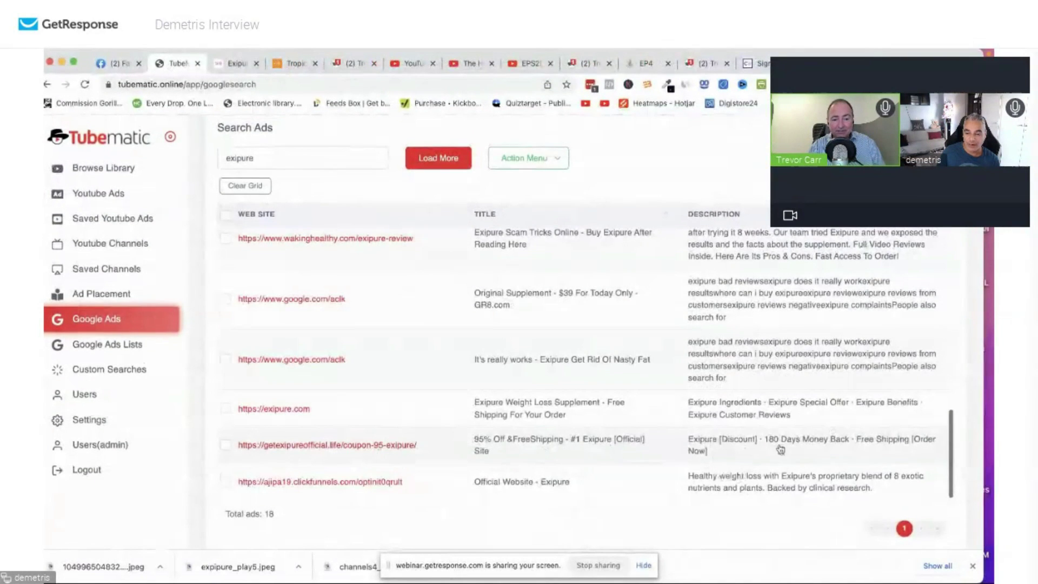
{"action": "left_click_drag", "start_coordinate": [780, 449], "coordinate": [354, 395]}
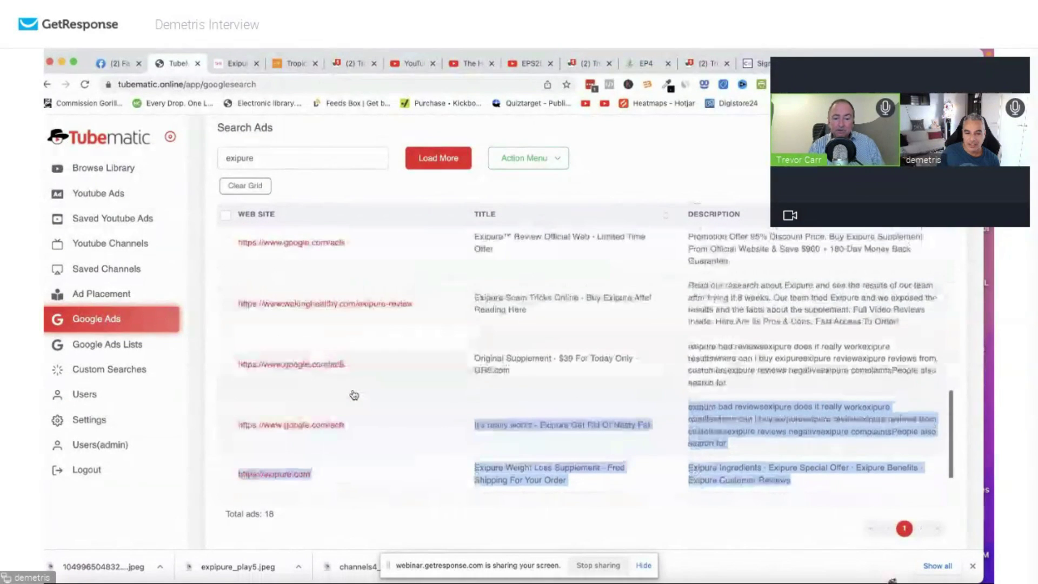
{"action": "left_click", "coordinate": [354, 396]}
{"action": "scroll", "coordinate": [353, 394], "scroll_direction": "up", "scroll_amount": 5}
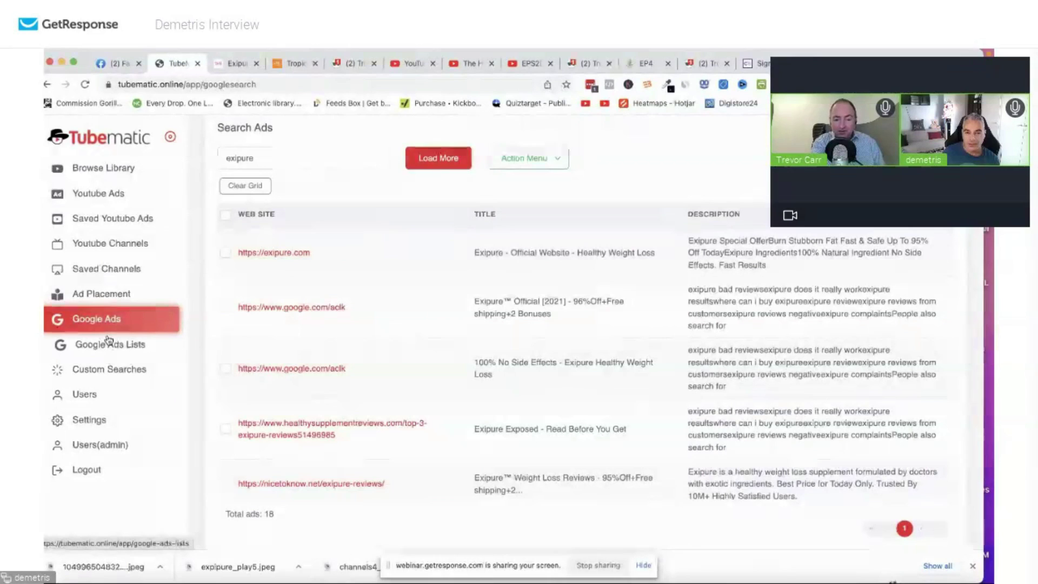
{"action": "scroll", "coordinate": [365, 403], "scroll_direction": "down", "scroll_amount": 5}
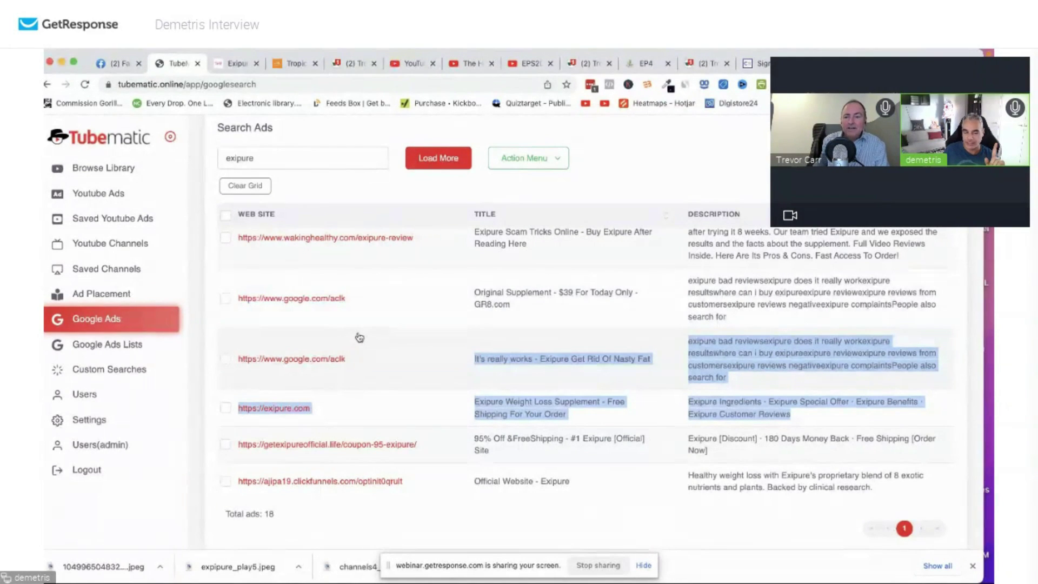
{"action": "left_click", "coordinate": [115, 371]}
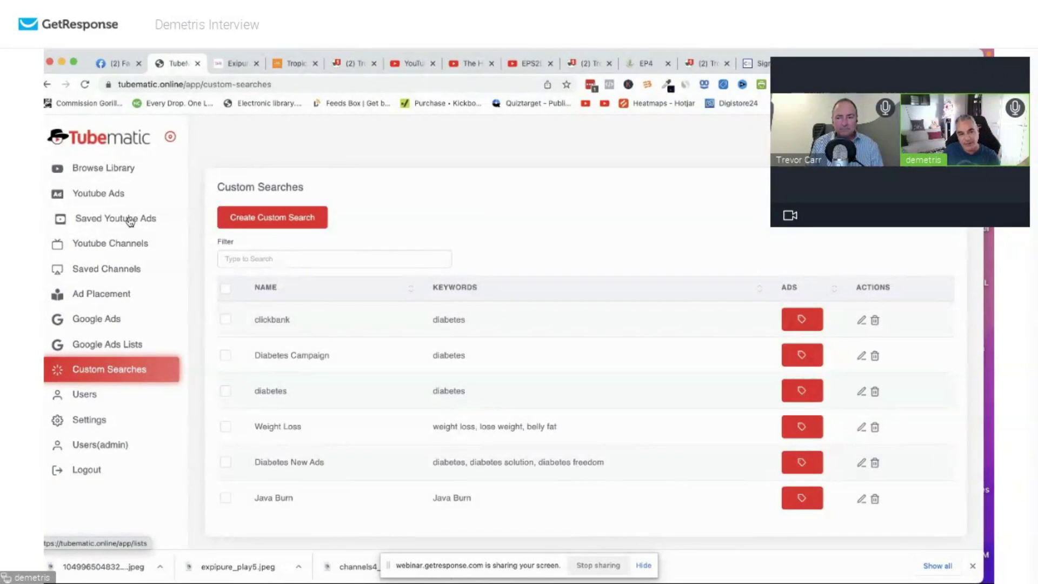
Create 'Exipure New Ads' with keywords exipure review, exipure, exipure bonuses and notifications enabled.
{"action": "left_click", "coordinate": [271, 213]}
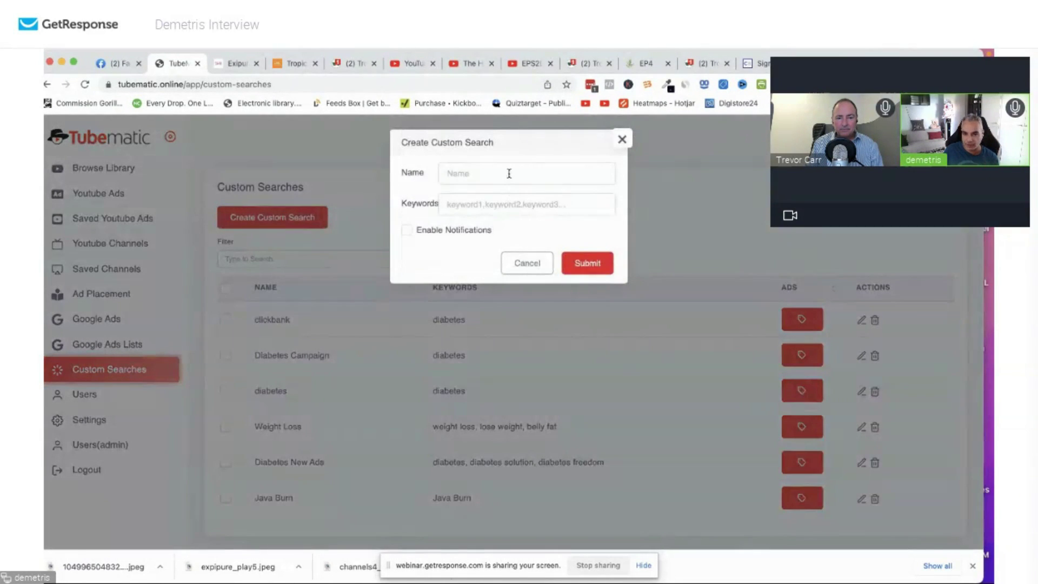
{"action": "left_click", "coordinate": [509, 173]}
{"action": "left_click", "coordinate": [557, 161]}
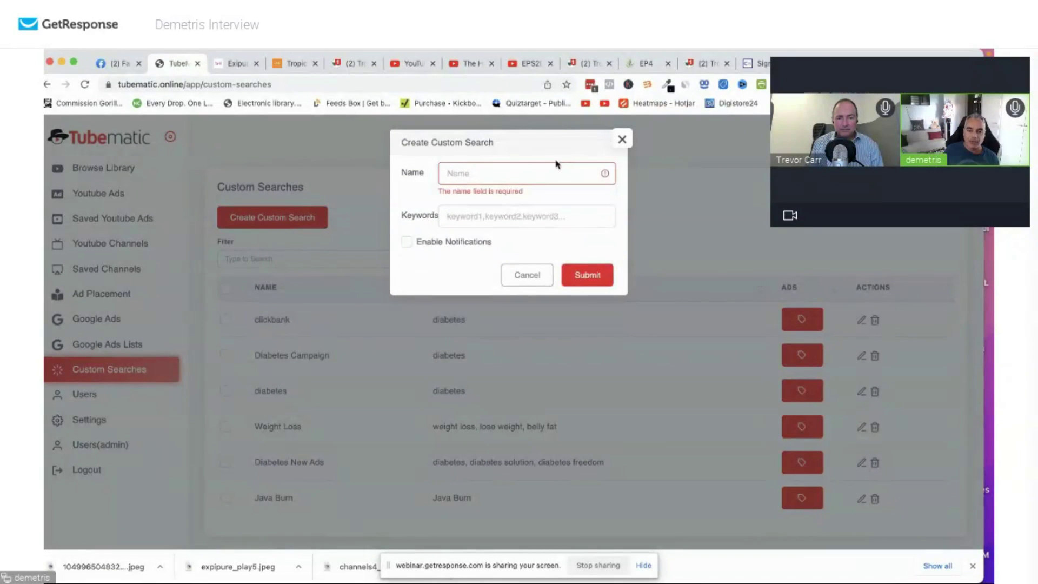
{"action": "left_click", "coordinate": [537, 174]}
{"action": "type", "text": "Exipure"}
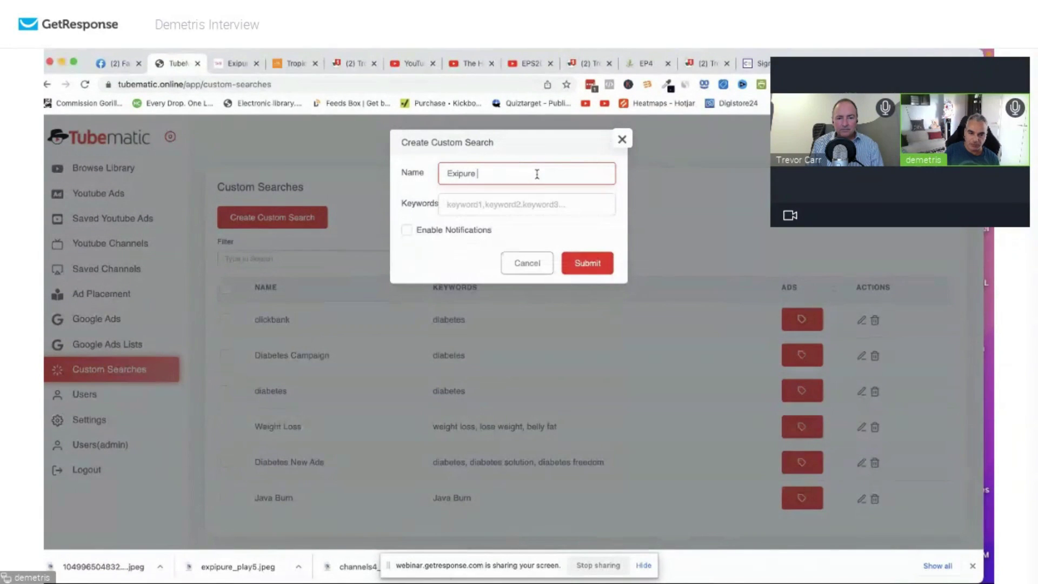
{"action": "type", "text": " Mew"}
{"action": "key", "text": "BackSpace"}
{"action": "key", "text": "BackSpace"}
{"action": "key", "text": "BackSpace"}
{"action": "key", "text": "BackSpace"}
{"action": "type", "text": "New Ads"}
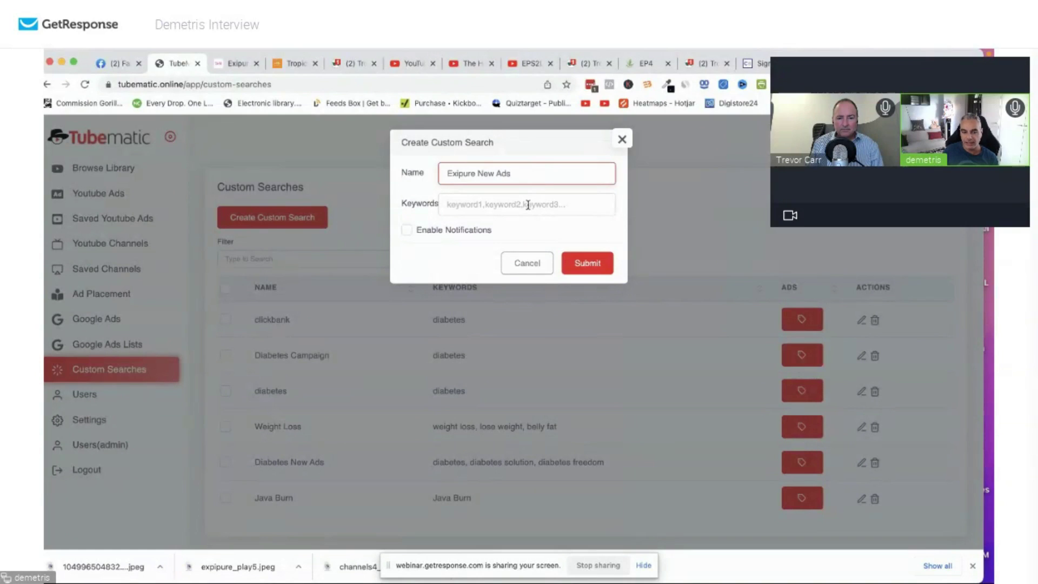
{"action": "left_click", "coordinate": [527, 204]}
{"action": "type", "text": "exipu"}
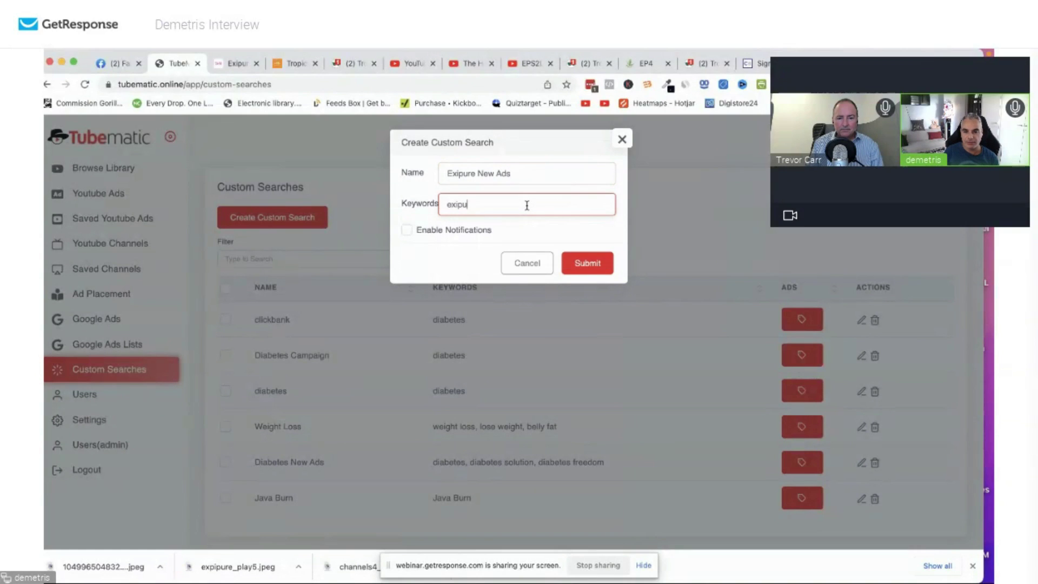
{"action": "type", "text": "re review, exp"}
{"action": "type", "text": "pu"}
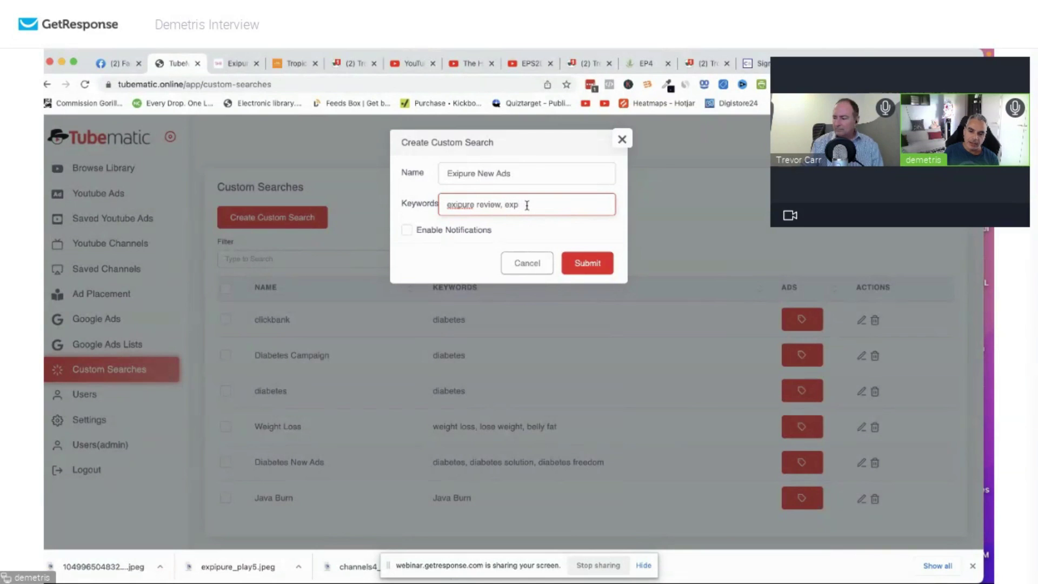
{"action": "type", "text": "re , e"}
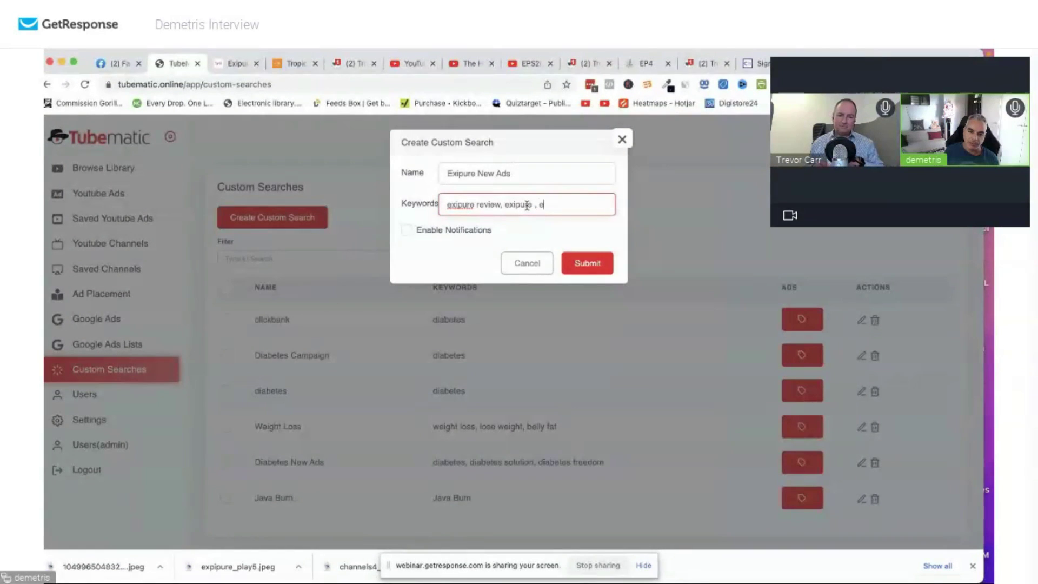
{"action": "type", "text": "xipure bonuses"}
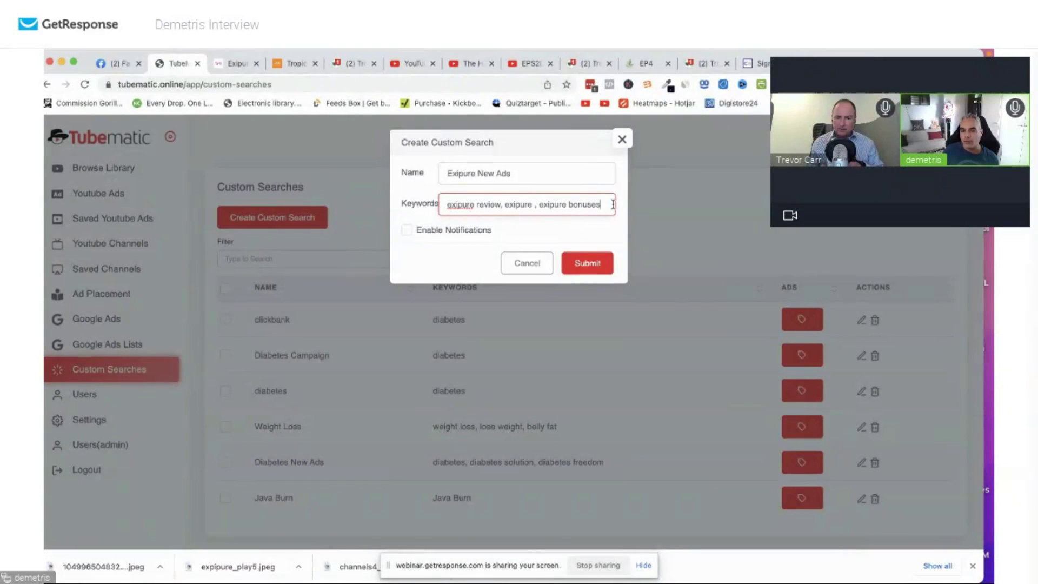
{"action": "left_click", "coordinate": [409, 231]}
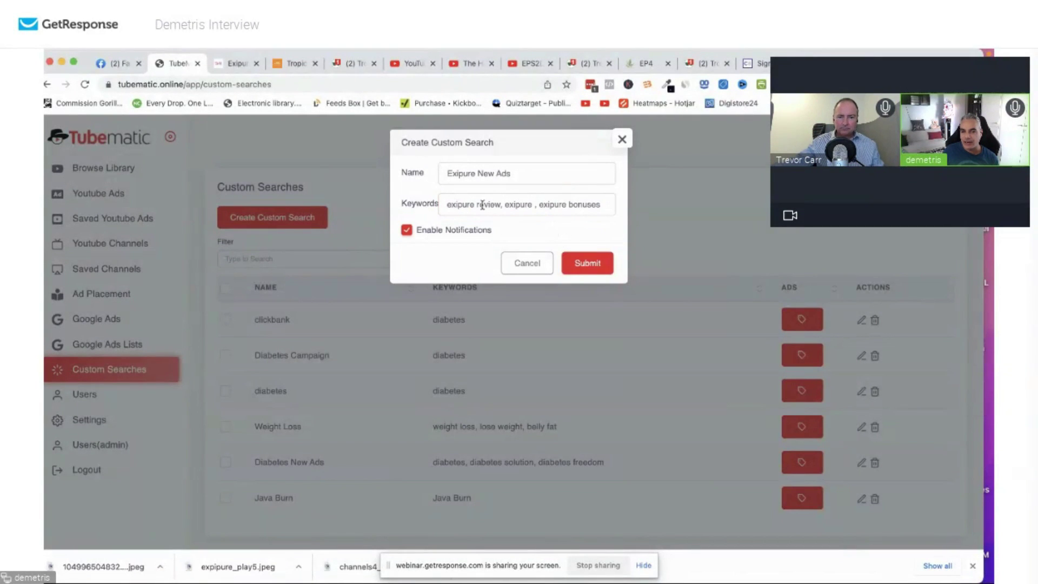
{"action": "left_click", "coordinate": [612, 207]}
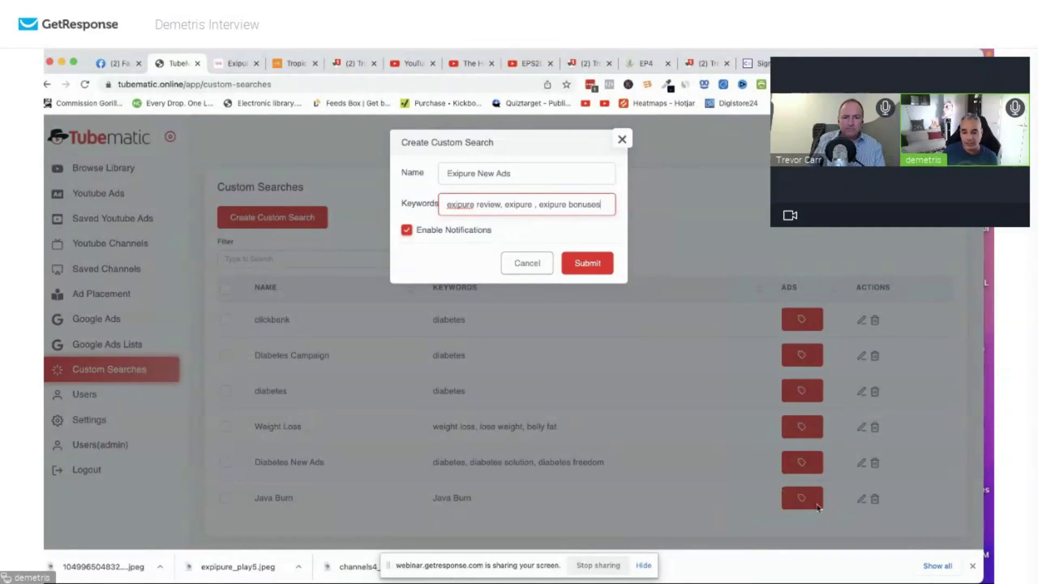
{"action": "left_click", "coordinate": [590, 264]}
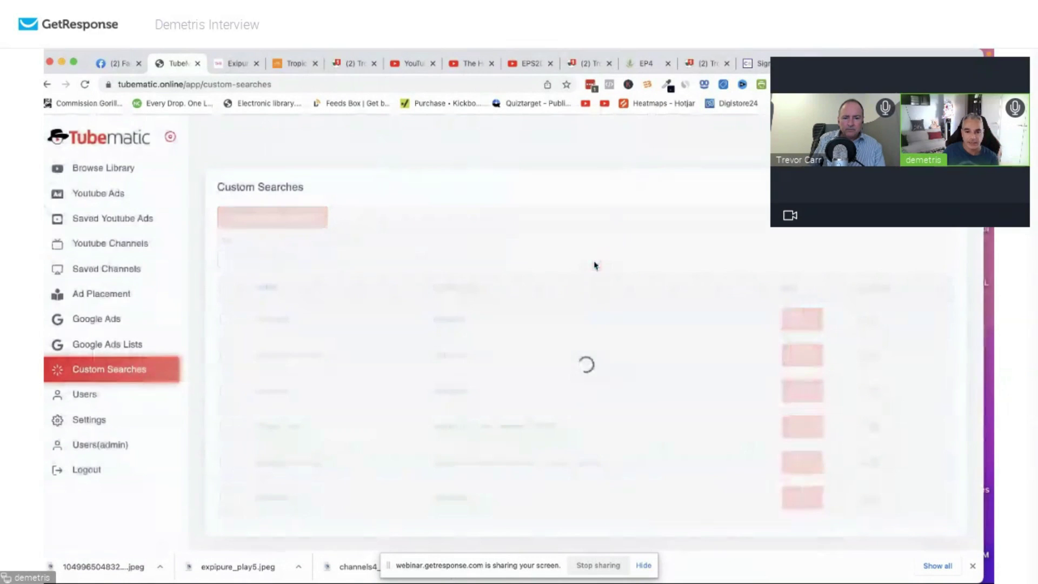
{"action": "scroll", "coordinate": [615, 285], "scroll_direction": "down", "scroll_amount": 1}
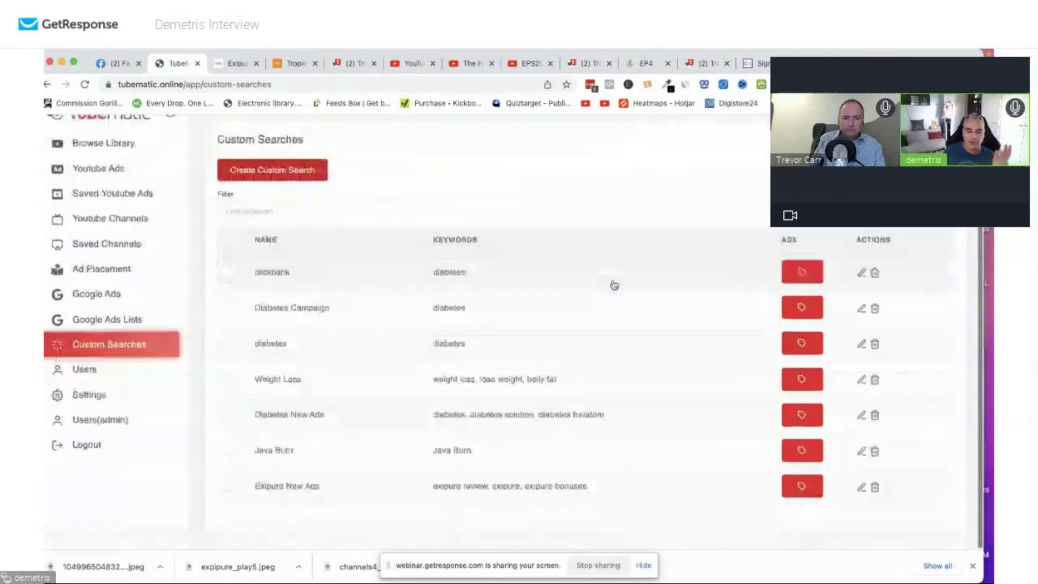
{"action": "left_click", "coordinate": [810, 510]}
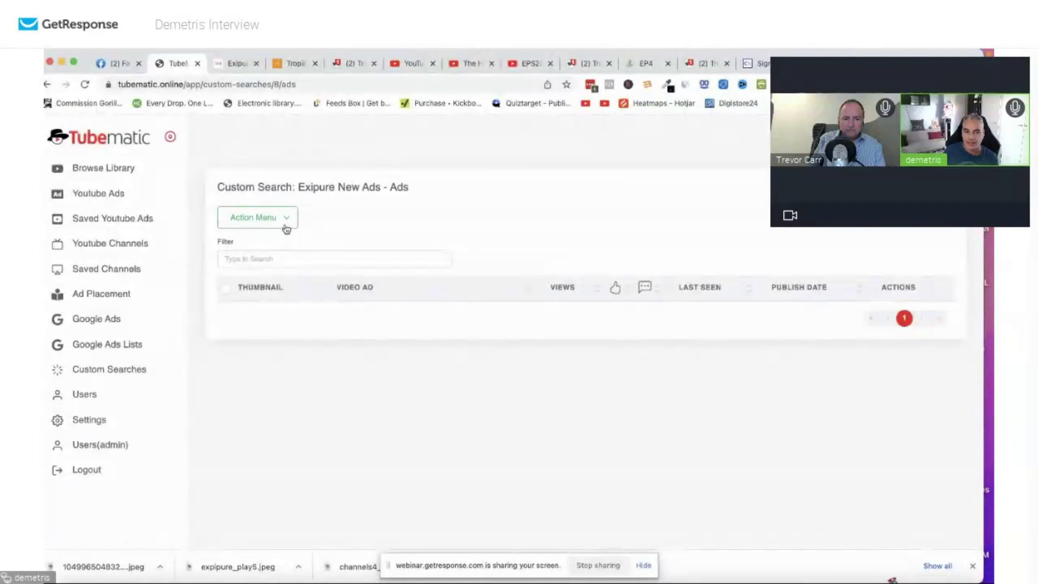
{"action": "left_click", "coordinate": [289, 224]}
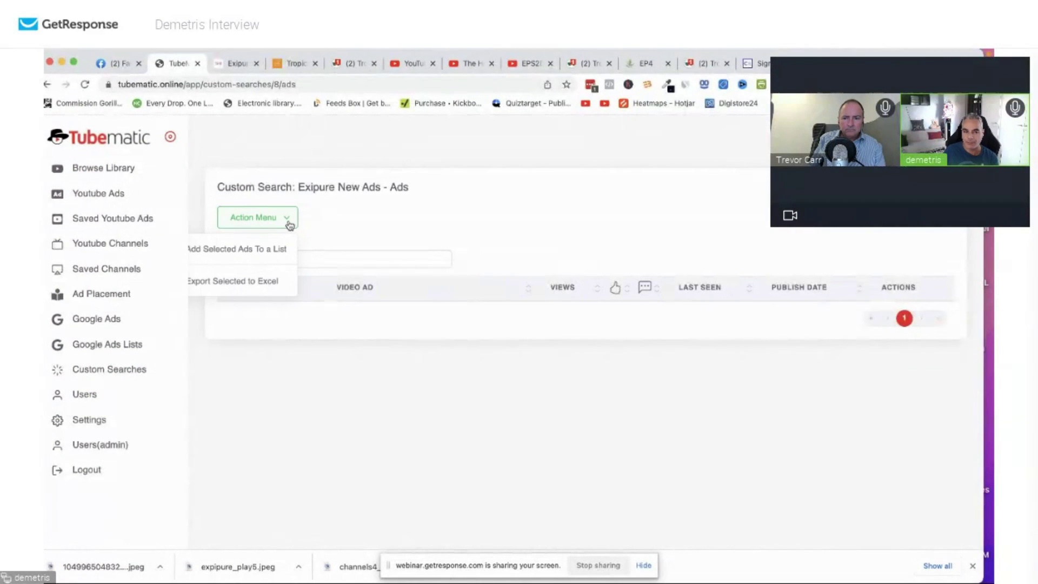
{"action": "left_click", "coordinate": [332, 257]}
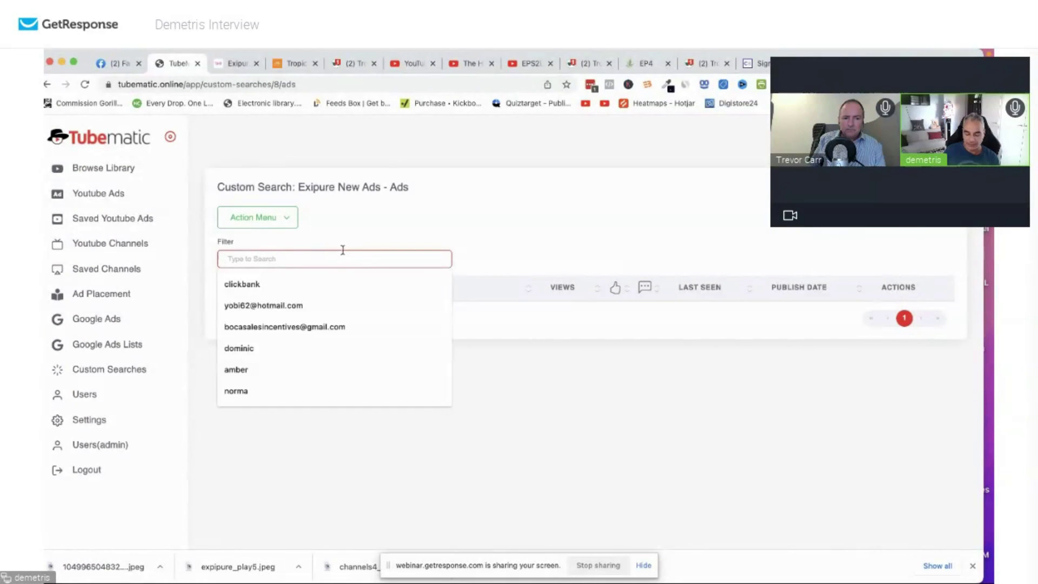
{"action": "type", "text": "exipure"}
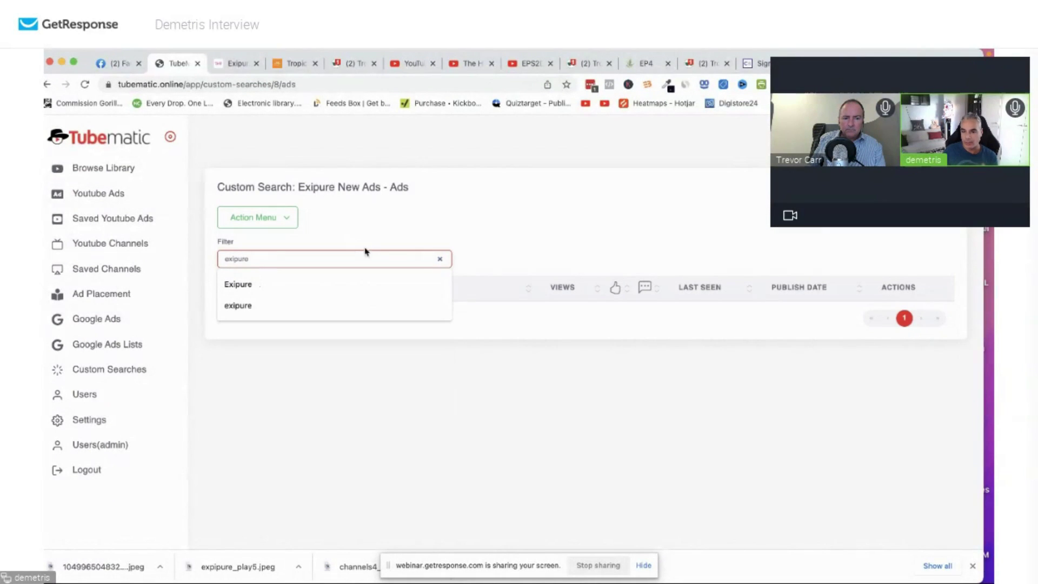
{"action": "left_click", "coordinate": [304, 229]}
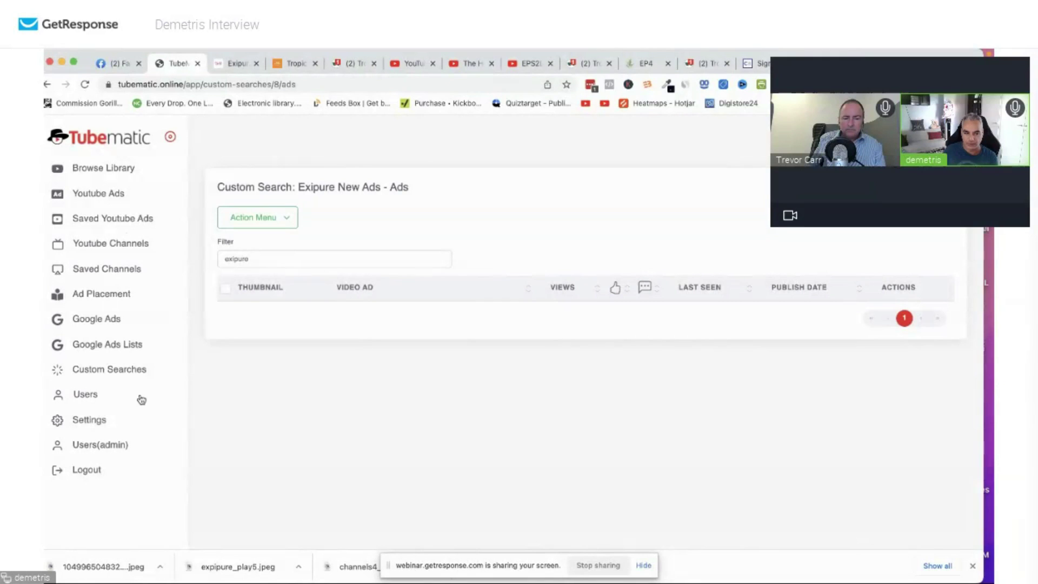
{"action": "left_click", "coordinate": [138, 366]}
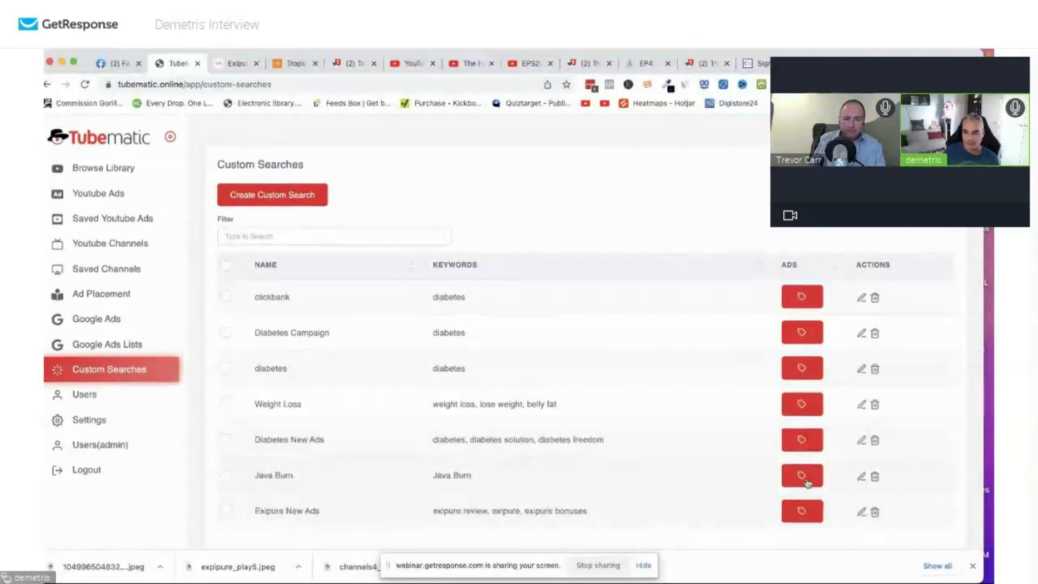
Browse the ads found by the Java Burn custom search.
{"action": "left_click", "coordinate": [803, 470]}
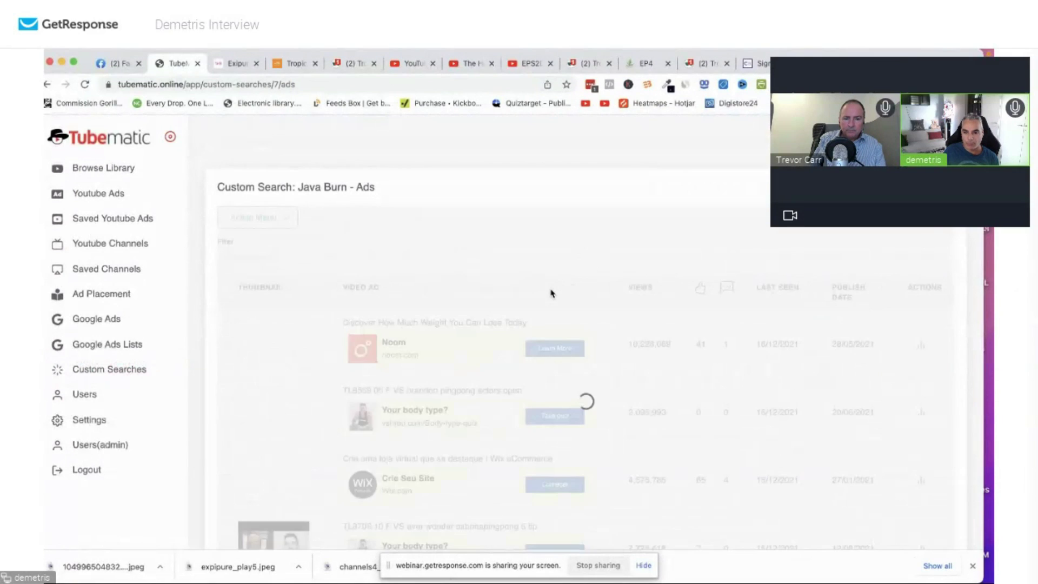
{"action": "scroll", "coordinate": [520, 344], "scroll_direction": "down", "scroll_amount": 2}
{"action": "scroll", "coordinate": [520, 344], "scroll_direction": "down", "scroll_amount": 3}
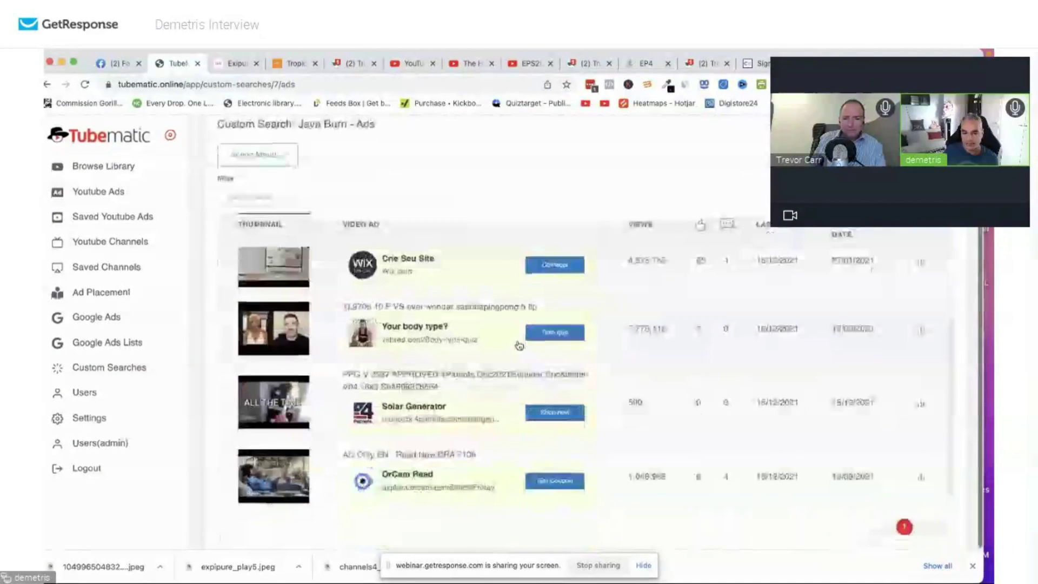
{"action": "scroll", "coordinate": [627, 411], "scroll_direction": "up", "scroll_amount": 3}
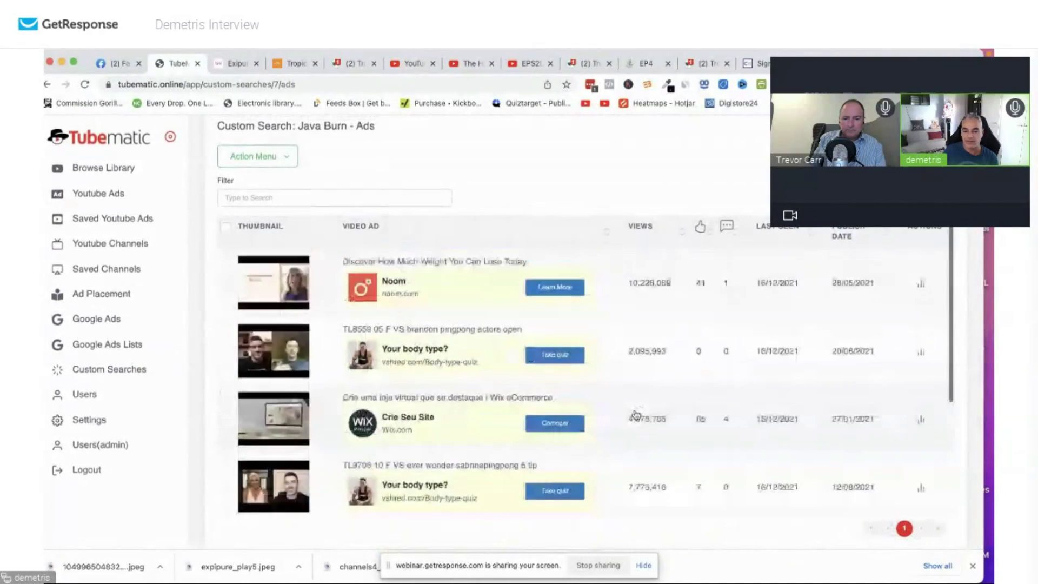
{"action": "scroll", "coordinate": [625, 403], "scroll_direction": "down", "scroll_amount": 3}
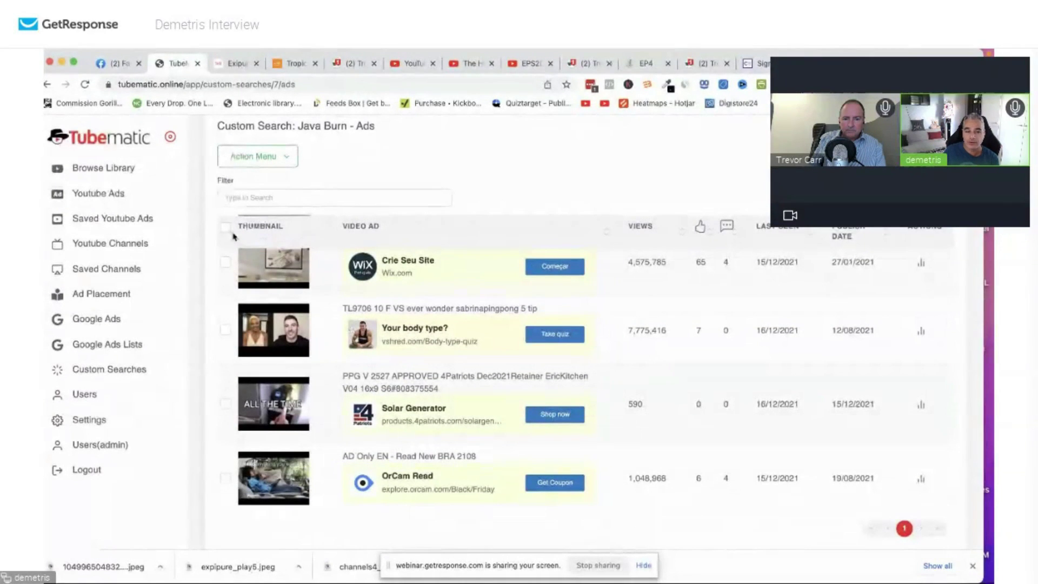
Open the Exipure New Ads search's four ads, including JB video2 1080 and a Walabot review.
{"action": "left_click", "coordinate": [135, 370]}
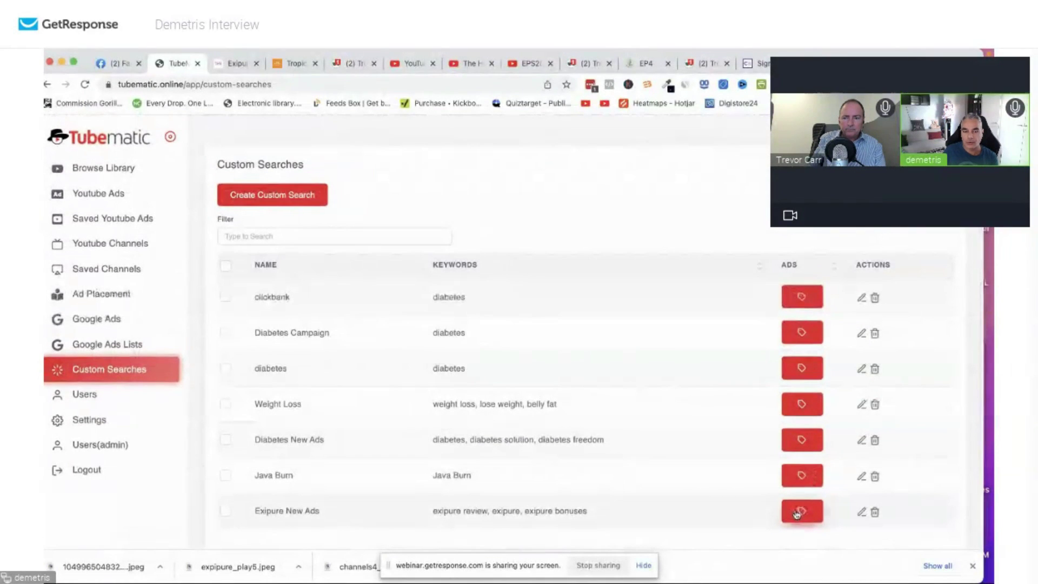
{"action": "left_click", "coordinate": [803, 514]}
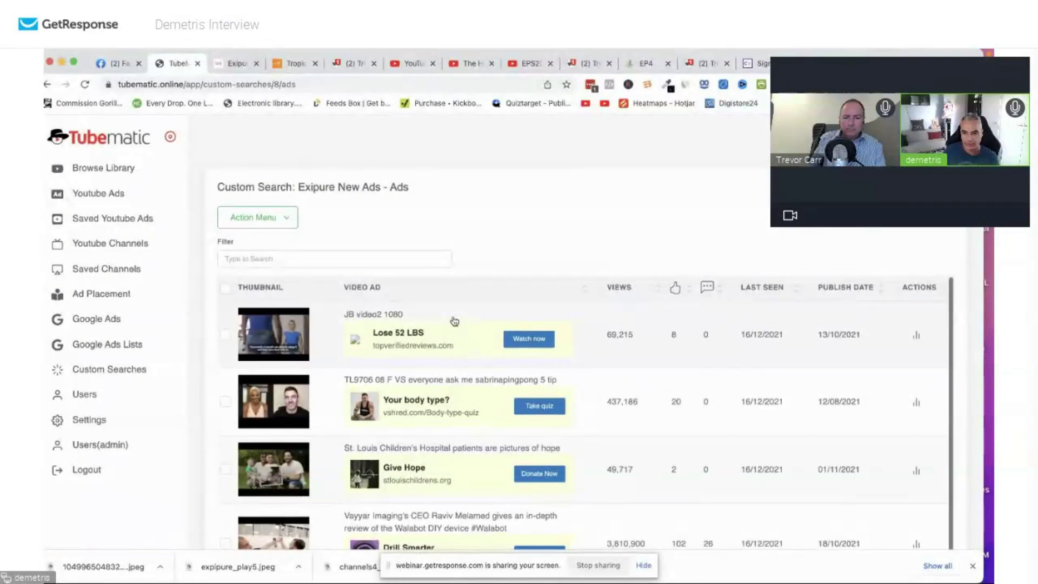
{"action": "scroll", "coordinate": [412, 277], "scroll_direction": "down", "scroll_amount": 2}
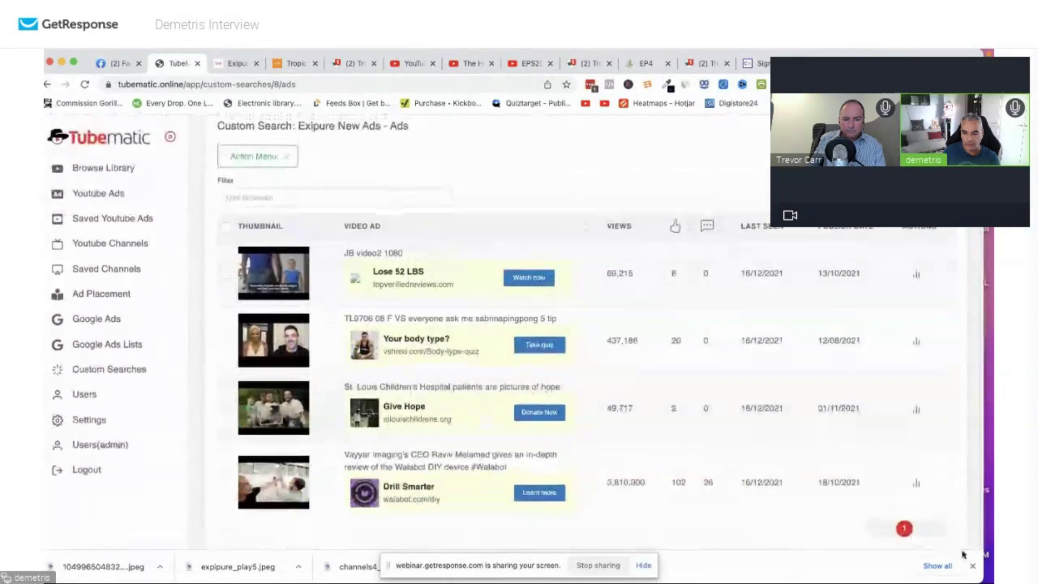
{"action": "scroll", "coordinate": [738, 448], "scroll_direction": "down", "scroll_amount": 1}
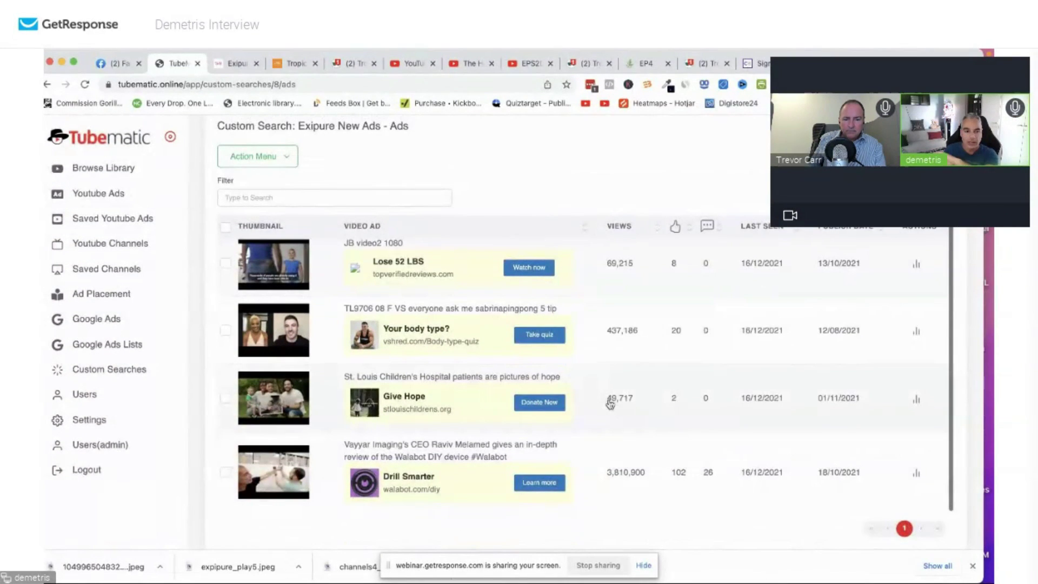
{"action": "scroll", "coordinate": [610, 403], "scroll_direction": "up", "scroll_amount": 1}
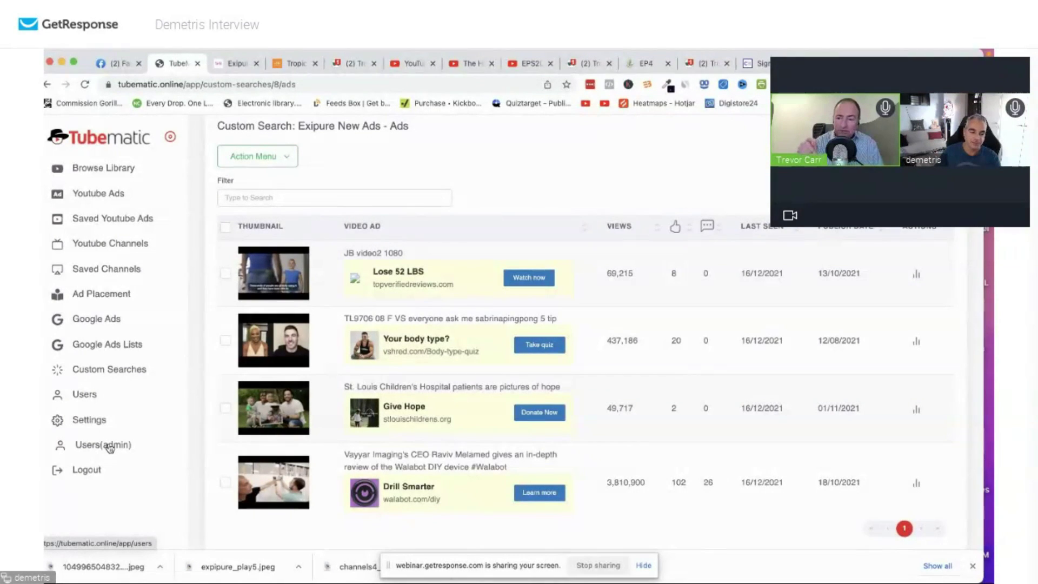
Scroll through the Users(admin) account list, then return to the Browse Ads library.
{"action": "left_click", "coordinate": [108, 445]}
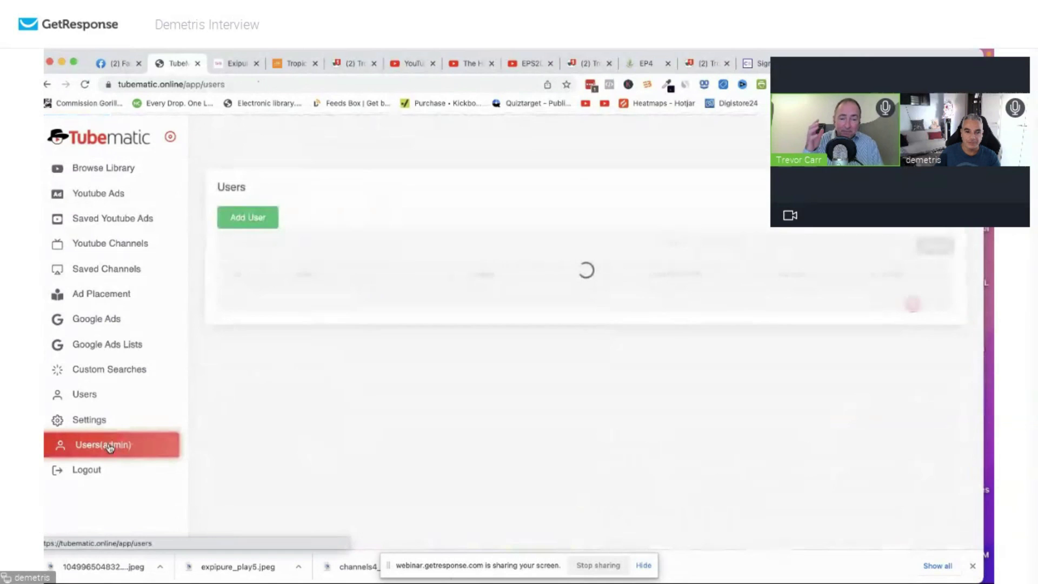
{"action": "scroll", "coordinate": [295, 296], "scroll_direction": "down", "scroll_amount": 2}
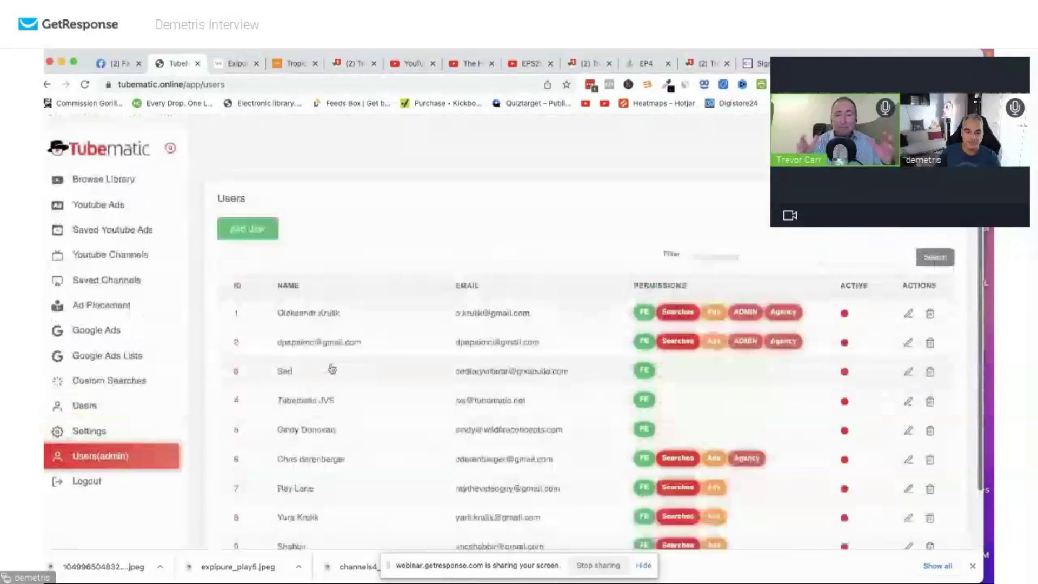
{"action": "left_click", "coordinate": [120, 139]}
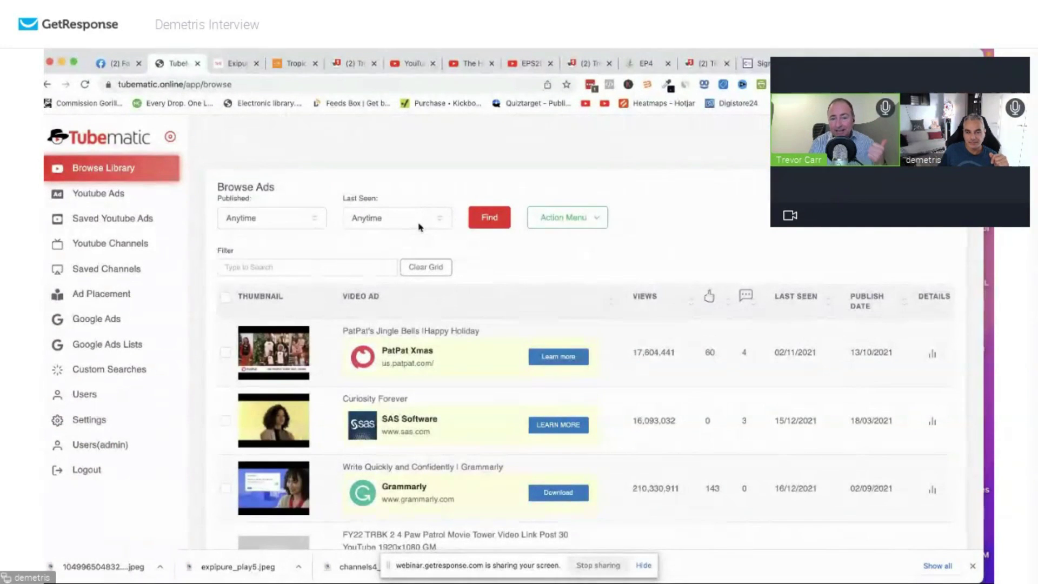
Filter to ads last seen Past 1 Week and browse the Grammarly, Vrbo, Speechify and Envato results.
{"action": "left_click", "coordinate": [398, 217]}
{"action": "left_click", "coordinate": [459, 198]}
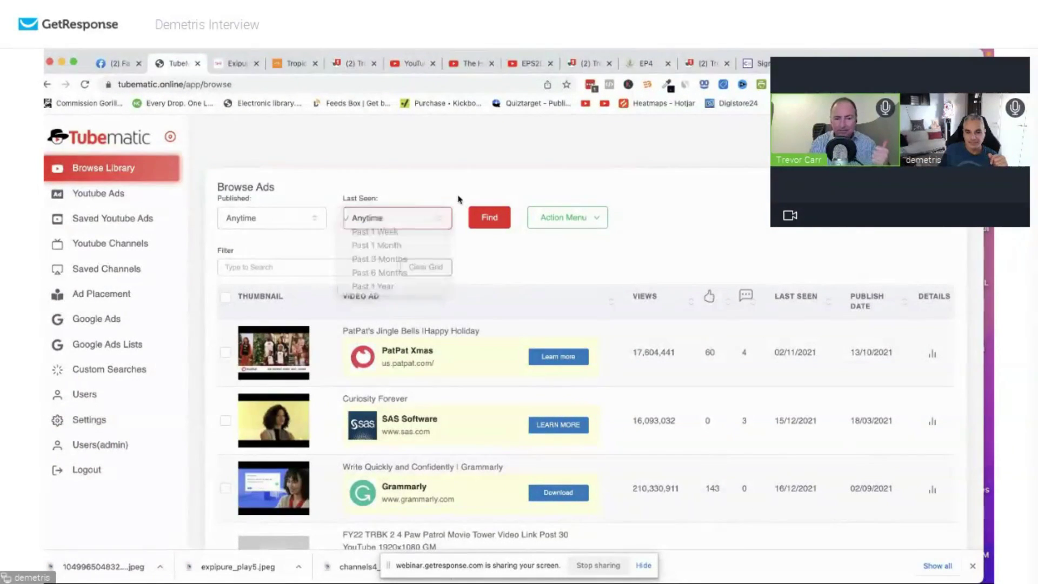
{"action": "left_click", "coordinate": [422, 218]}
{"action": "left_click", "coordinate": [424, 232]}
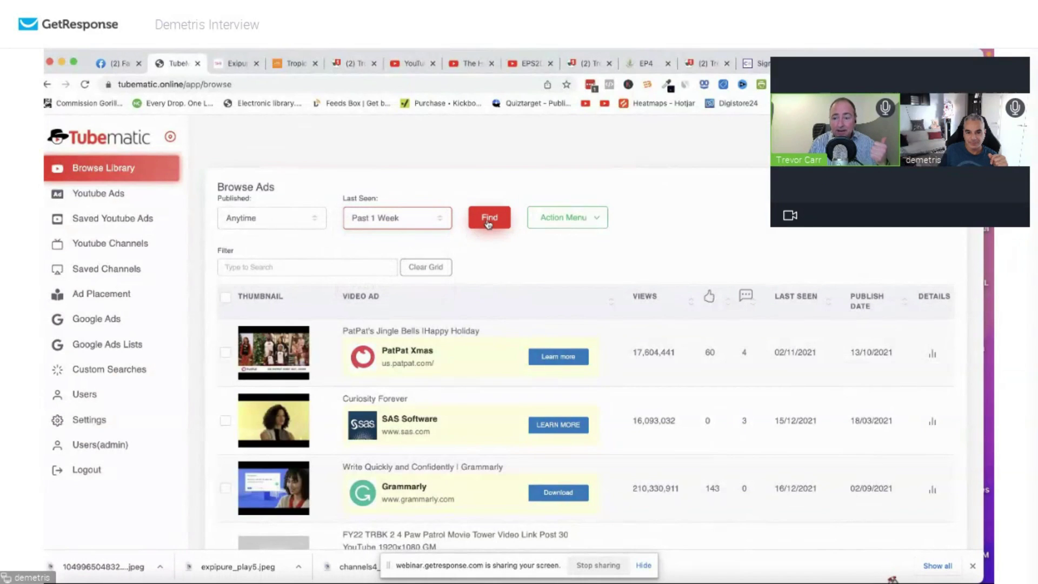
{"action": "left_click", "coordinate": [488, 222]}
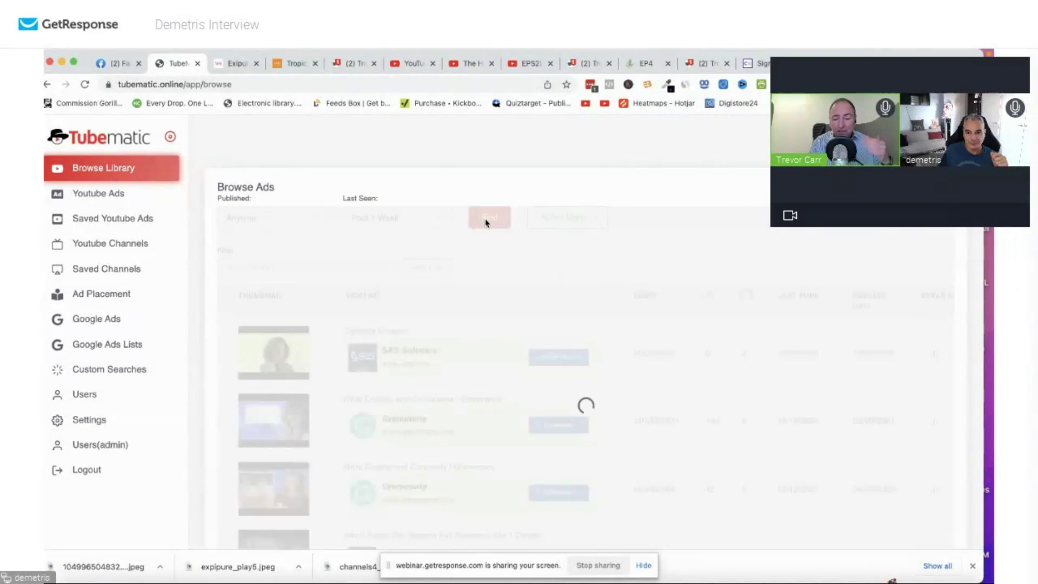
{"action": "scroll", "coordinate": [447, 325], "scroll_direction": "down", "scroll_amount": 5}
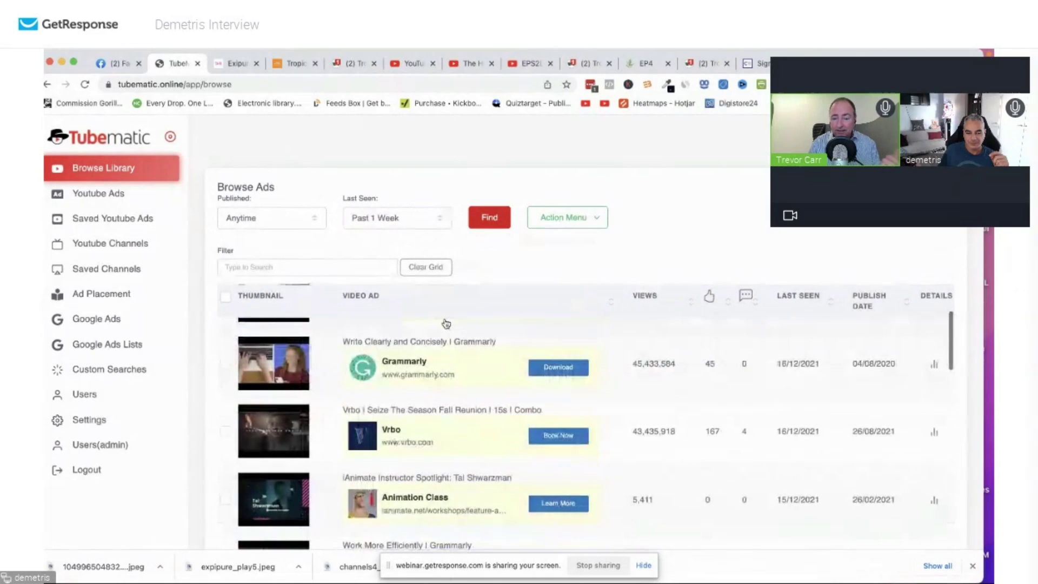
{"action": "scroll", "coordinate": [446, 324], "scroll_direction": "down", "scroll_amount": 10}
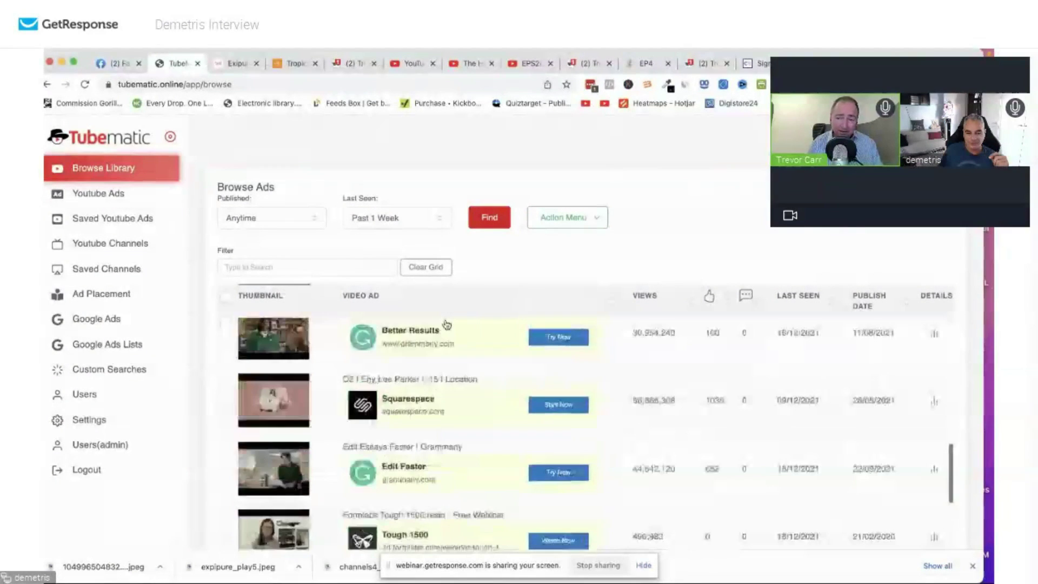
{"action": "scroll", "coordinate": [447, 325], "scroll_direction": "down", "scroll_amount": 3}
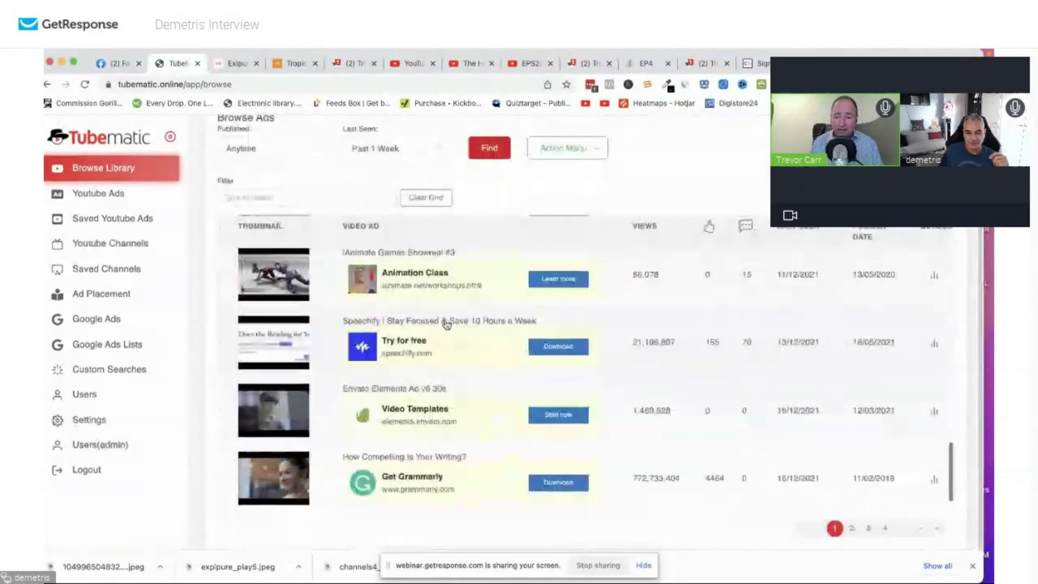
{"action": "scroll", "coordinate": [470, 190], "scroll_direction": "up", "scroll_amount": 3}
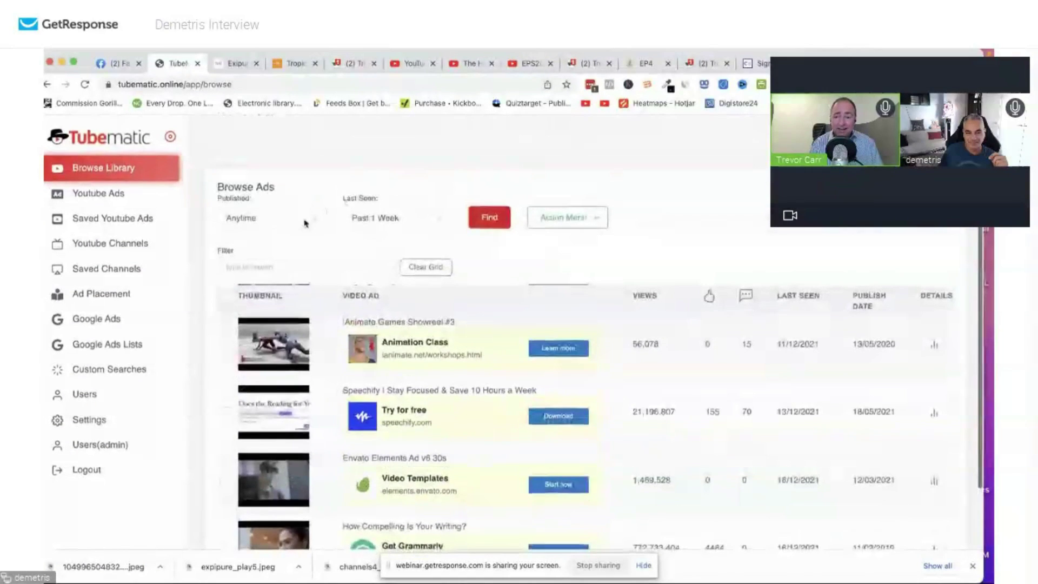
{"action": "left_click", "coordinate": [304, 219]}
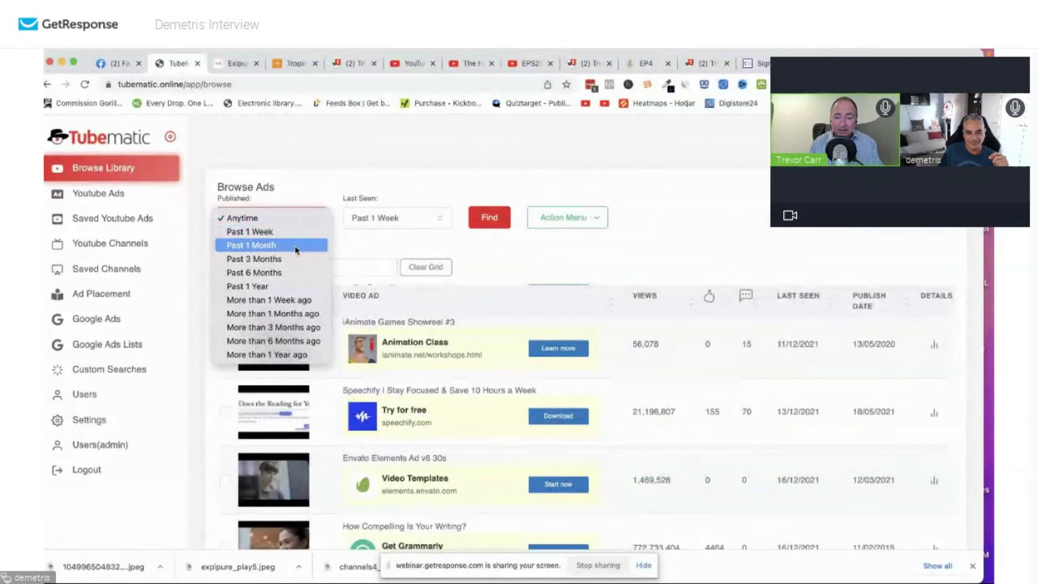
Limit the ads to those published in the Past 1 Week and browse the results.
{"action": "left_click", "coordinate": [295, 231]}
{"action": "left_click", "coordinate": [479, 222]}
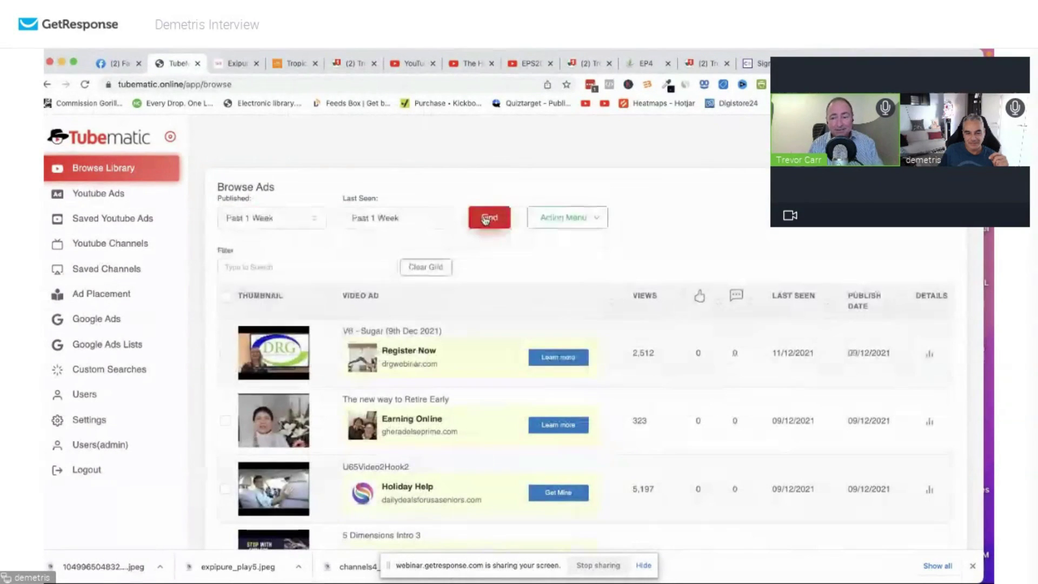
{"action": "scroll", "coordinate": [485, 222], "scroll_direction": "down", "scroll_amount": 1}
{"action": "scroll", "coordinate": [484, 222], "scroll_direction": "down", "scroll_amount": 5}
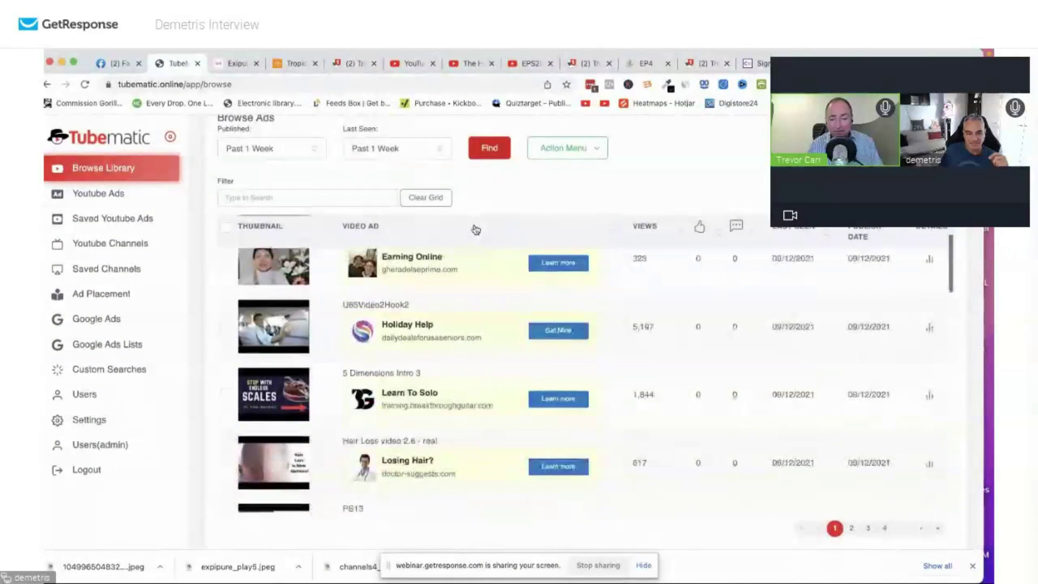
{"action": "scroll", "coordinate": [476, 229], "scroll_direction": "down", "scroll_amount": 3}
{"action": "scroll", "coordinate": [475, 228], "scroll_direction": "up", "scroll_amount": 1}
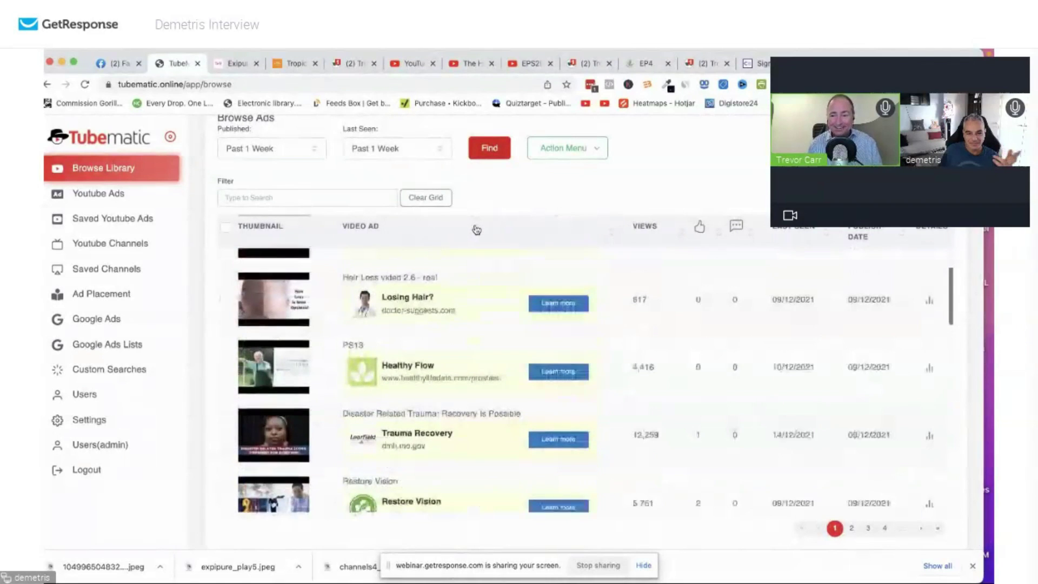
{"action": "scroll", "coordinate": [476, 229], "scroll_direction": "down", "scroll_amount": 5}
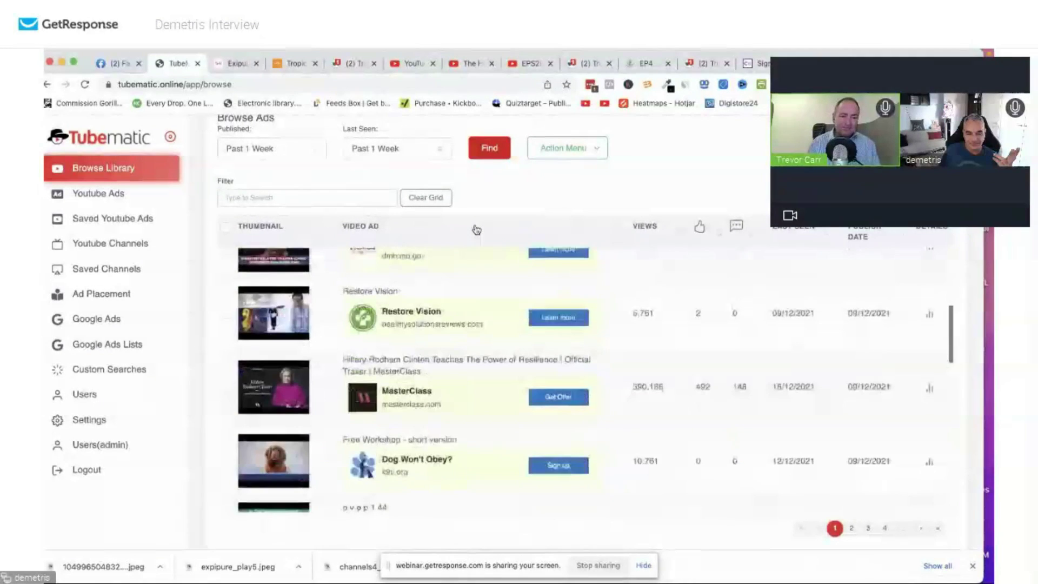
{"action": "scroll", "coordinate": [475, 248], "scroll_direction": "down", "scroll_amount": 2}
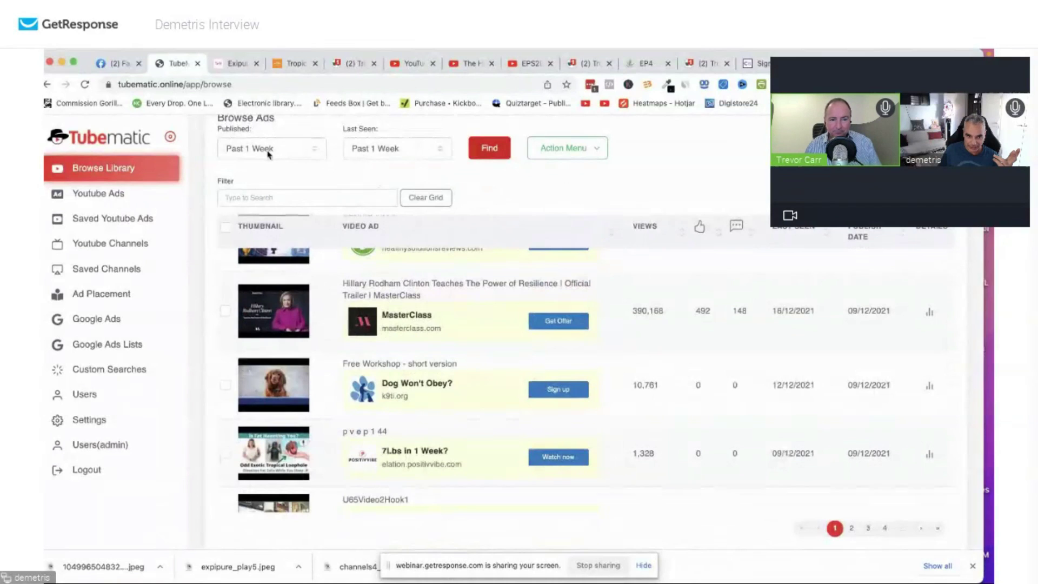
{"action": "scroll", "coordinate": [268, 154], "scroll_direction": "up", "scroll_amount": 1}
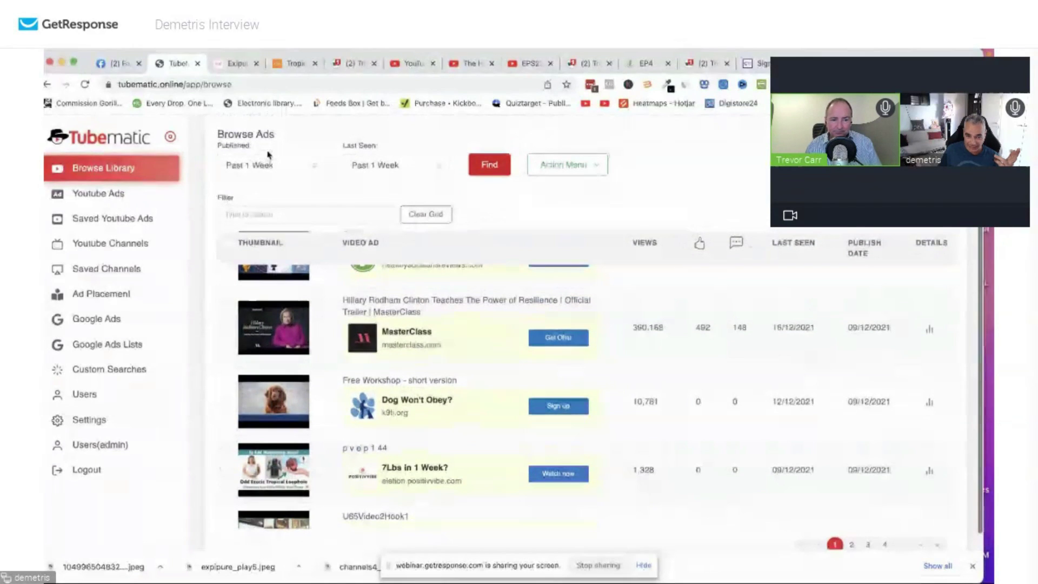
Set the Last Seen filter back to Anytime and scroll the results.
{"action": "left_click", "coordinate": [414, 170]}
{"action": "left_click", "coordinate": [373, 148]}
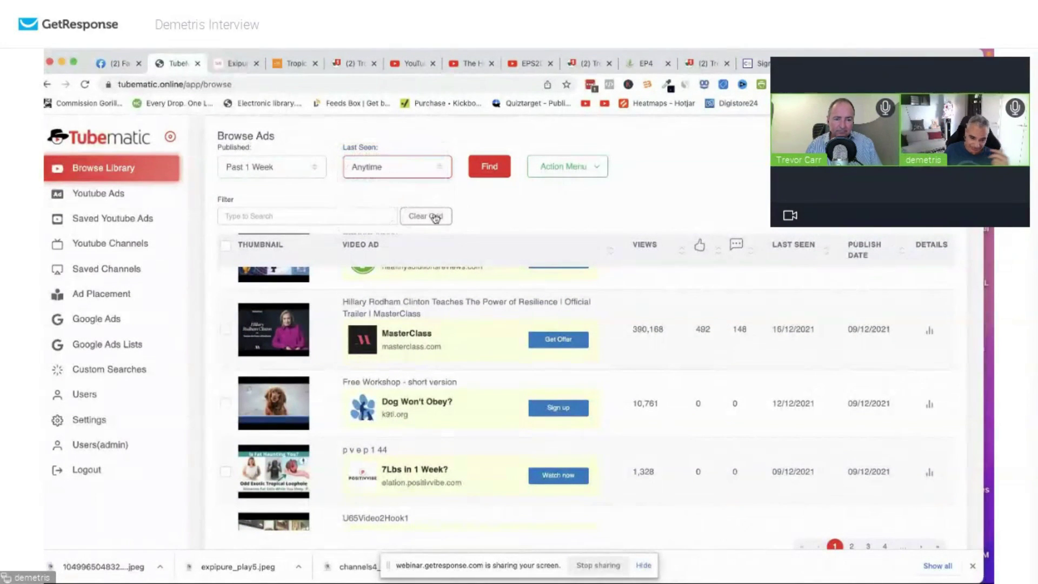
{"action": "scroll", "coordinate": [430, 222], "scroll_direction": "down", "scroll_amount": 1}
{"action": "scroll", "coordinate": [438, 259], "scroll_direction": "down", "scroll_amount": 5}
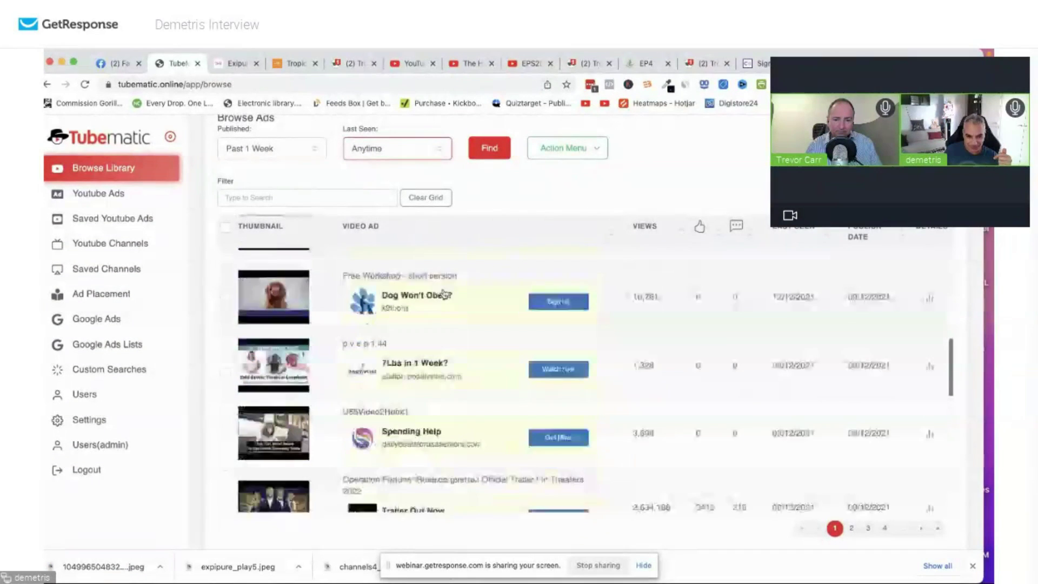
{"action": "scroll", "coordinate": [444, 294], "scroll_direction": "down", "scroll_amount": 8}
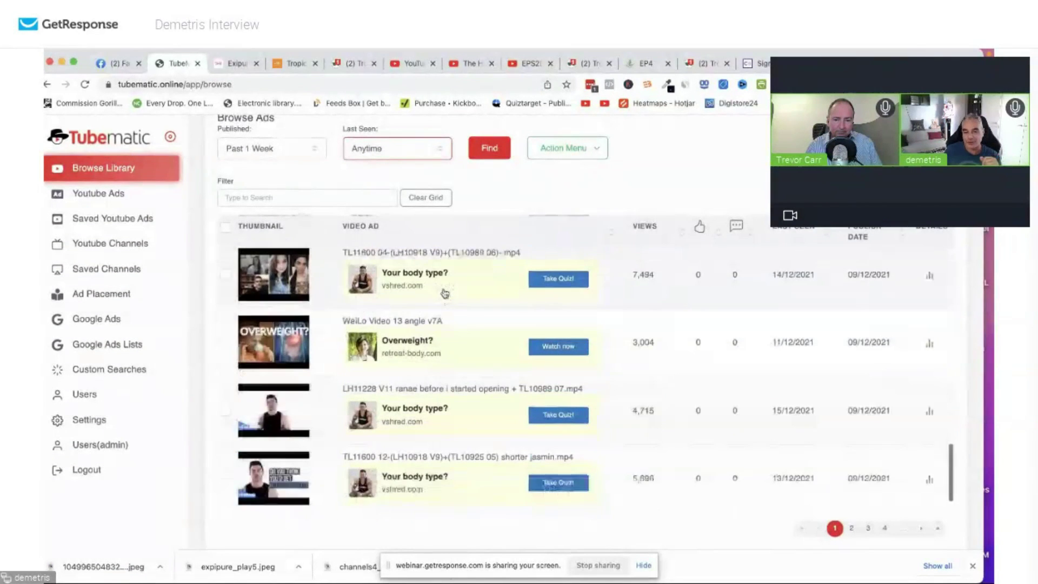
{"action": "scroll", "coordinate": [444, 292], "scroll_direction": "up", "scroll_amount": 1}
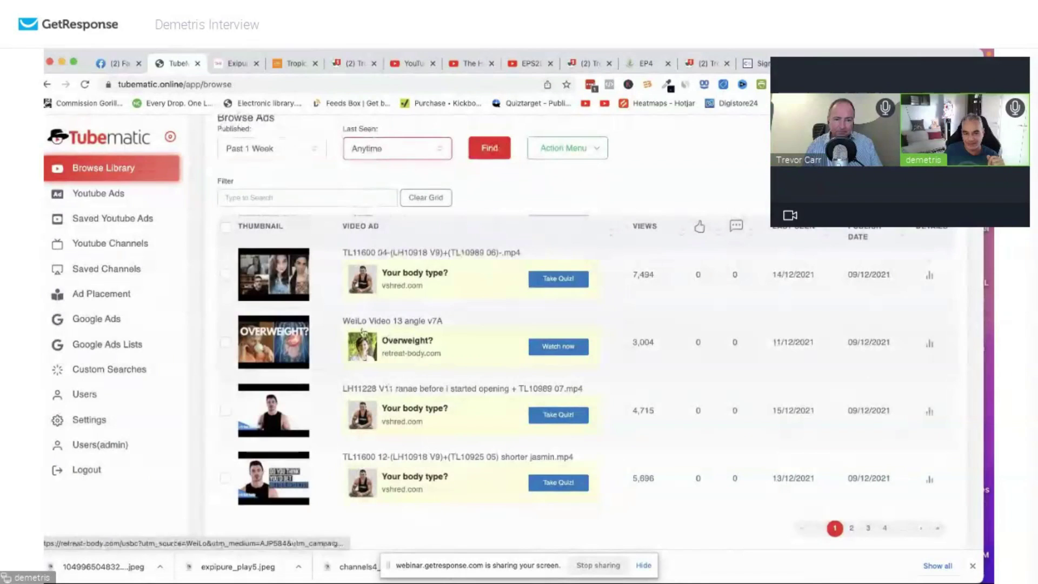
Open the Overweight? ad's retreat-body.com landing page in a new tab.
{"action": "left_click", "coordinate": [928, 343]}
{"action": "scroll", "coordinate": [443, 419], "scroll_direction": "down", "scroll_amount": 5}
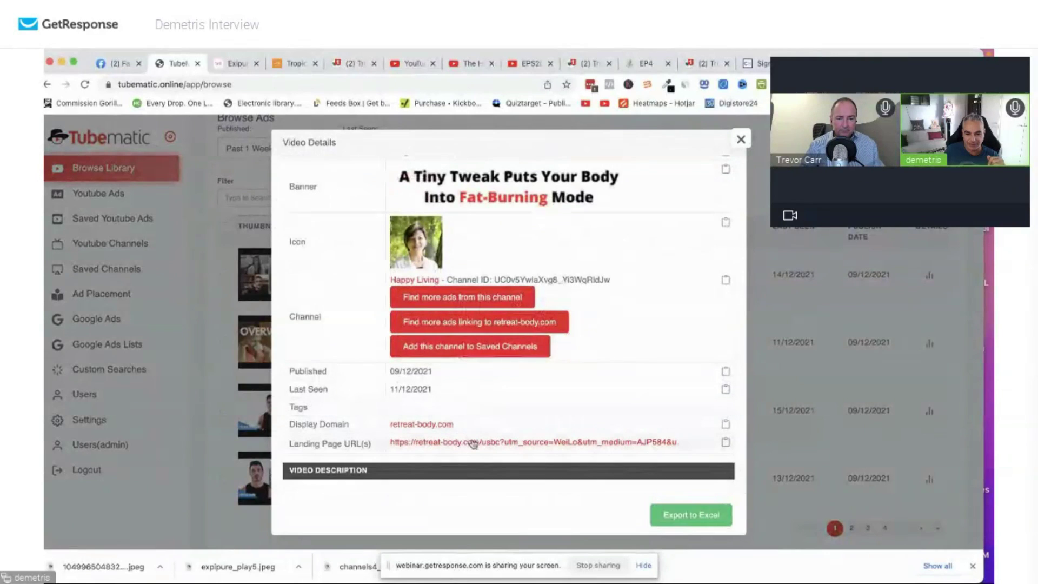
{"action": "left_click", "coordinate": [468, 442]}
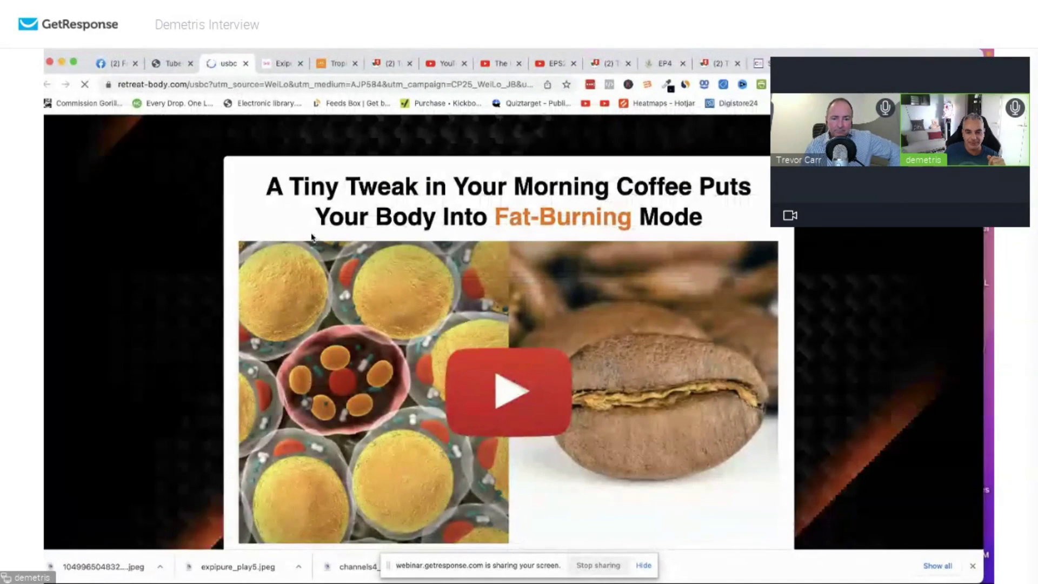
Scroll down the retreat-body.com 'Tiny Tweak in Your Morning Coffee' landing page.
{"action": "scroll", "coordinate": [311, 236], "scroll_direction": "down", "scroll_amount": 7}
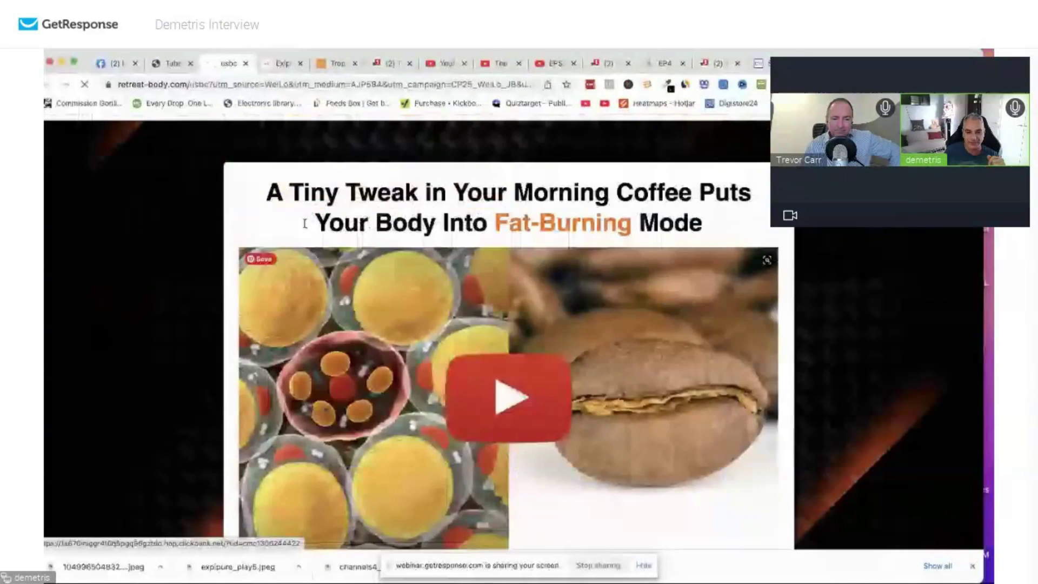
{"action": "scroll", "coordinate": [431, 321], "scroll_direction": "down", "scroll_amount": 5}
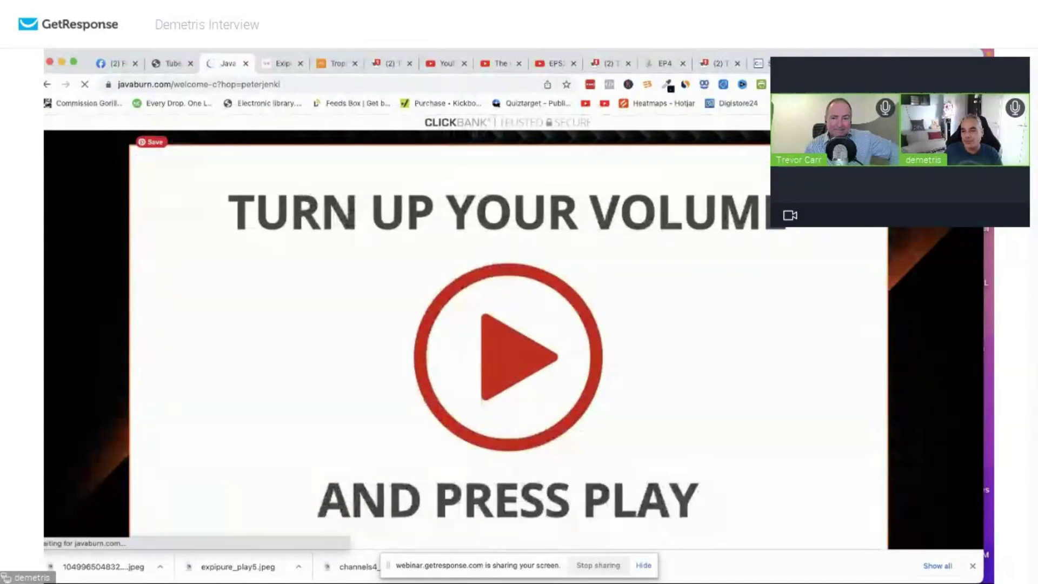
Go to clickbank.com in a new tab and sign in to the ClickBank account.
{"action": "key", "text": "super+t"}
{"action": "type", "text": "clickbank"}
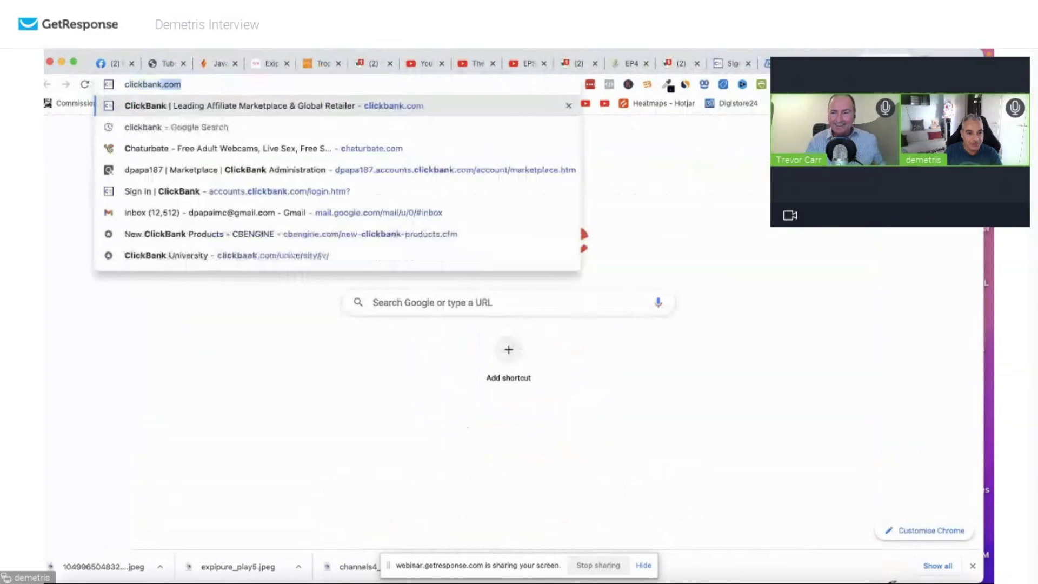
{"action": "key", "text": "Return"}
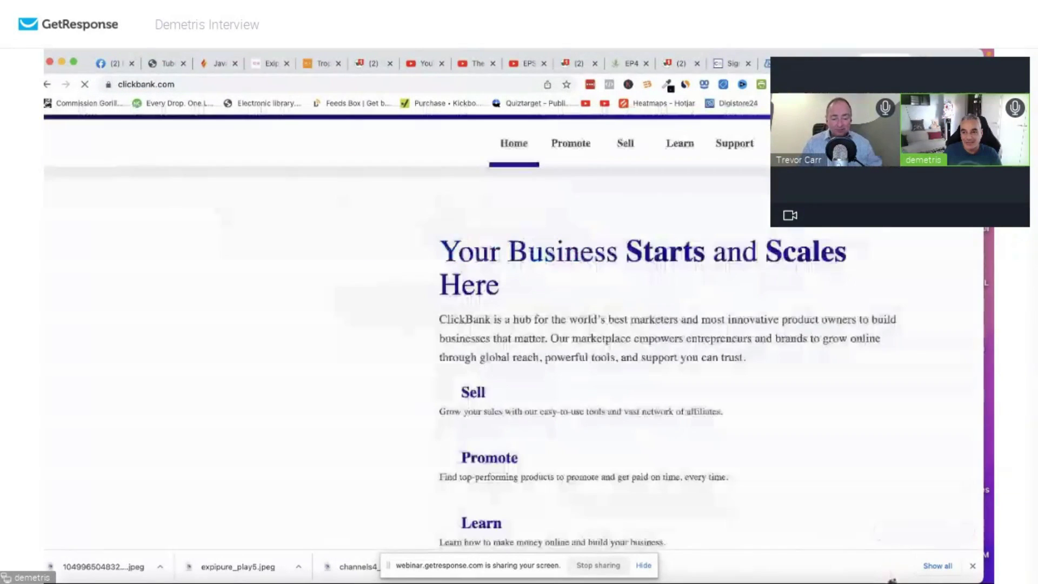
{"action": "left_click", "coordinate": [730, 63]}
{"action": "left_click", "coordinate": [251, 478]}
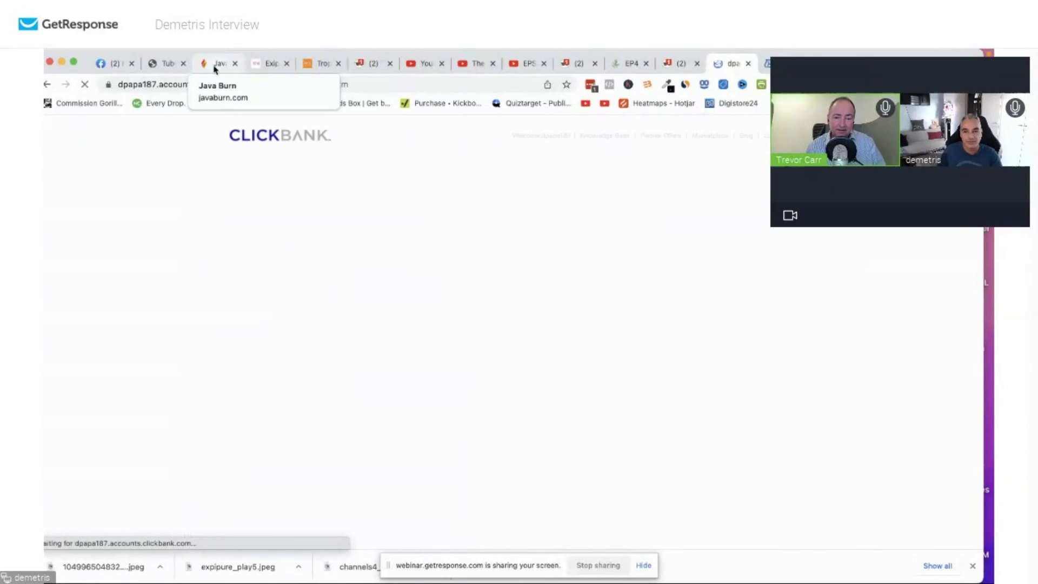
List the ClickBank Marketplace products, including Exipure and Java Burn, then return to Tubematic's ad details.
{"action": "left_click", "coordinate": [615, 123]}
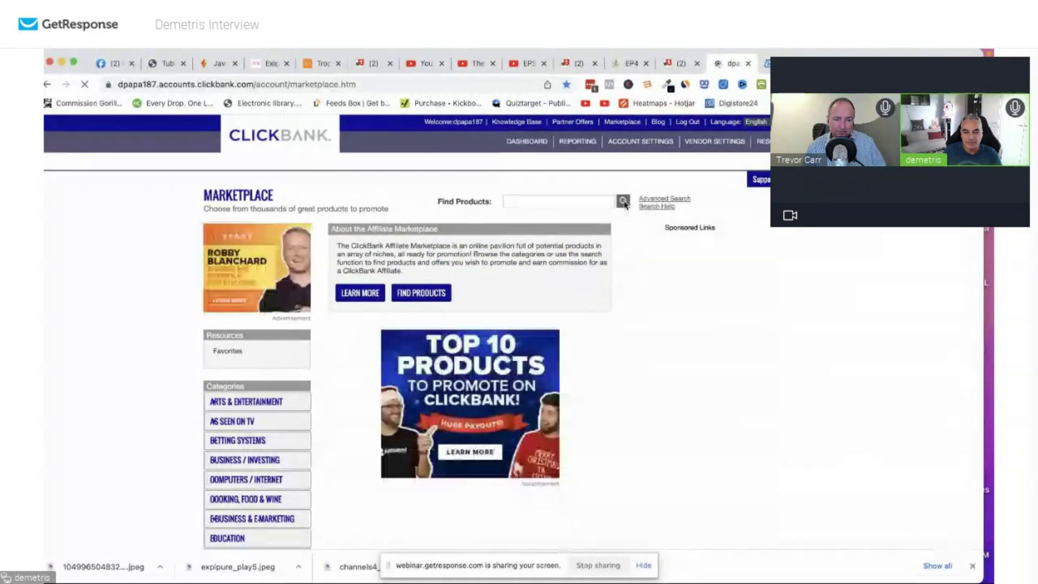
{"action": "left_click", "coordinate": [623, 201]}
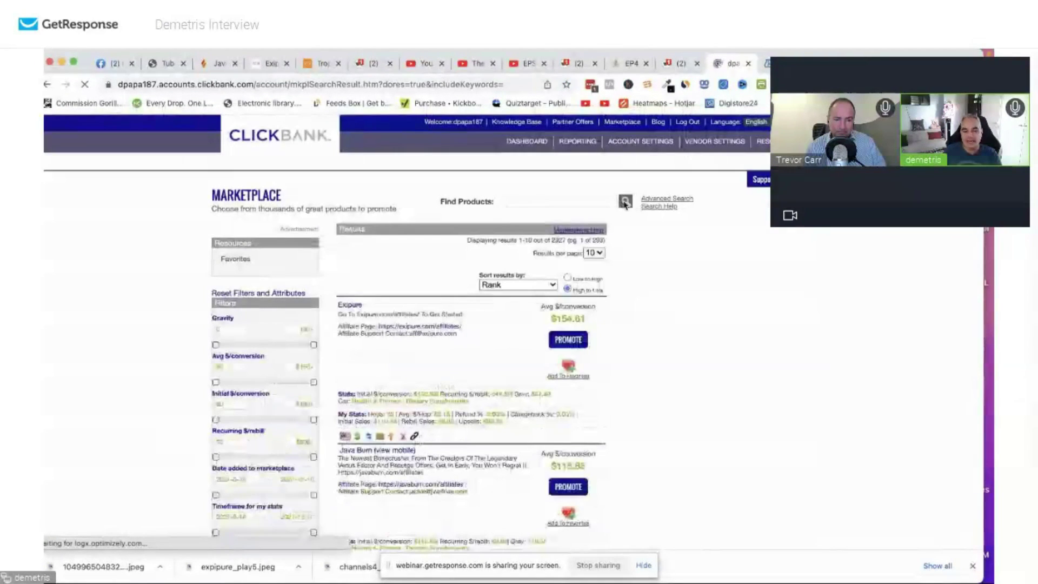
{"action": "scroll", "coordinate": [484, 329], "scroll_direction": "down", "scroll_amount": 2}
{"action": "scroll", "coordinate": [484, 328], "scroll_direction": "down", "scroll_amount": 1}
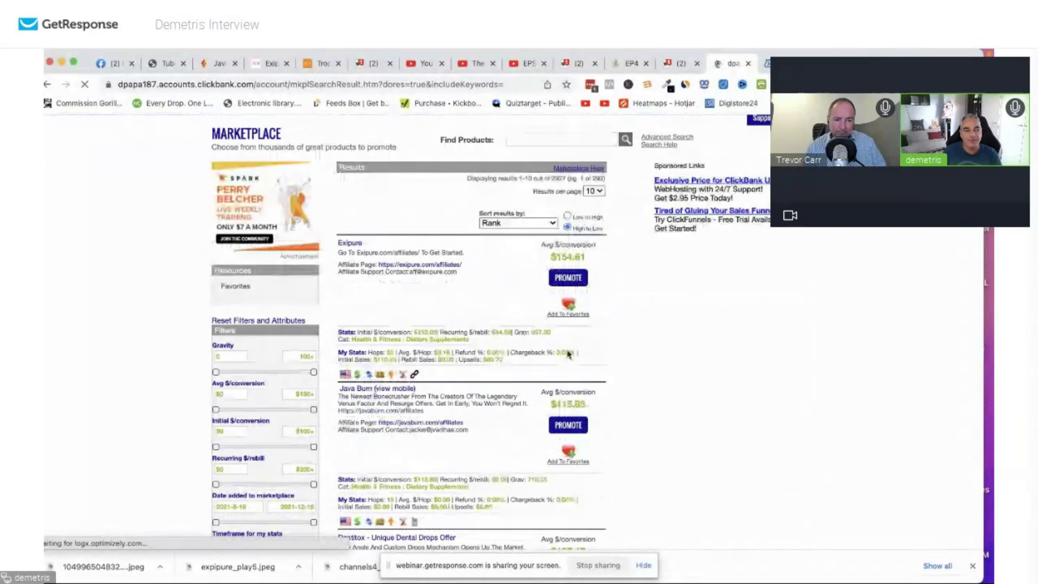
{"action": "left_click", "coordinate": [220, 65]}
{"action": "left_click", "coordinate": [164, 64]}
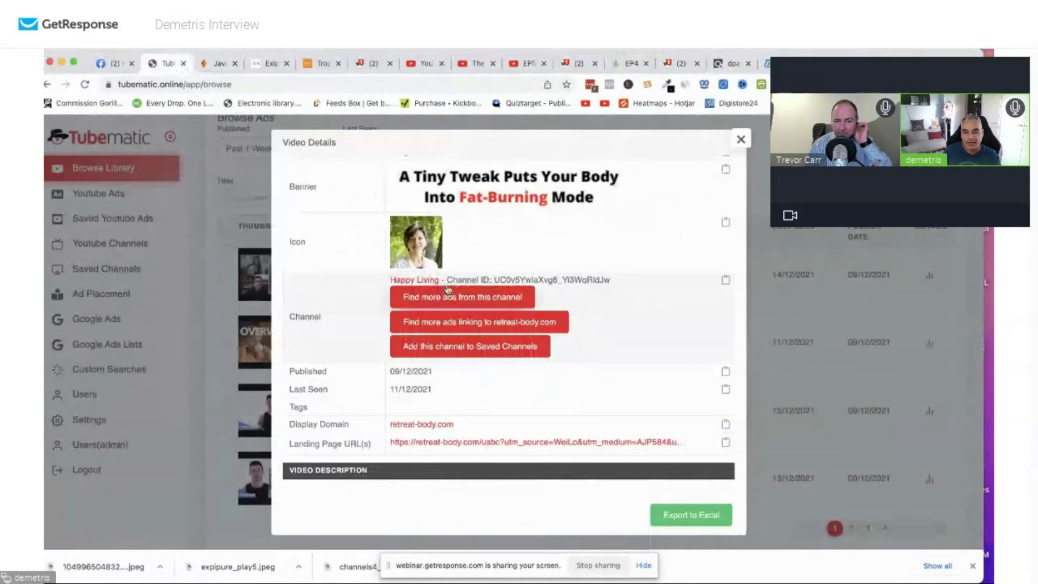
Show all ads from the Happy Living channel and scroll to Hear Video 23.
{"action": "left_click", "coordinate": [474, 299]}
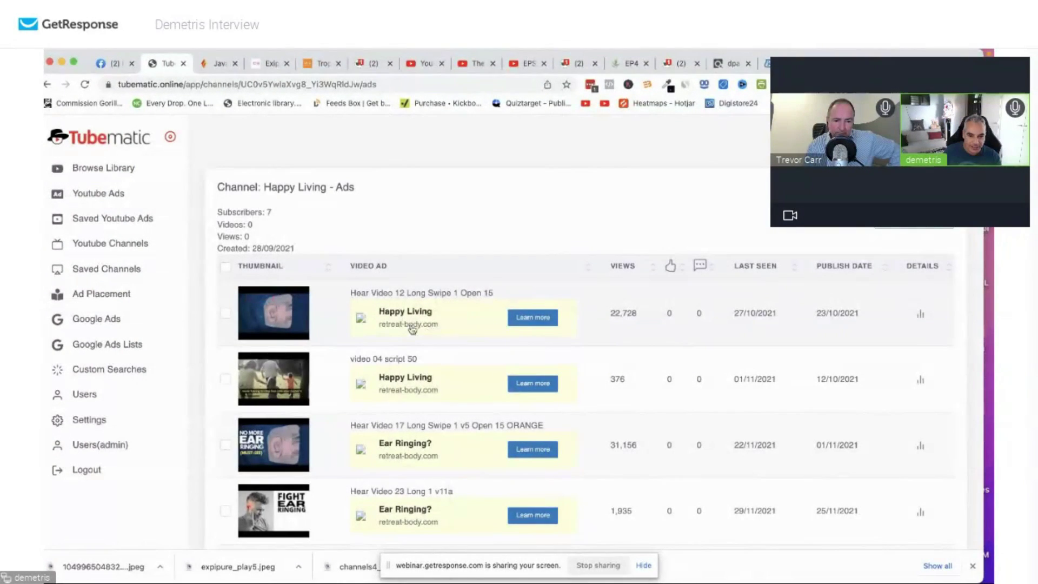
{"action": "scroll", "coordinate": [412, 330], "scroll_direction": "down", "scroll_amount": 3}
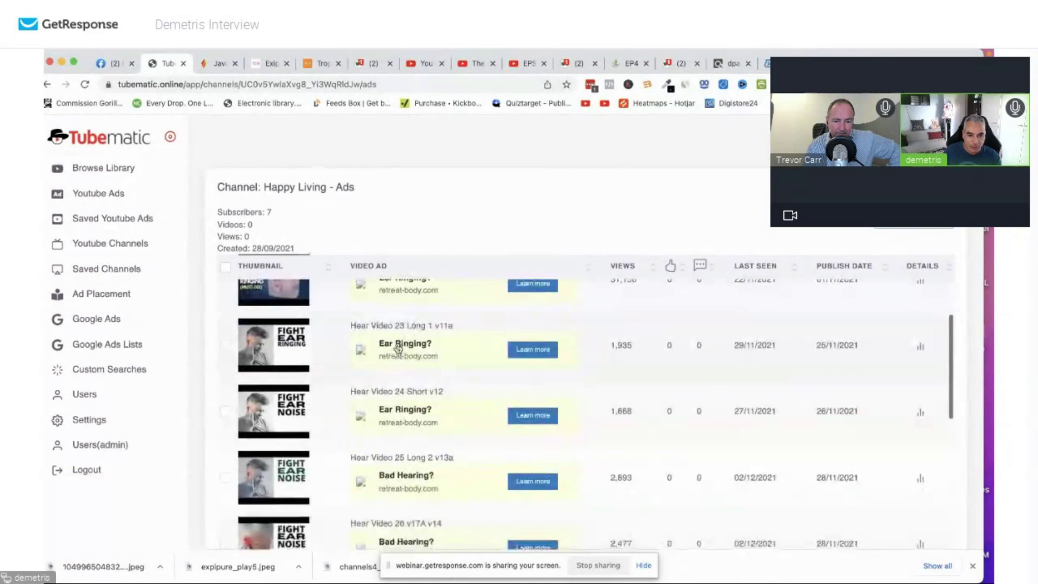
{"action": "scroll", "coordinate": [841, 363], "scroll_direction": "down", "scroll_amount": 2}
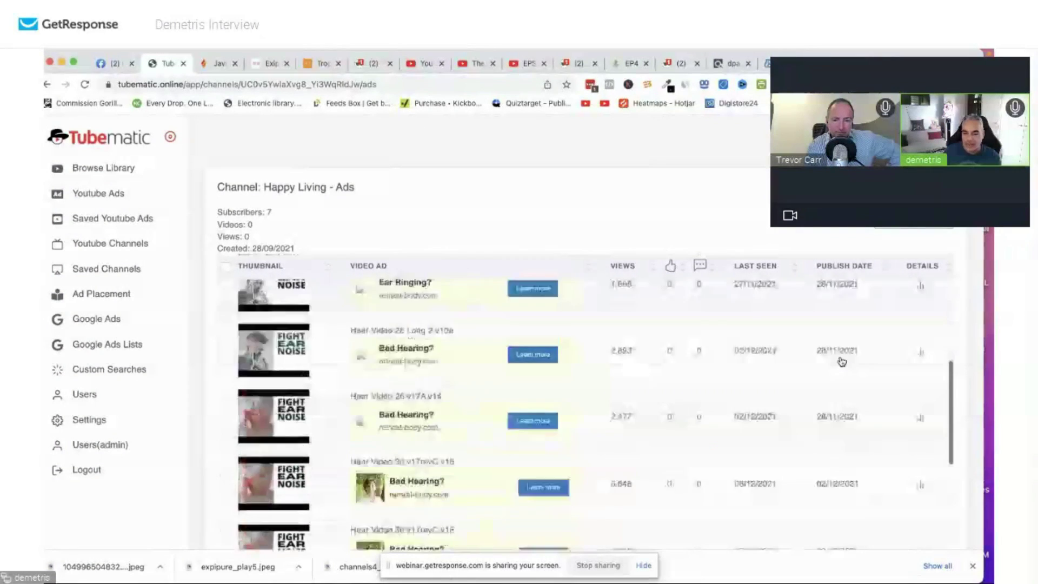
{"action": "scroll", "coordinate": [841, 361], "scroll_direction": "up", "scroll_amount": 5}
{"action": "scroll", "coordinate": [364, 379], "scroll_direction": "down", "scroll_amount": 2}
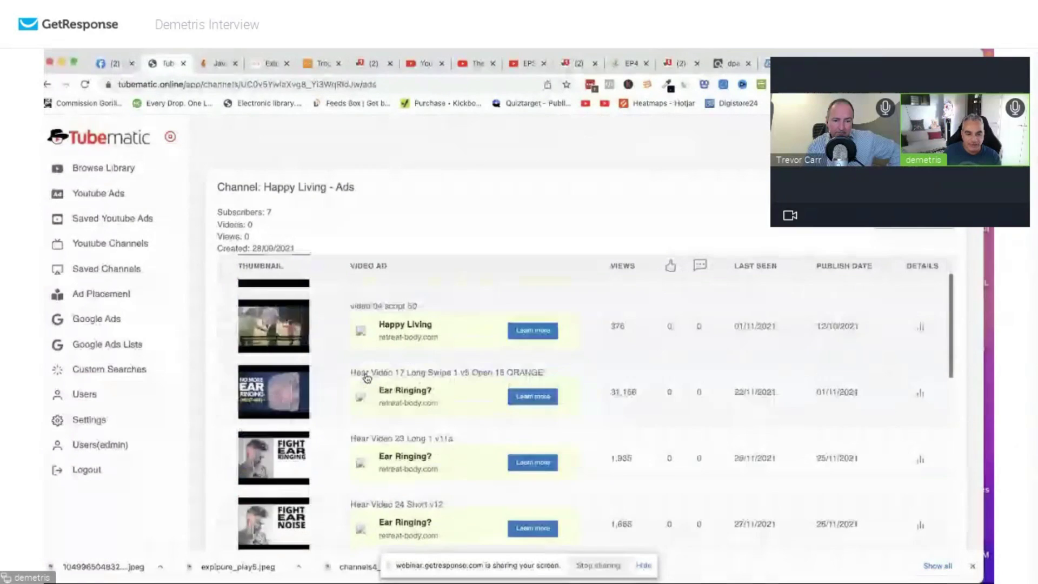
Open Hear Video 23's details and its retreat-body.com Landing Page URL in a new tab.
{"action": "left_click", "coordinate": [923, 412]}
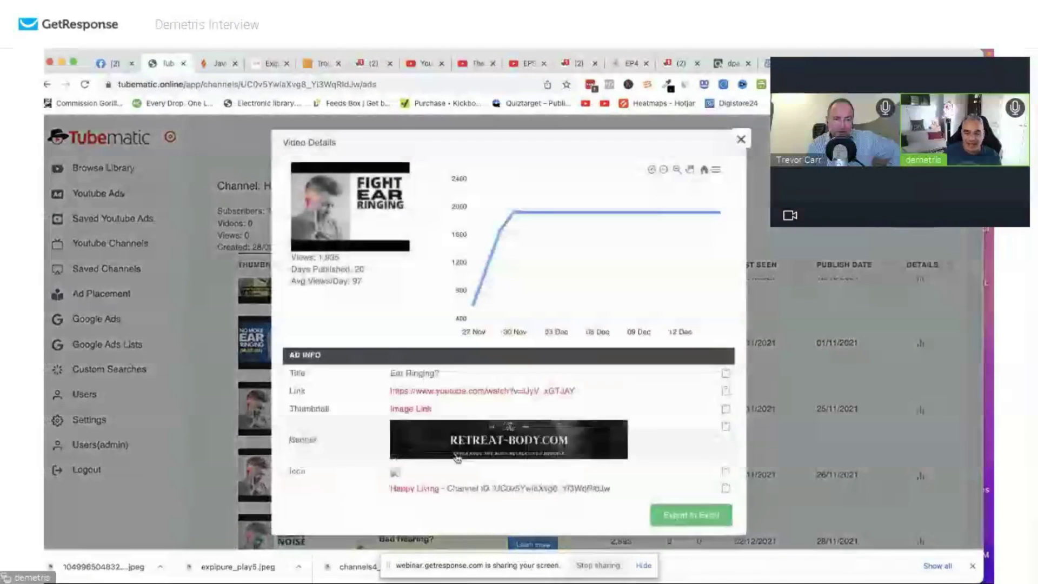
{"action": "scroll", "coordinate": [468, 422], "scroll_direction": "down", "scroll_amount": 2}
{"action": "scroll", "coordinate": [467, 421], "scroll_direction": "down", "scroll_amount": 2}
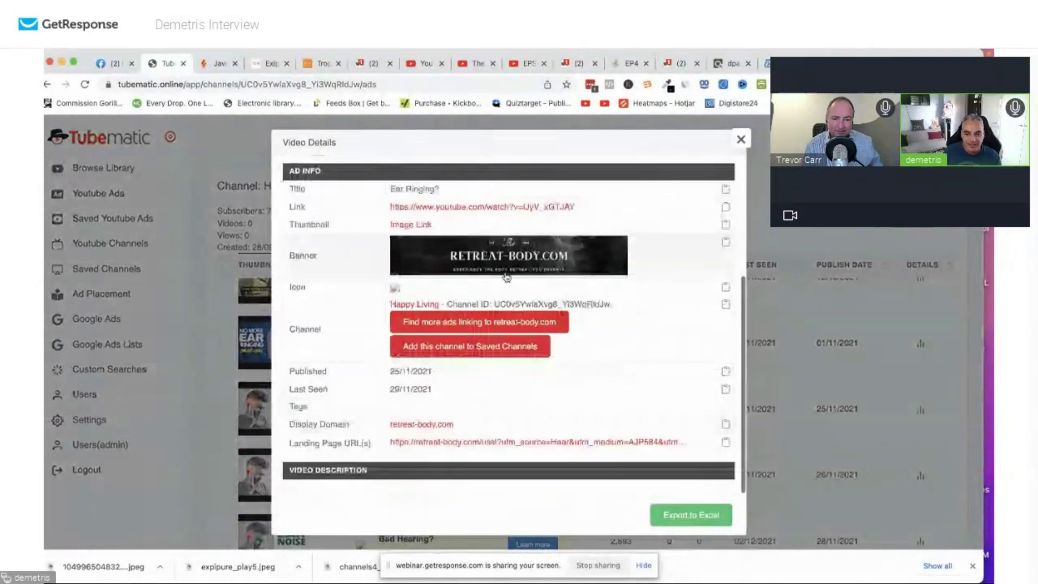
{"action": "left_click", "coordinate": [468, 439]}
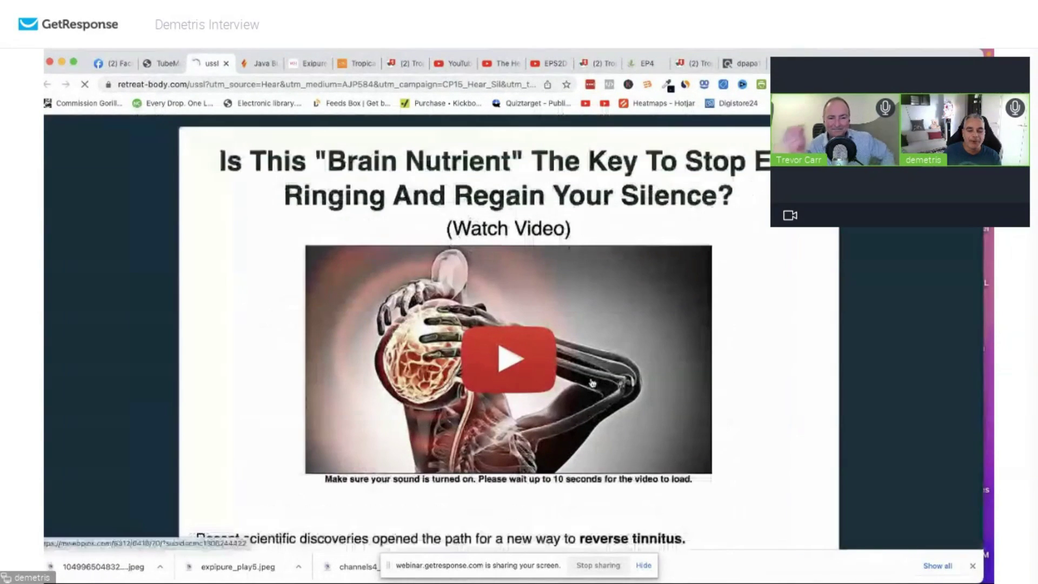
Follow the landing page's Click To Watch! link to silencil.com, then return to the Ear Ringing? ad details.
{"action": "scroll", "coordinate": [518, 361], "scroll_direction": "down", "scroll_amount": 4}
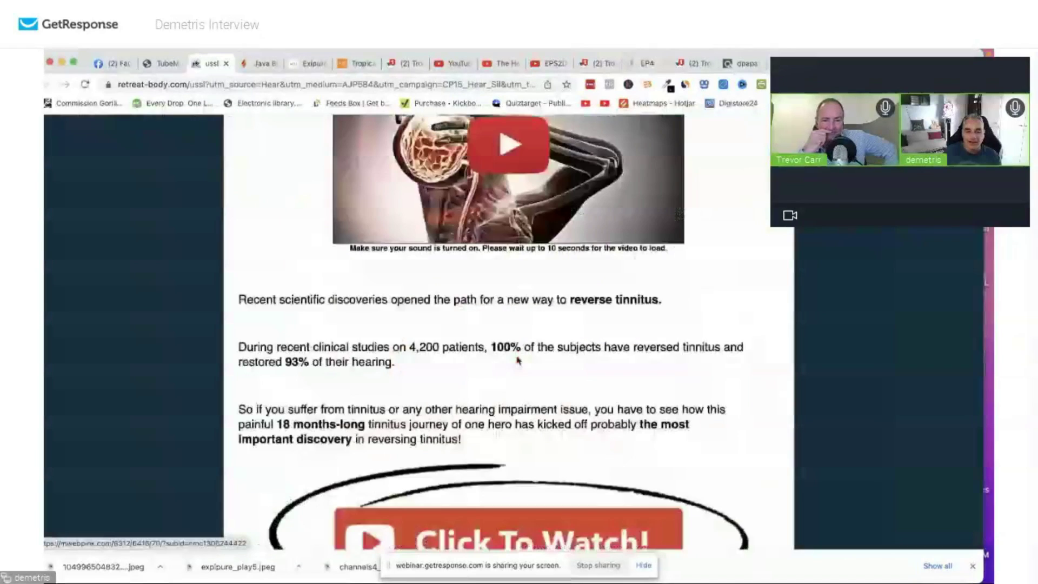
{"action": "scroll", "coordinate": [517, 361], "scroll_direction": "down", "scroll_amount": 3}
{"action": "left_click", "coordinate": [522, 403]}
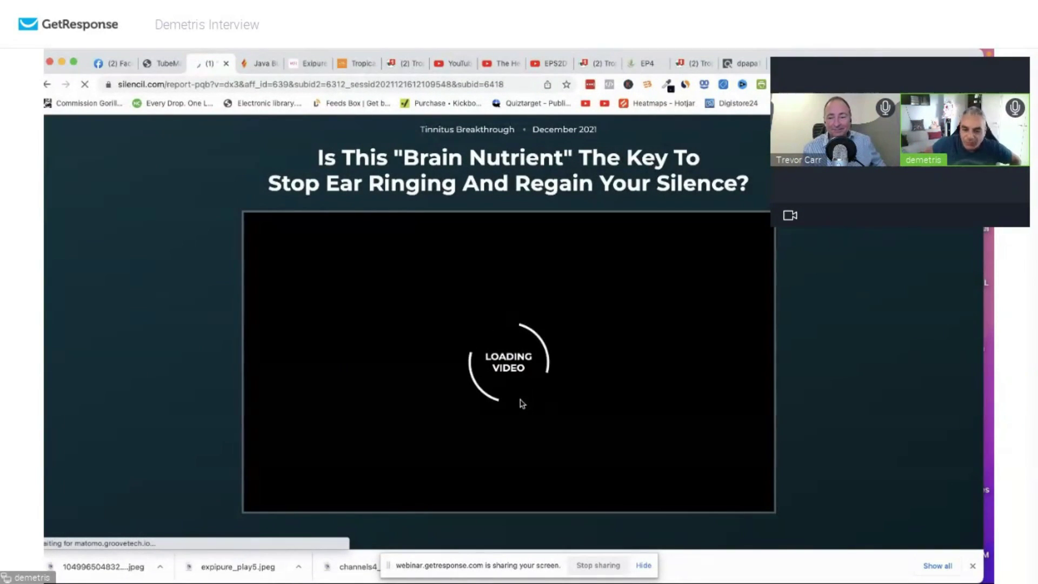
{"action": "scroll", "coordinate": [548, 397], "scroll_direction": "down", "scroll_amount": 20}
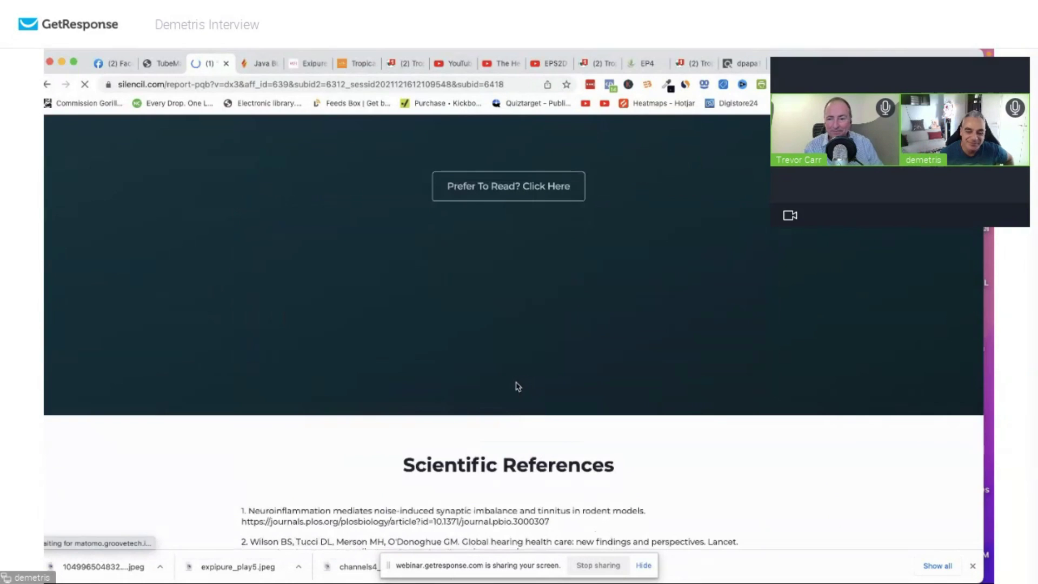
{"action": "scroll", "coordinate": [518, 378], "scroll_direction": "up", "scroll_amount": 15}
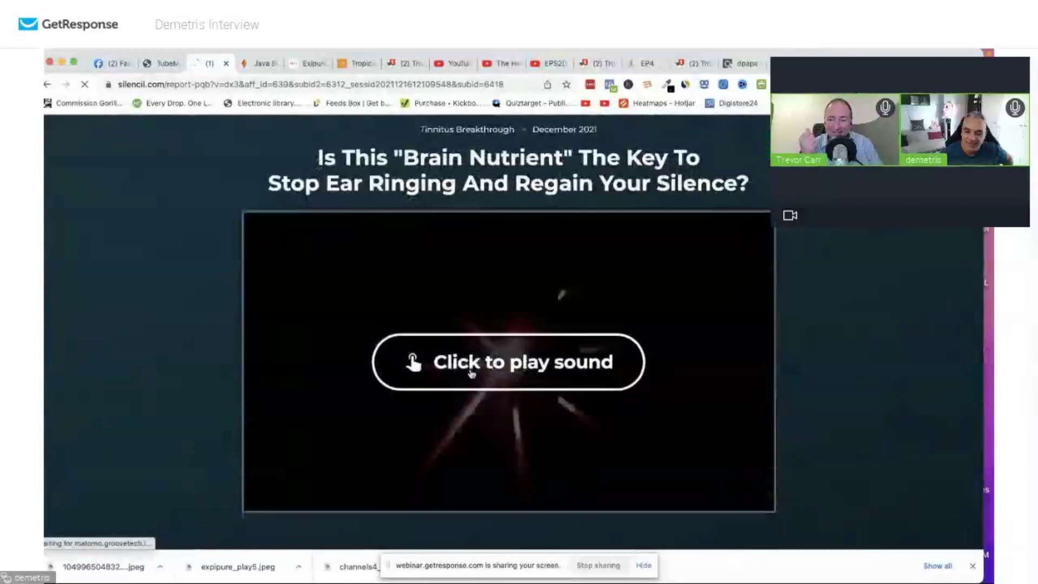
{"action": "scroll", "coordinate": [470, 370], "scroll_direction": "down", "scroll_amount": 2}
{"action": "scroll", "coordinate": [472, 371], "scroll_direction": "down", "scroll_amount": 5}
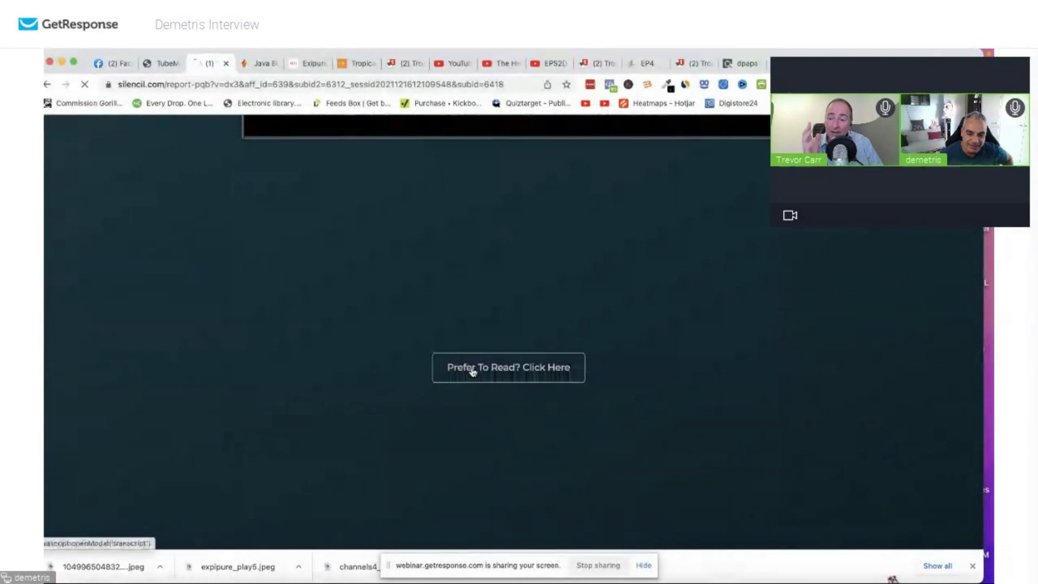
{"action": "scroll", "coordinate": [471, 371], "scroll_direction": "up", "scroll_amount": 7}
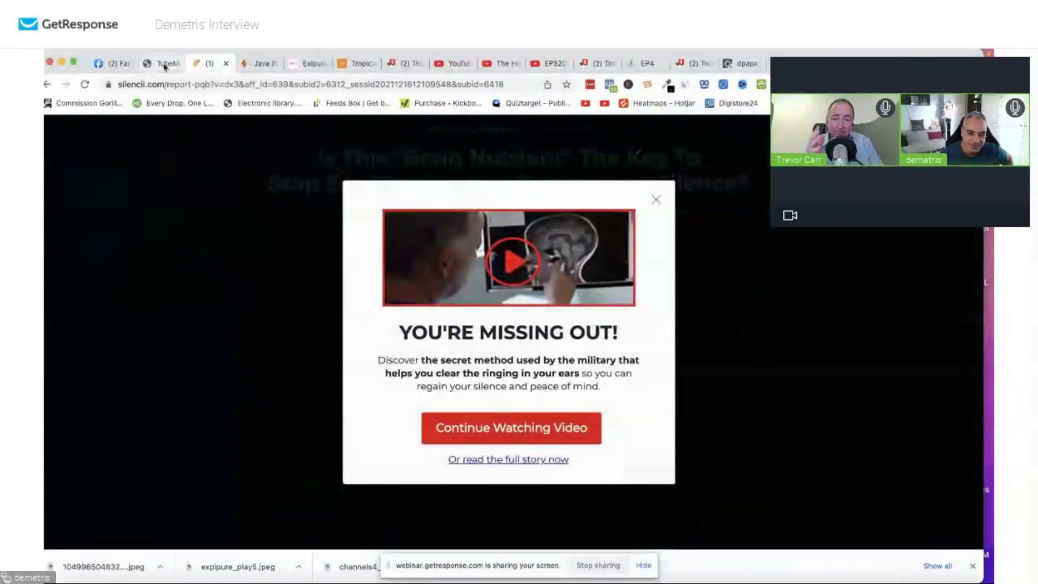
{"action": "left_click", "coordinate": [162, 64]}
Open the Hear Video 30 (Bad Hearing?) ad's retreat-body.com display domain in a new tab.
{"action": "scroll", "coordinate": [557, 423], "scroll_direction": "up", "scroll_amount": 4}
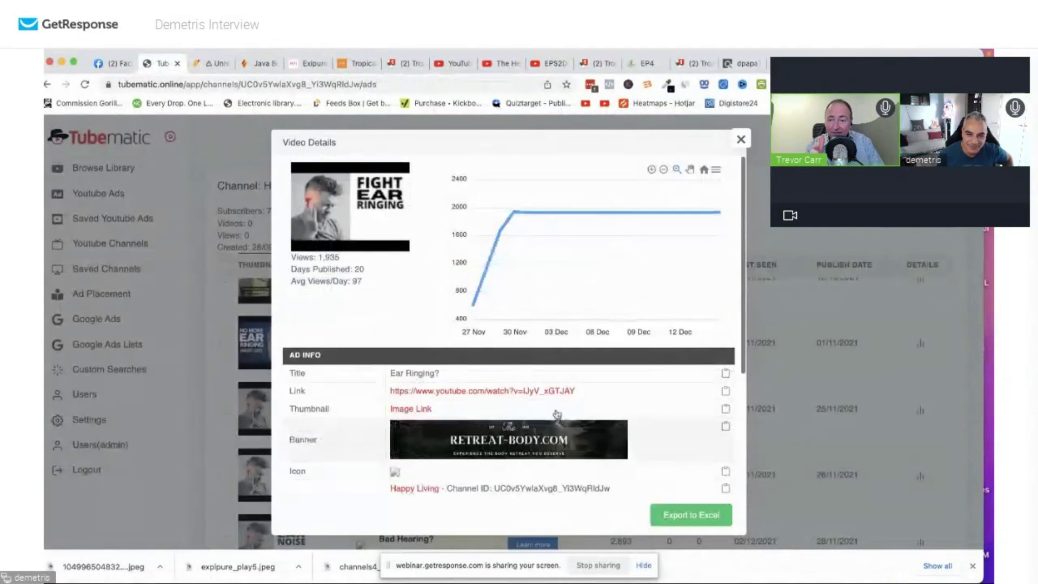
{"action": "left_click", "coordinate": [739, 138]}
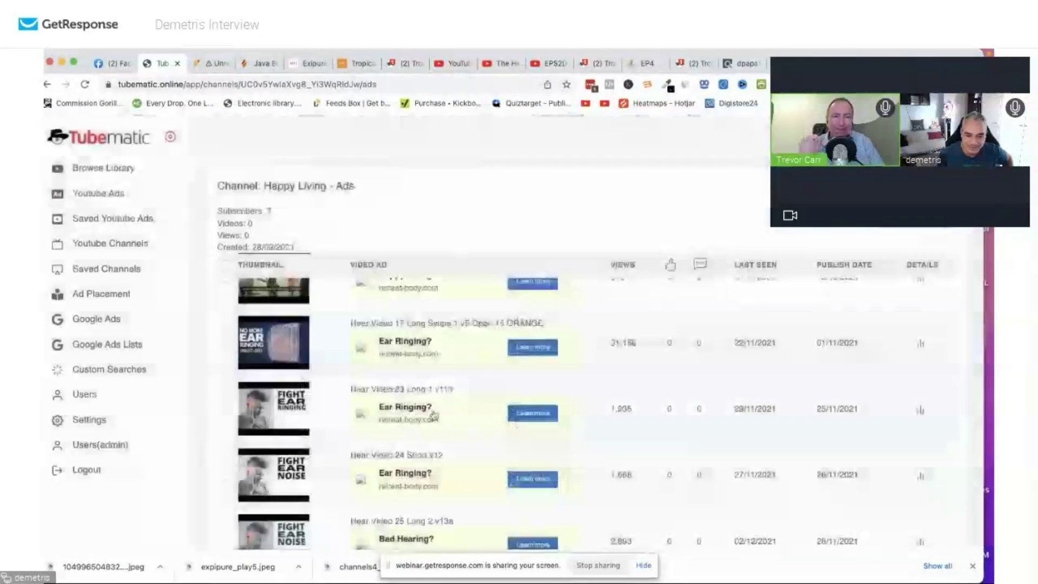
{"action": "scroll", "coordinate": [423, 356], "scroll_direction": "down", "scroll_amount": 8}
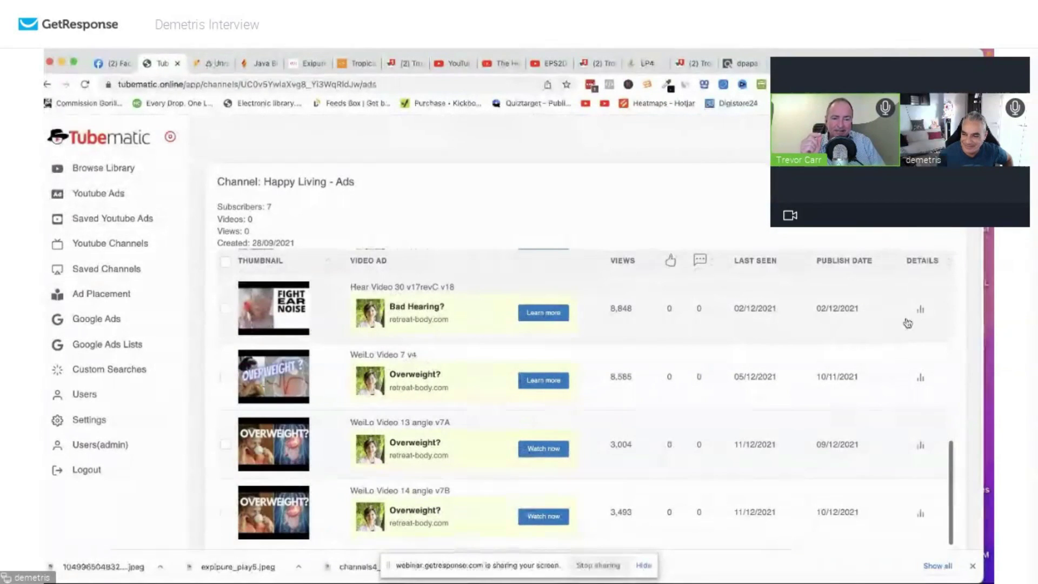
{"action": "left_click", "coordinate": [922, 310]}
{"action": "scroll", "coordinate": [436, 430], "scroll_direction": "down", "scroll_amount": 5}
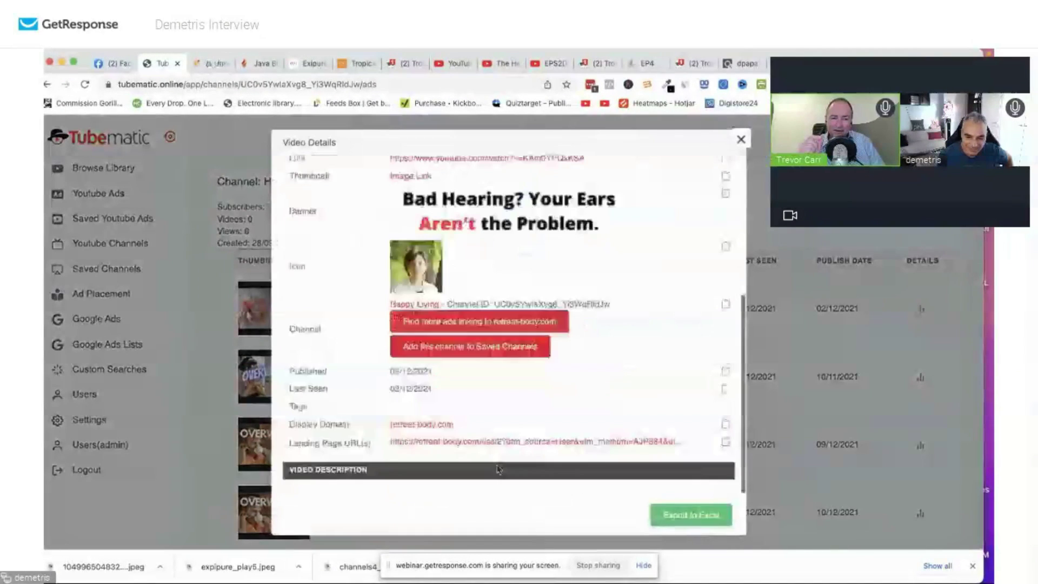
{"action": "left_click", "coordinate": [432, 424]}
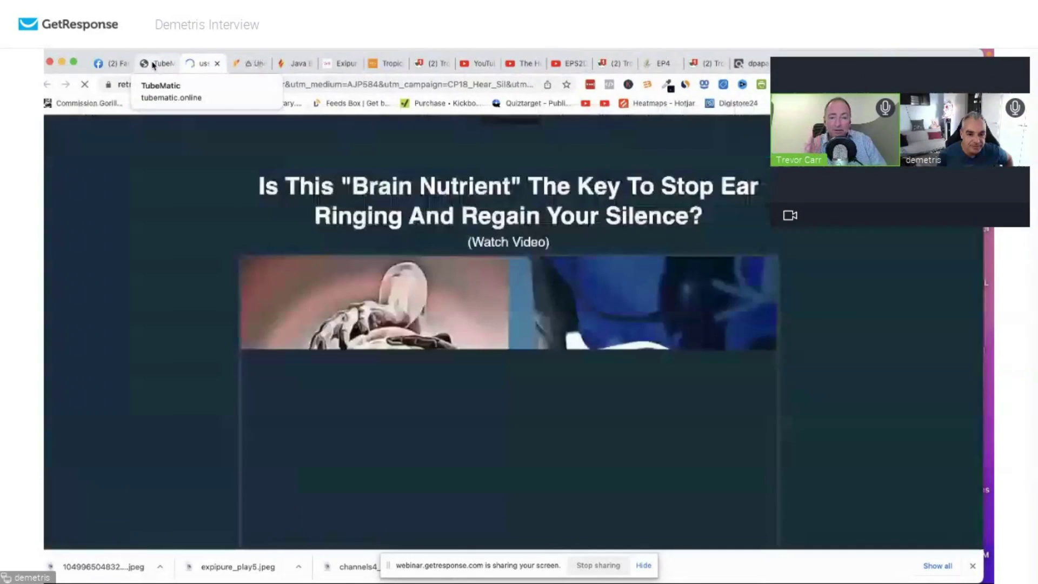
Review the retreat-body.com page, then return to Tubematic and close the Hear Video 30 details.
{"action": "scroll", "coordinate": [540, 335], "scroll_direction": "down", "scroll_amount": 5}
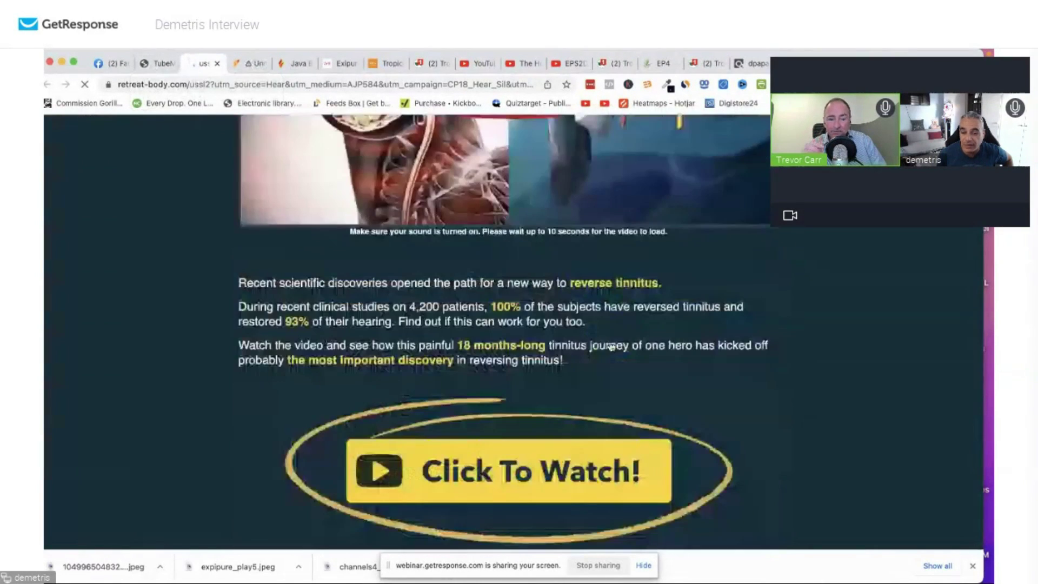
{"action": "scroll", "coordinate": [604, 345], "scroll_direction": "up", "scroll_amount": 5}
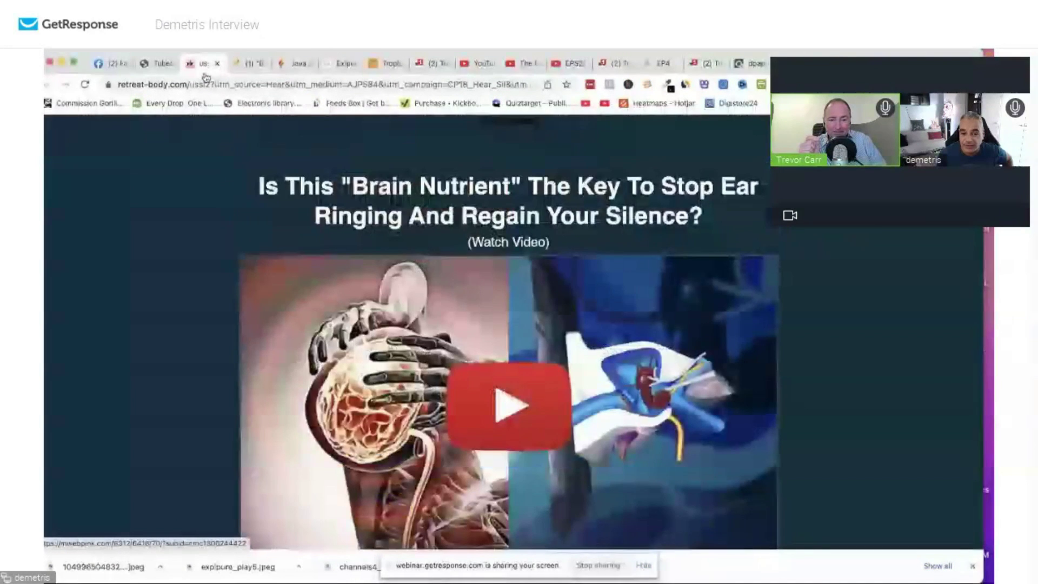
{"action": "scroll", "coordinate": [541, 335], "scroll_direction": "down", "scroll_amount": 5}
{"action": "scroll", "coordinate": [541, 335], "scroll_direction": "up", "scroll_amount": 5}
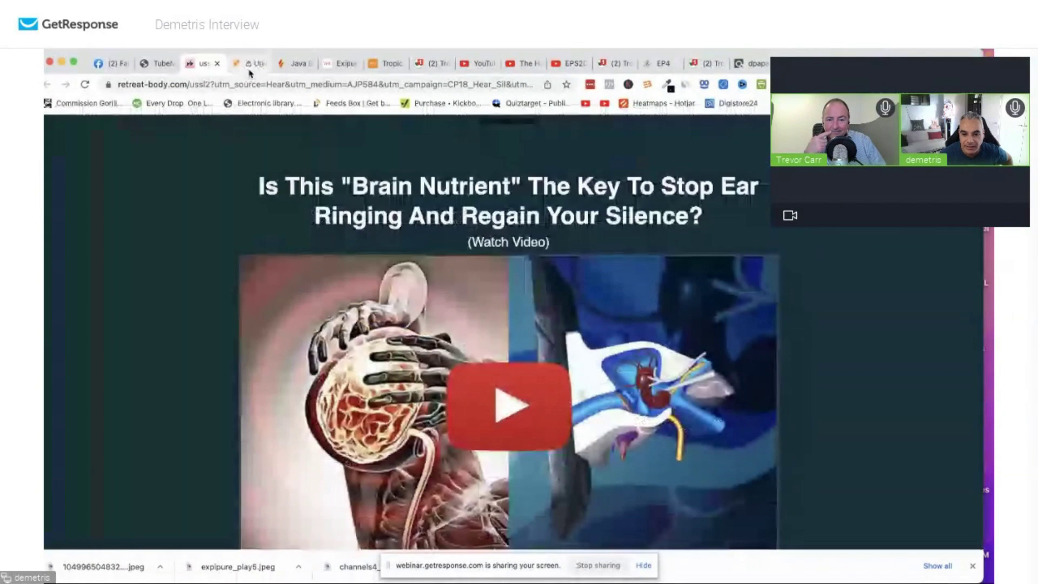
{"action": "left_click", "coordinate": [250, 71]}
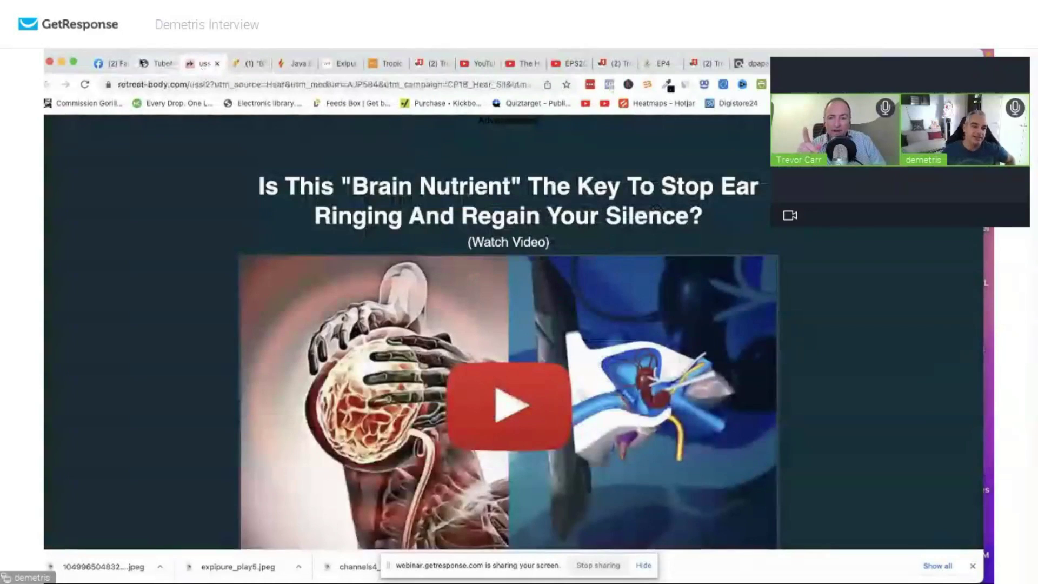
{"action": "left_click", "coordinate": [172, 63]}
{"action": "left_click", "coordinate": [740, 139]}
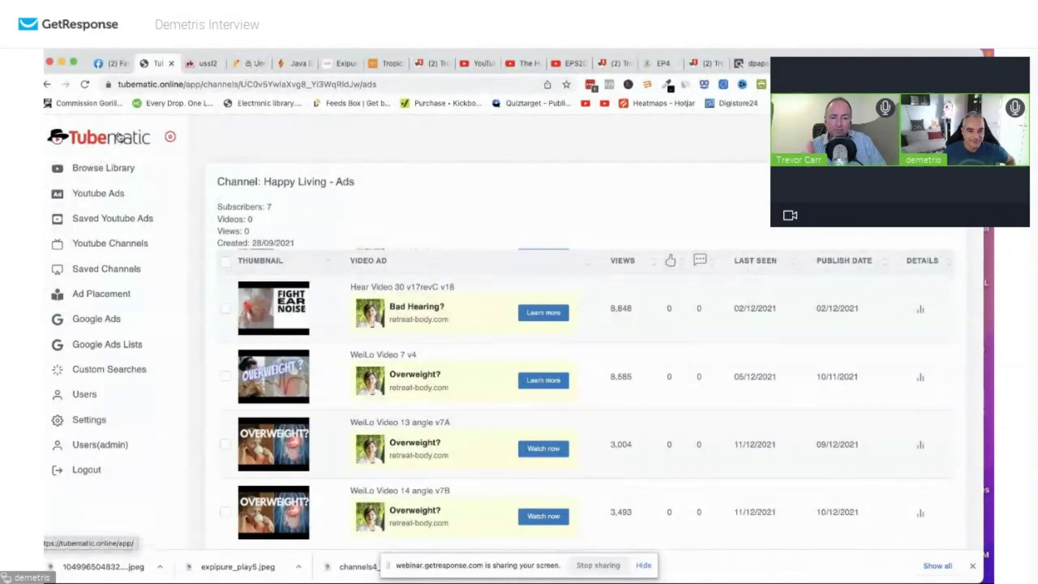
Open Browse Library to list all ads, then move the Tubematic window back to the top-left.
{"action": "left_click", "coordinate": [96, 167]}
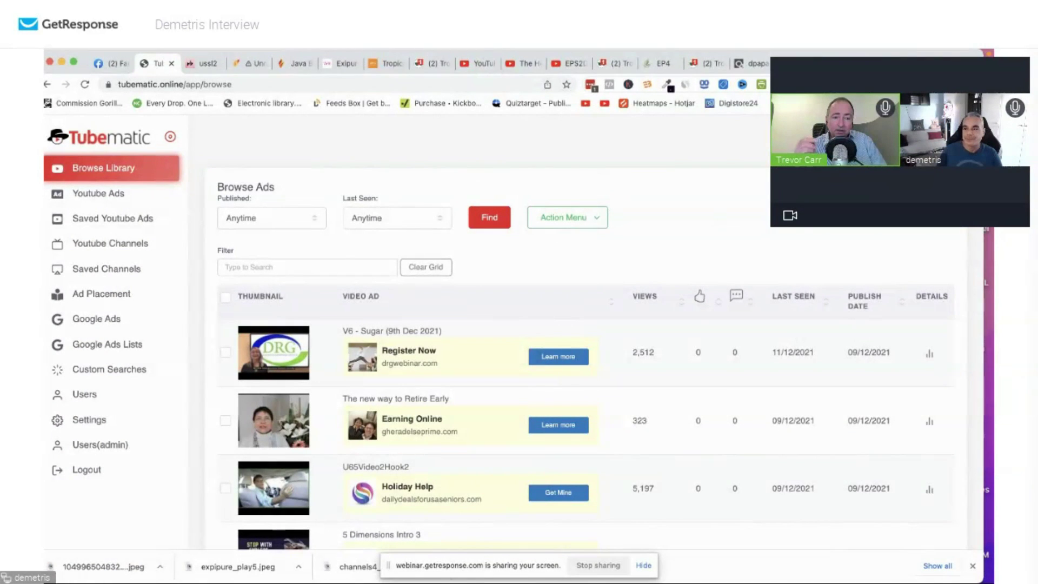
{"action": "key", "text": "super+grave"}
{"action": "left_click_drag", "start_coordinate": [916, 421], "coordinate": [845, 57]}
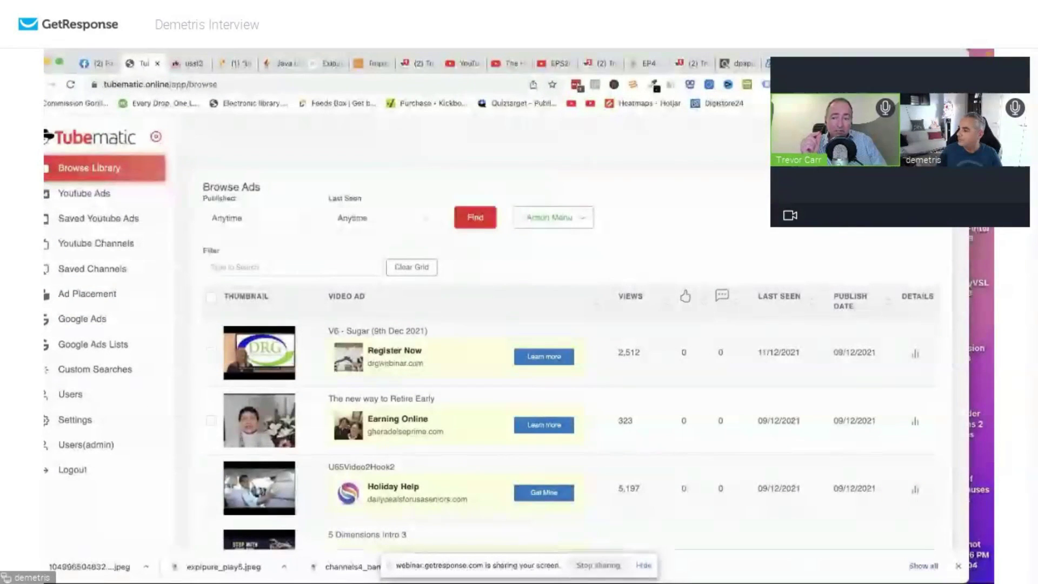